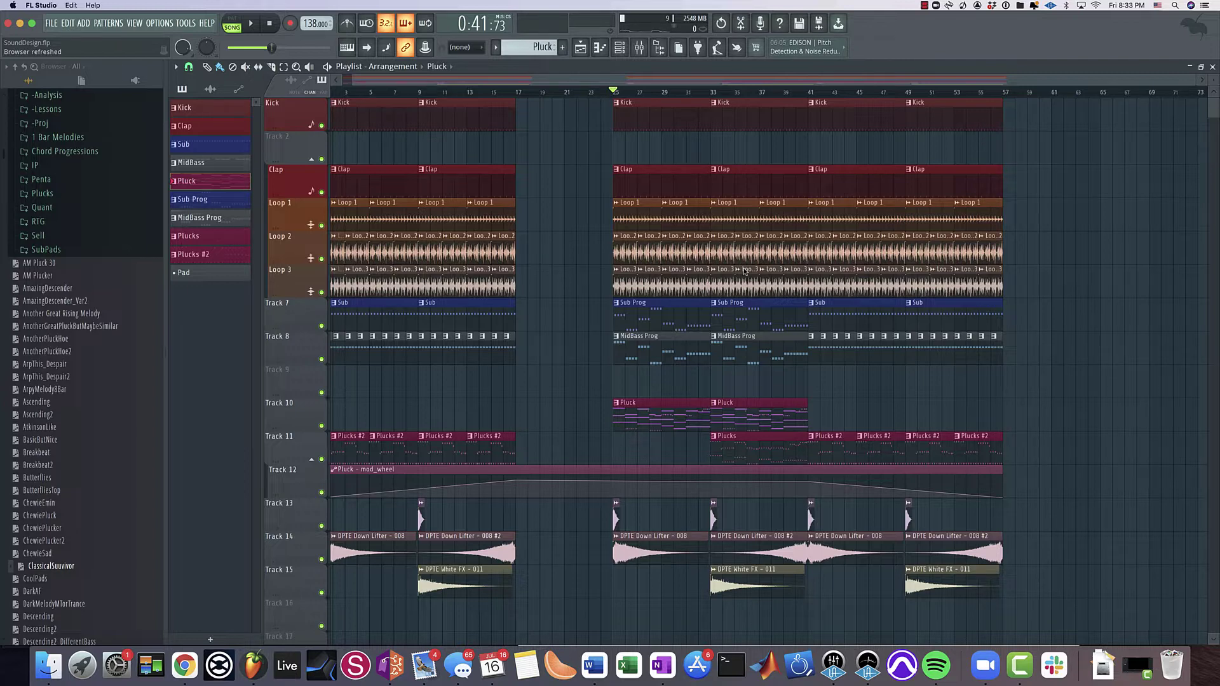
Examine the Pad channel's Spire patch, close it, and play the arrangement from bar 25
left_click(639, 51)
key("F6")
left_click(789, 364)
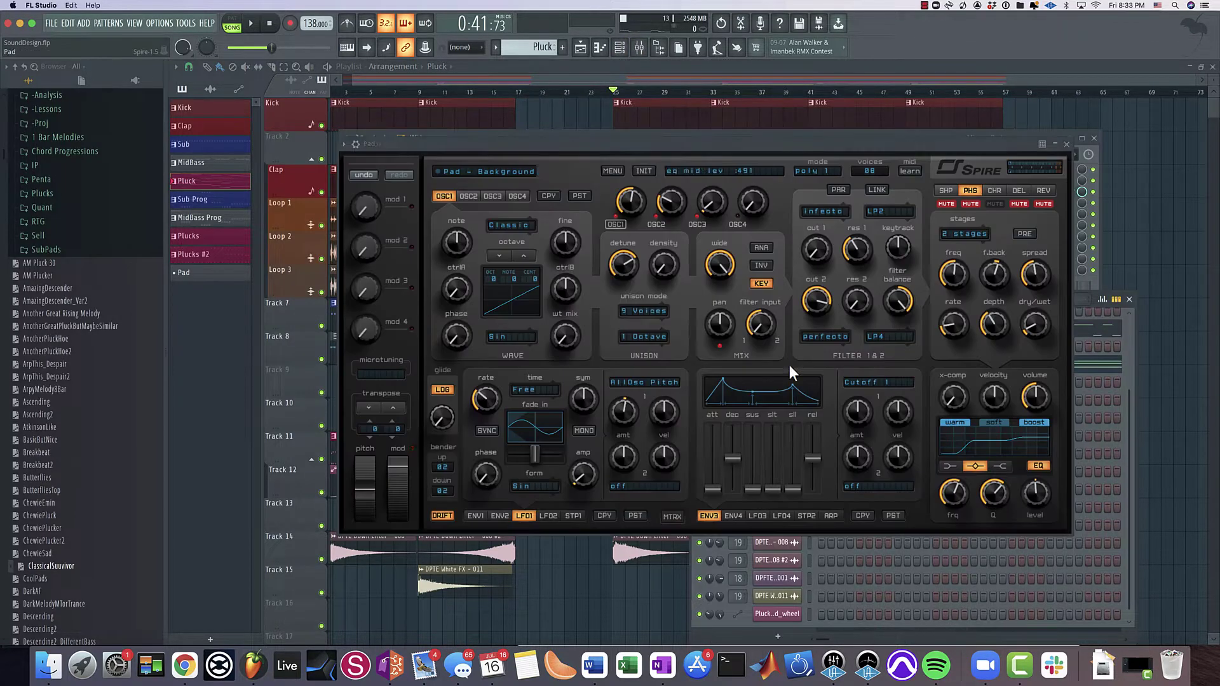
left_click(631, 77)
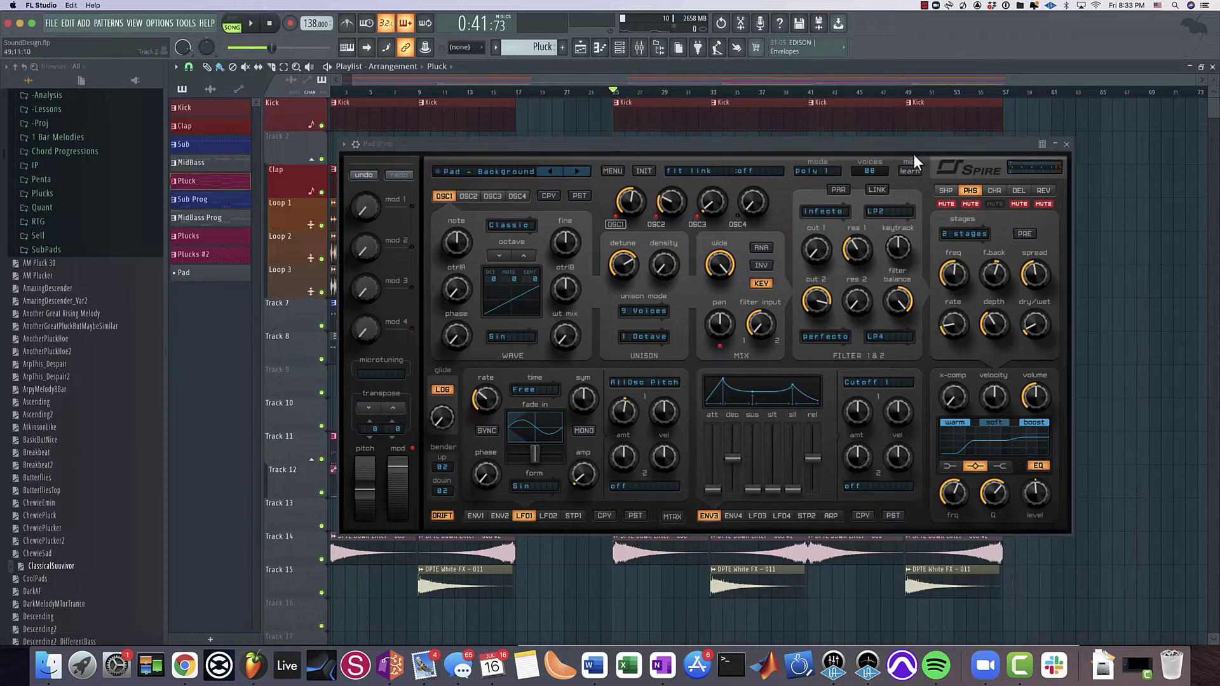
left_click(1067, 144)
key("space")
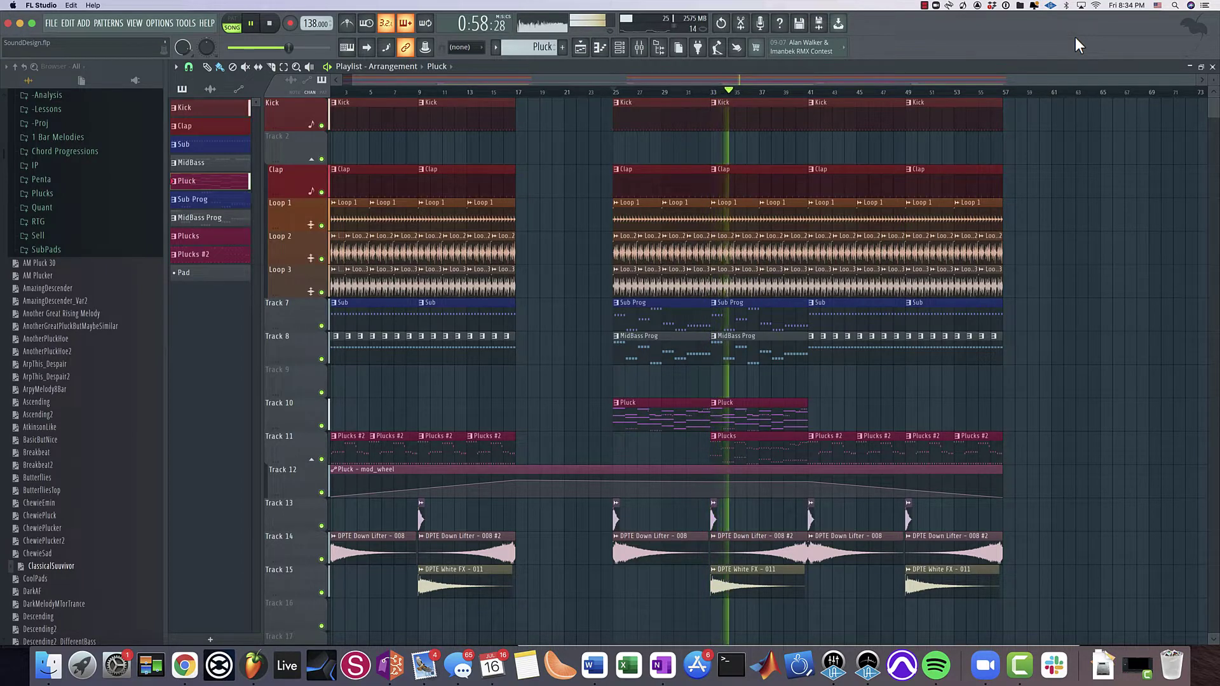
key("space")
Solo the Pad mixer track, play the arrangement, and inspect the LFOTool effect on that track
left_click(639, 47)
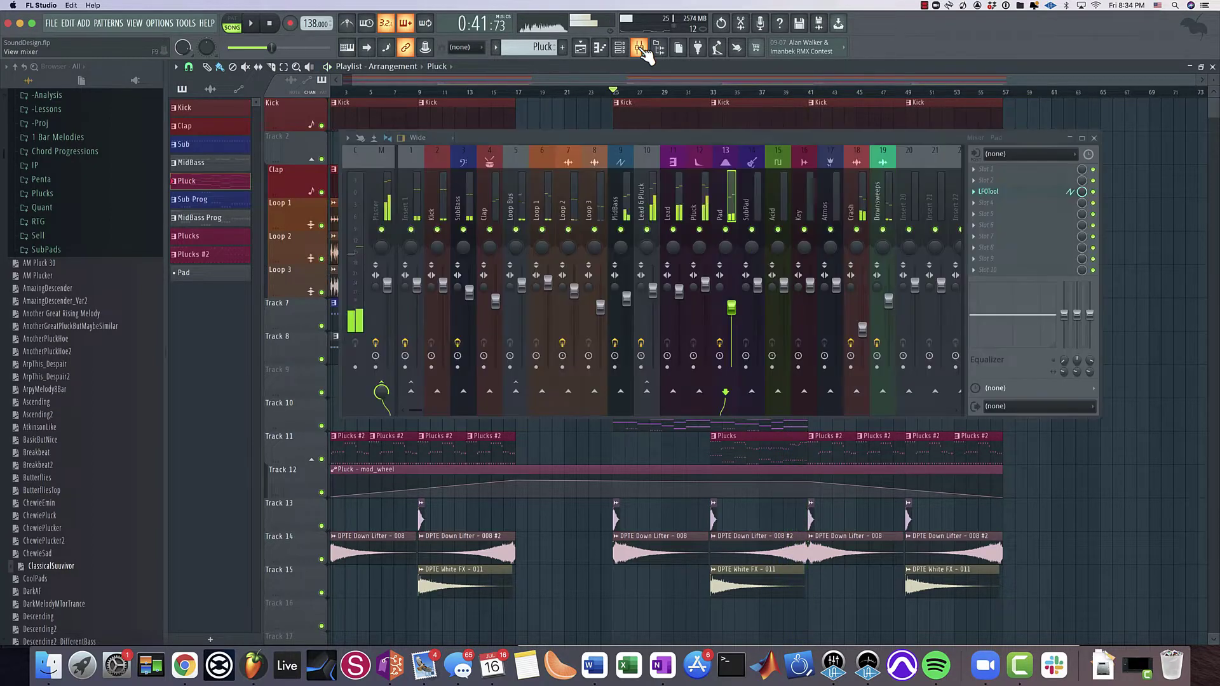
right_click(725, 230)
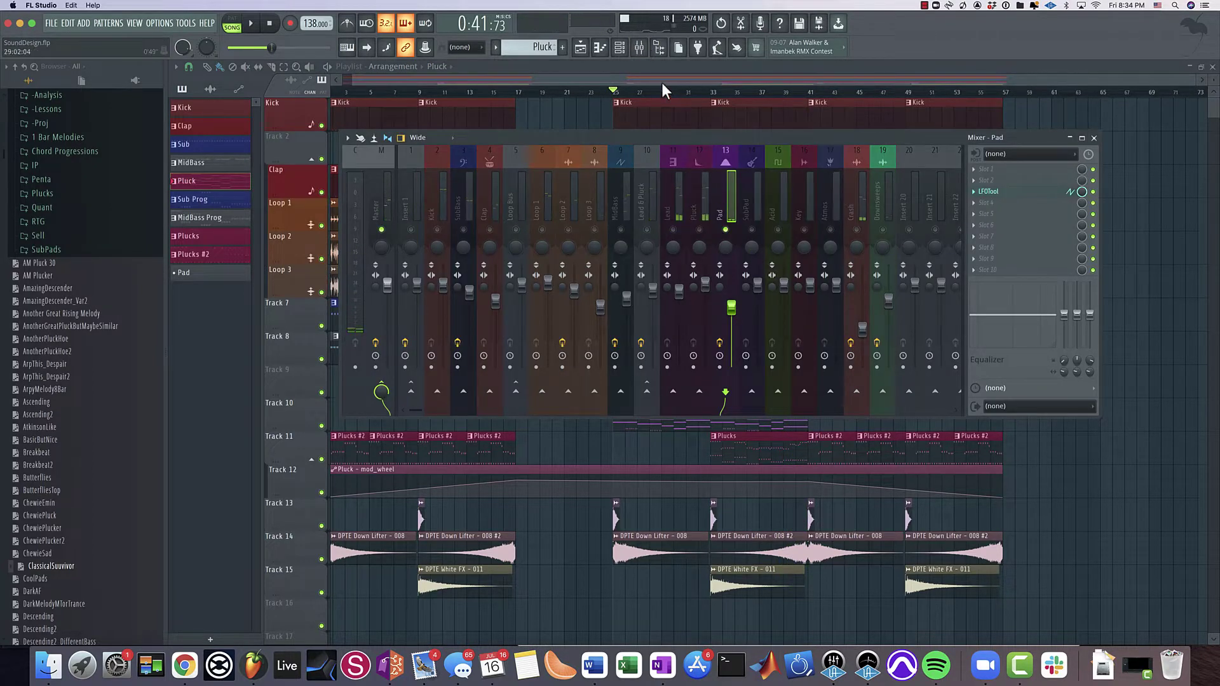
key("F9")
key("space")
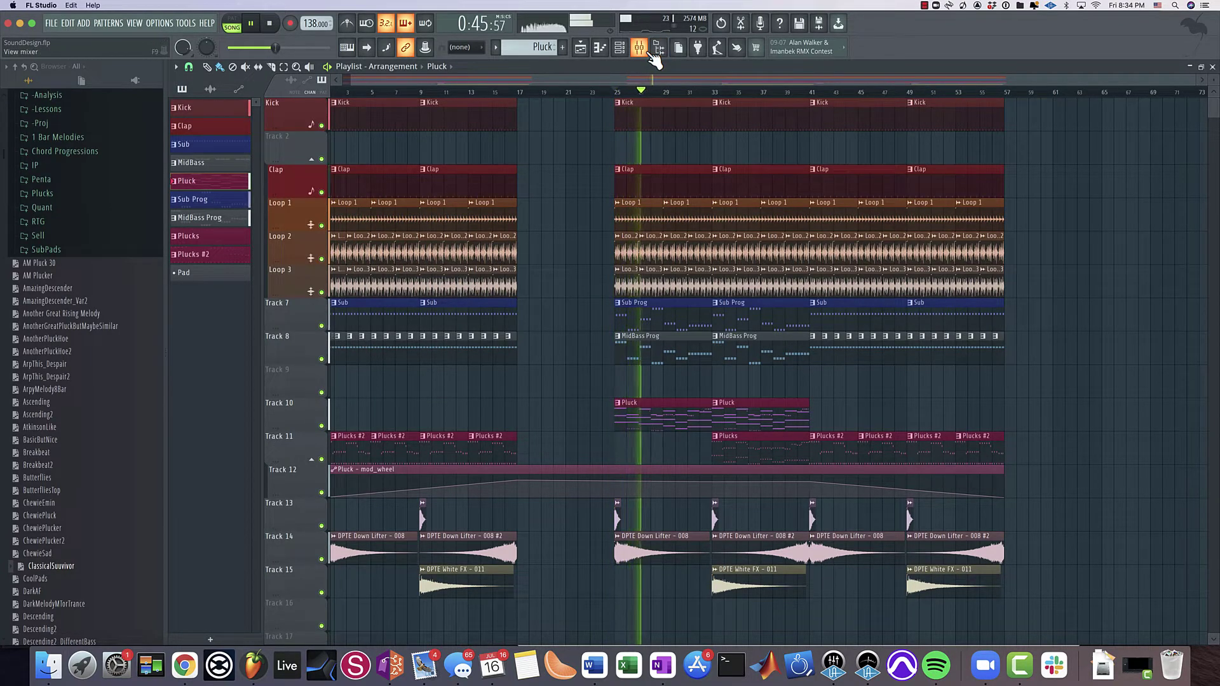
left_click(651, 53)
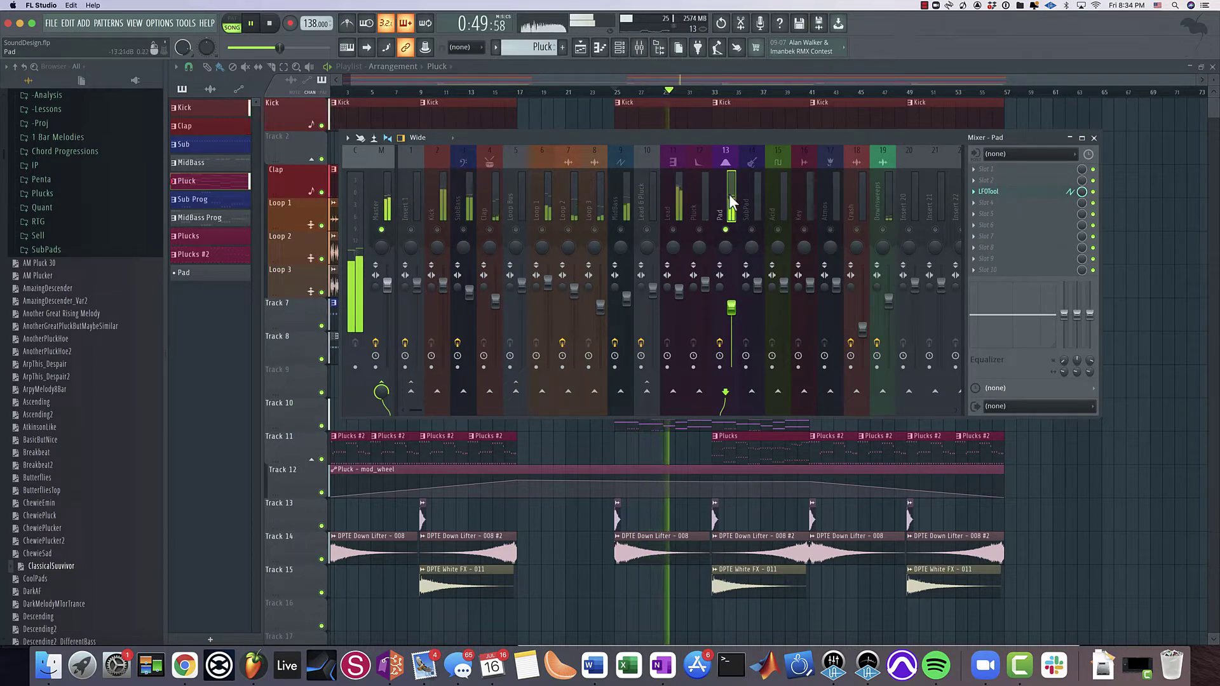
left_click(1094, 194)
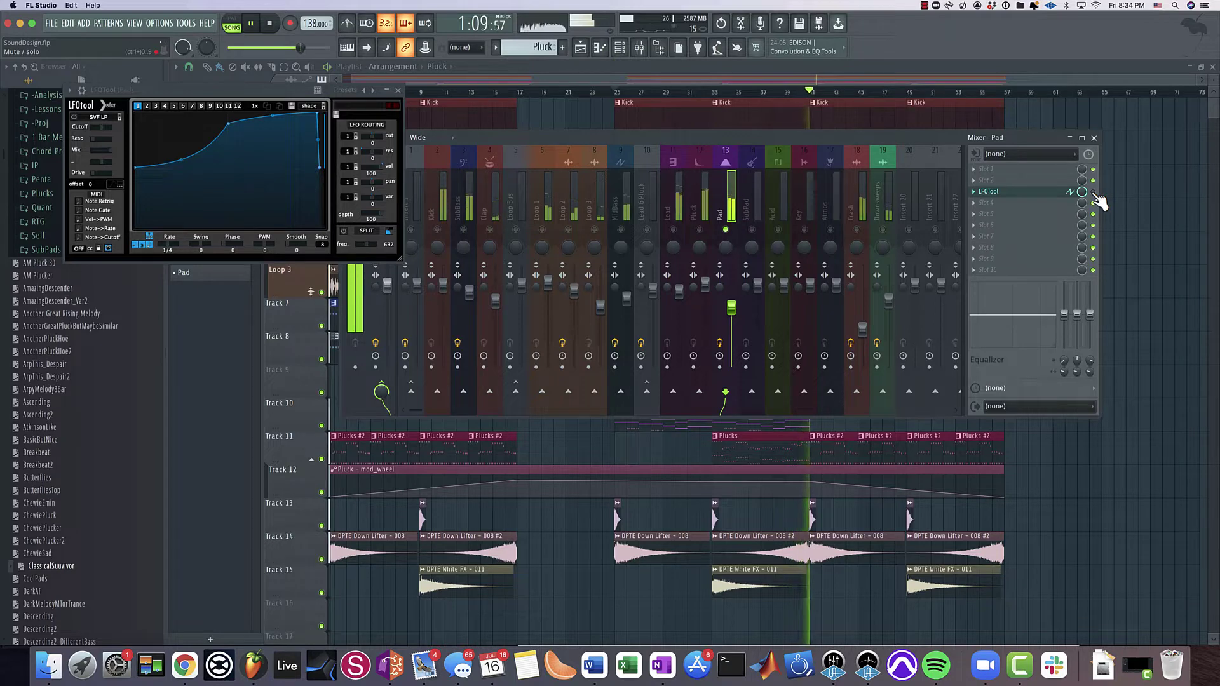
key("space")
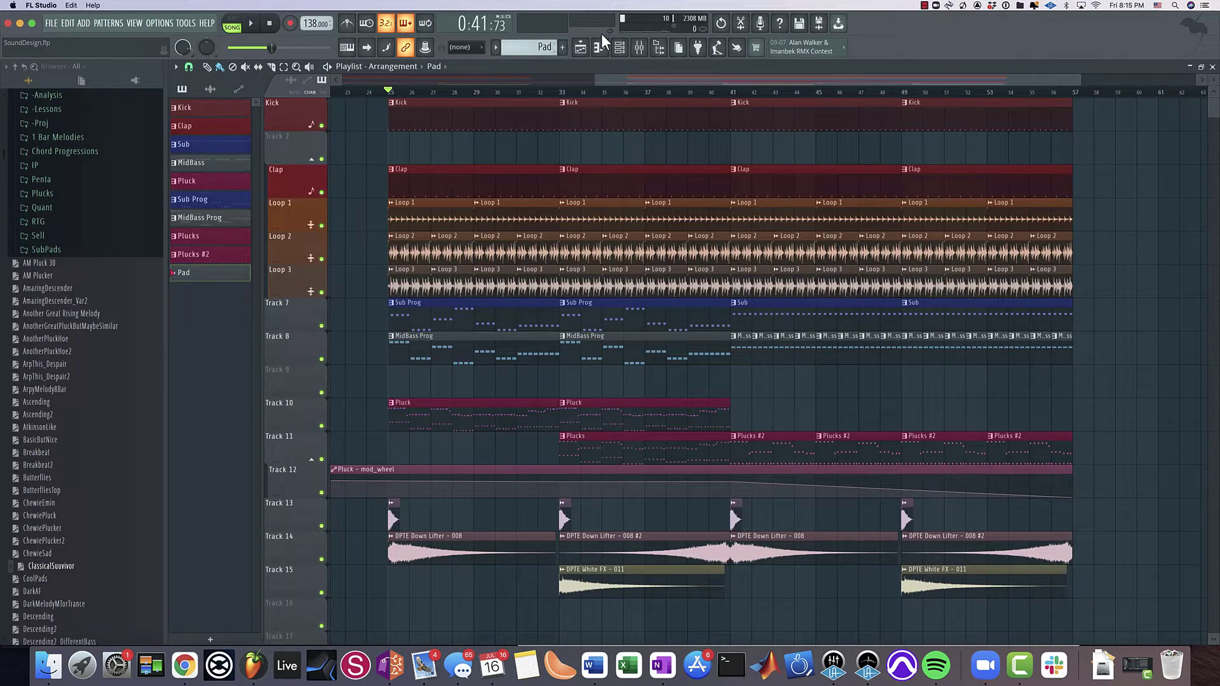
Open the Pad channel's Spire synth with its init patch and move its window clear of the playlist
left_click(620, 49)
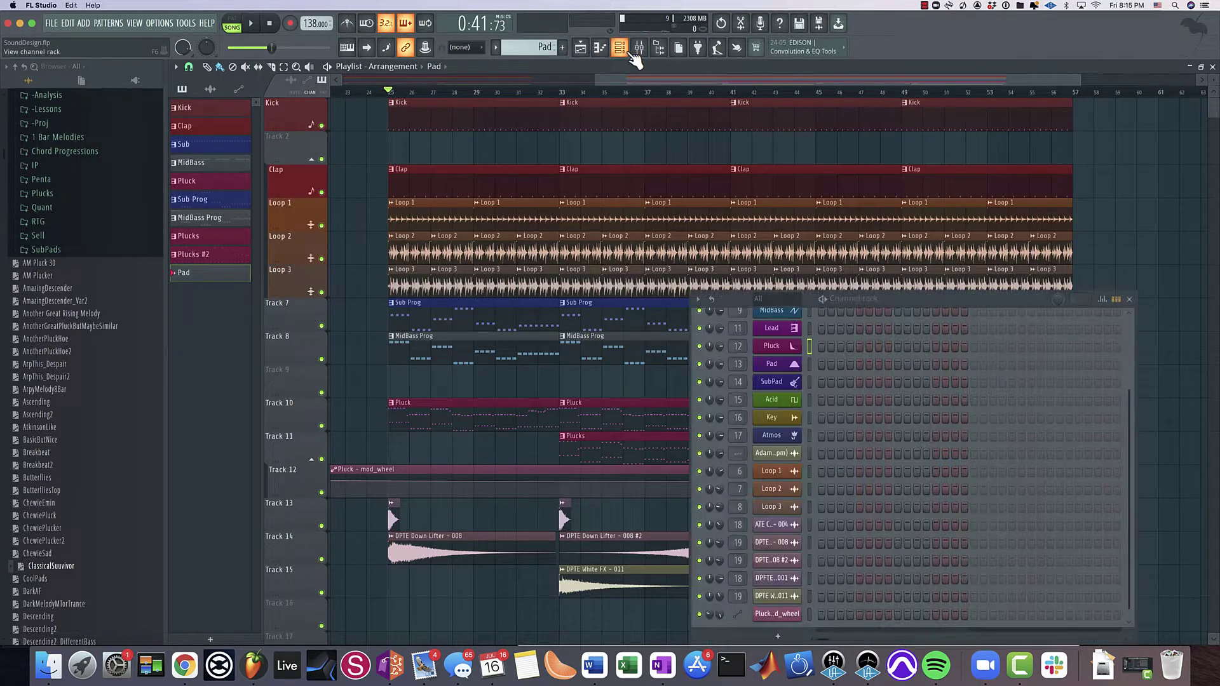
left_click(775, 366)
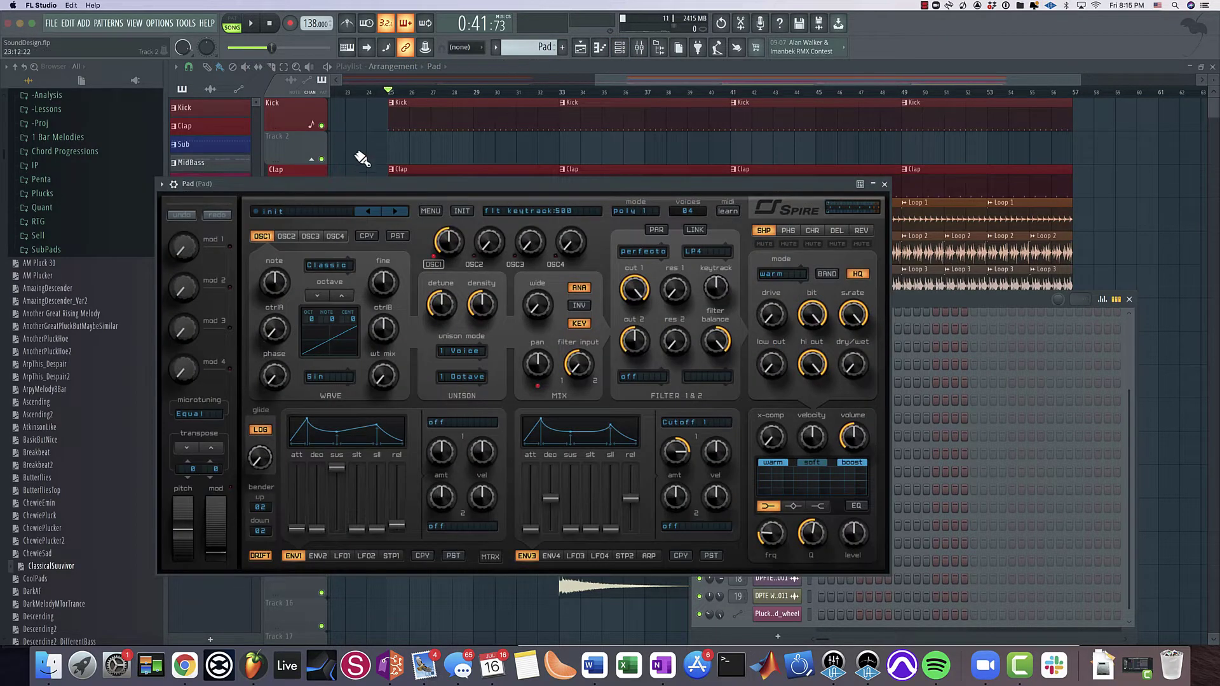
left_click_drag(379, 185, 738, 101)
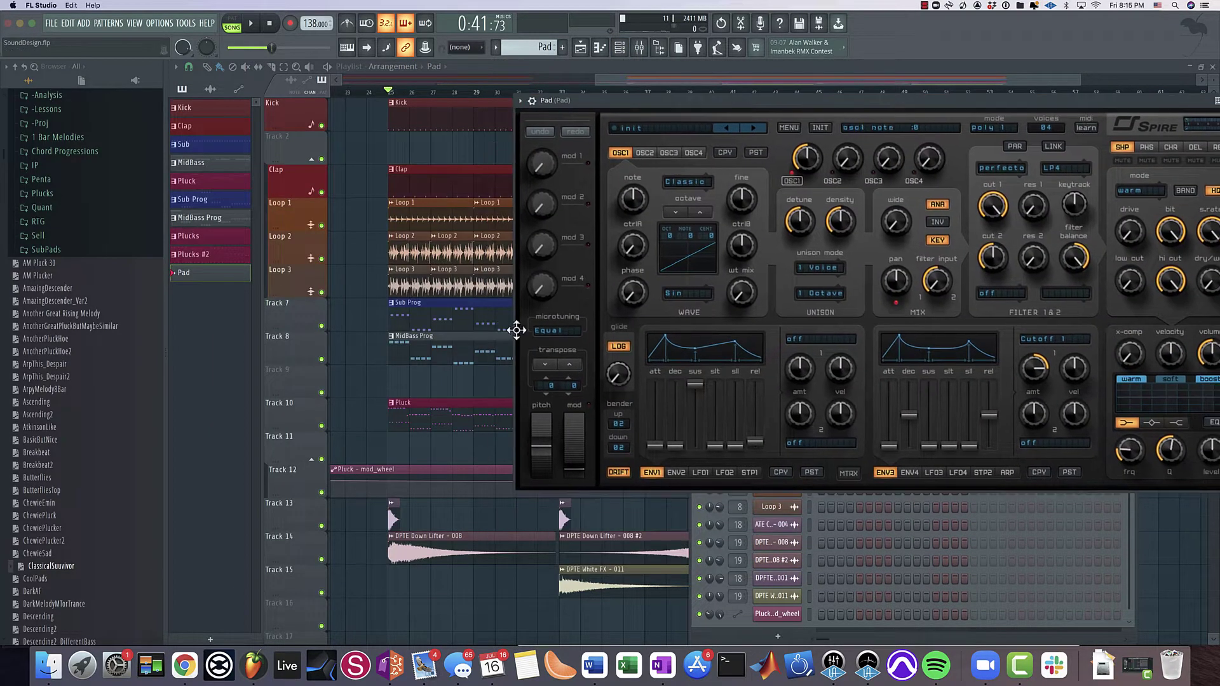
Open the Pluck pattern from the playlist, close the synth window, and show the Pad channel's piano roll
double_click(434, 410)
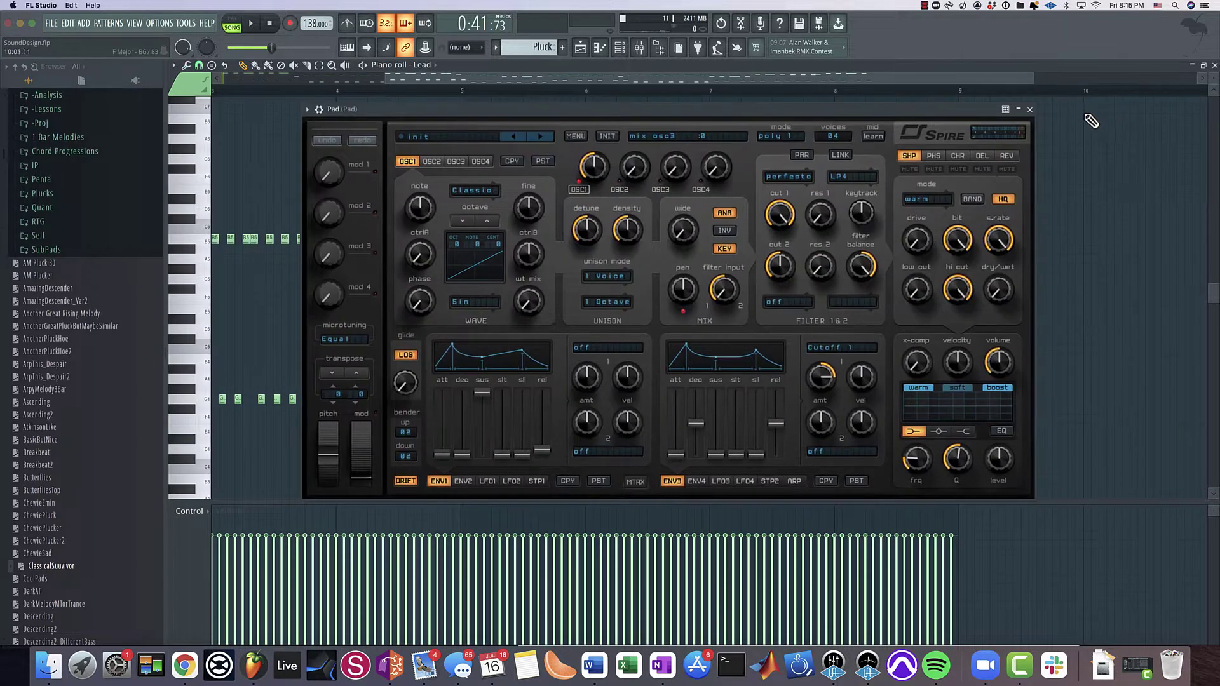
left_click(1030, 110)
left_click(628, 47)
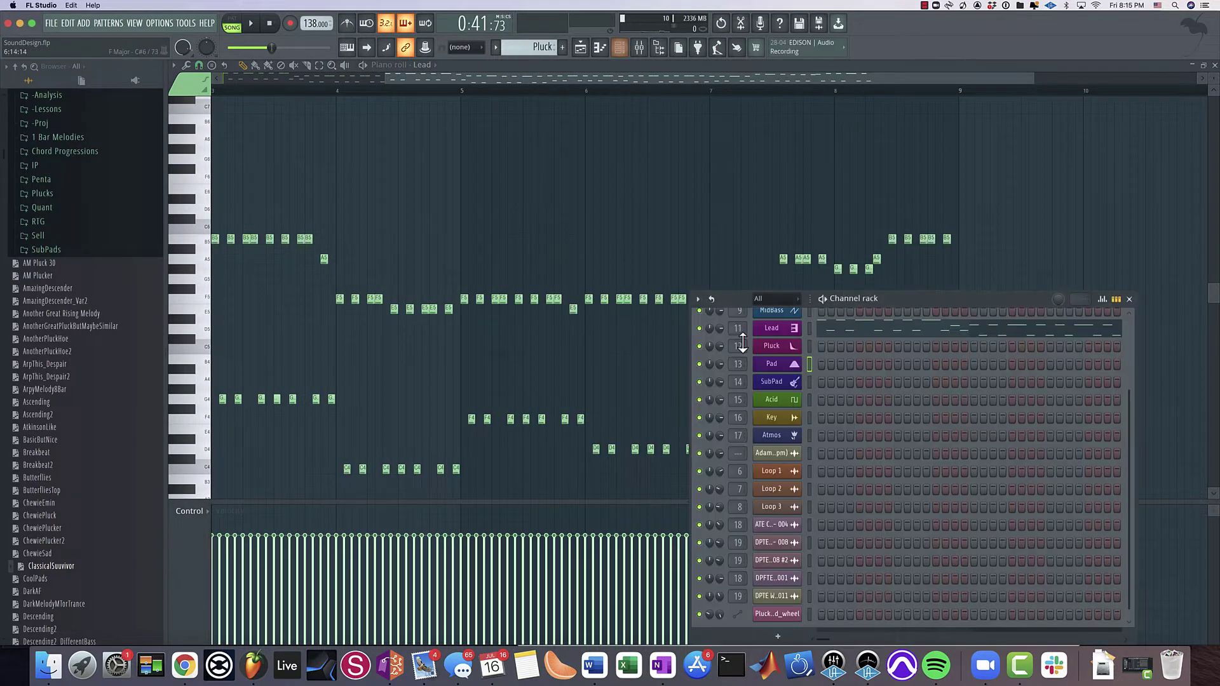
right_click(794, 364)
left_click(826, 364)
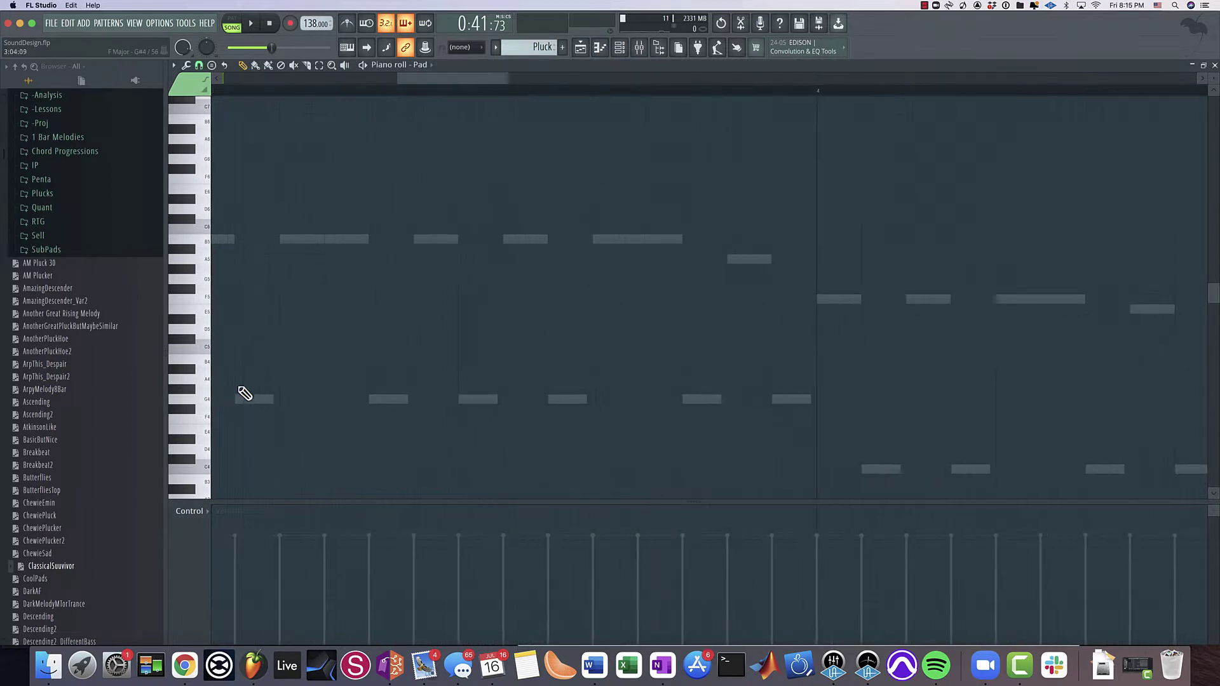
Draw one-bar Pad root notes over eight bars following the ghost bass notes: A4, D4, G4, C4, F4, D4, E4, E4
scroll(600, 399, "down", 5)
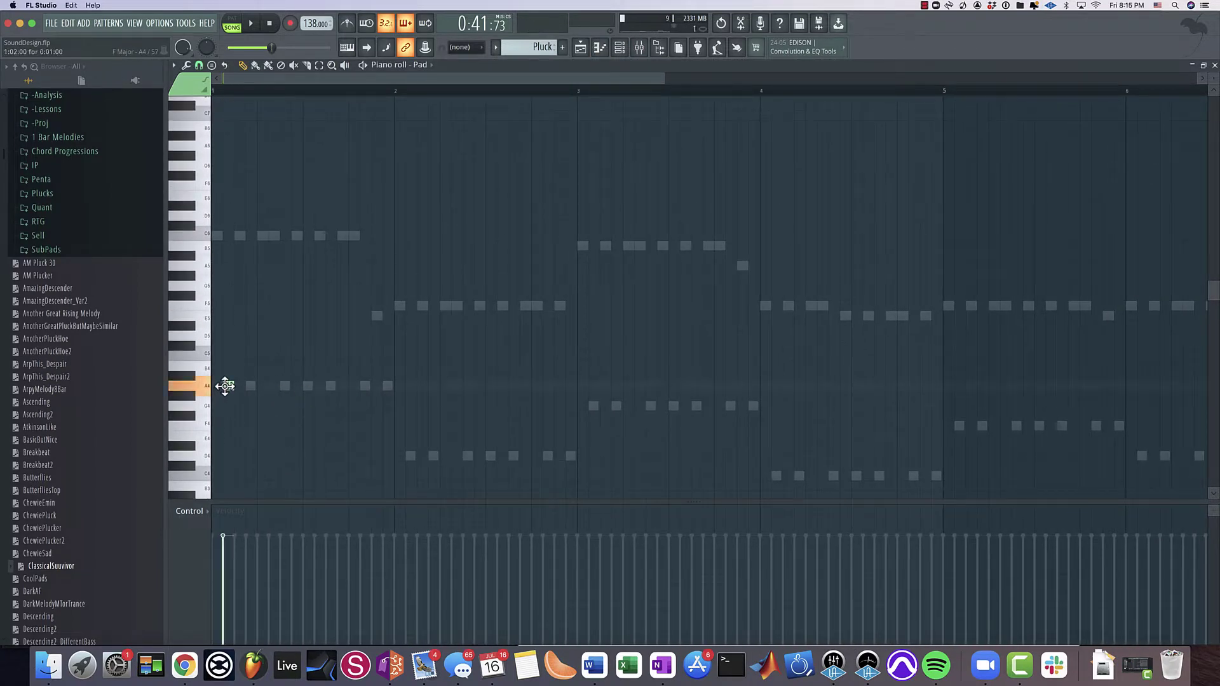
left_click_drag(362, 386, 548, 450)
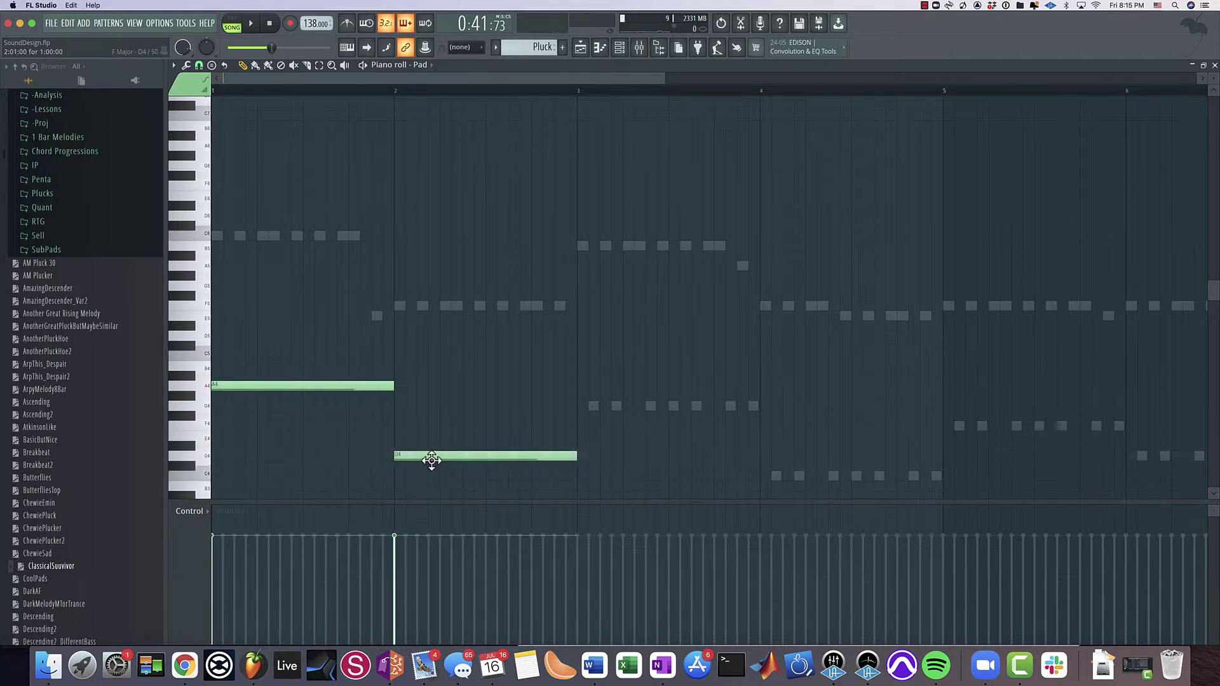
left_click_drag(431, 460, 984, 422)
scroll(934, 422, "down", 2)
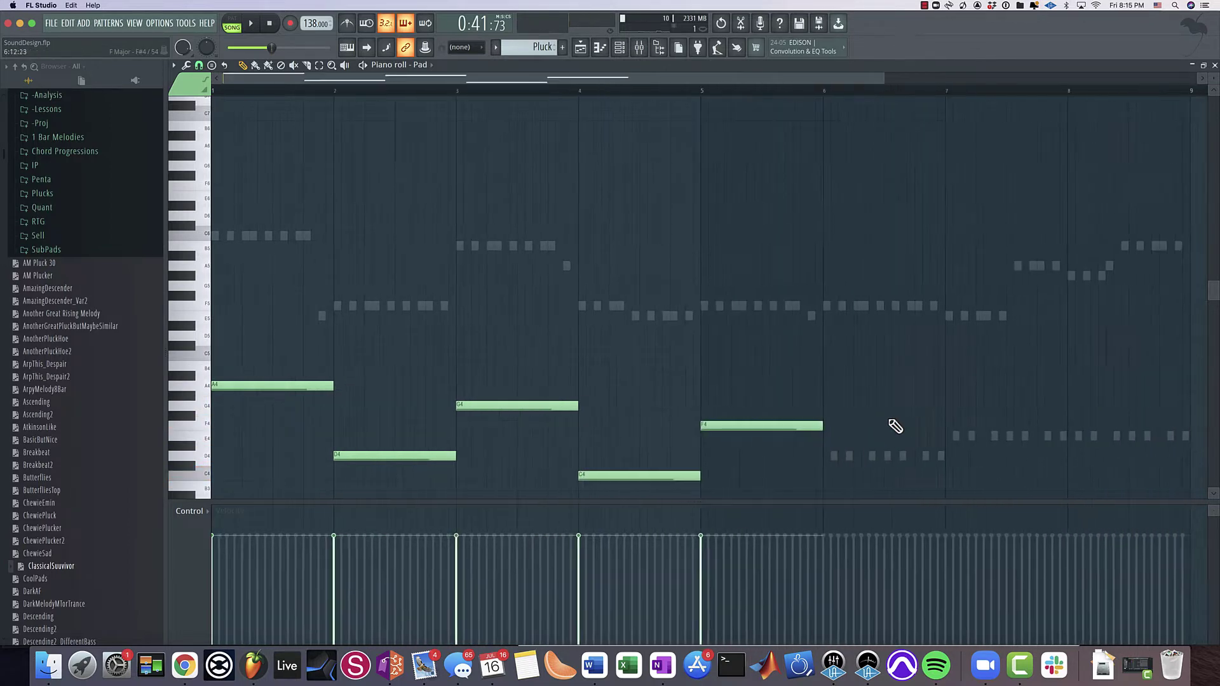
left_click_drag(762, 425, 1119, 438)
Stack copies of the root notes to form three-note chords in all eight bars, with E5 on top in bar 4
left_click_drag(1117, 485, 96, 277)
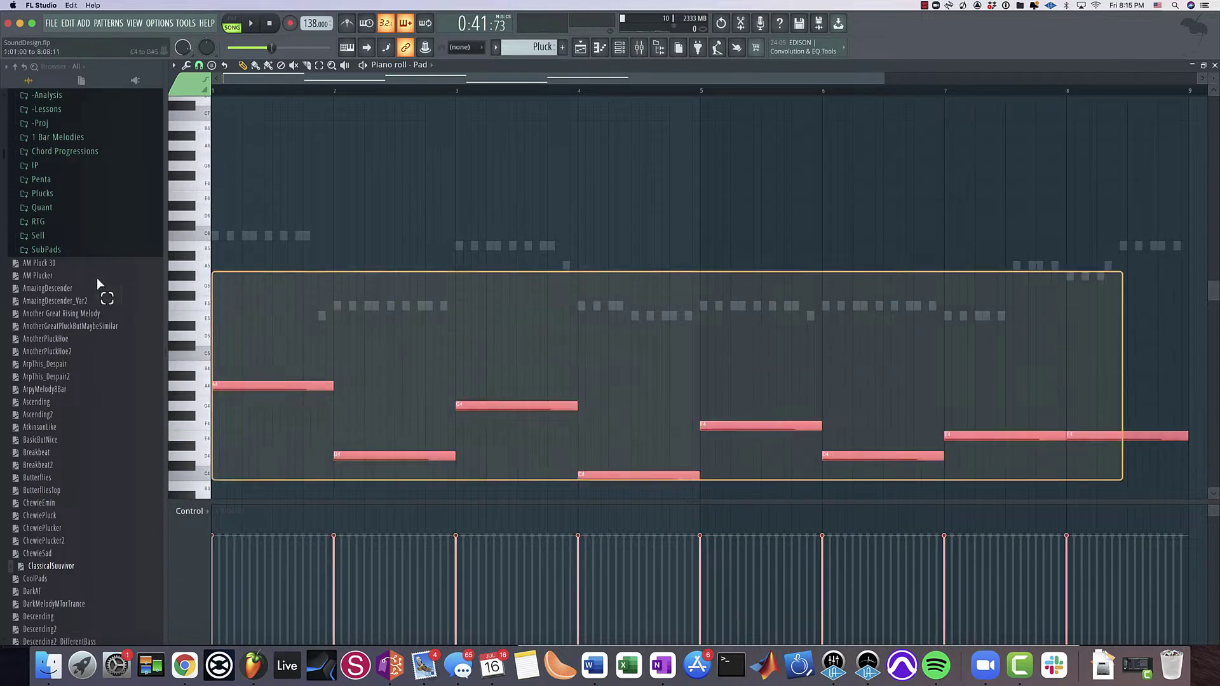
left_click_drag(244, 387, 239, 241)
left_click_drag(489, 242, 533, 246)
left_click_drag(625, 325, 623, 314)
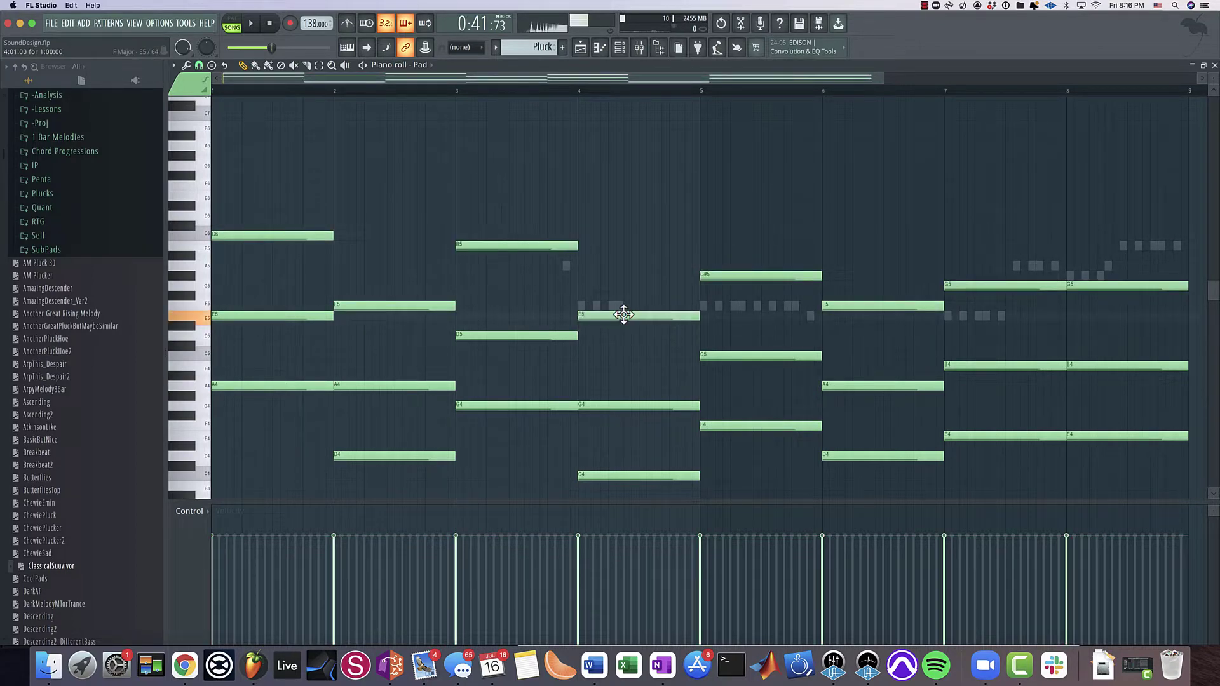
Split bar 4's top note into F5 for the first half and E5 for the second half, and audition it
key("space")
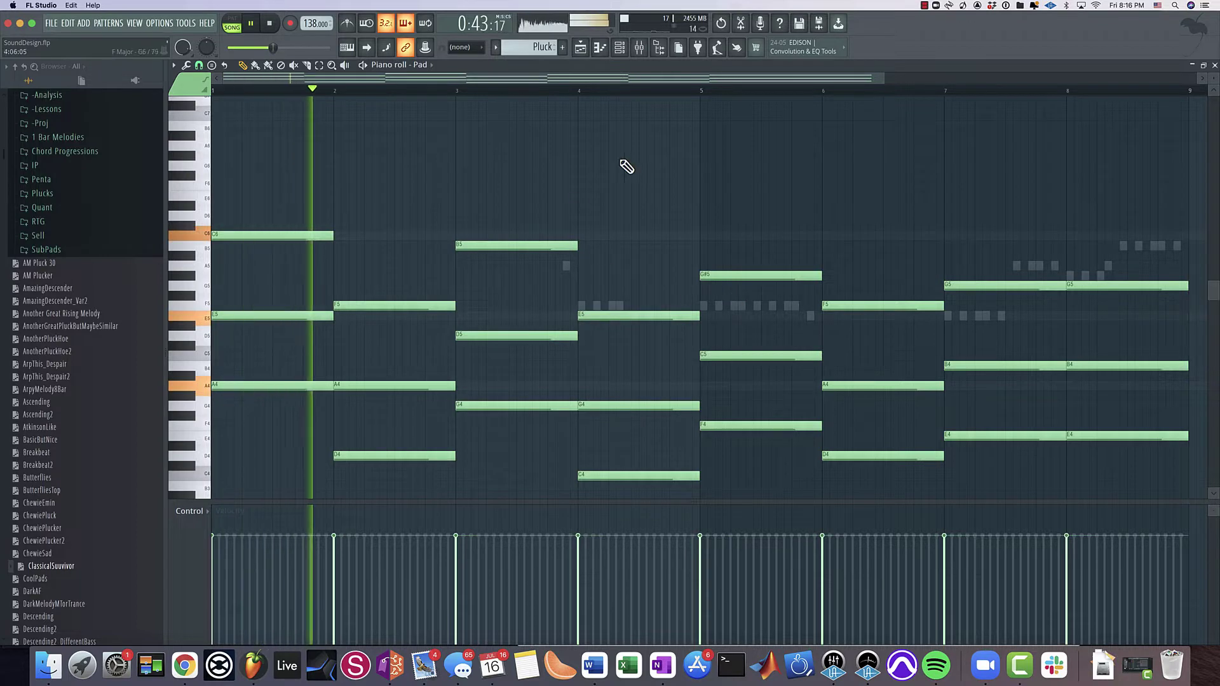
left_click(659, 47)
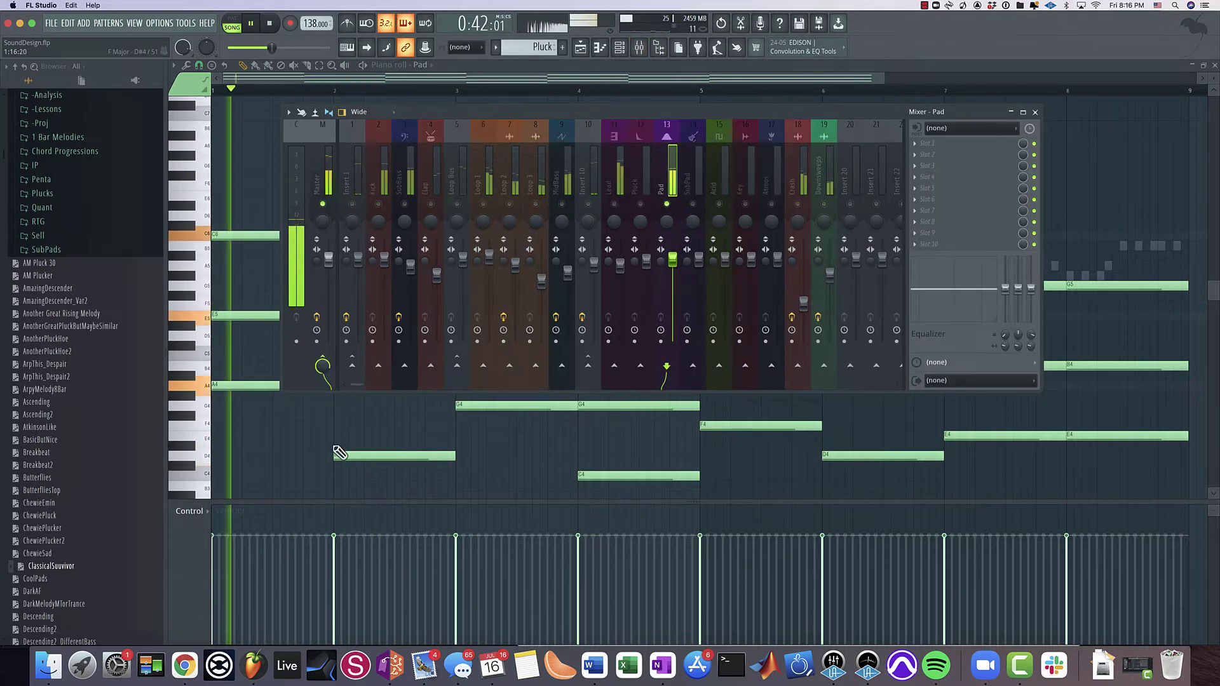
key("F9")
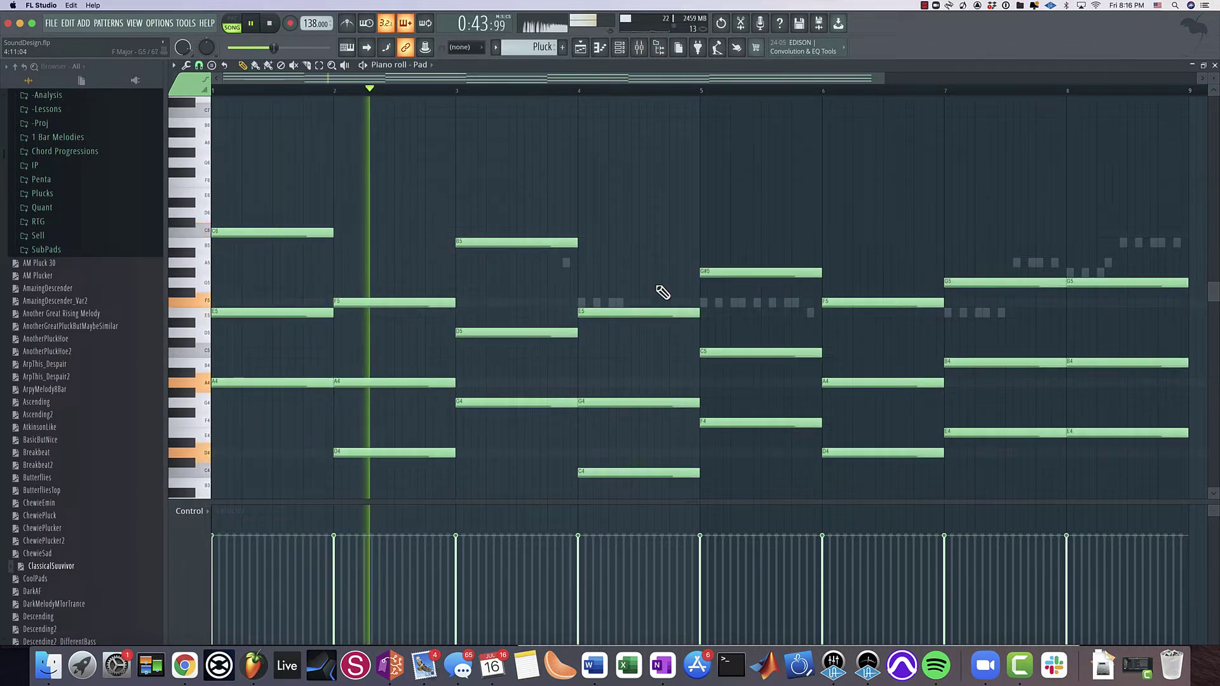
left_click_drag(620, 309, 621, 301)
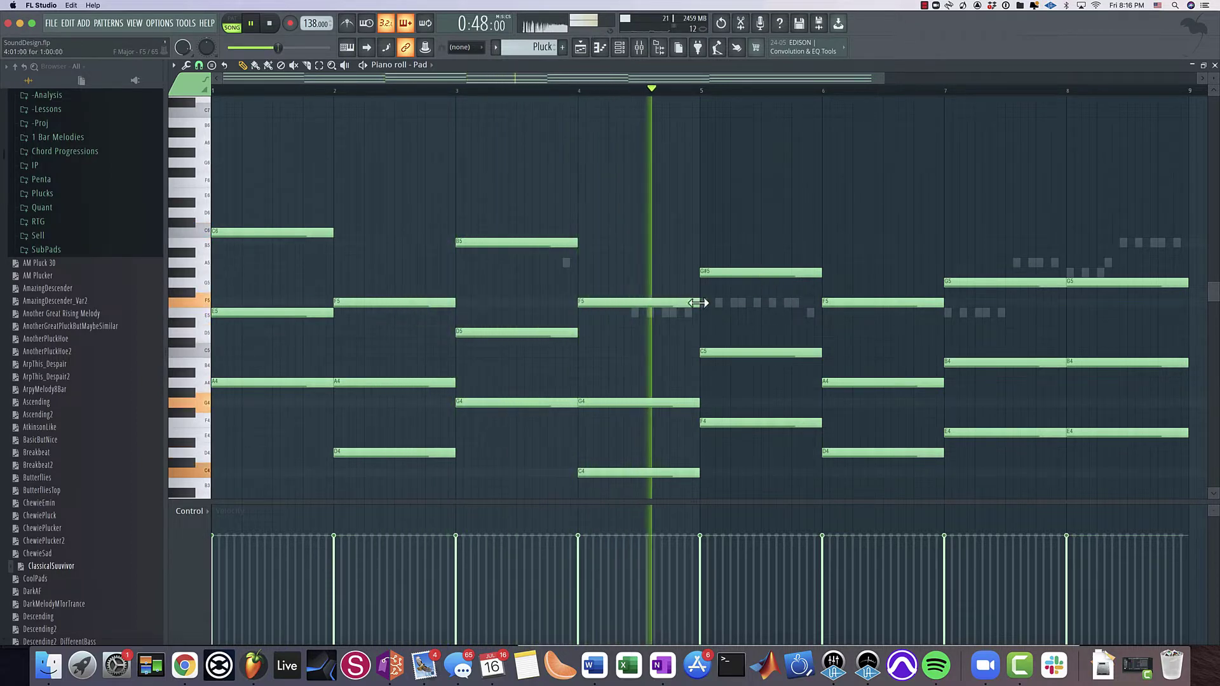
key("space")
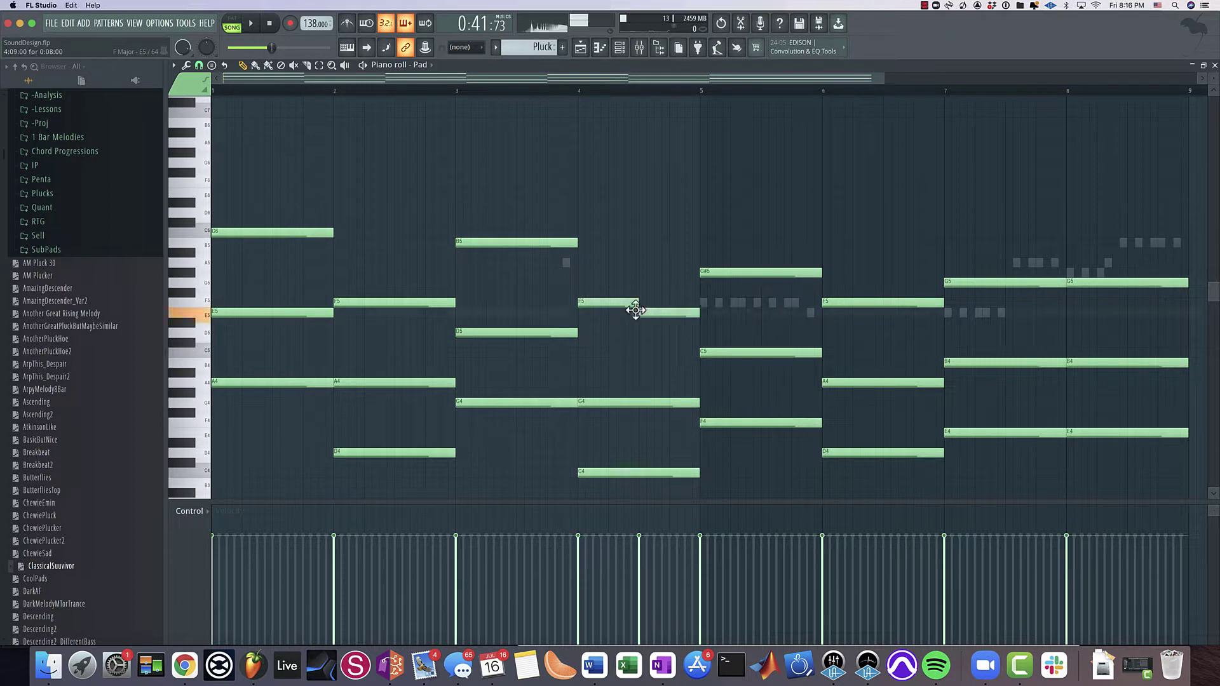
left_click(576, 102)
key("space")
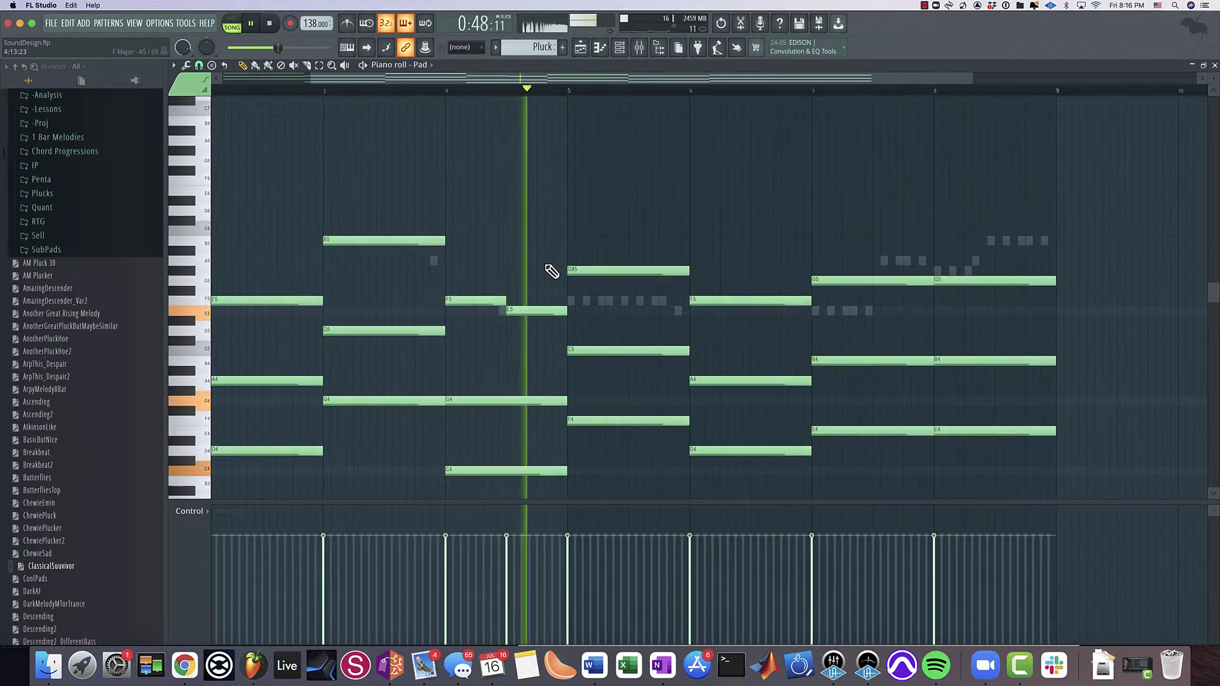
key("space")
Move the top note of bar 5 to A5 and audition the chords around it
left_click(644, 281)
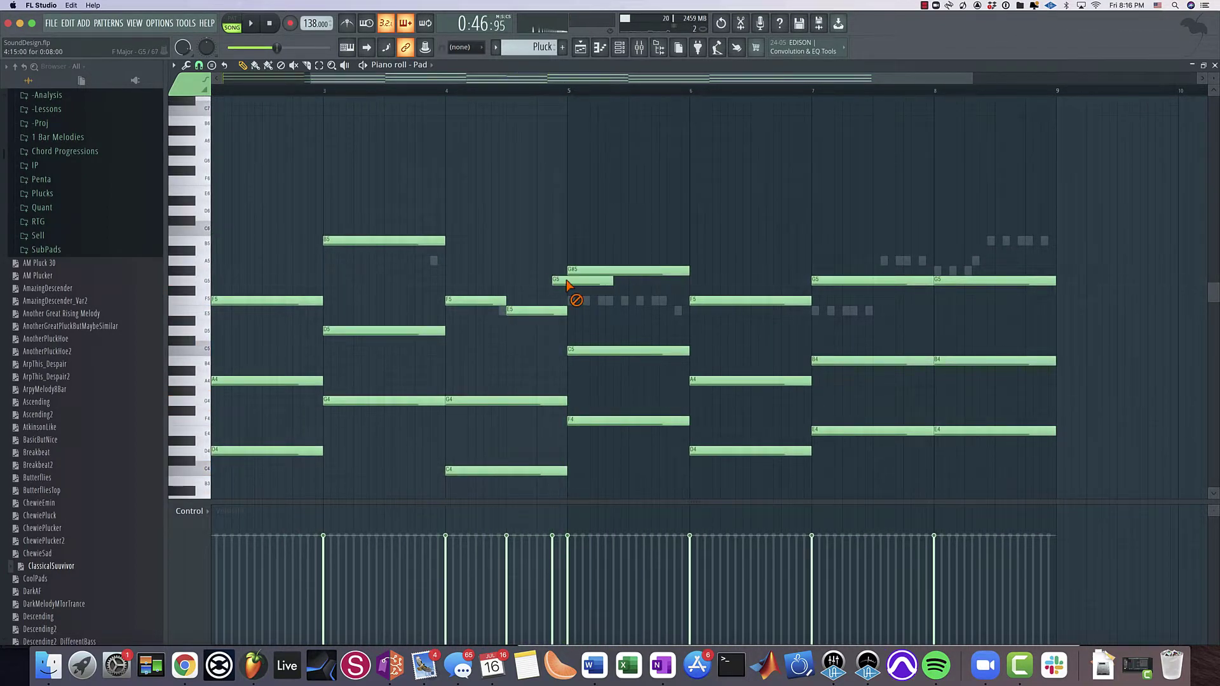
left_click_drag(616, 272, 619, 280)
key("space")
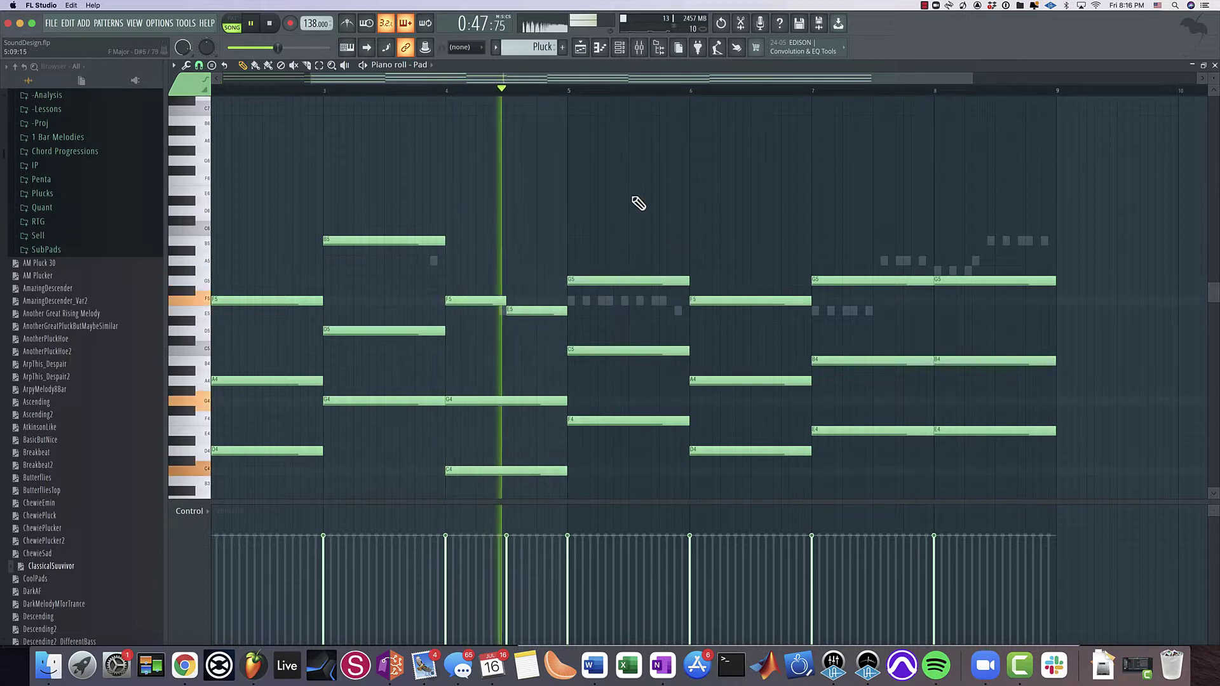
key("space")
mouse_move(605, 280)
left_mouse_down()
mouse_move(605, 299)
mouse_move(600, 262)
left_mouse_up()
key("space")
key("space")
key("space")
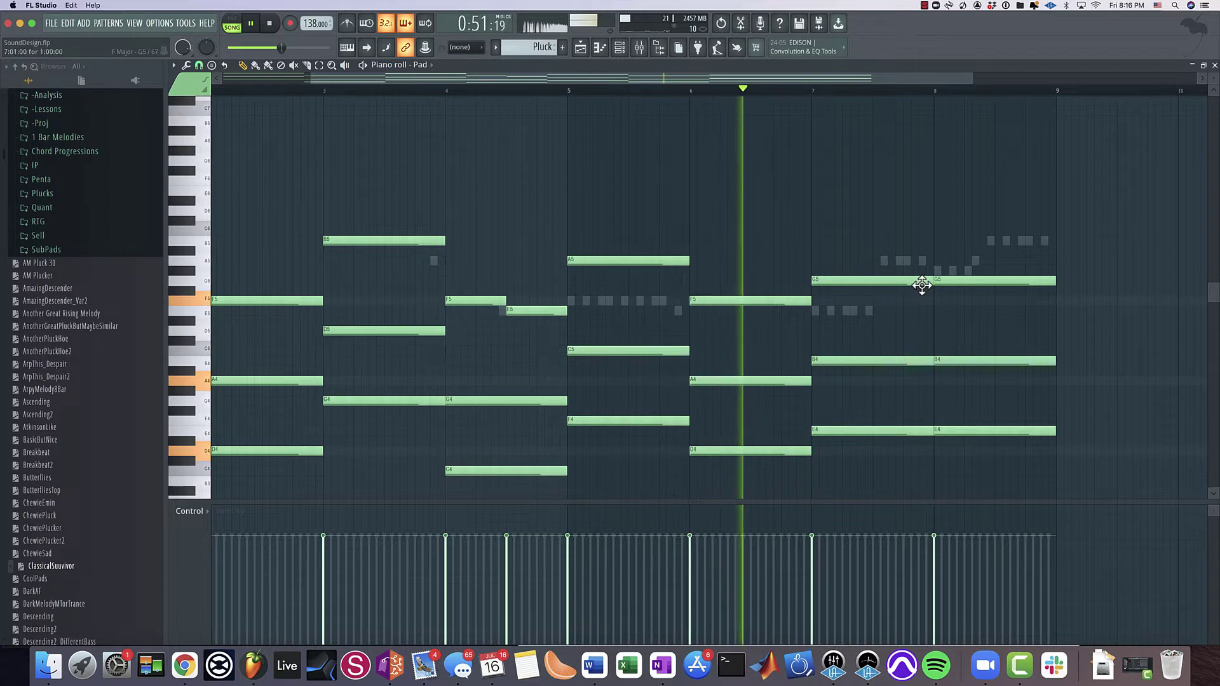
Move the top notes to A5 in bar 7 and G#5 in bar 8, and audition both bars
left_click(975, 291)
key("space")
right_click(980, 291)
left_click_drag(822, 289, 942, 270)
key("space")
left_click(817, 92)
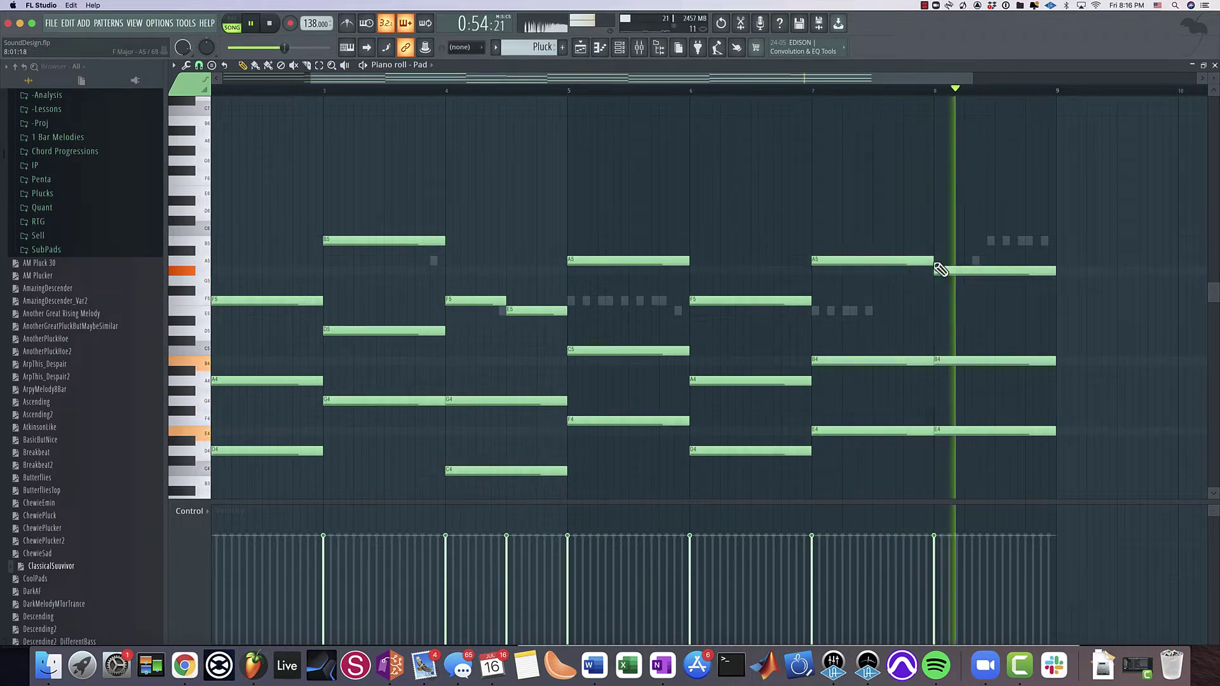
scroll(699, 224, "down", 2)
left_click(716, 89)
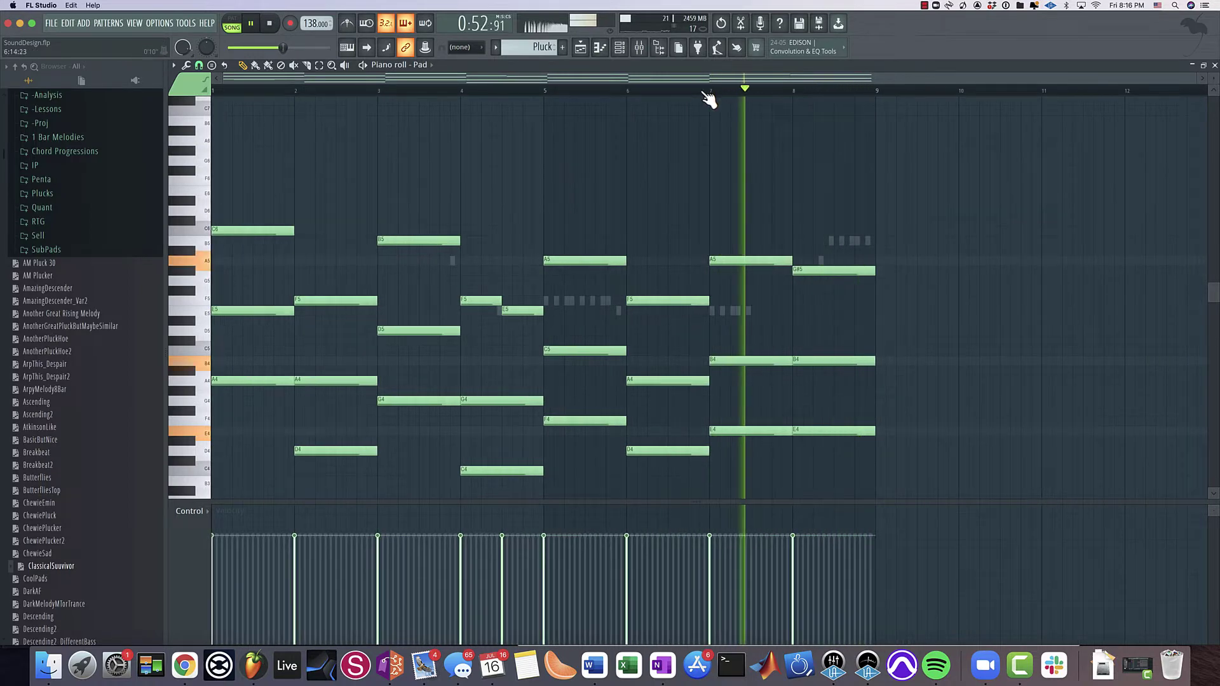
key("space")
Raise the lowest notes of bars 2 and 4, D4 and C4, by two octaves and play back the progression
scroll(403, 382, "down", 4)
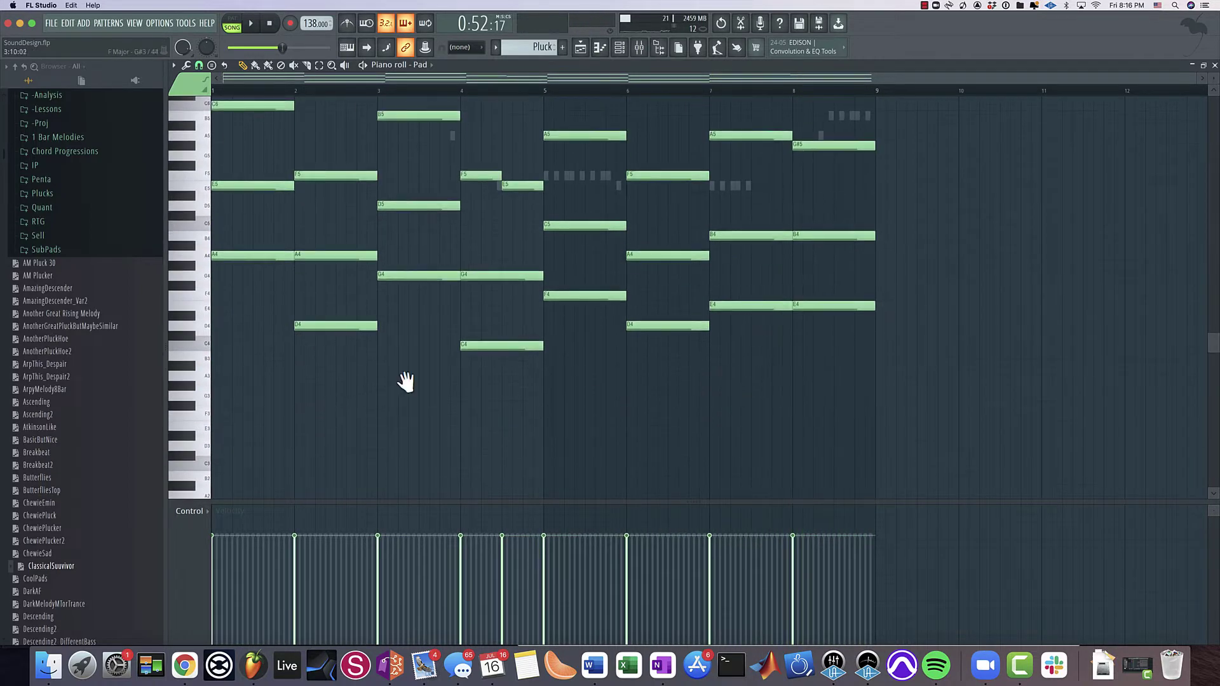
scroll(720, 447, "up", 2)
left_click_drag(582, 446, 259, 362)
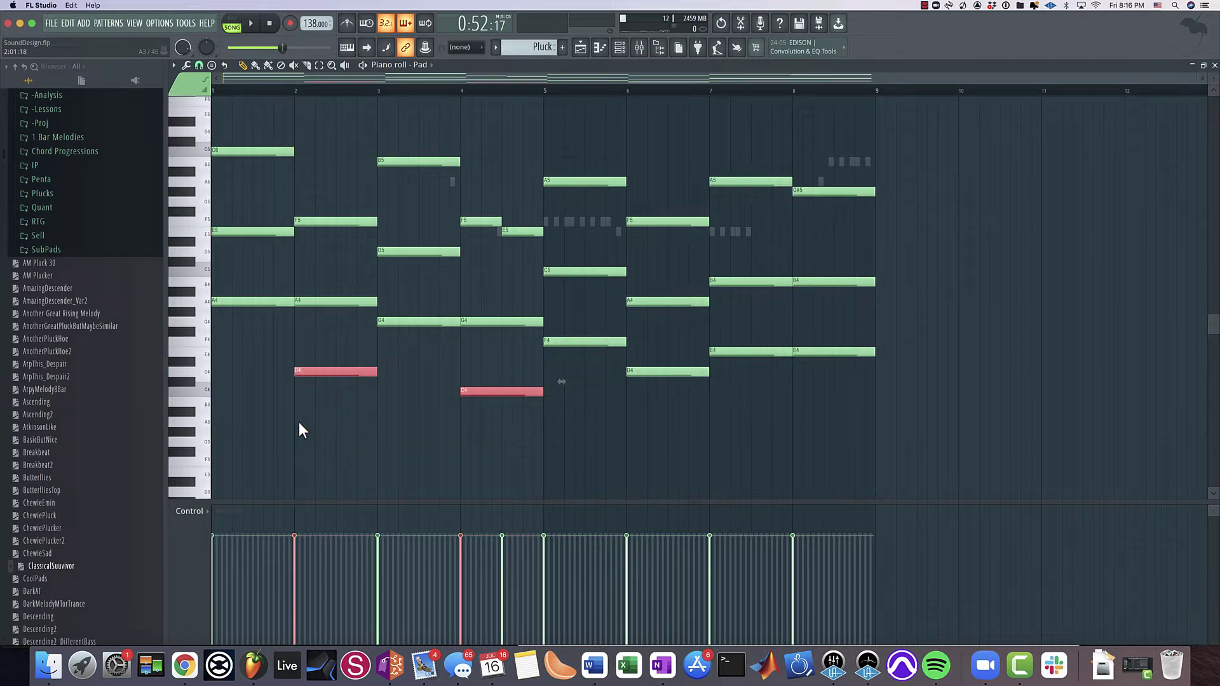
key("ctrl+Up")
key("ctrl+Up")
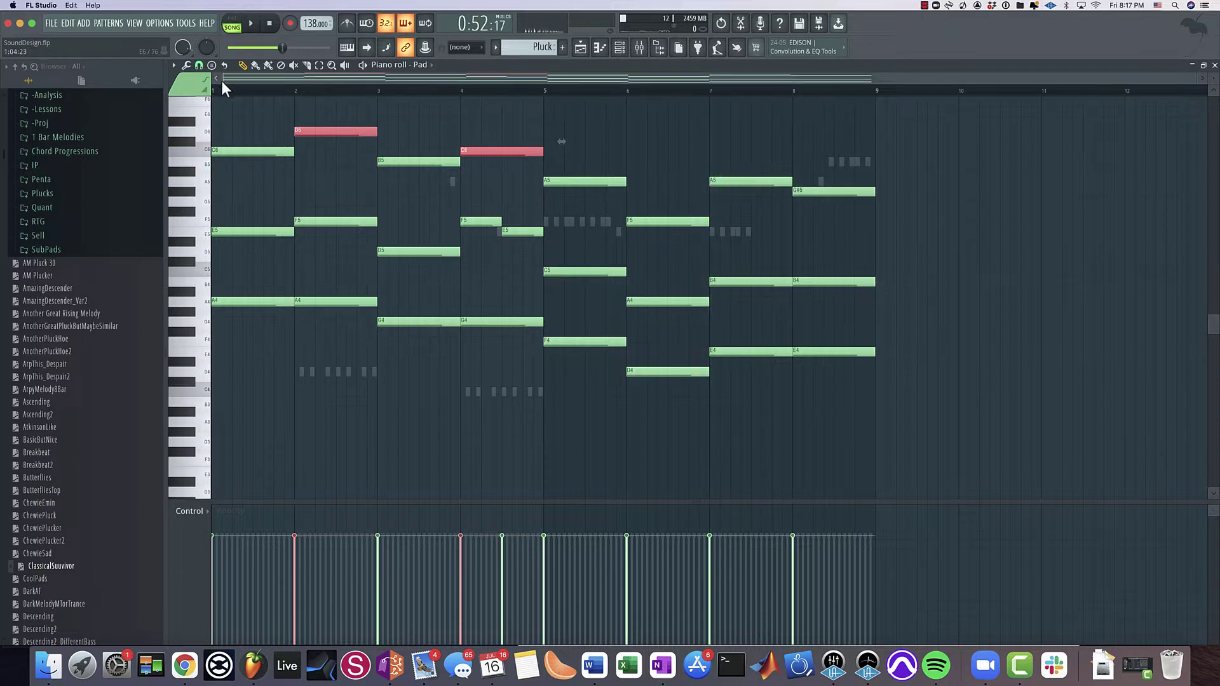
key("space")
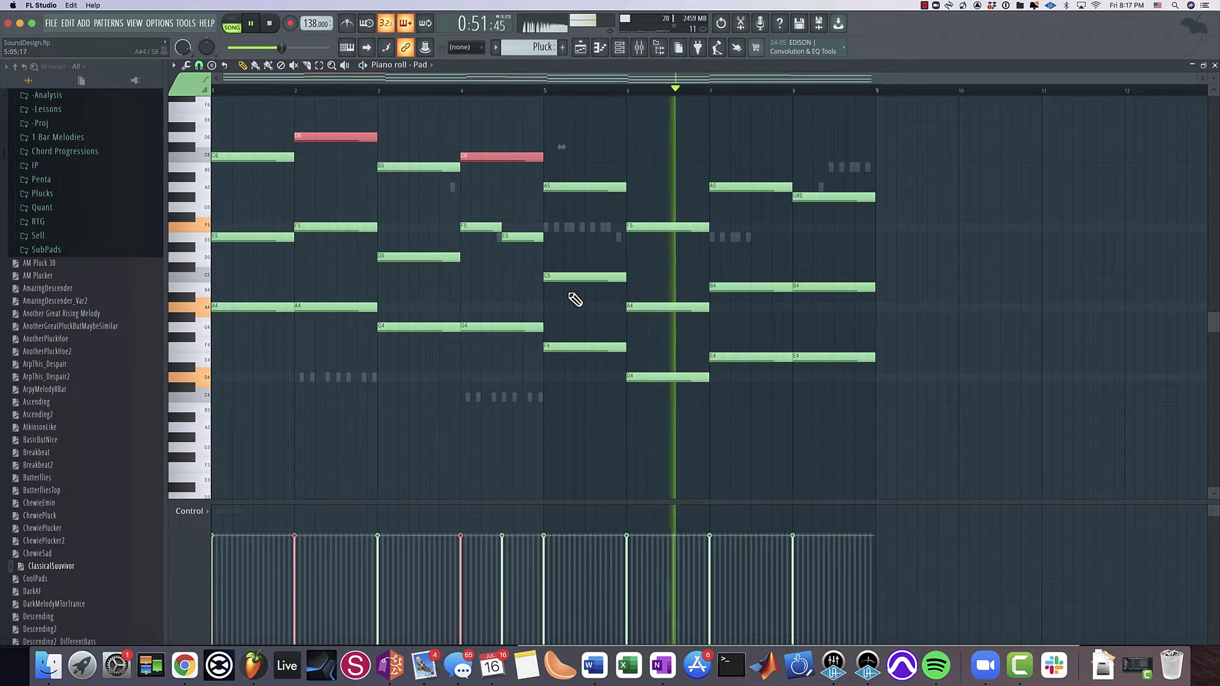
Copy the lowest note of every chord one octave down, from A3 in bar 1 to E3 in bar 8, and play it back
scroll(474, 227, "up", 1)
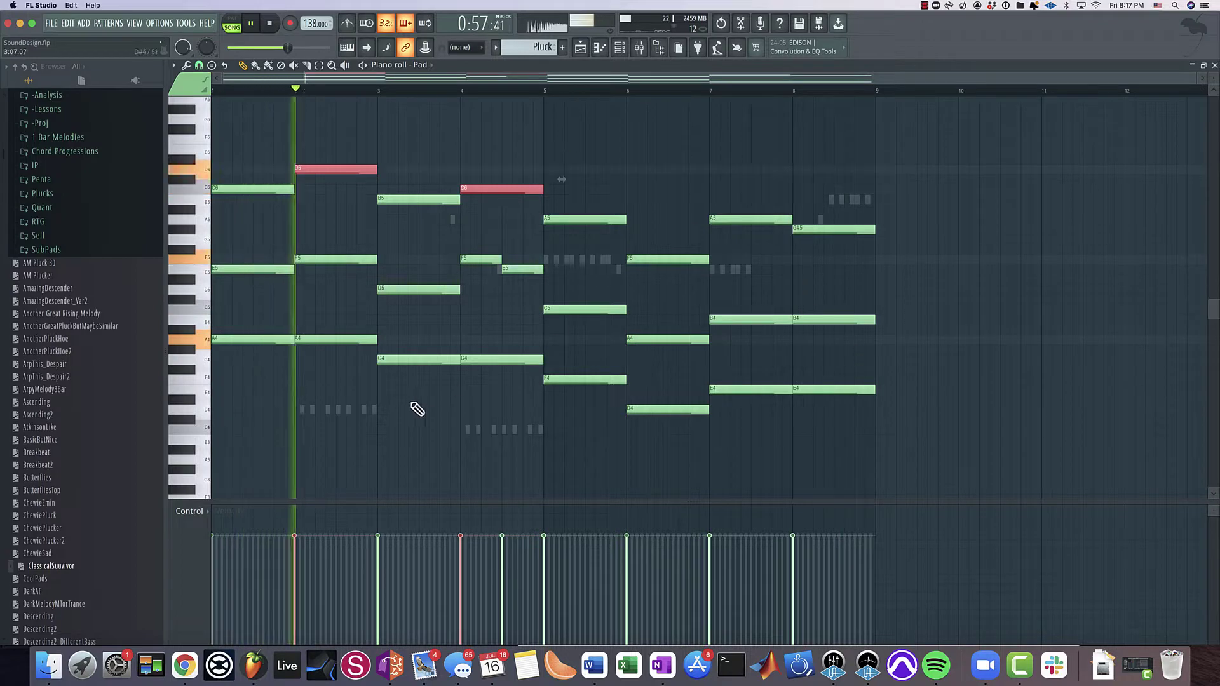
key("space")
left_click_drag(881, 453, 129, 342)
left_click_drag(237, 341, 233, 468)
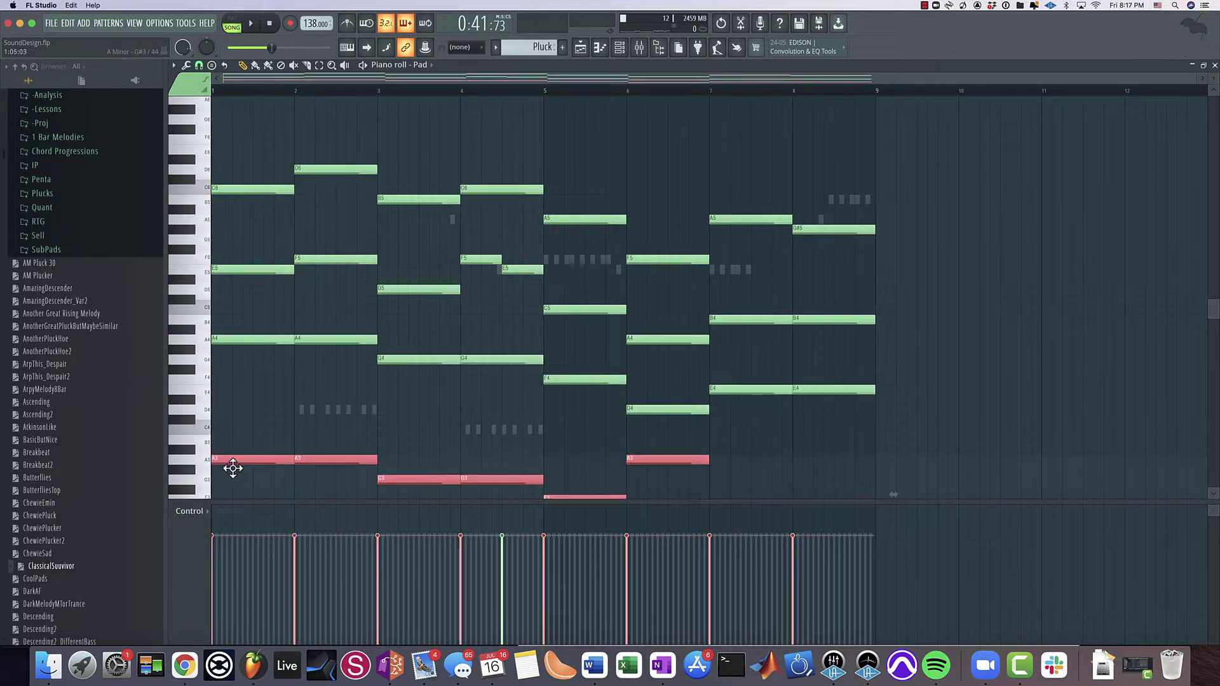
left_click(610, 449)
scroll(569, 404, "down", 2)
key("space")
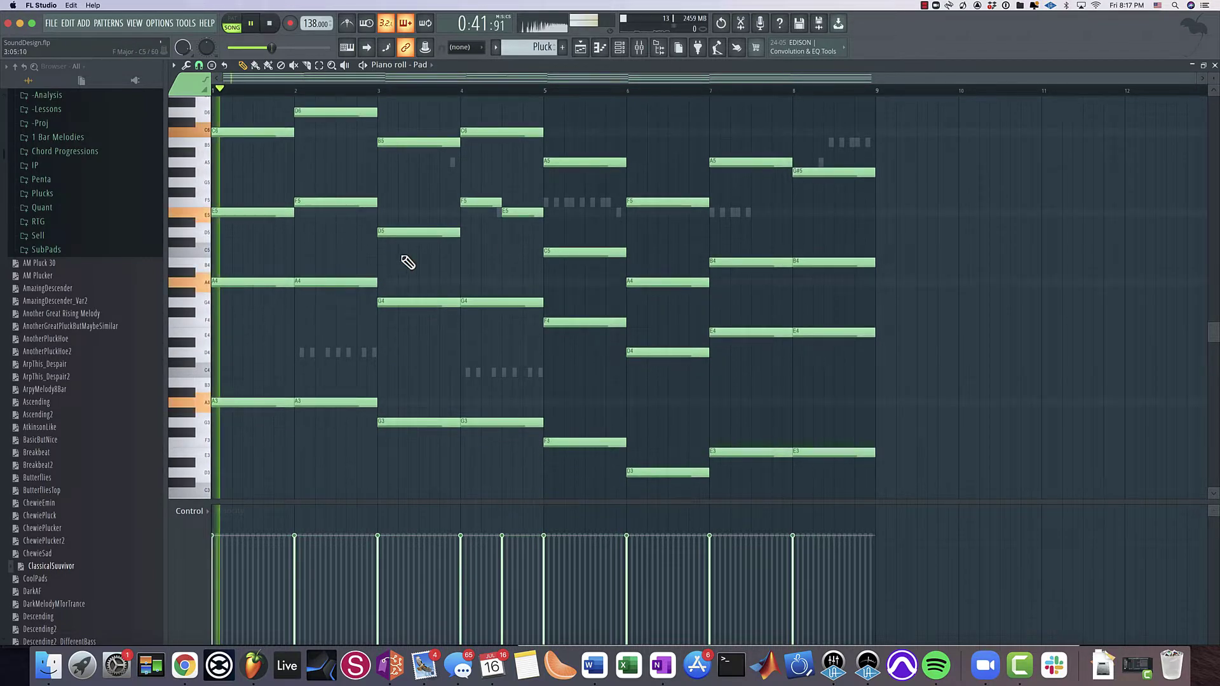
Lower the Pad track's mixer volume to -1.2 dB while the progression plays, and close the mixer
left_click(641, 50)
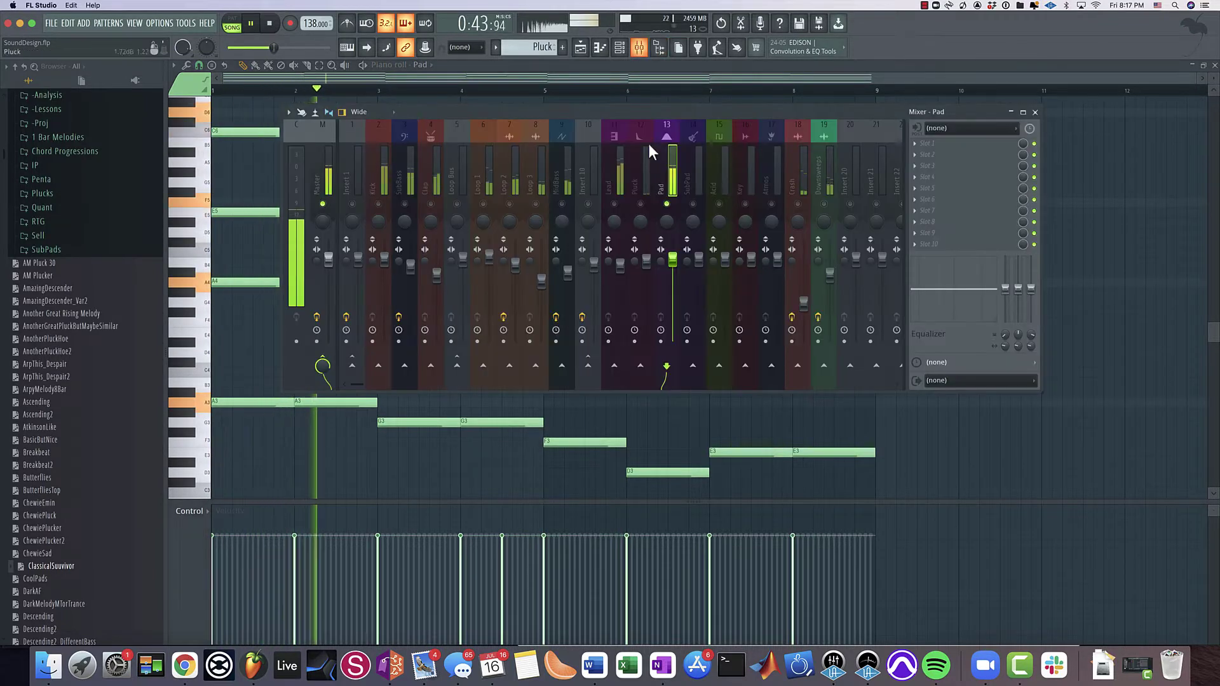
key("space")
key("space")
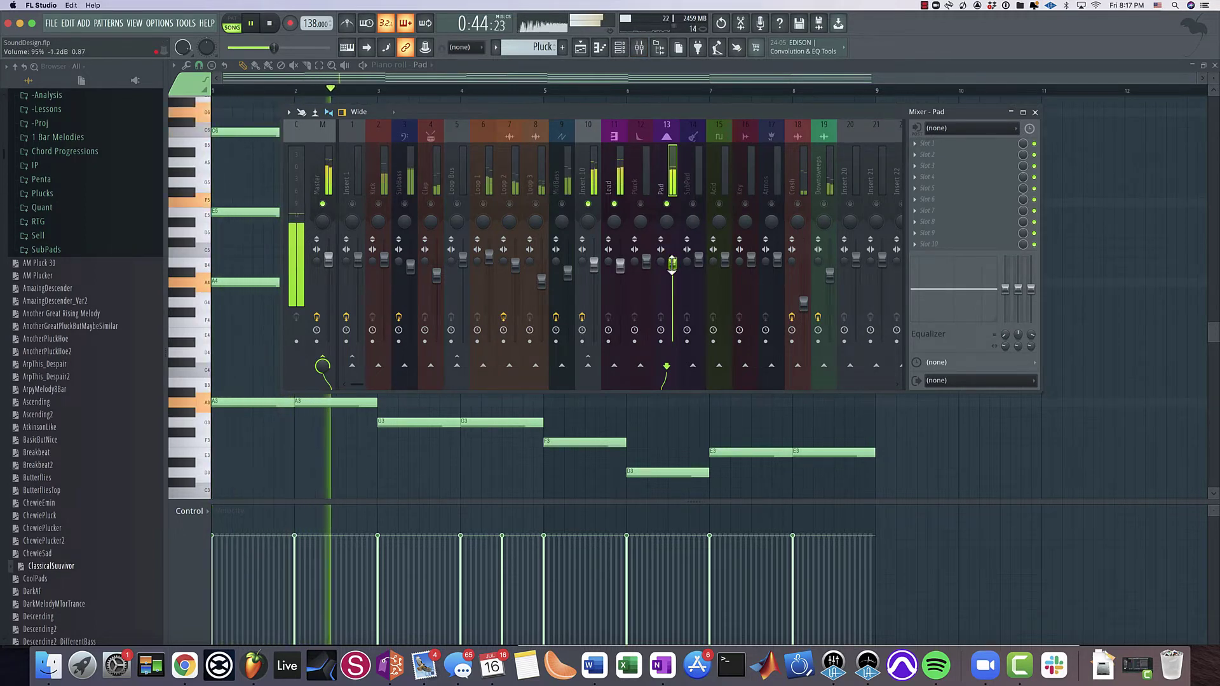
left_click(1035, 112)
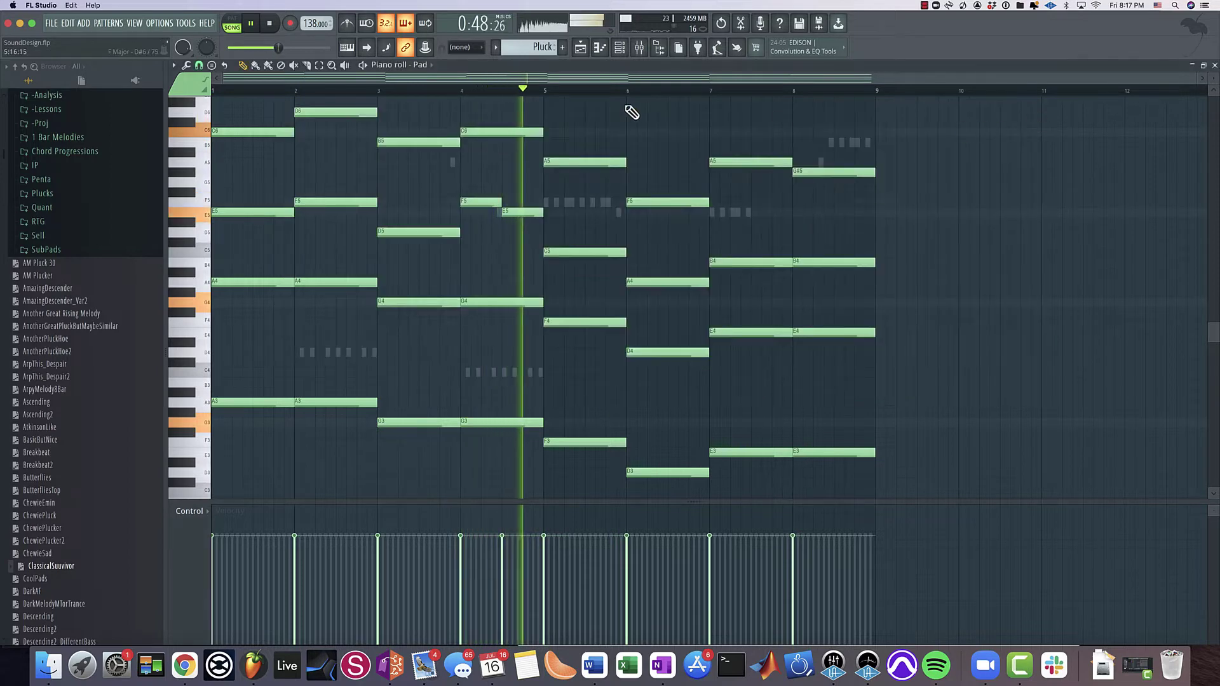
key("space")
Open the Pad channel's Spire synth and place its window so the first chords stay in view
left_click(620, 47)
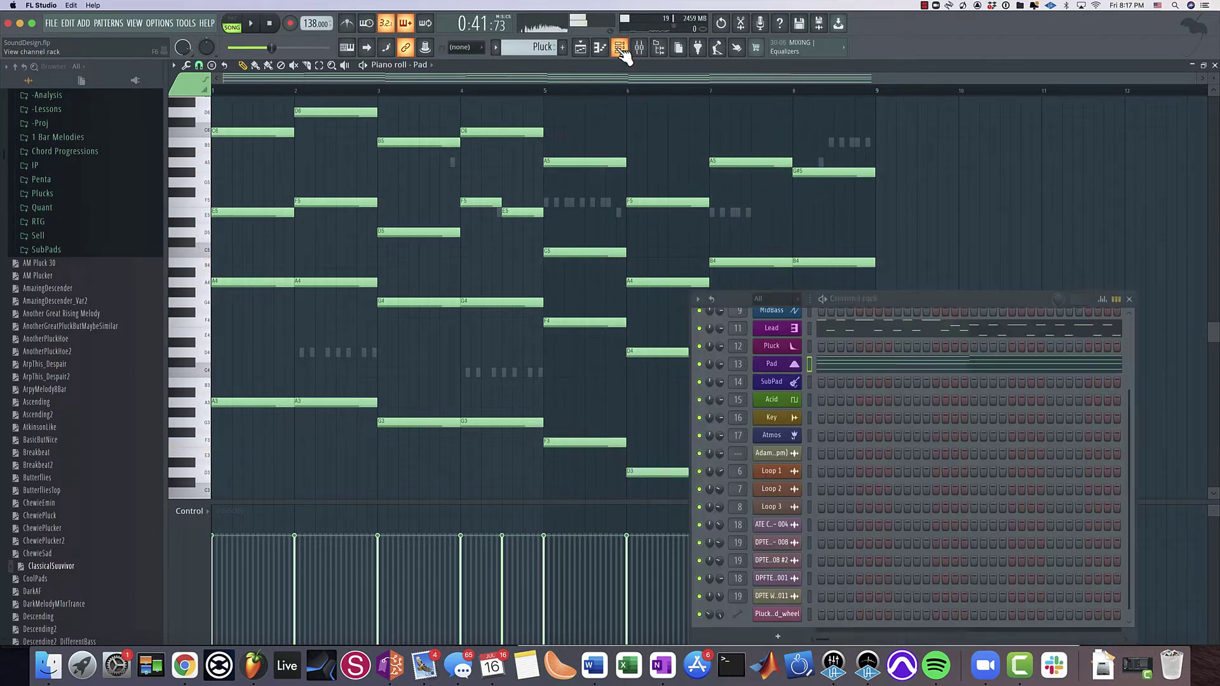
left_click(772, 363)
left_click_drag(625, 115, 817, 204)
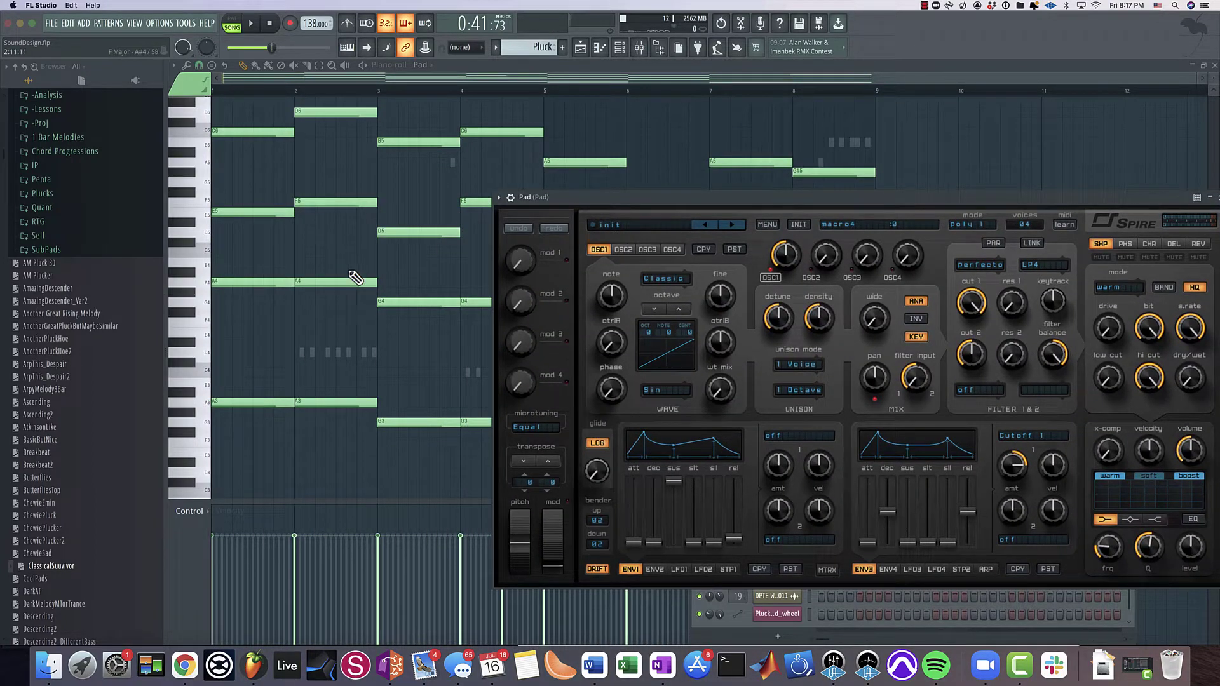
scroll(299, 279, "up", 2)
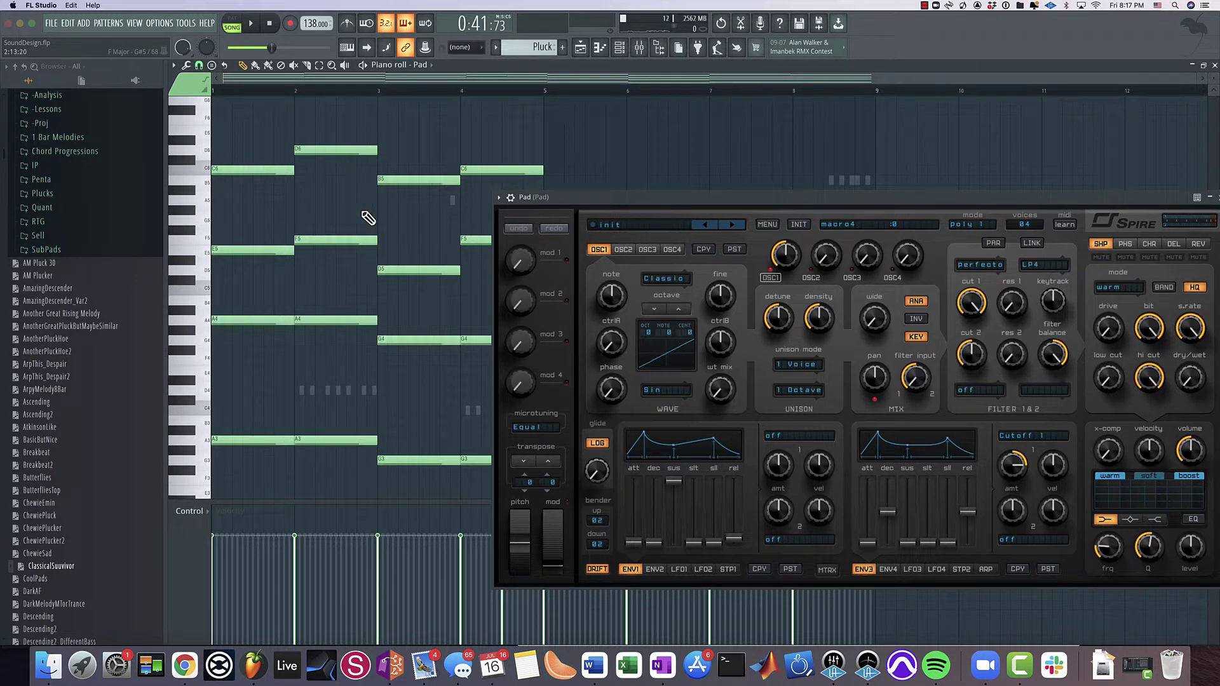
left_click_drag(687, 199, 612, 177)
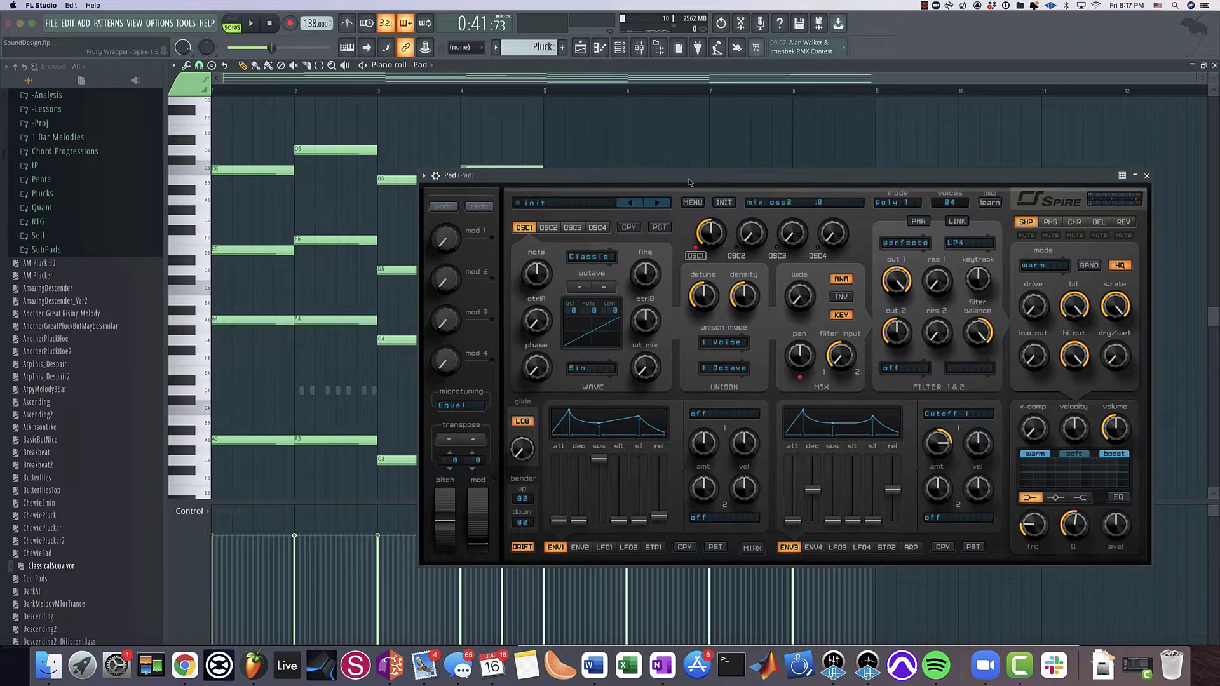
left_click_drag(688, 182, 741, 152)
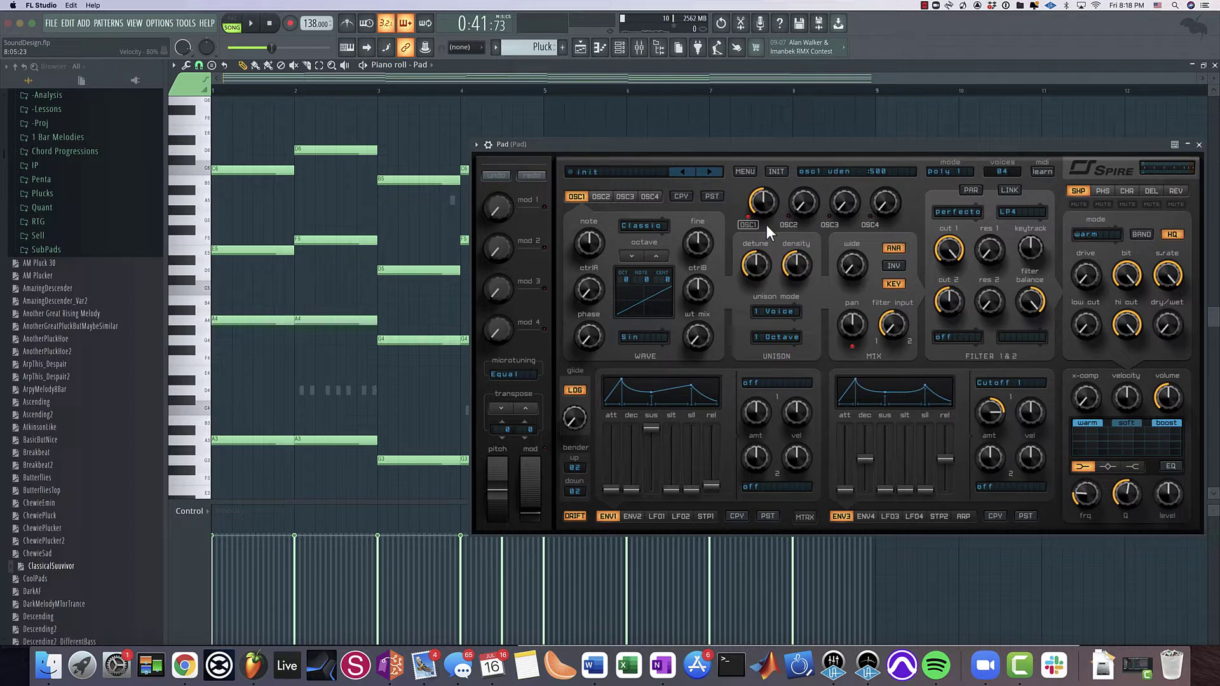
Set oscillator 1 to 9 unison voices with wide at 1000, density at minimum and detune at 671
left_click(769, 312)
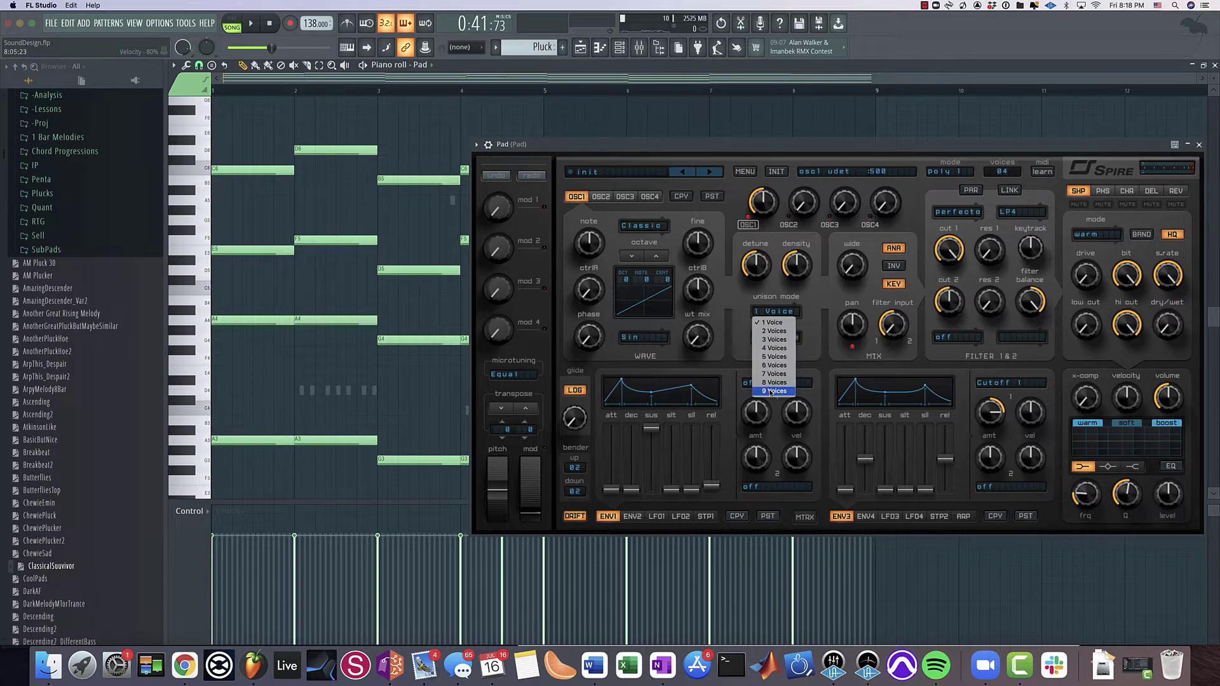
left_click(775, 394)
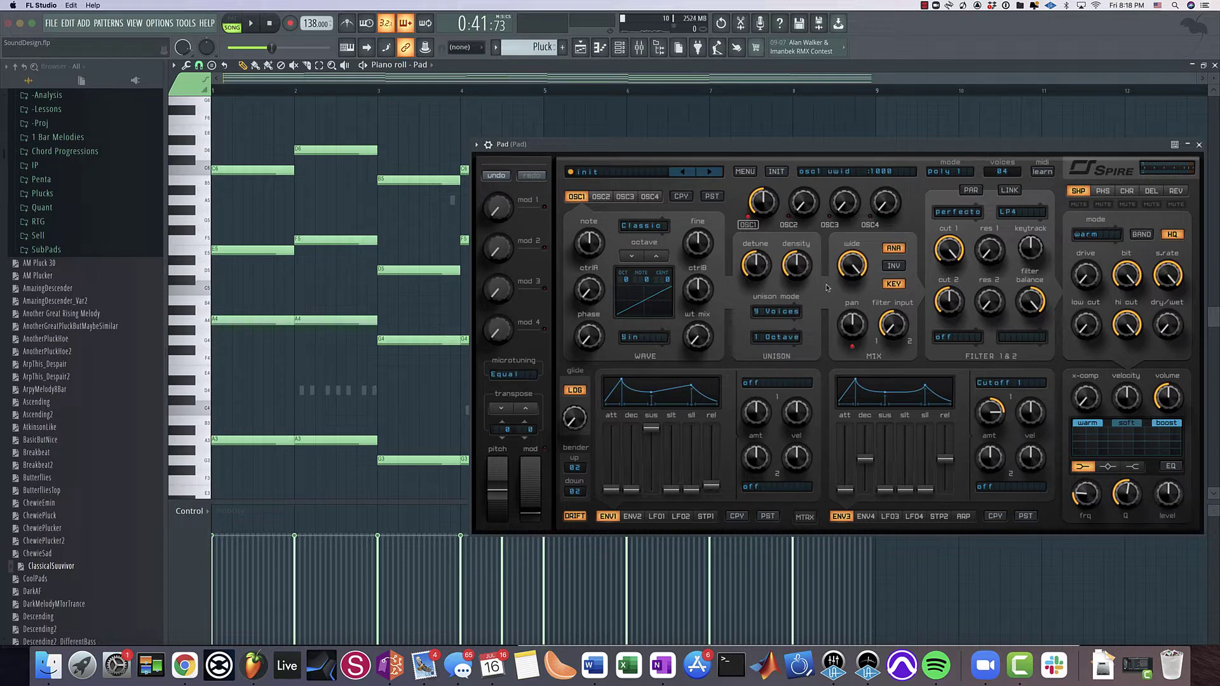
left_click_drag(788, 267, 787, 459)
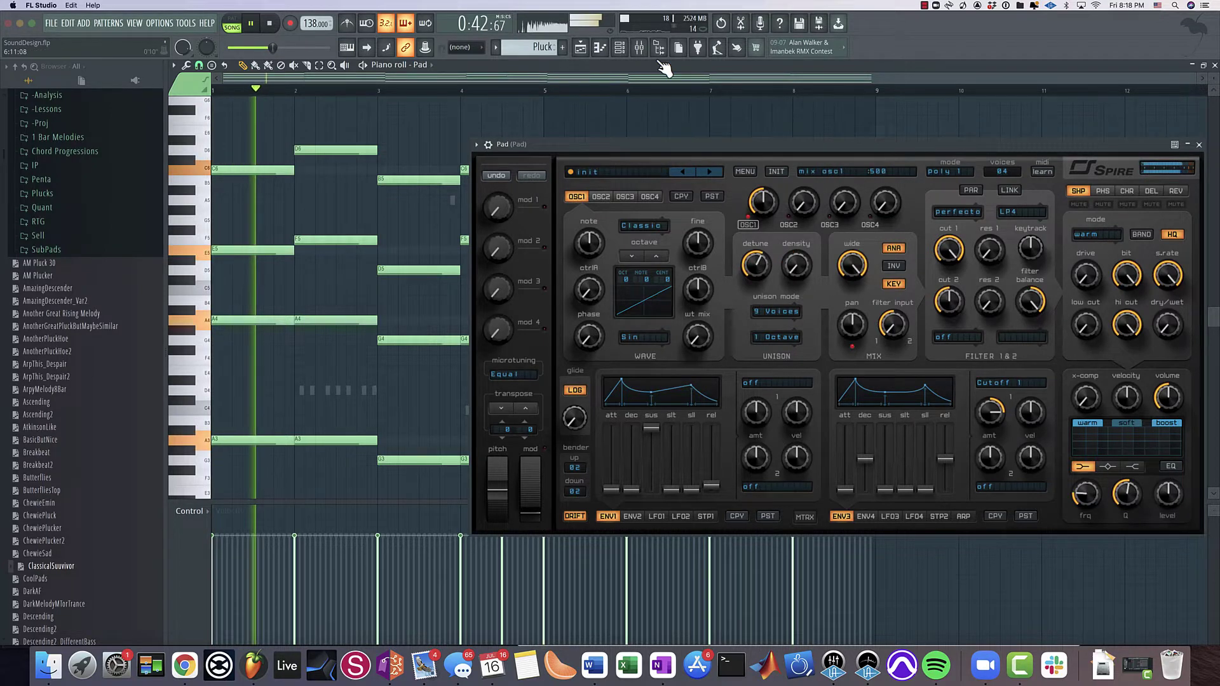
left_click(640, 47)
left_click_drag(756, 149, 631, 149)
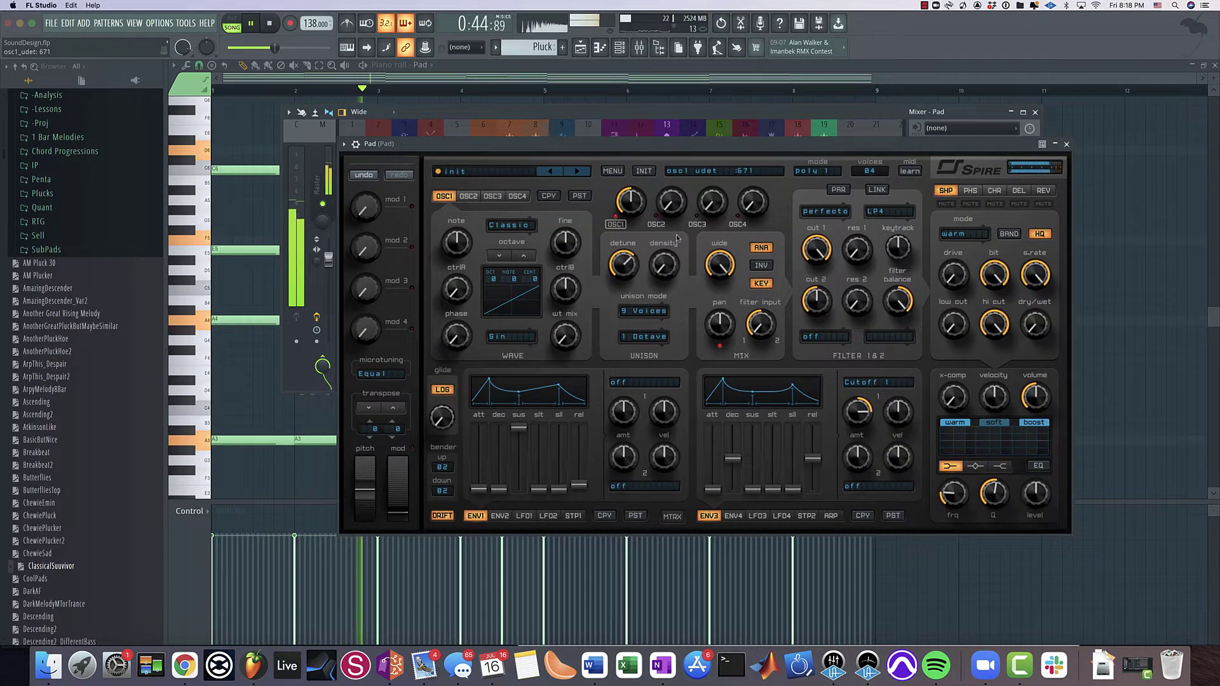
Raise Spire's polyphony to 8 voices and check oscillator 1's mix level during playback
left_click(870, 171)
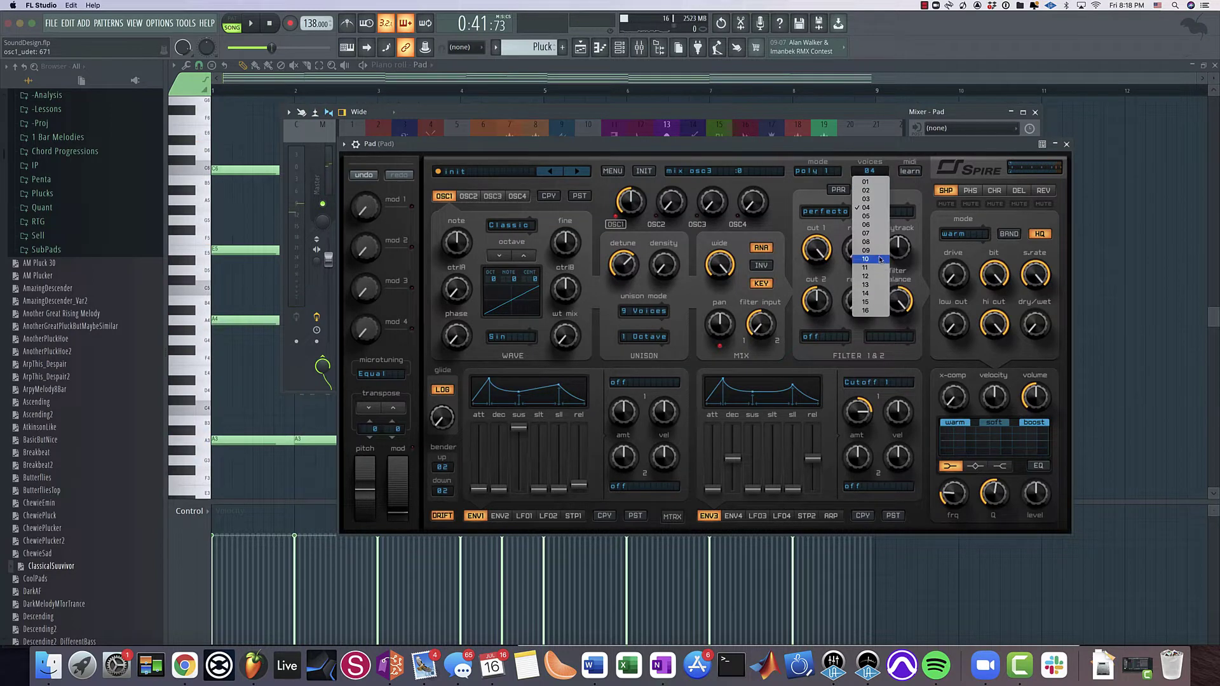
left_click(563, 254)
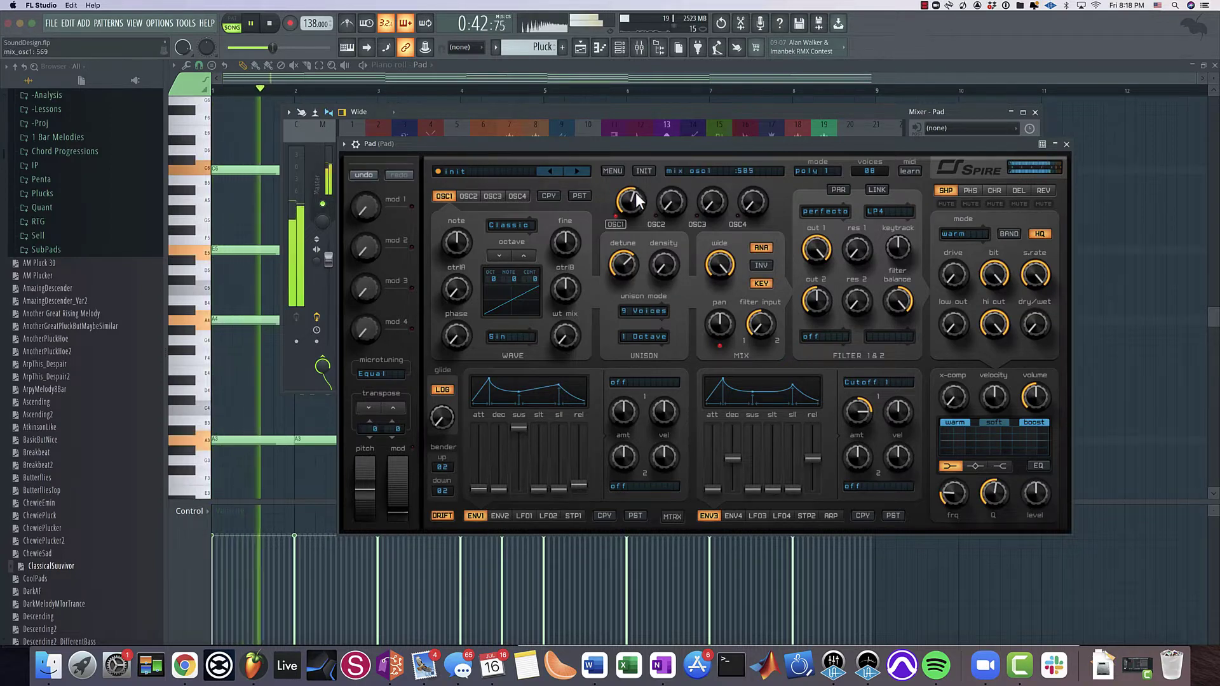
left_click_drag(635, 204, 633, 206)
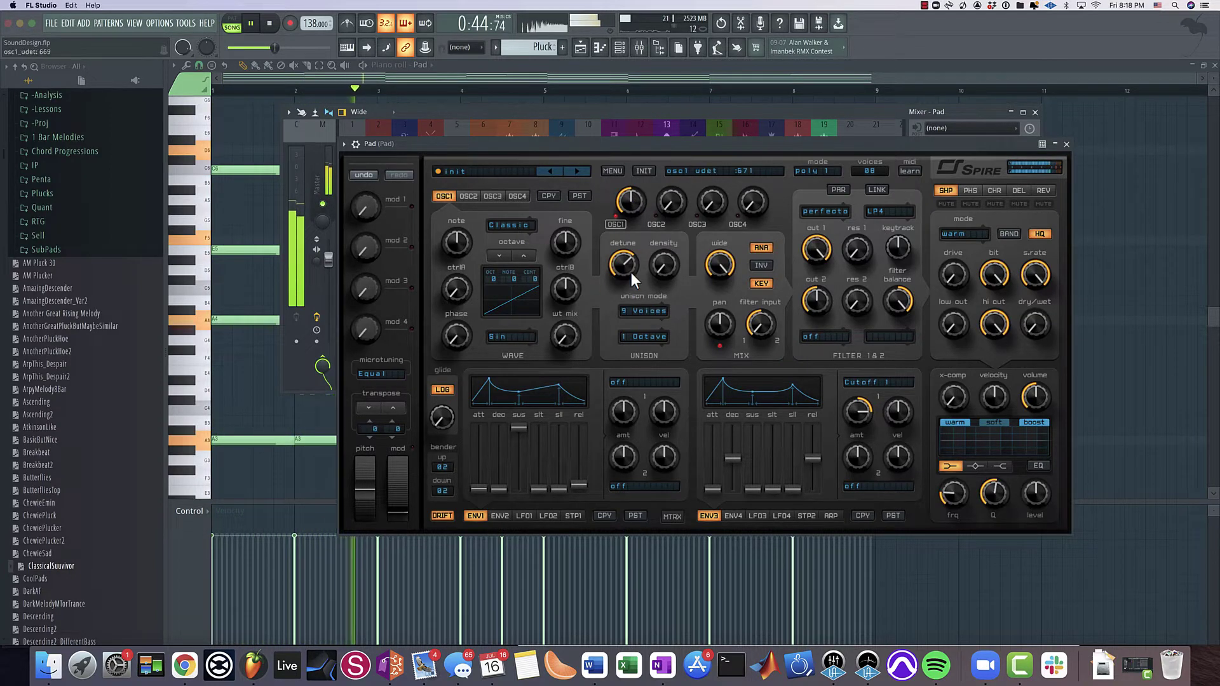
key("space")
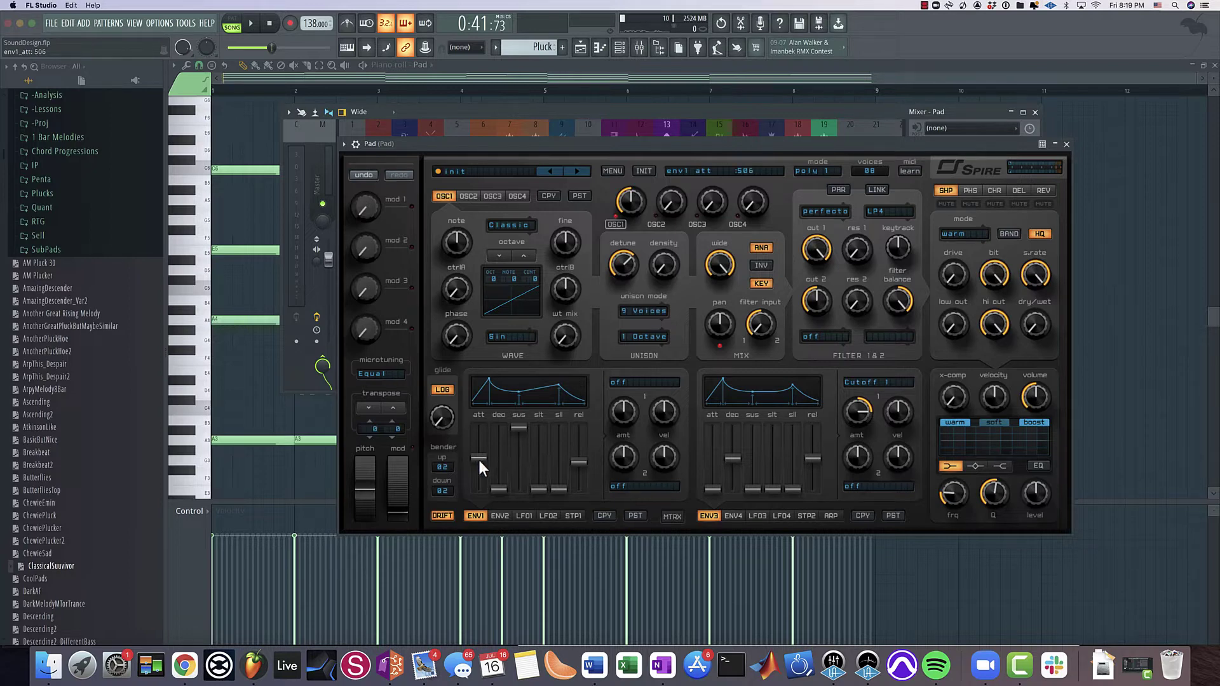
Lengthen envelope 1's release and reduce its attack to 332 while auditioning the chords
key("space")
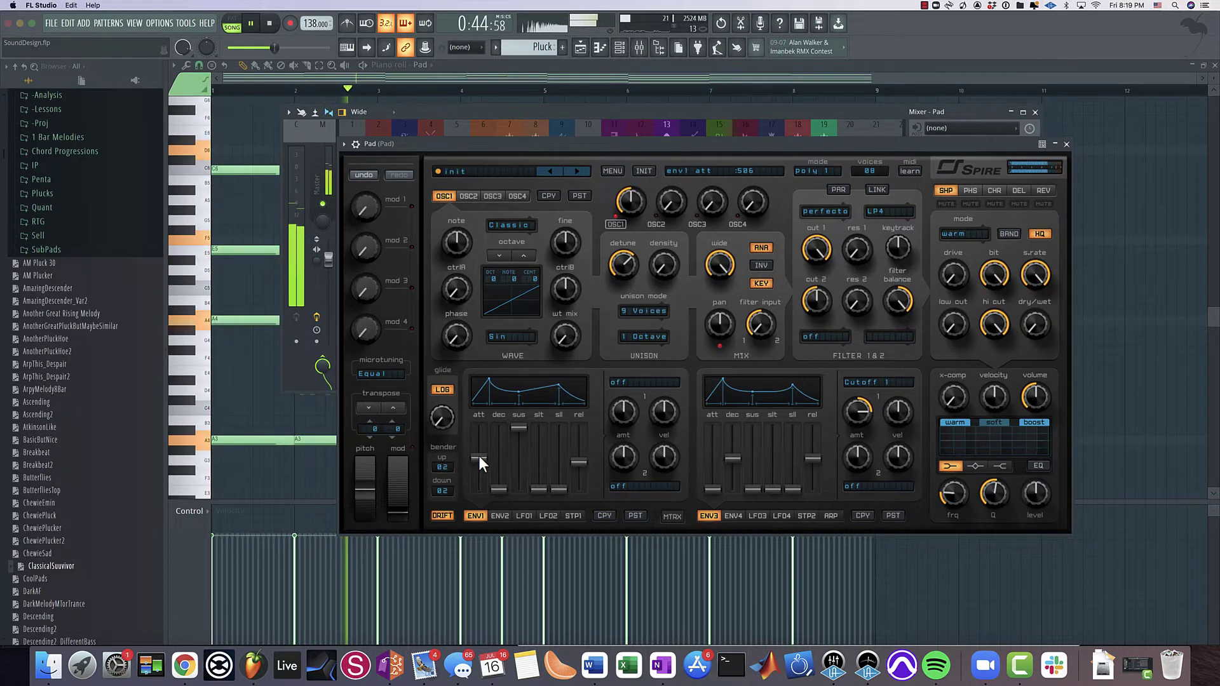
left_click_drag(585, 462, 581, 458)
key("space")
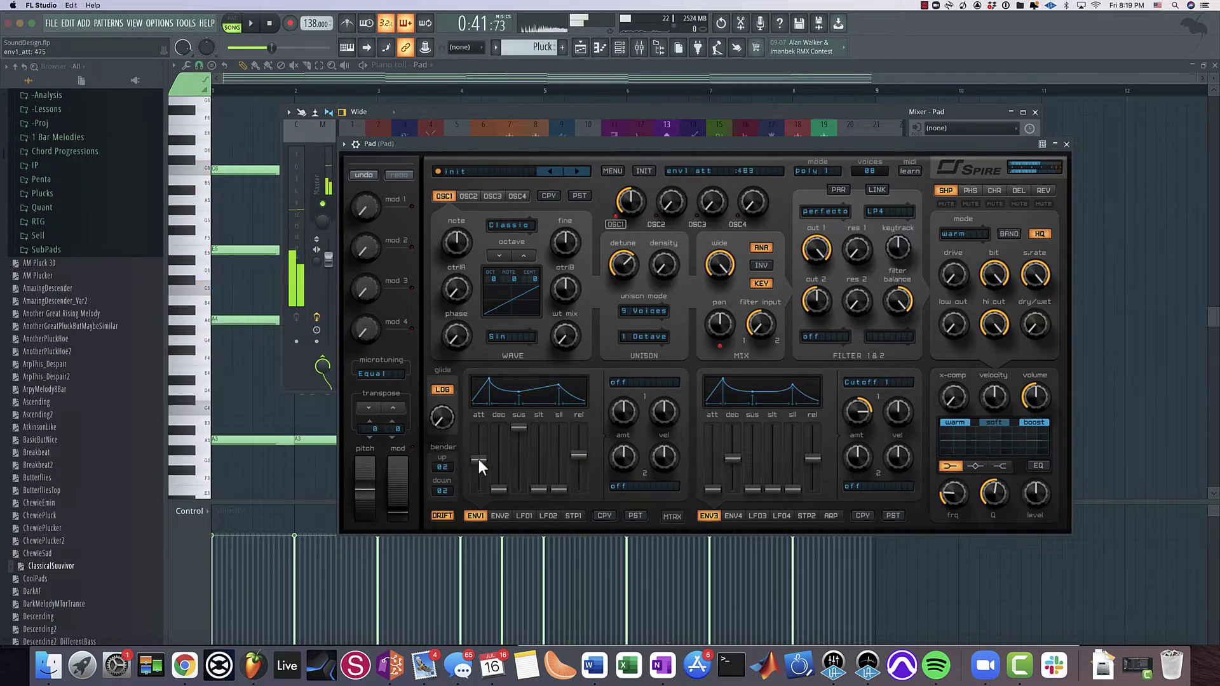
left_click_drag(479, 459, 479, 468)
key("space")
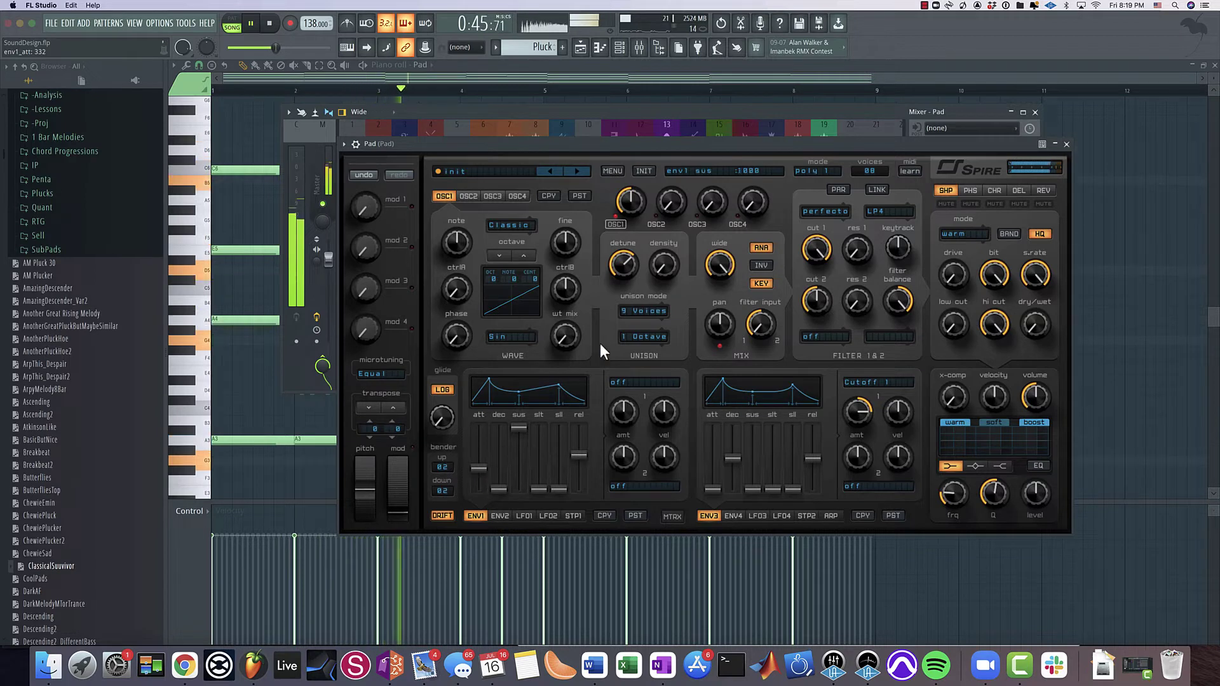
Set oscillator 1's detune to 724 and envelope 1's release to 503 during playback
mouse_move(620, 263)
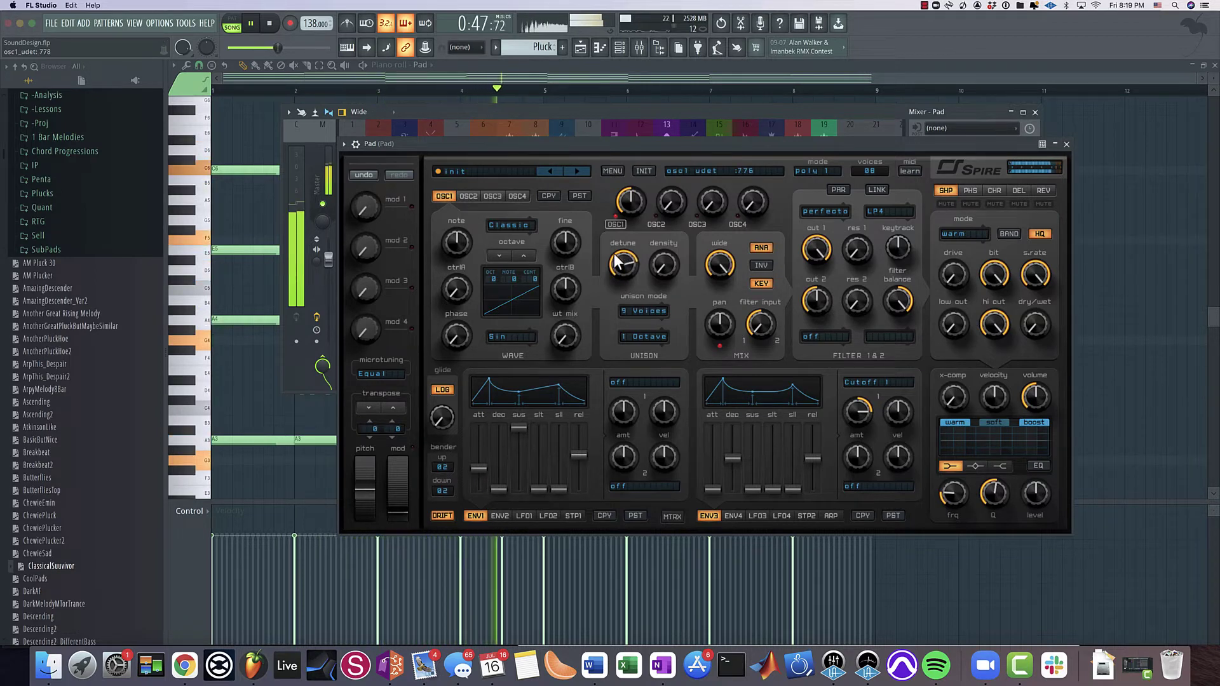
left_click_drag(617, 261, 617, 266)
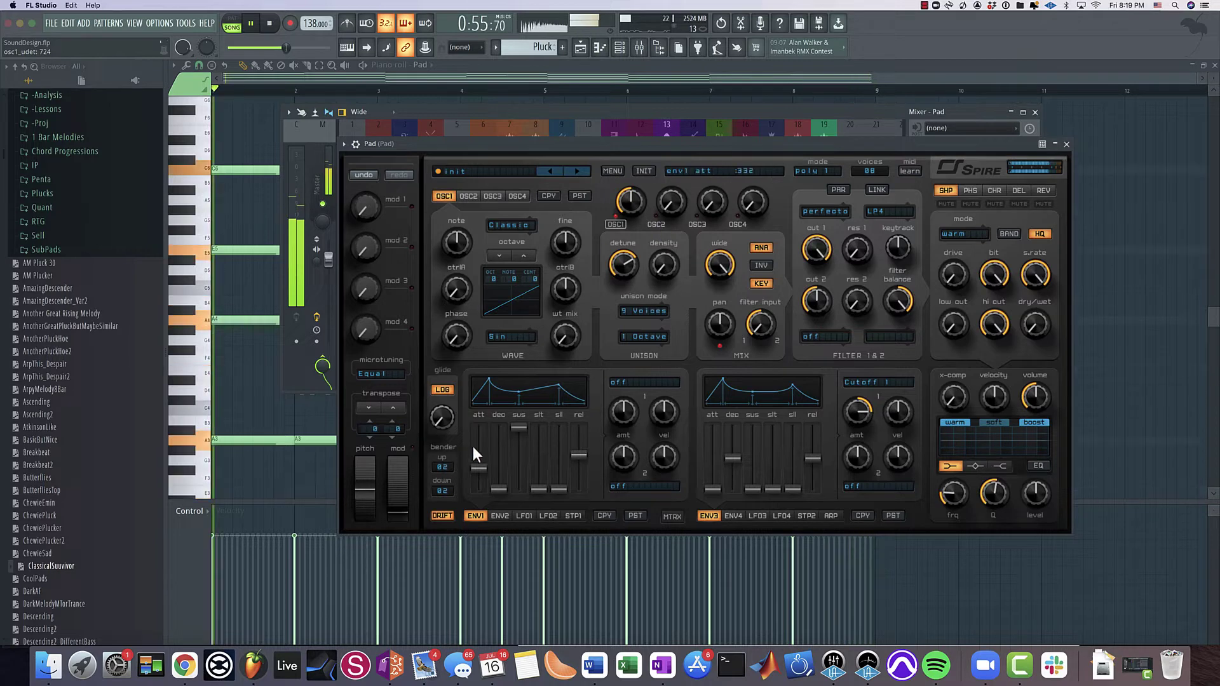
mouse_move(578, 459)
left_mouse_down()
mouse_move(585, 406)
mouse_move(581, 456)
left_mouse_up()
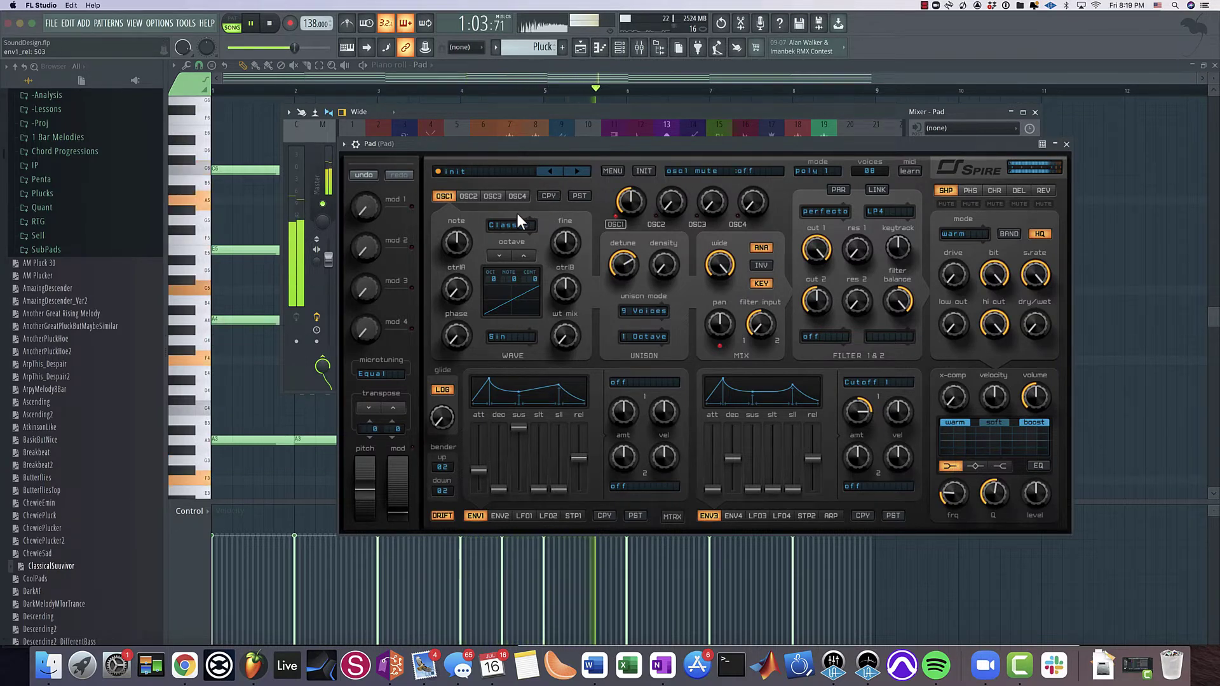
key("space")
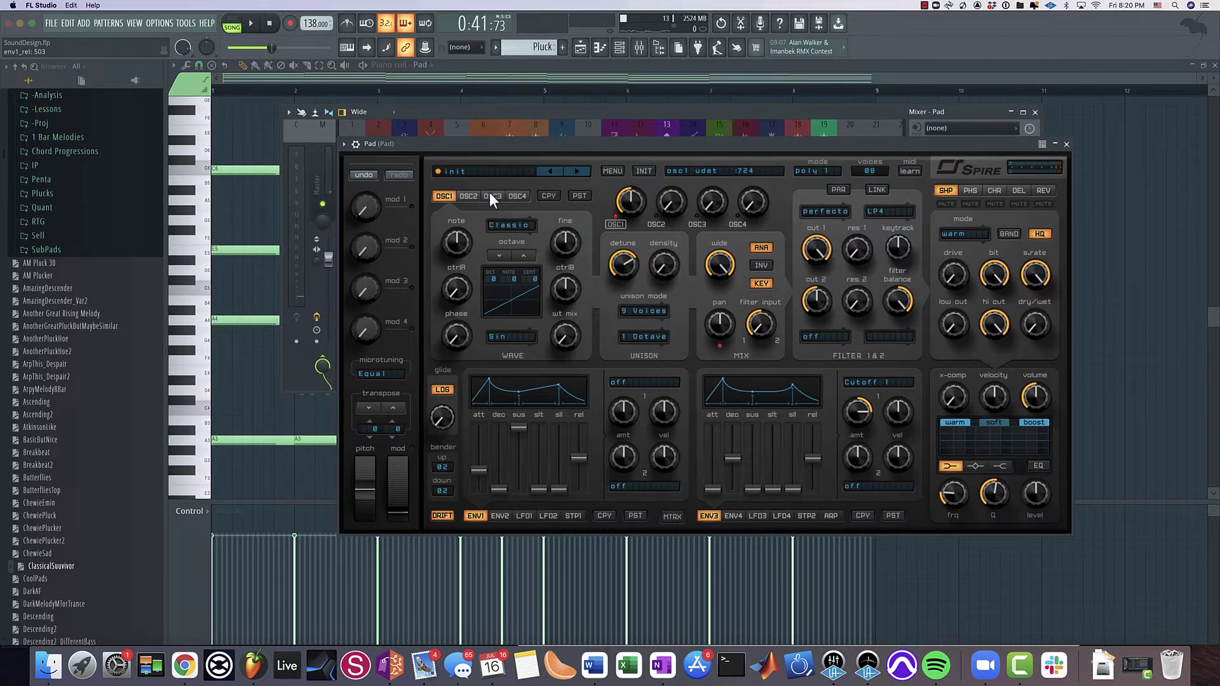
Blend in oscillator 2 one octave down at a mix level of 350, auditioning it with the chords
left_click(470, 197)
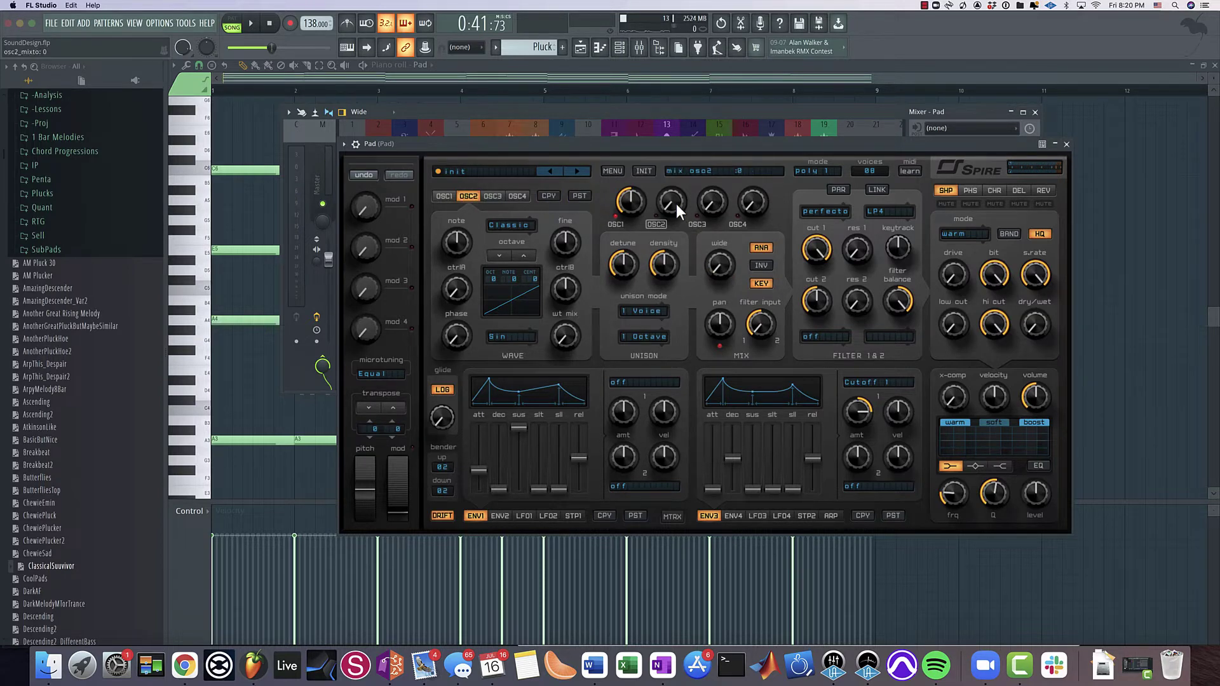
key("space")
left_click_drag(666, 207, 669, 190)
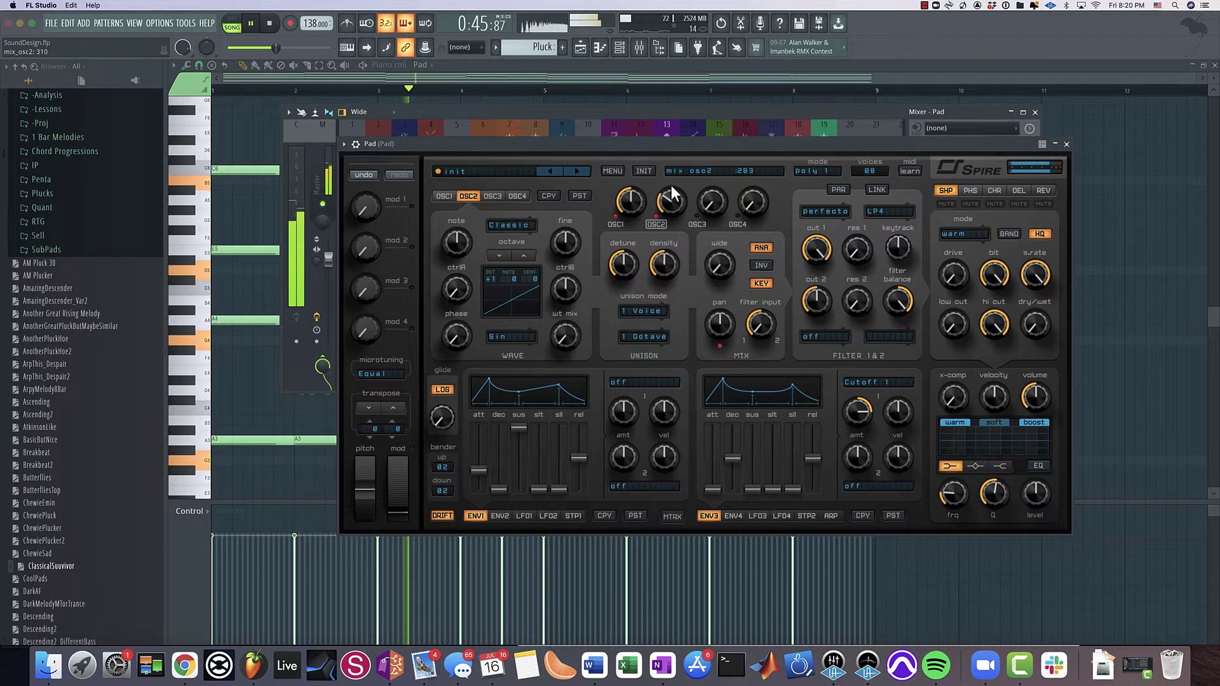
left_click_drag(669, 188, 676, 207)
key("space")
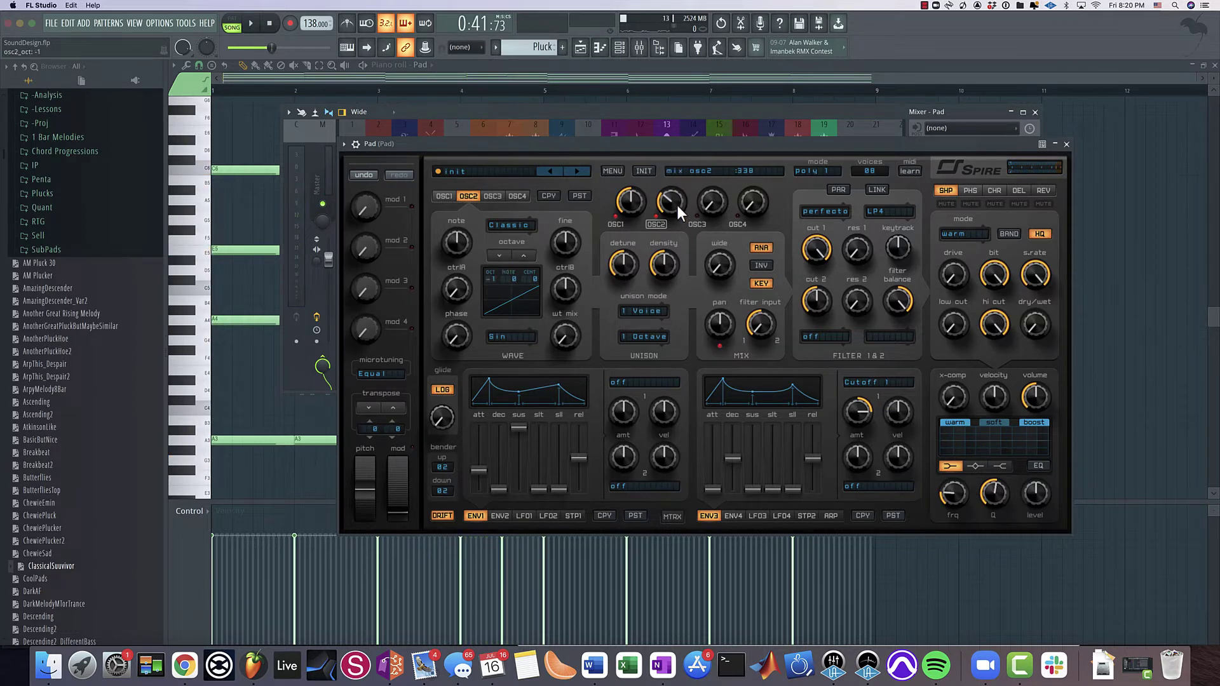
key("space")
mouse_move(673, 203)
left_mouse_down()
mouse_move(678, 170)
mouse_move(675, 200)
left_mouse_up()
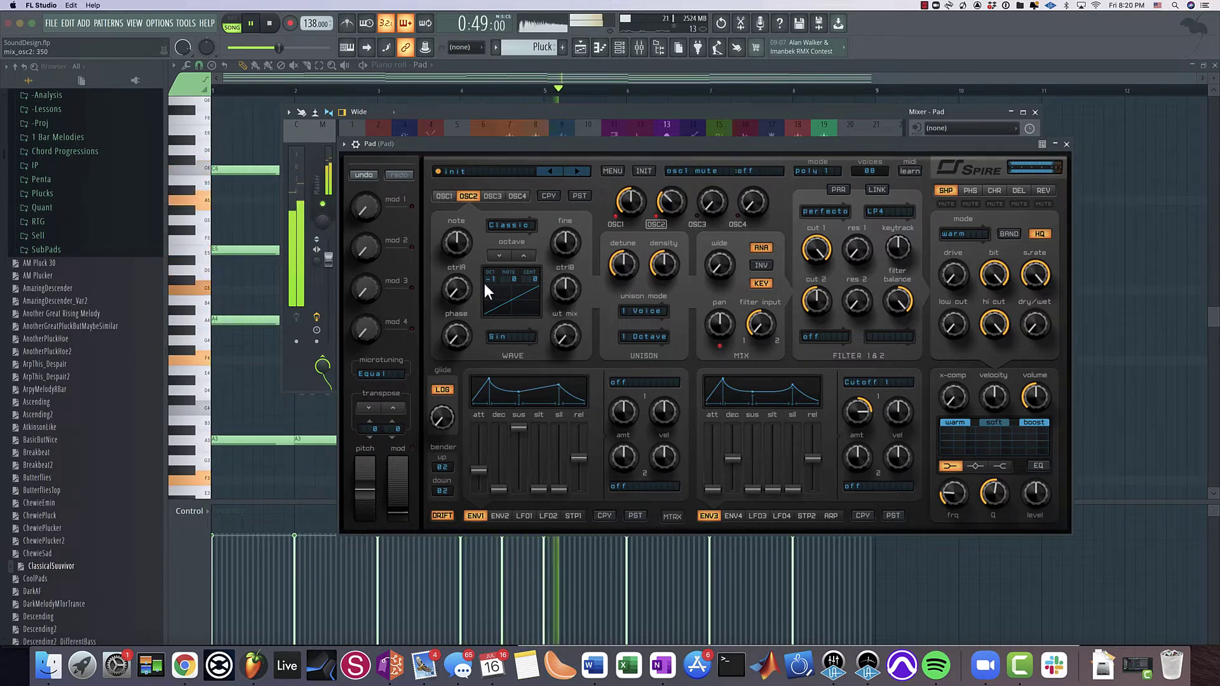
Reshape oscillator 2's waveform with ctrlA at 718 and set its wide to 1000
left_click_drag(456, 289, 463, 222)
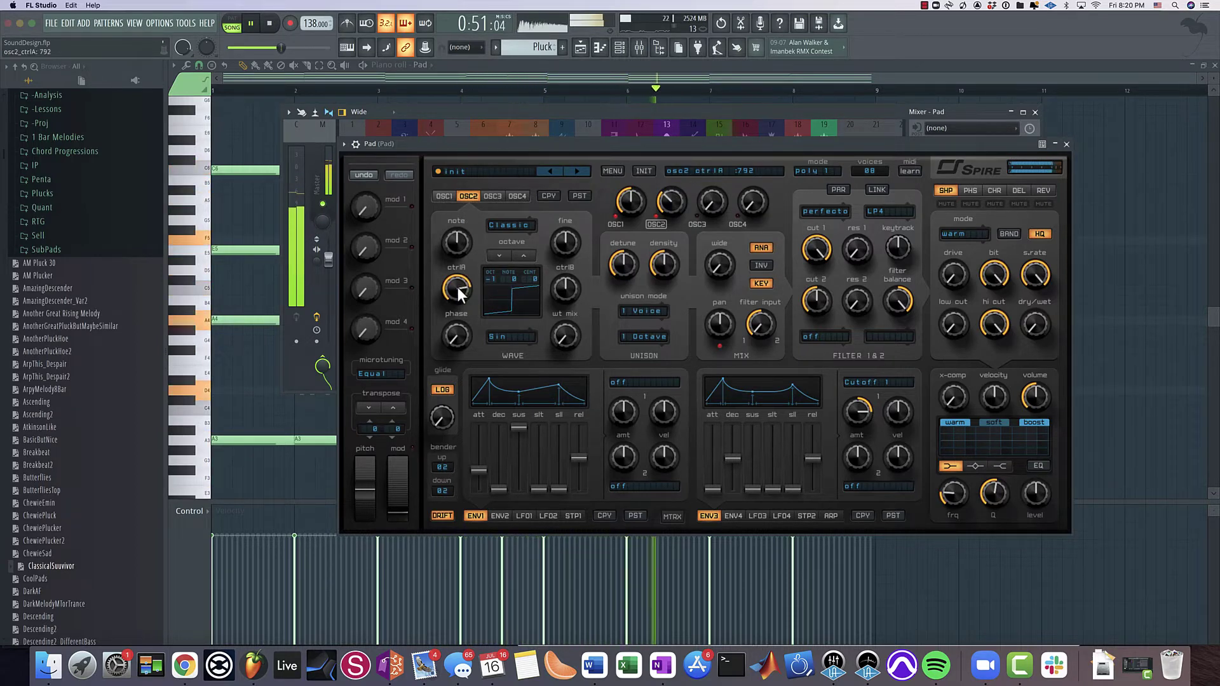
left_click_drag(457, 284, 459, 292)
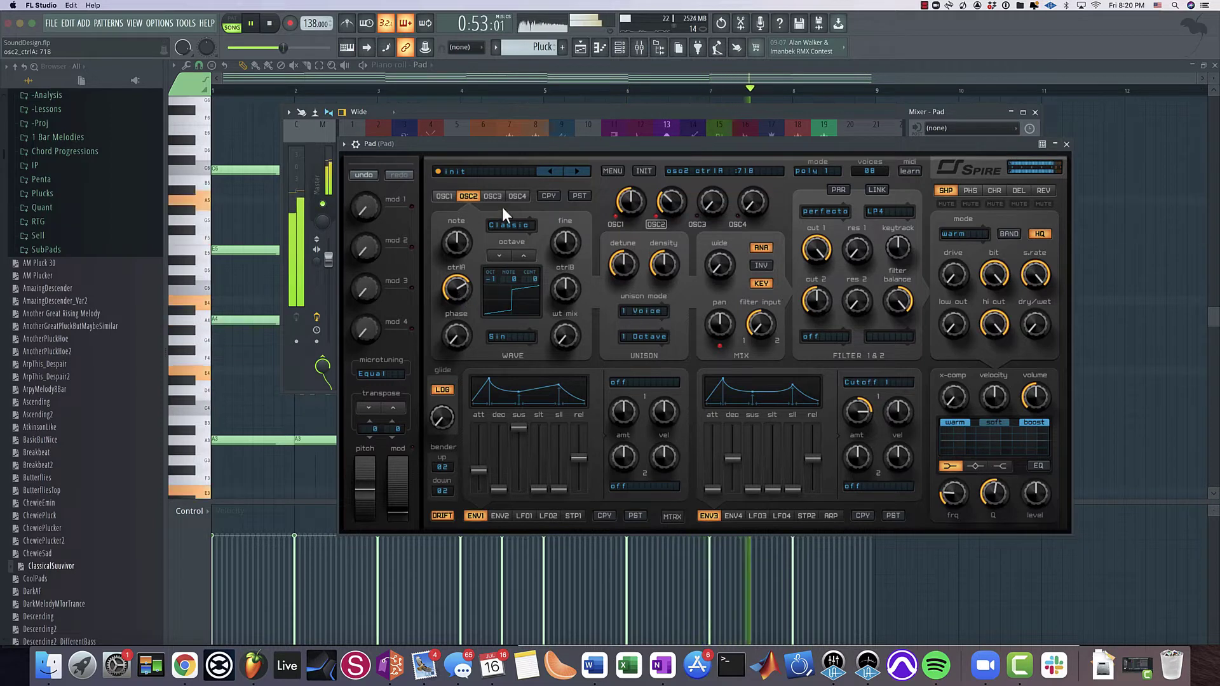
left_click_drag(713, 267, 708, 183)
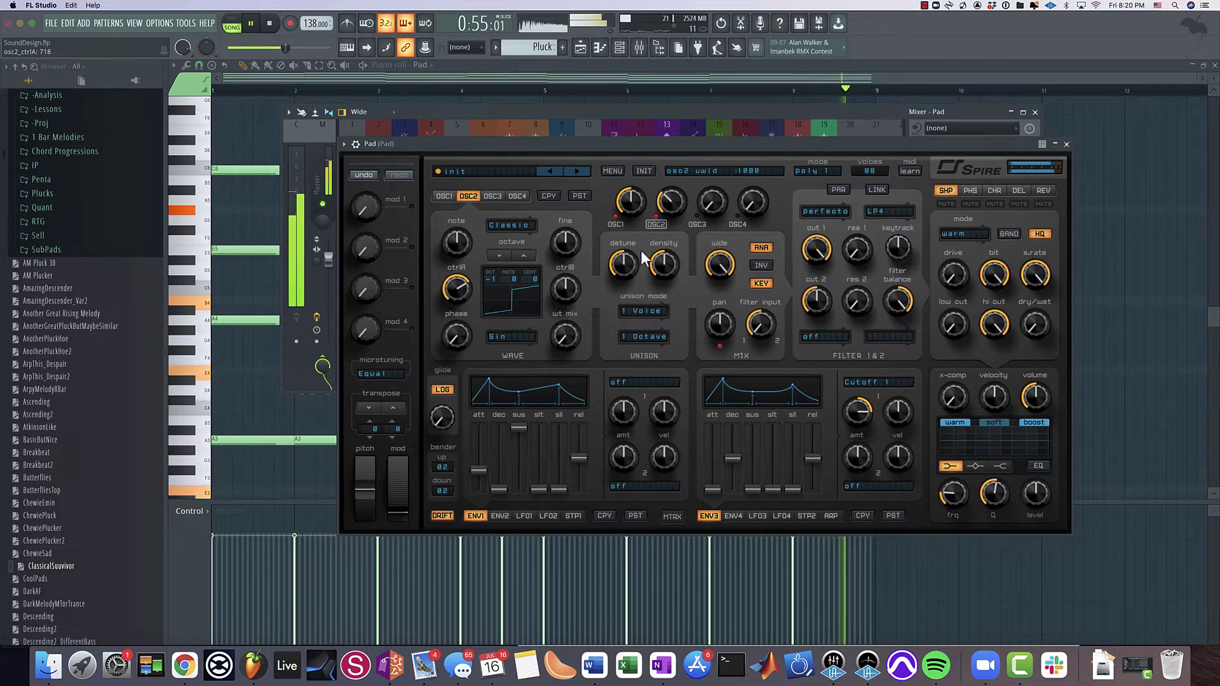
Give oscillator 2 nine unison voices with increased detune and minimum density, and return to oscillator 1's settings
left_click_drag(624, 269, 634, 287)
left_click(643, 310)
left_click(642, 391)
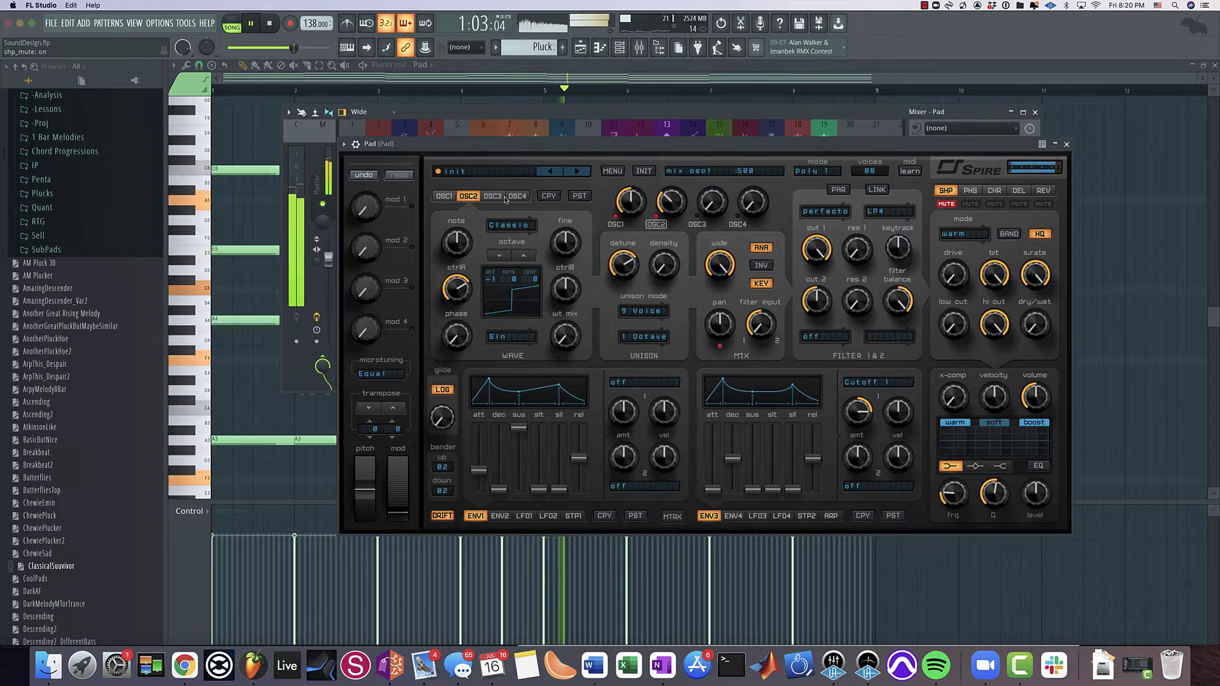
left_click(444, 196)
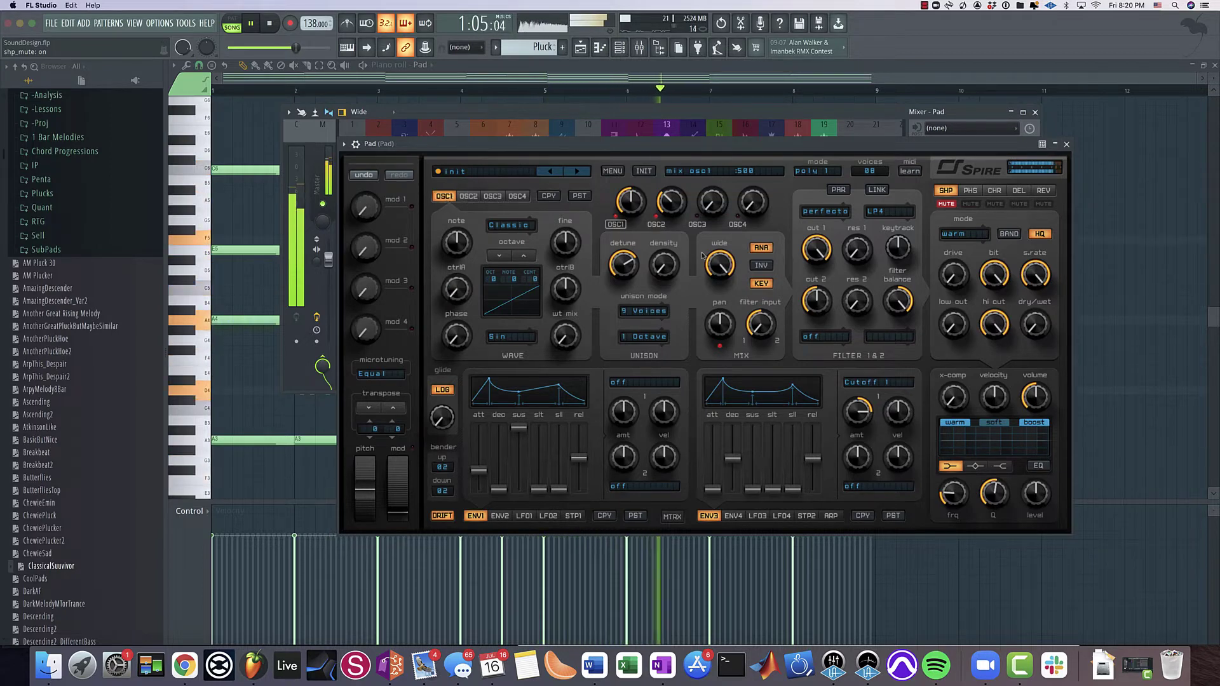
Stop playback and turn off analog mode for oscillators 1 and 2
key("space")
left_click(758, 247)
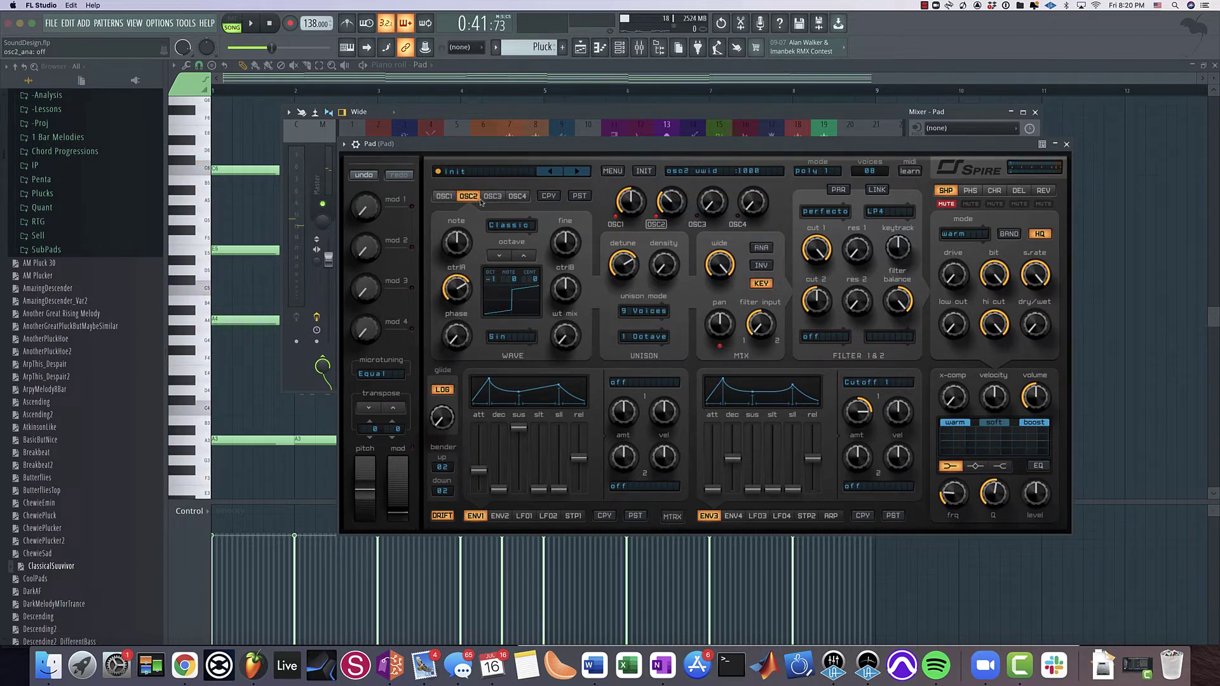
left_click(444, 196)
left_click(493, 195)
left_click(463, 197)
left_click(444, 196)
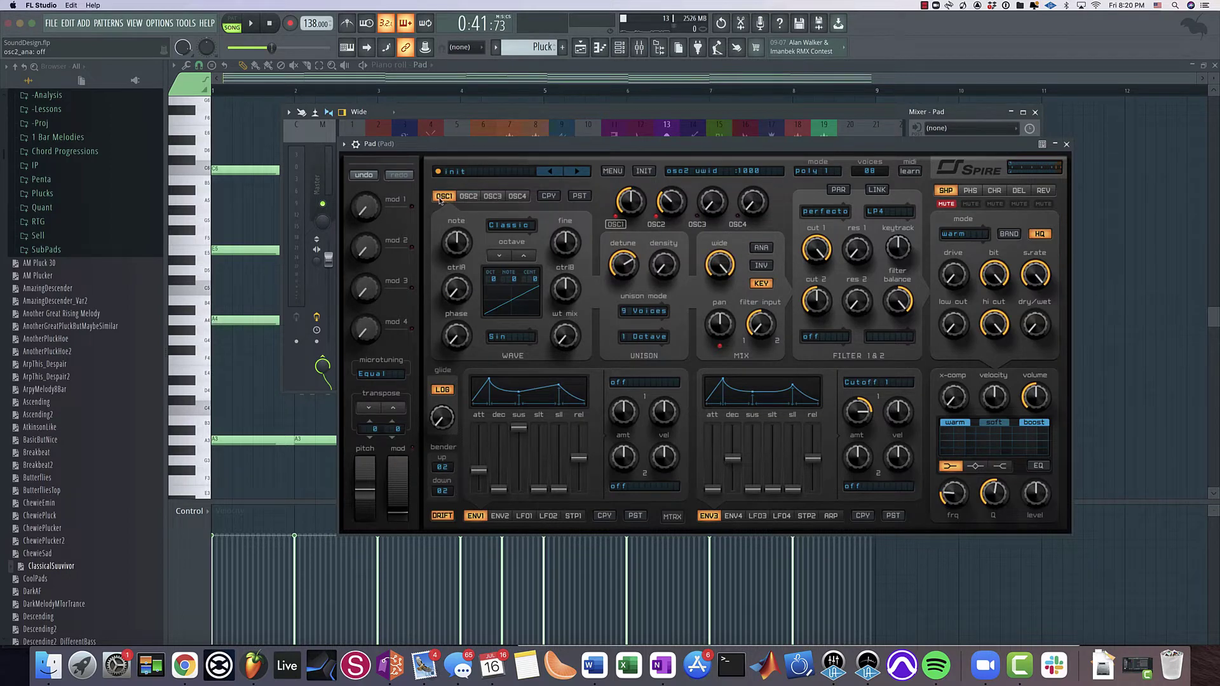
Raise oscillator 1's mix level to 543 and envelope 1's release to 610 while the chords play
key("space")
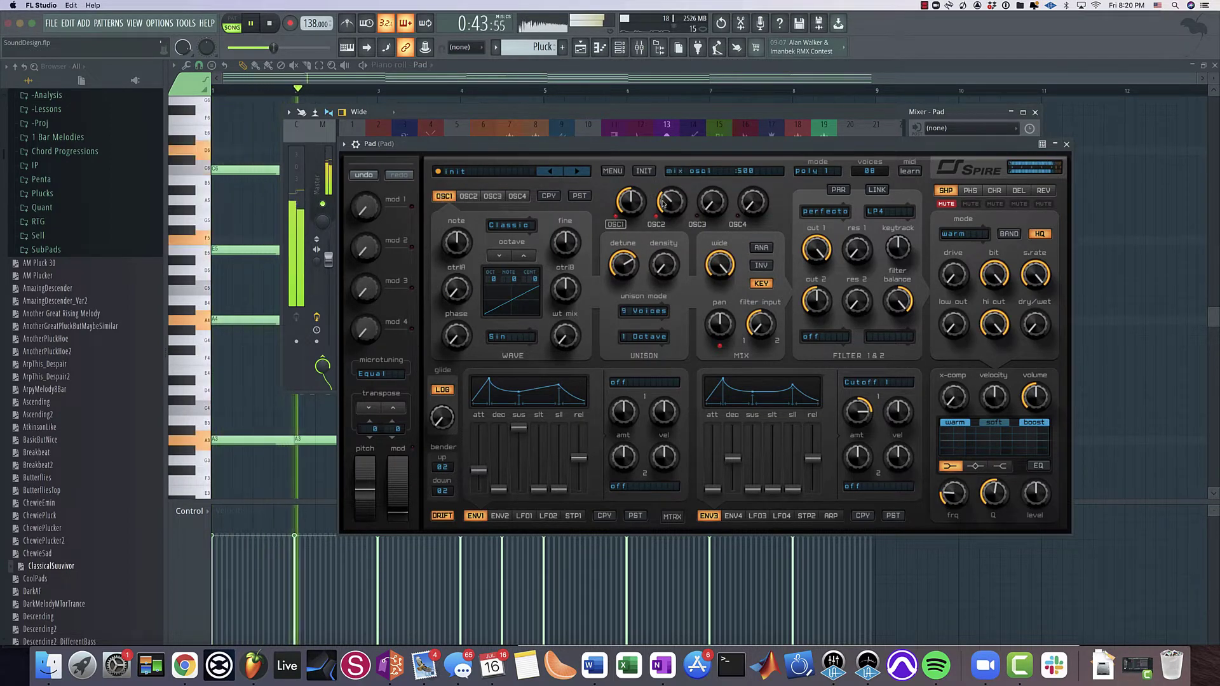
left_click_drag(630, 202, 674, 186)
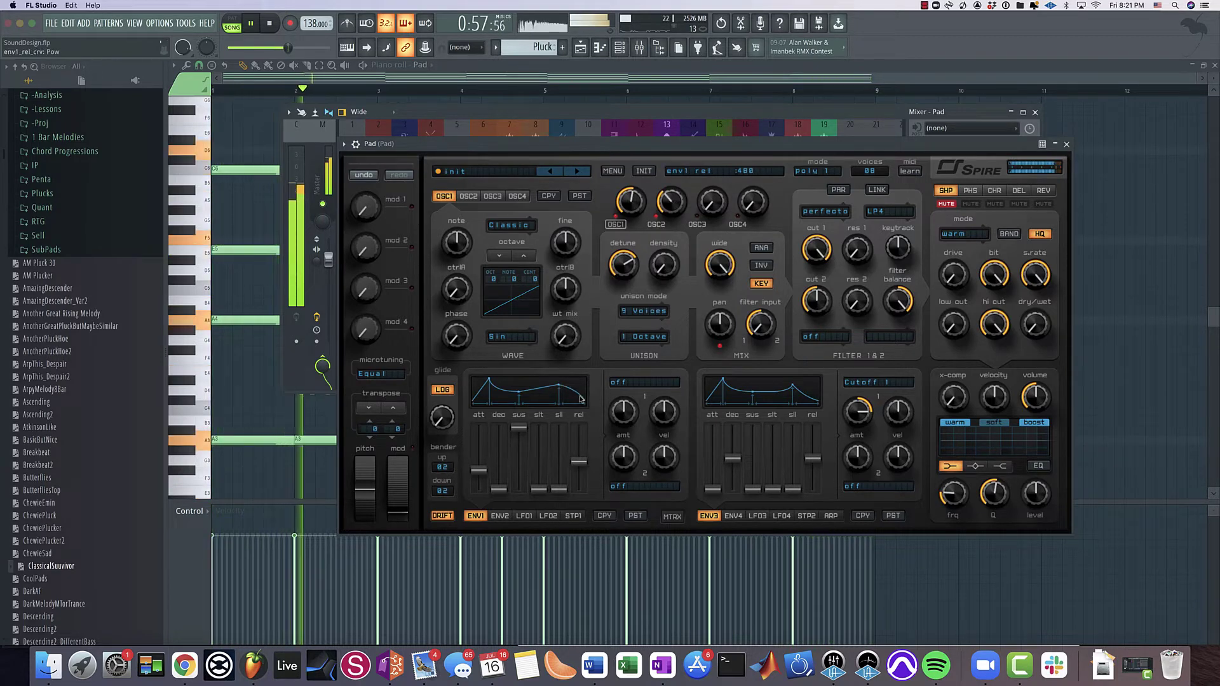
scroll(581, 456, "up", 4)
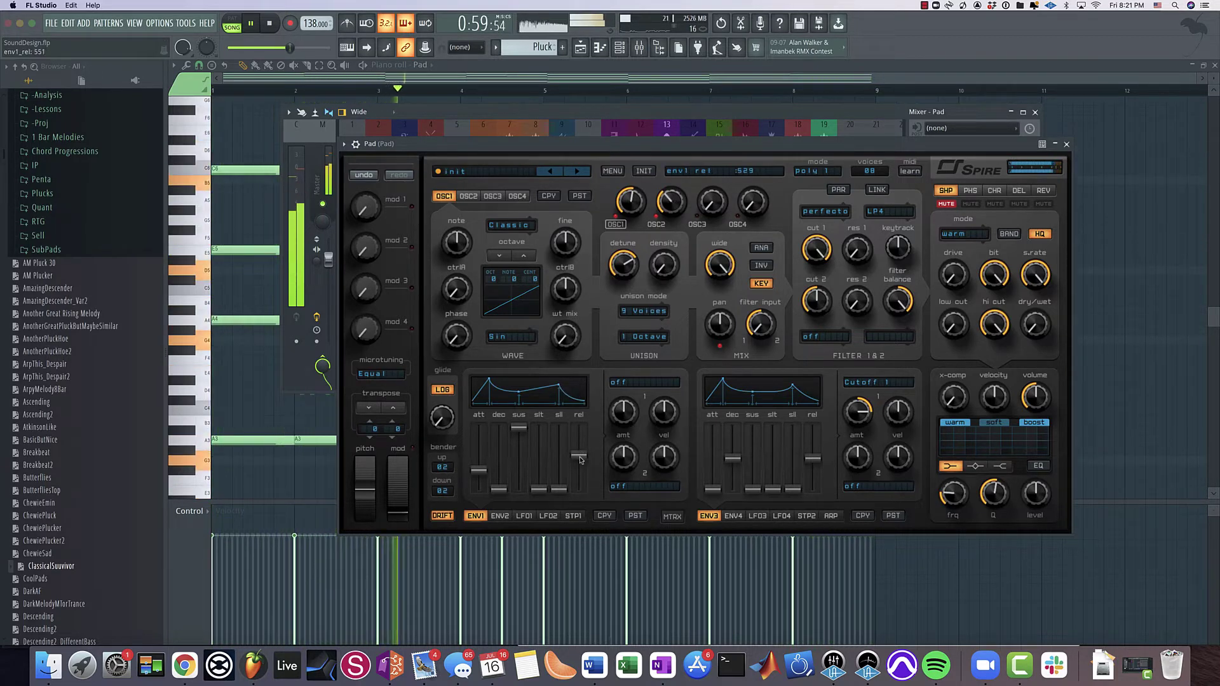
scroll(582, 457, "up", 1)
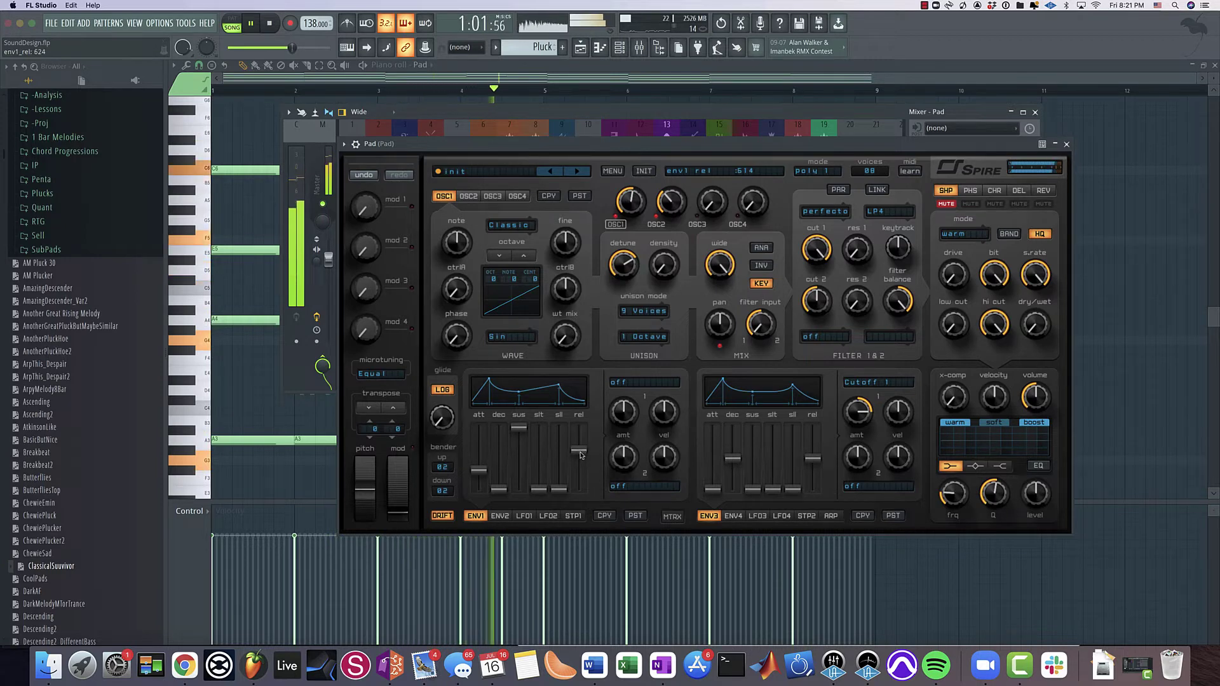
scroll(580, 455, "down", 1)
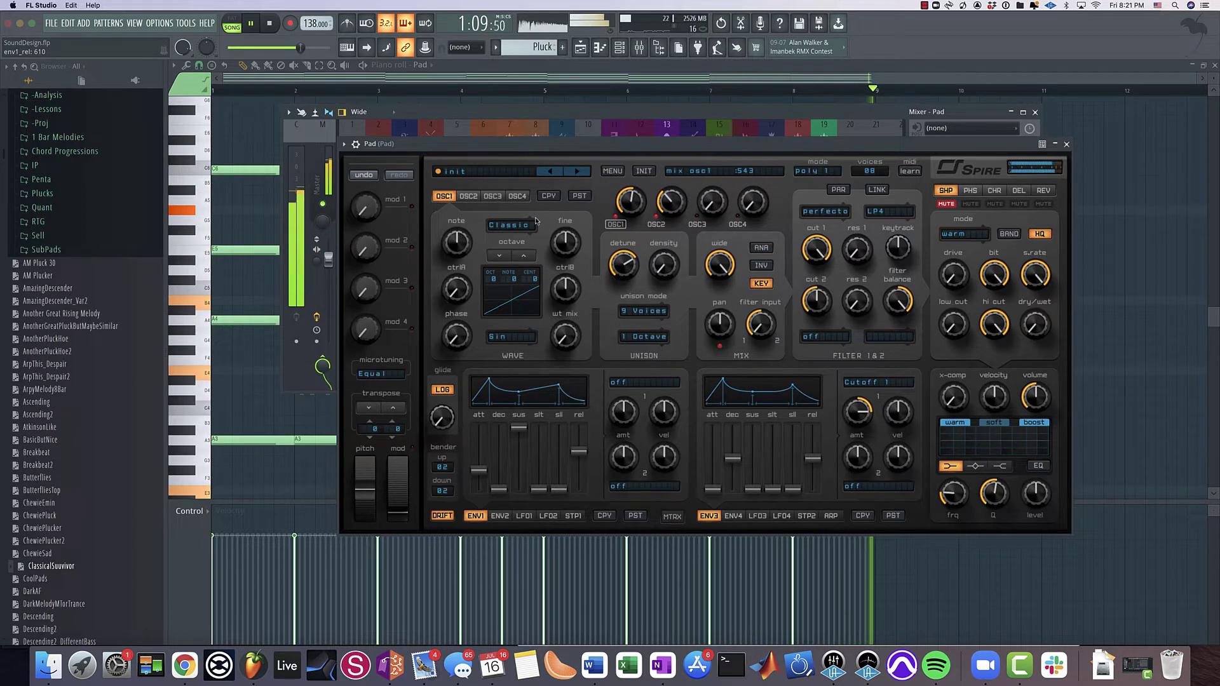
Set oscillator 3 to the Noise waveform with maximum wide, and blend it in at a mix level of 58 during playback
left_click(493, 196)
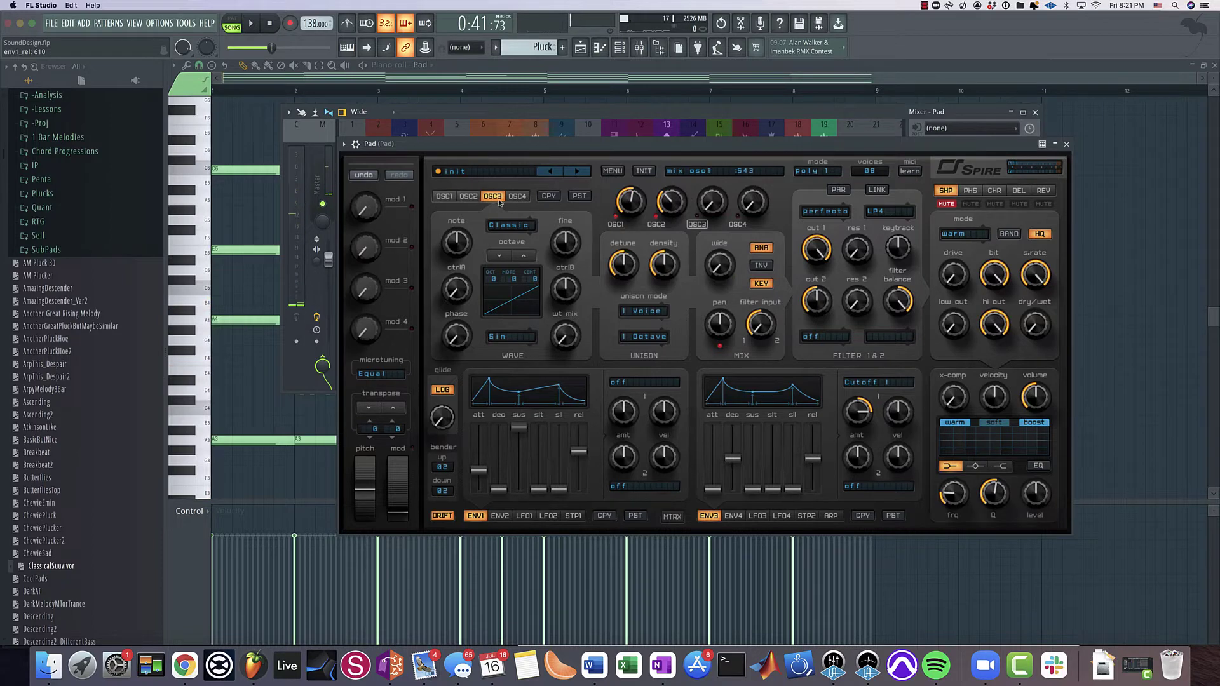
left_click(509, 224)
left_click(507, 245)
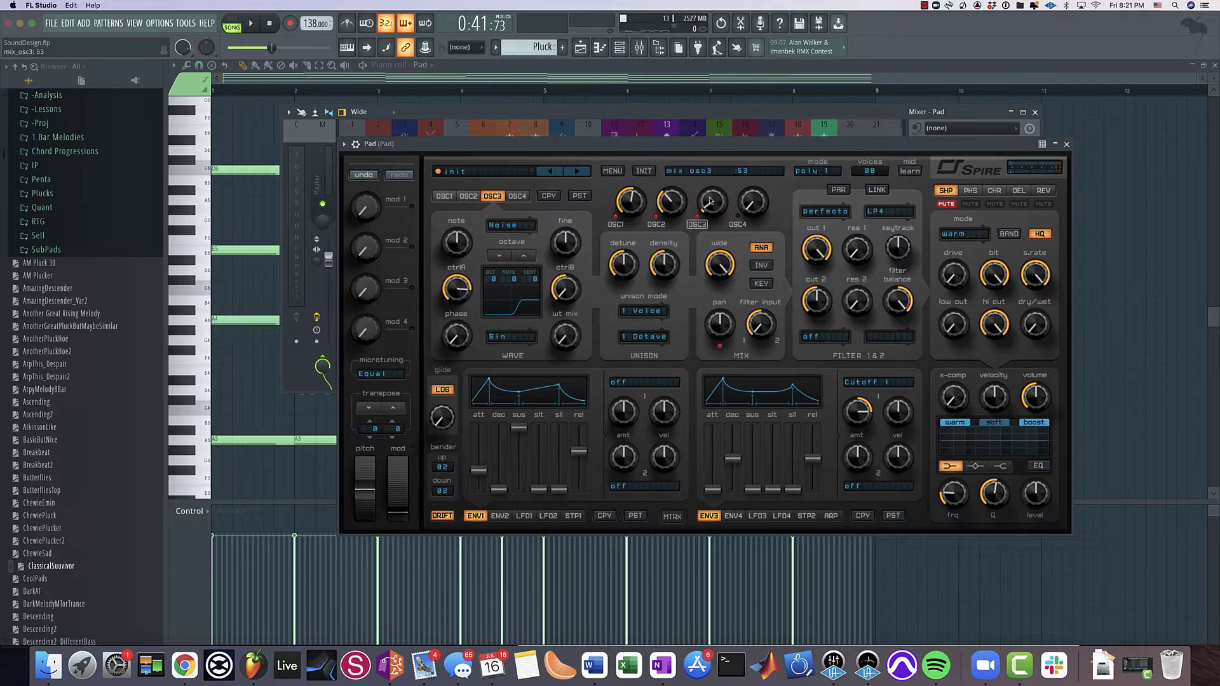
key("space")
scroll(710, 201, "up", 5)
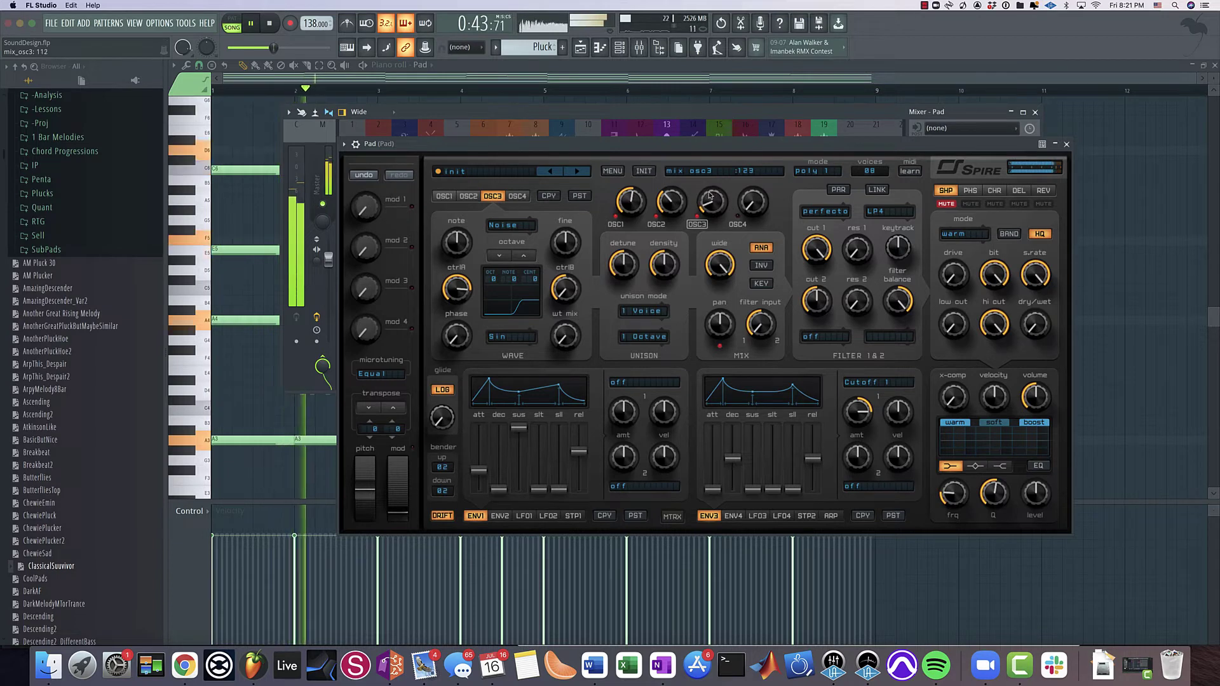
scroll(710, 198, "down", 6)
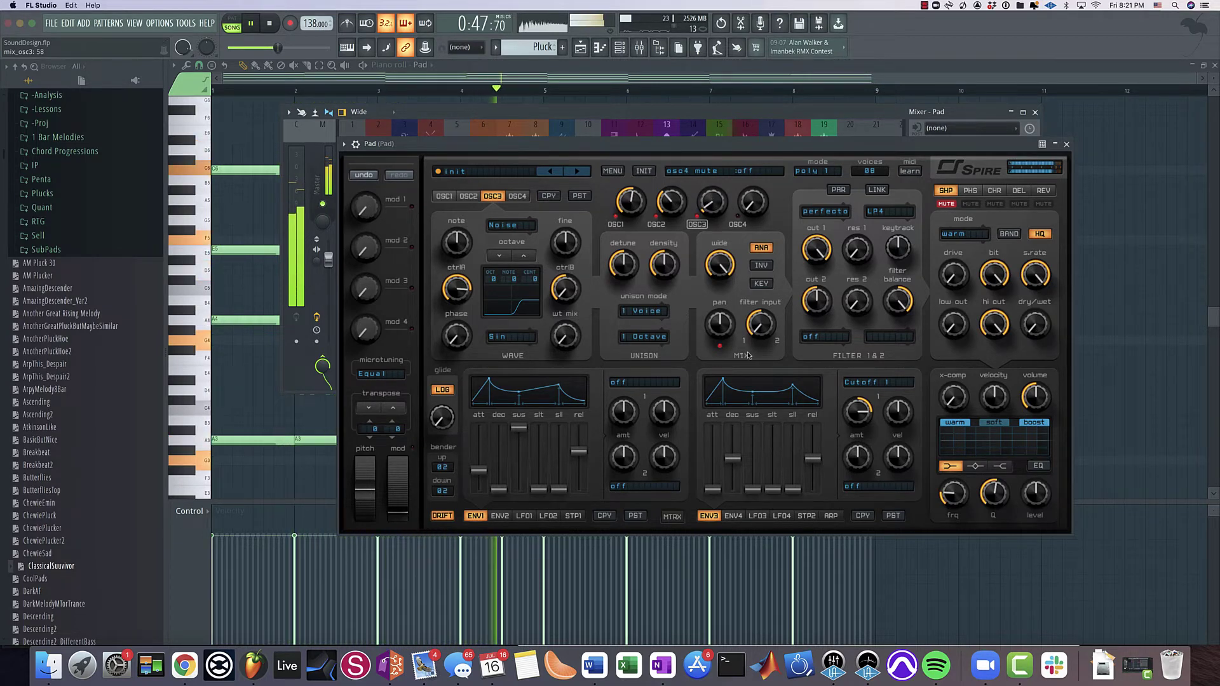
Audition oscillator 1 with oscillator 2 muted, trying other detune and density amounts before restoring detune to 724 and unmuting oscillator 2
left_click(656, 224)
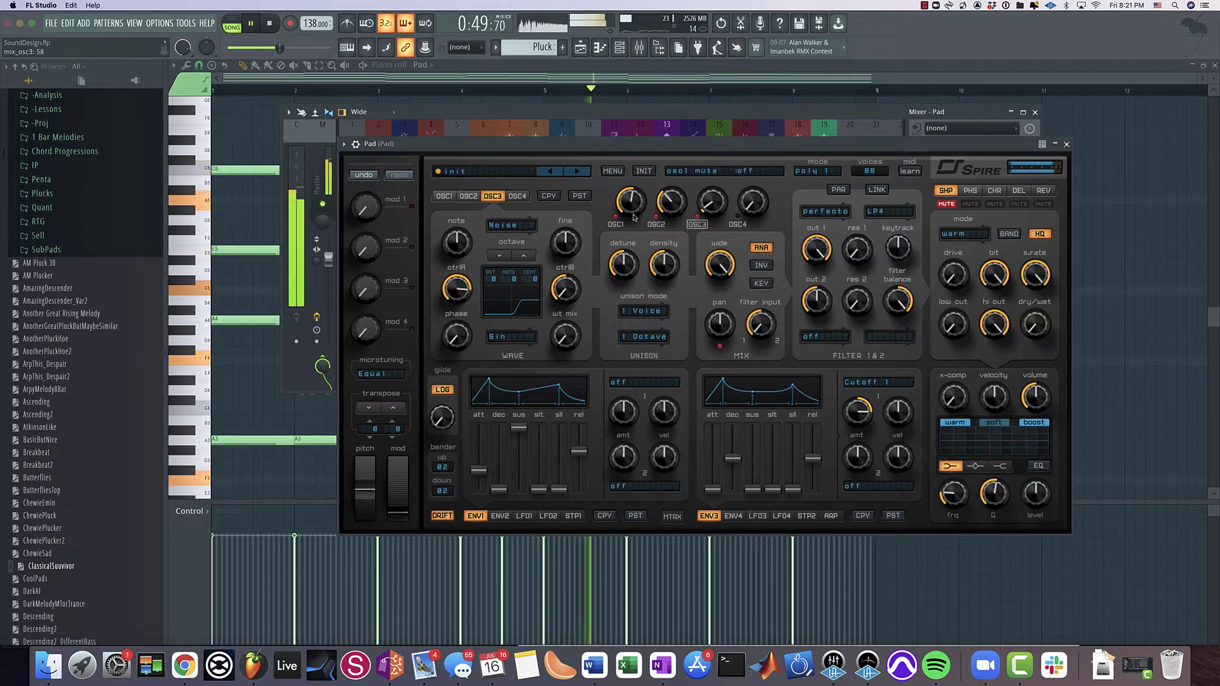
left_click(445, 195)
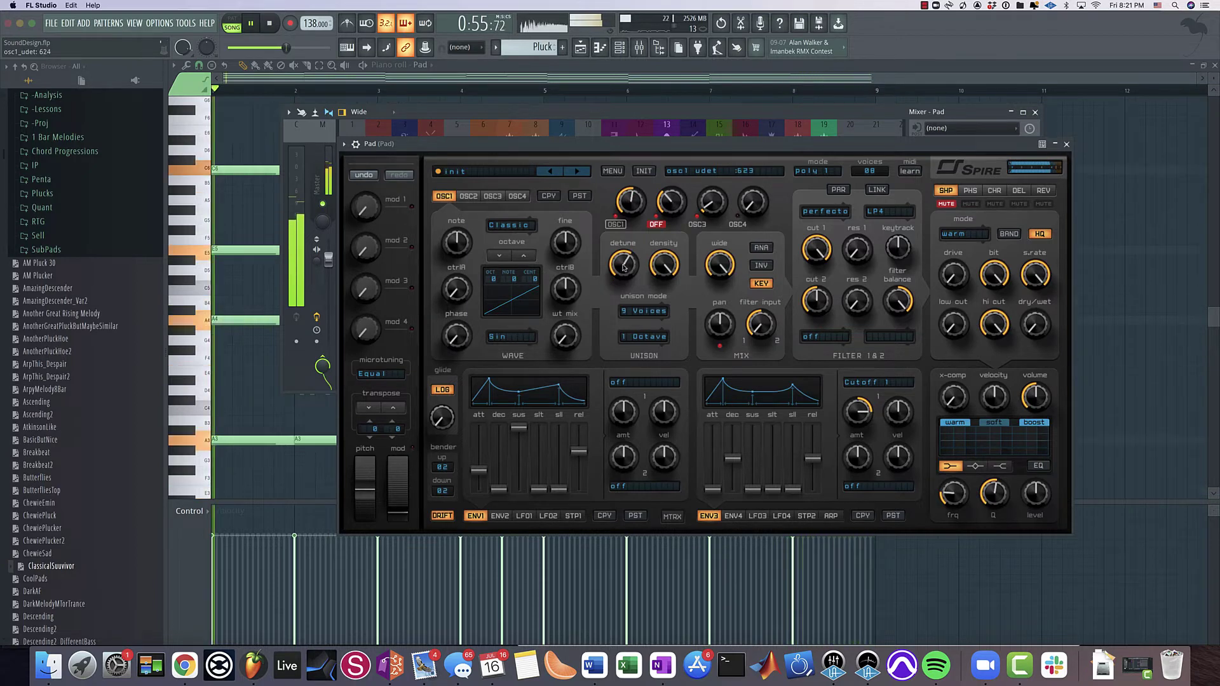
left_click_drag(623, 272, 622, 268)
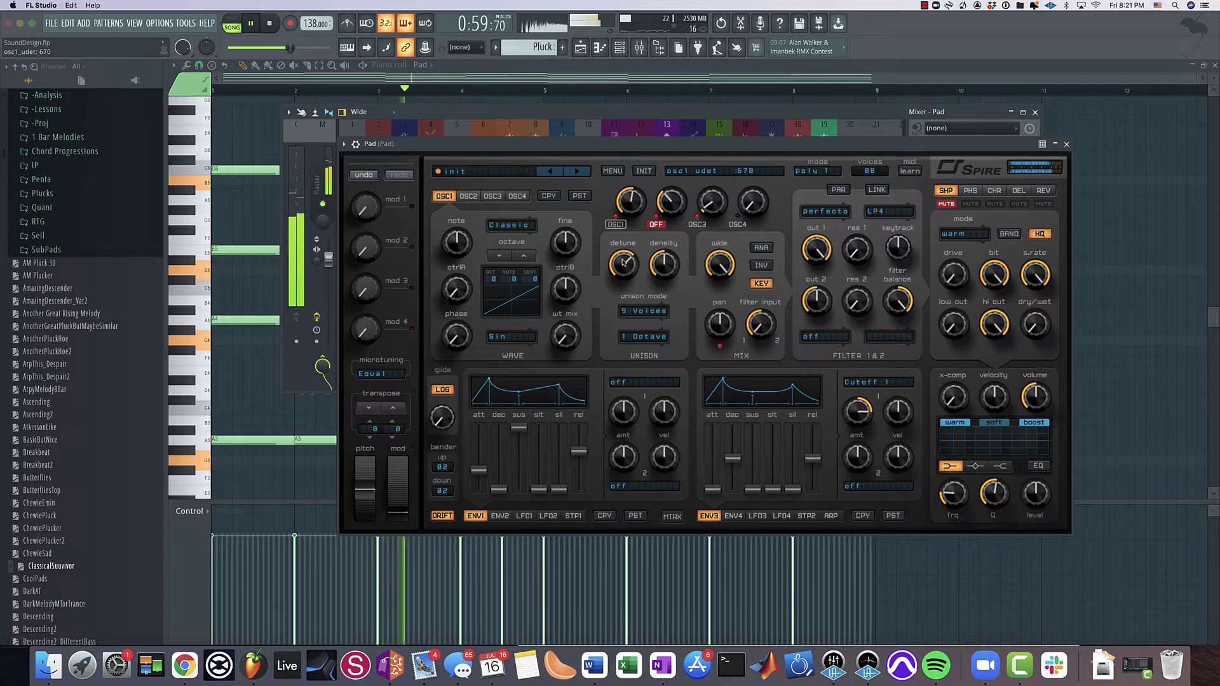
left_click_drag(622, 267, 623, 254)
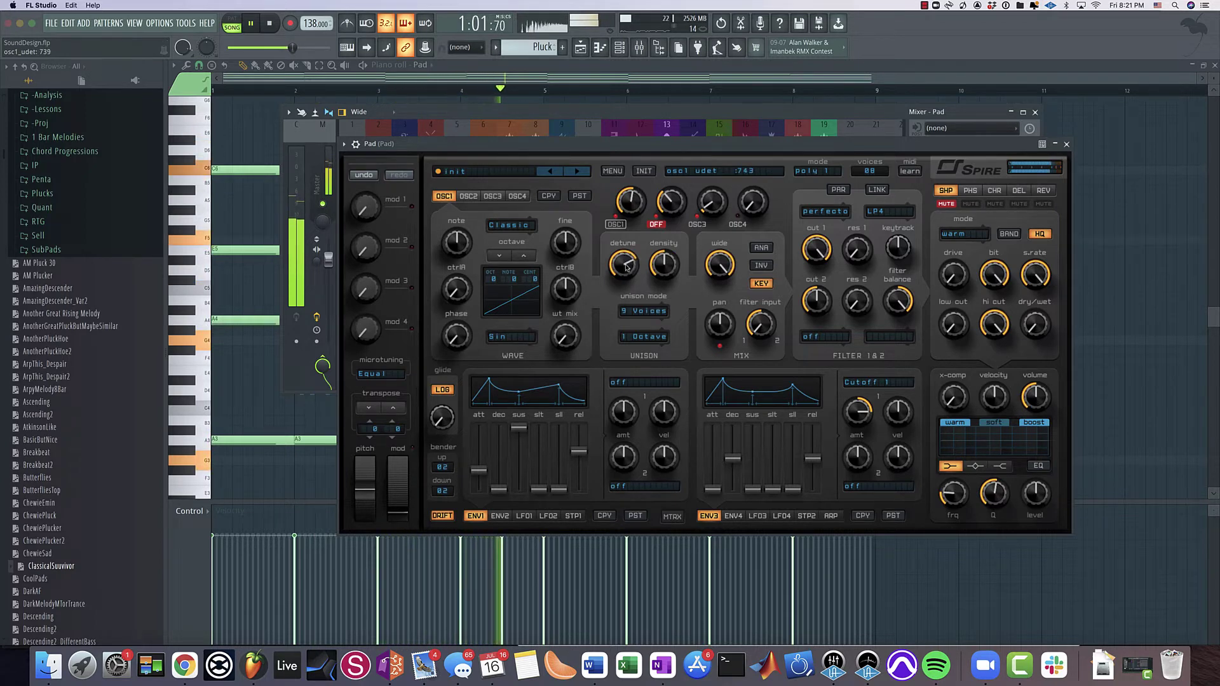
left_click_drag(647, 280, 624, 262)
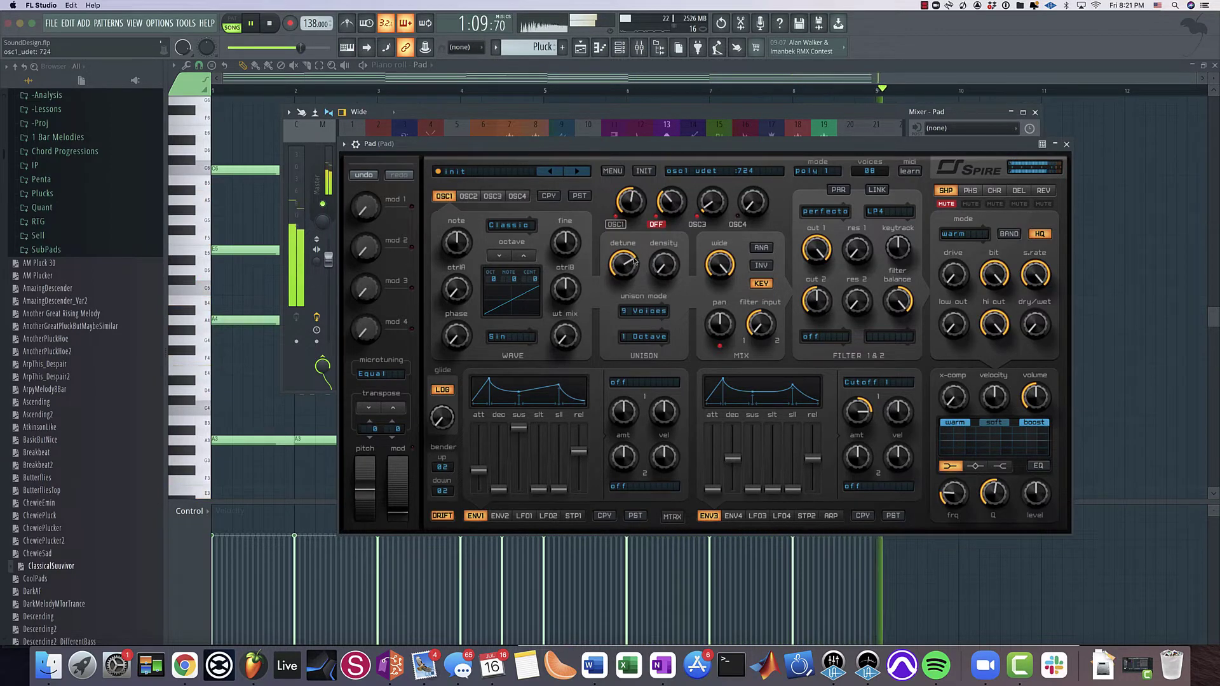
left_click(656, 223)
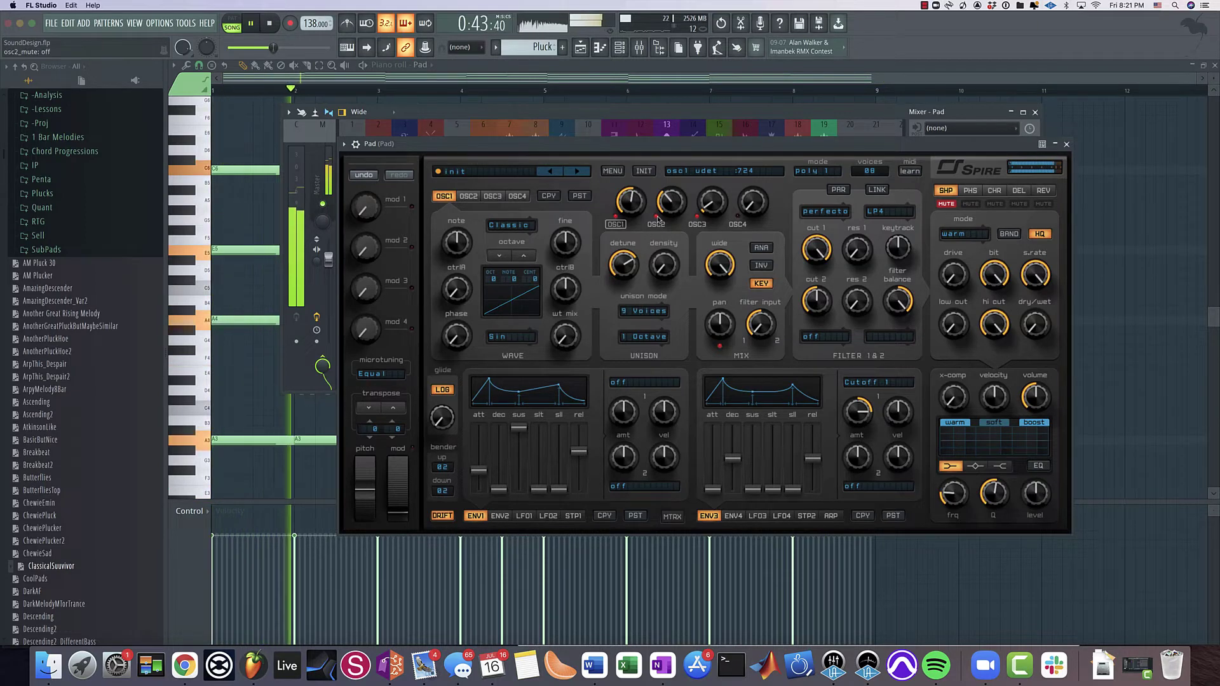
Lower oscillator 2's mix level to 285, stop playback, and mute the reverb and delay effects
scroll(667, 212, "down", 3)
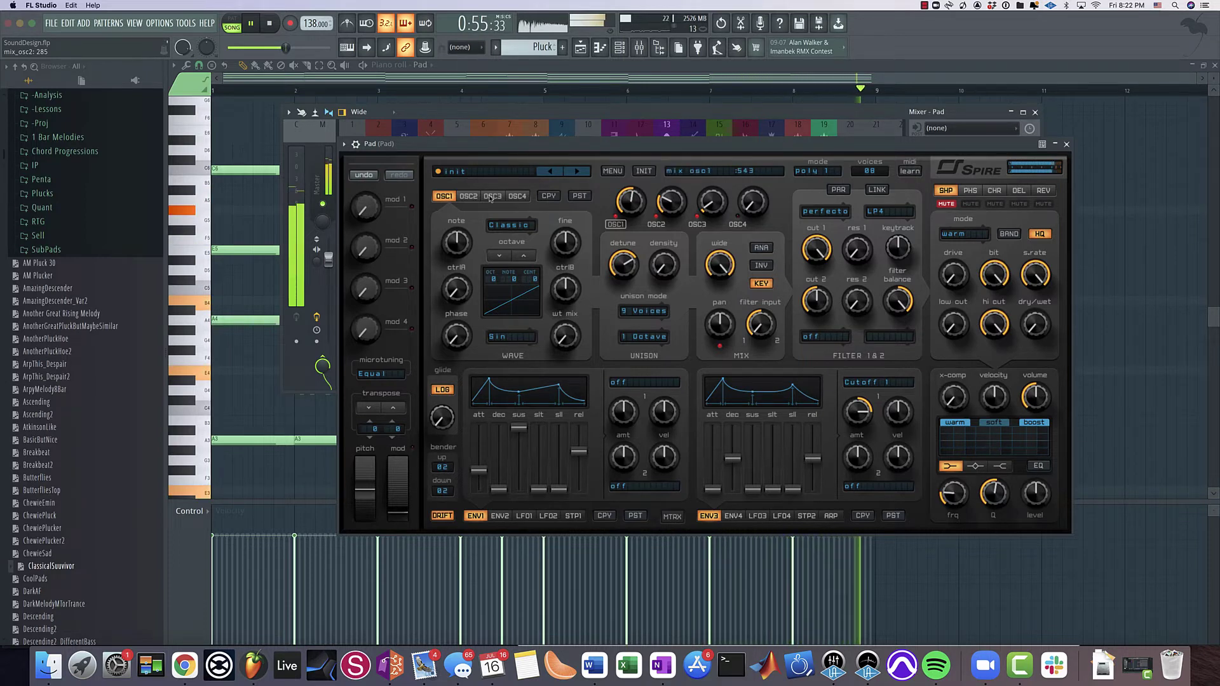
key("space")
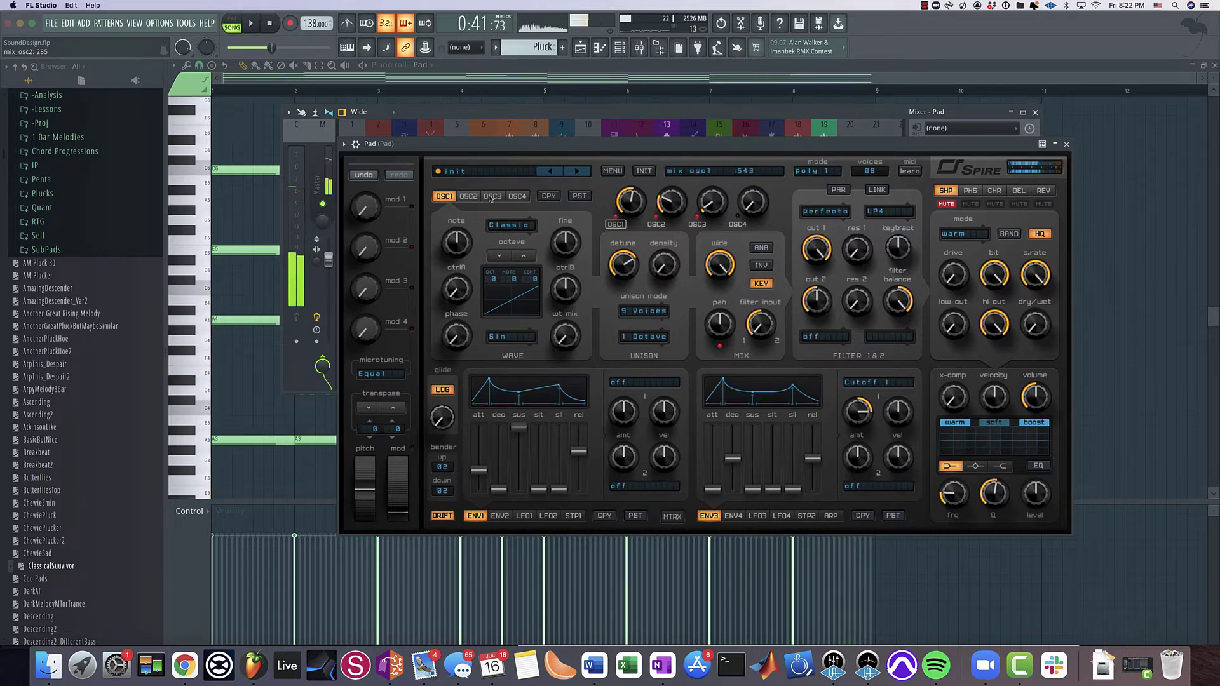
left_click(1038, 200)
left_click(1023, 190)
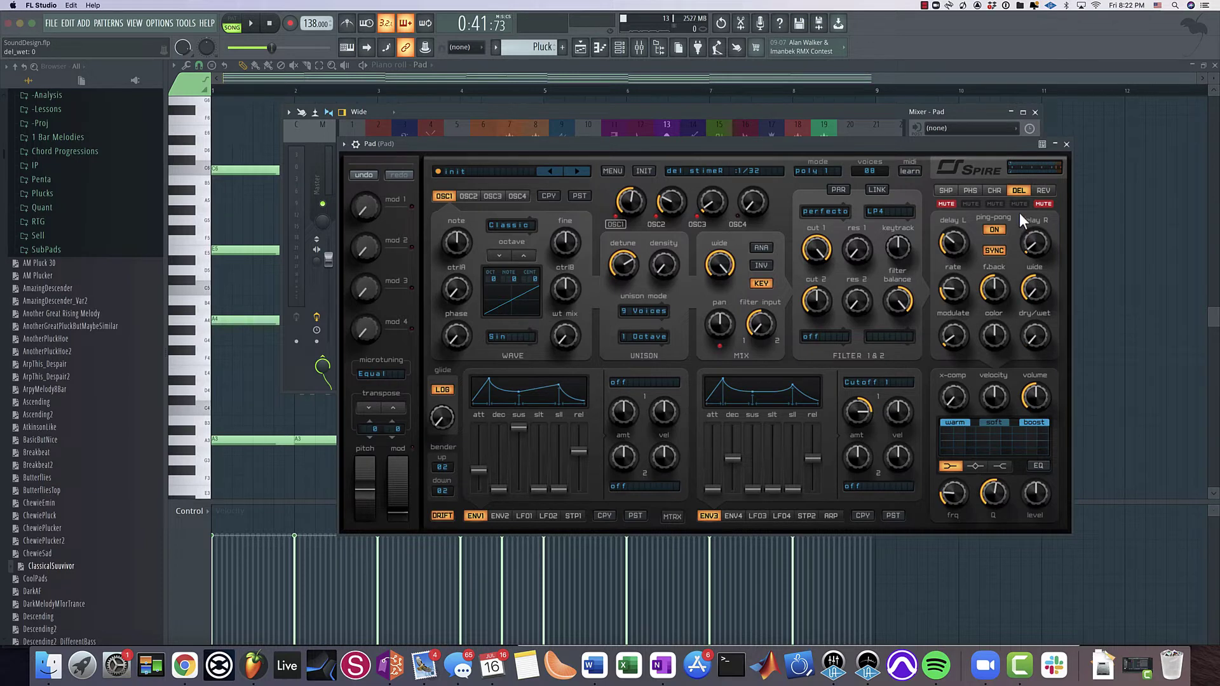
Keep the chorus in J8 mode and raise its dry/wet to about 250 while playing the chords
left_click(992, 191)
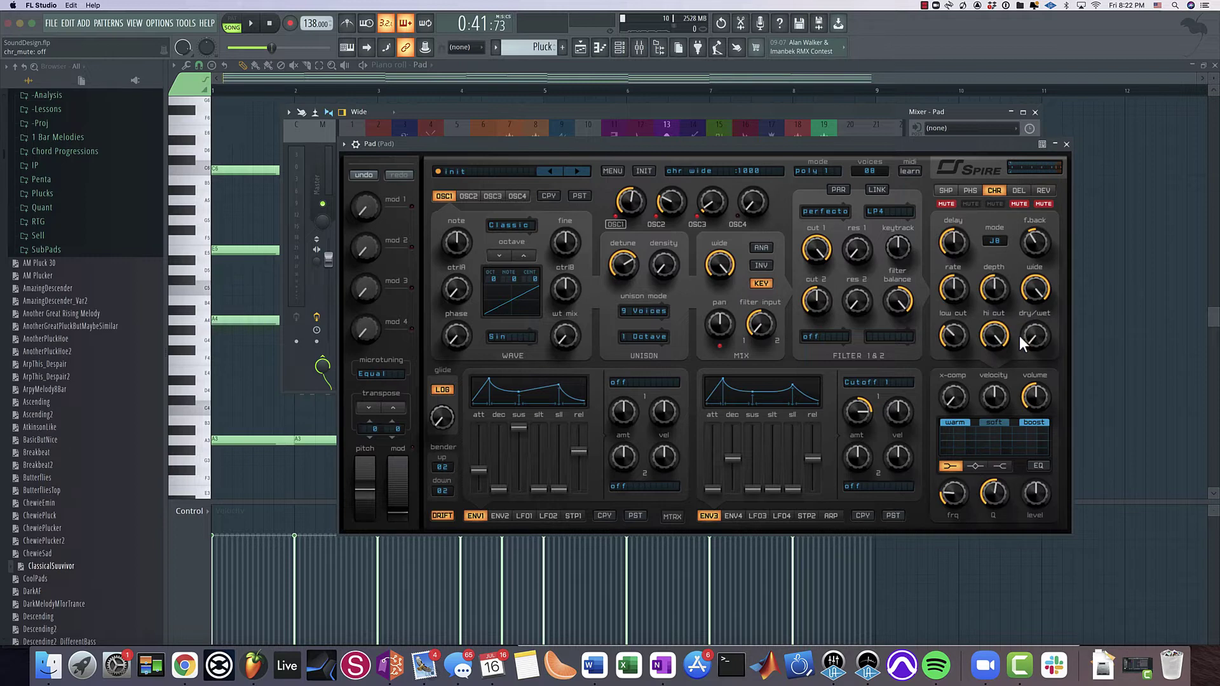
left_click(995, 242)
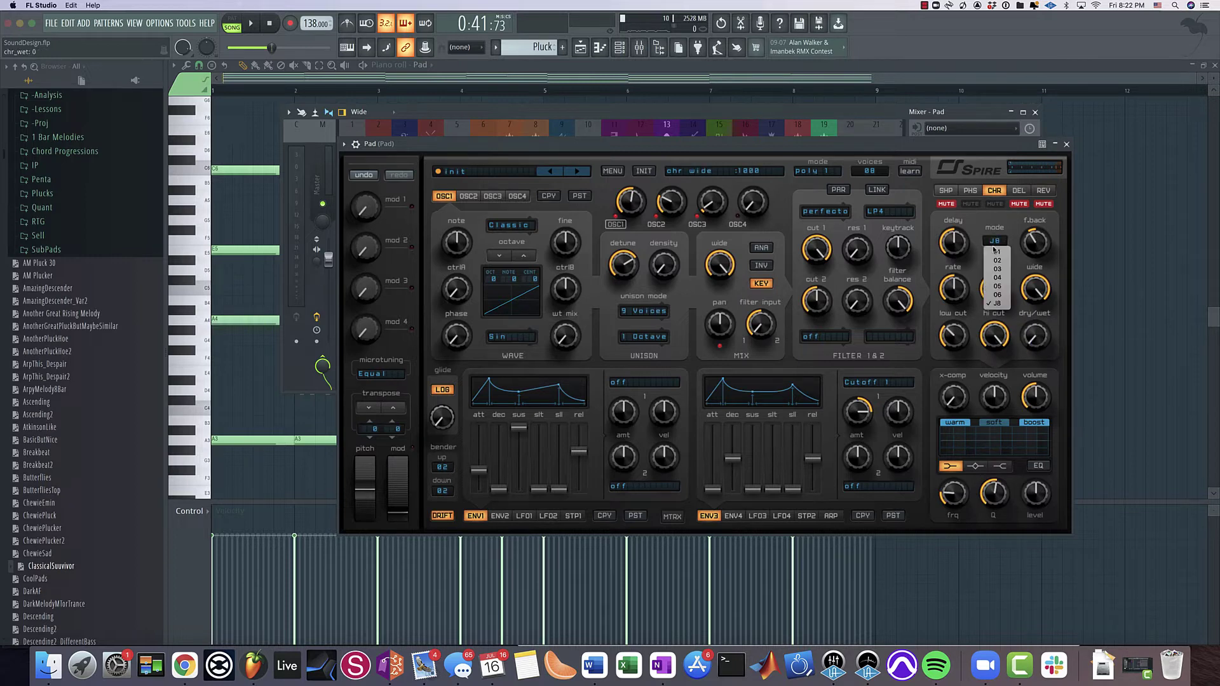
left_click(1000, 305)
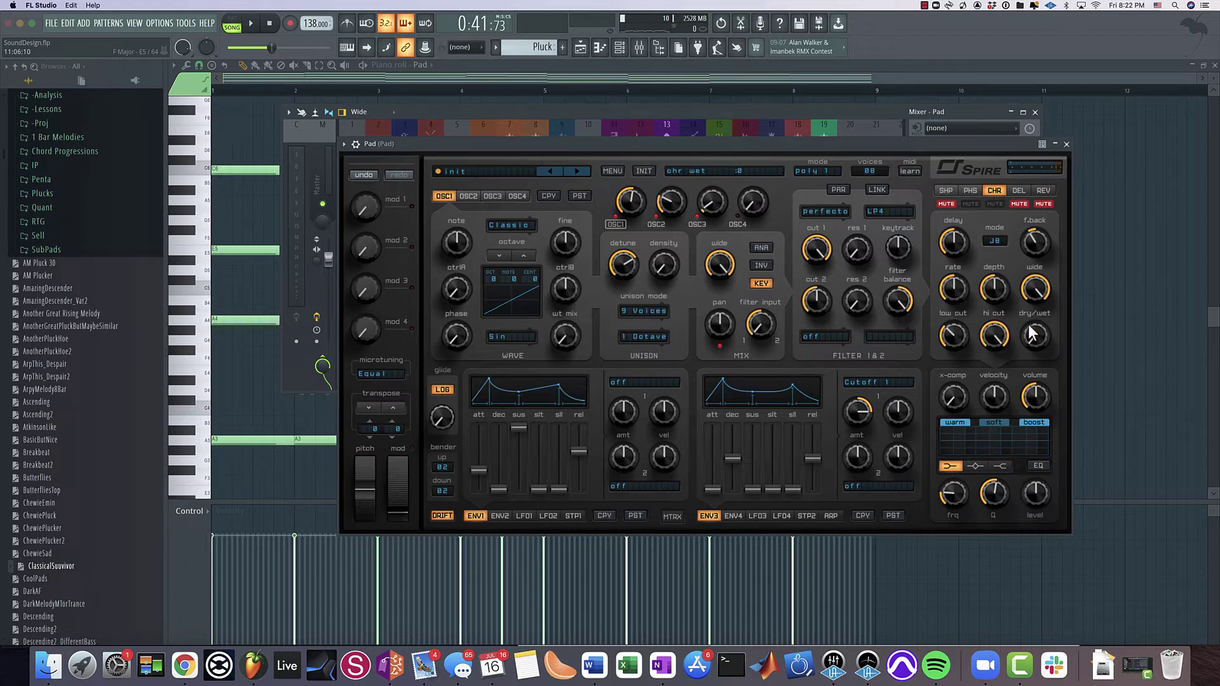
left_click(994, 243)
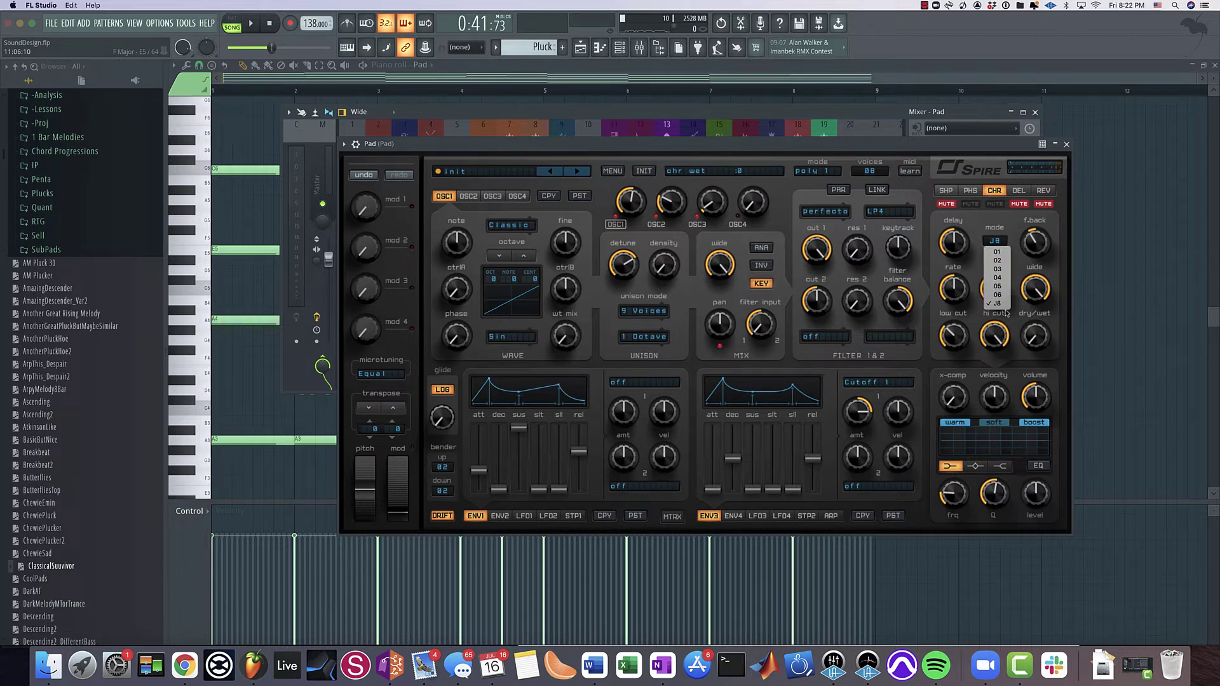
left_click_drag(1038, 339, 1029, 309)
key("space")
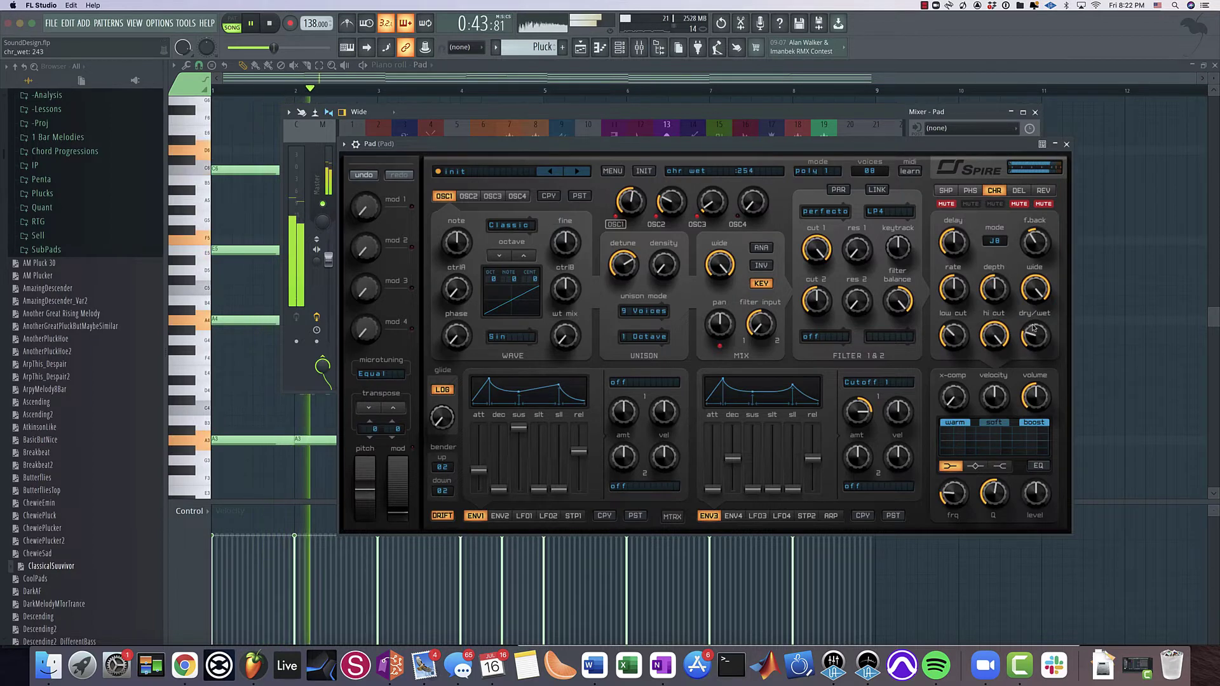
Raise the chorus depth to about 650, compare the pad with the chorus muted, and fine-tune the dry/wet amount
left_click_drag(954, 287, 1000, 297)
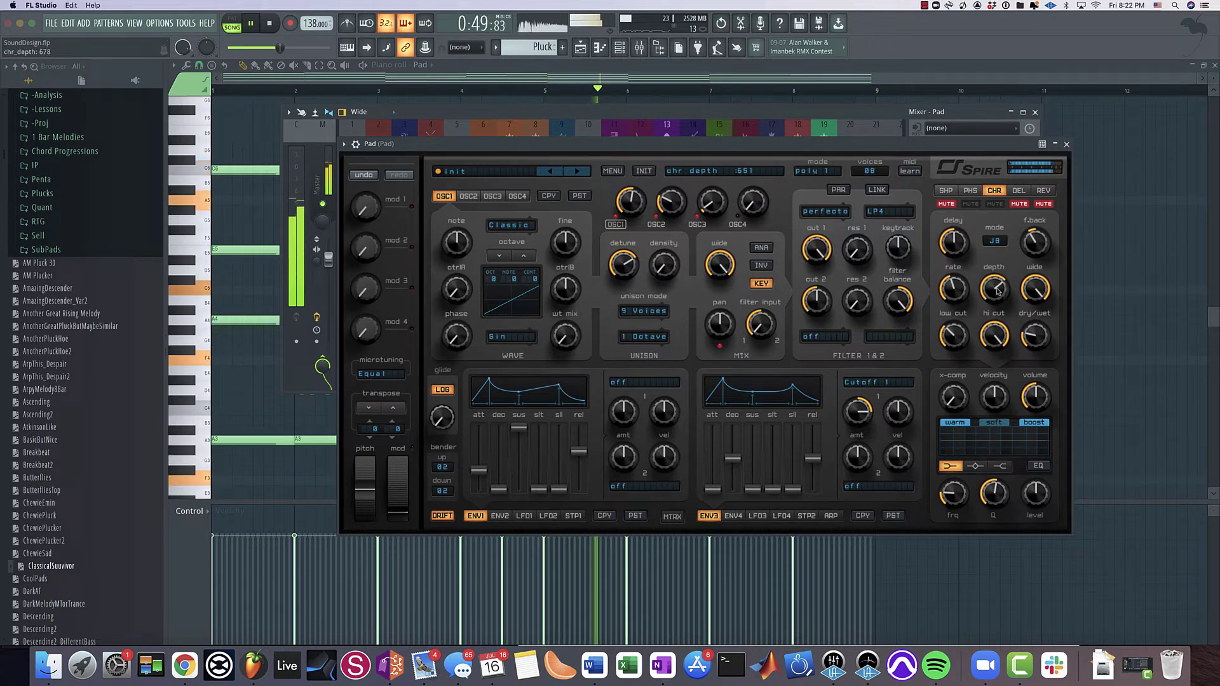
left_click(993, 204)
left_click(993, 204)
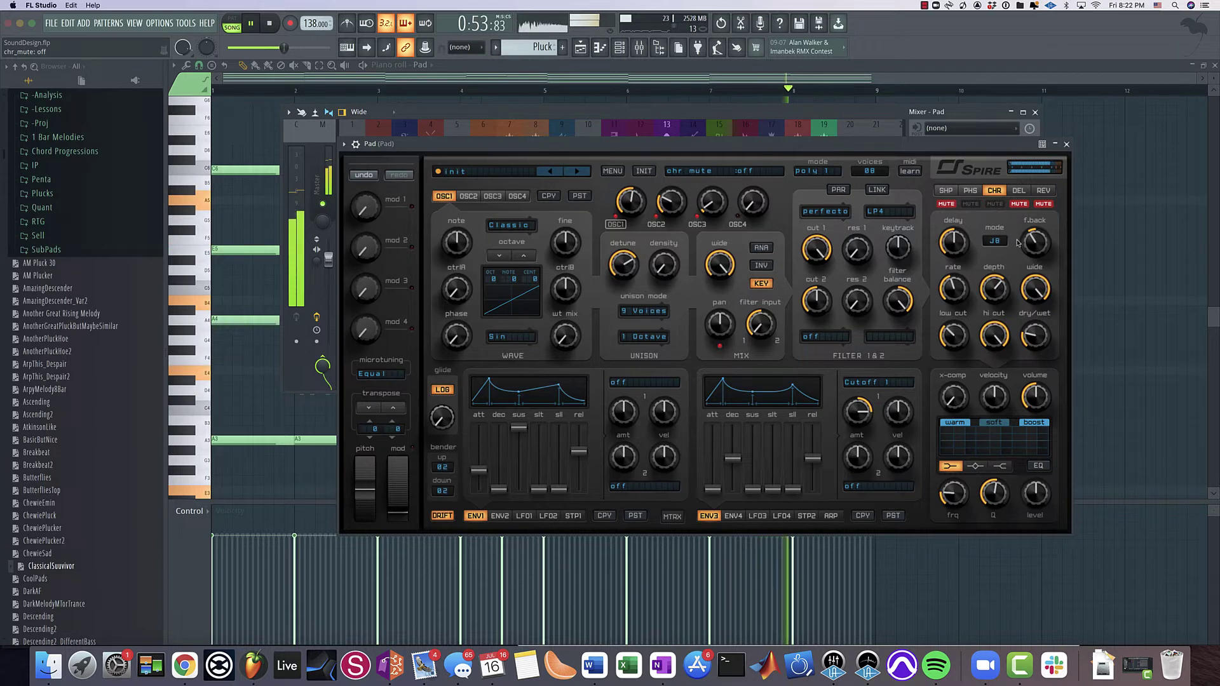
left_click_drag(1037, 346, 1037, 343)
key("space")
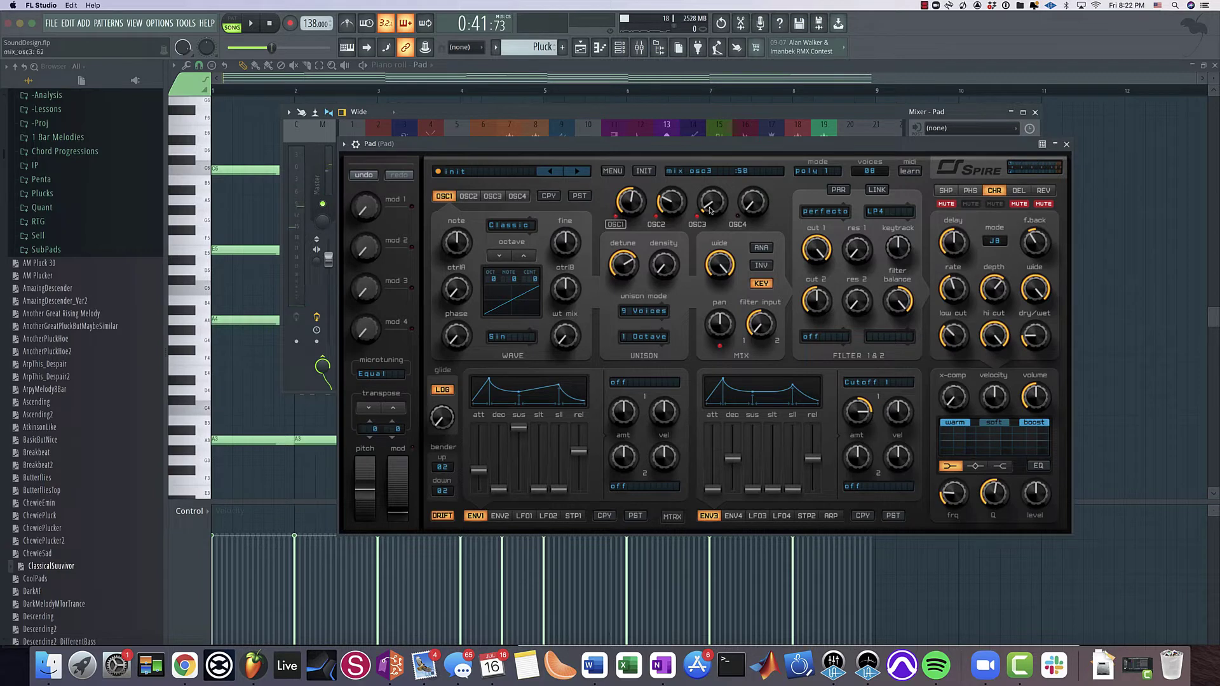
Raise oscillator 3's mix level to 79 and change filter 1's type to infecto after trying scorpio
left_click_drag(711, 207, 708, 205)
key("space")
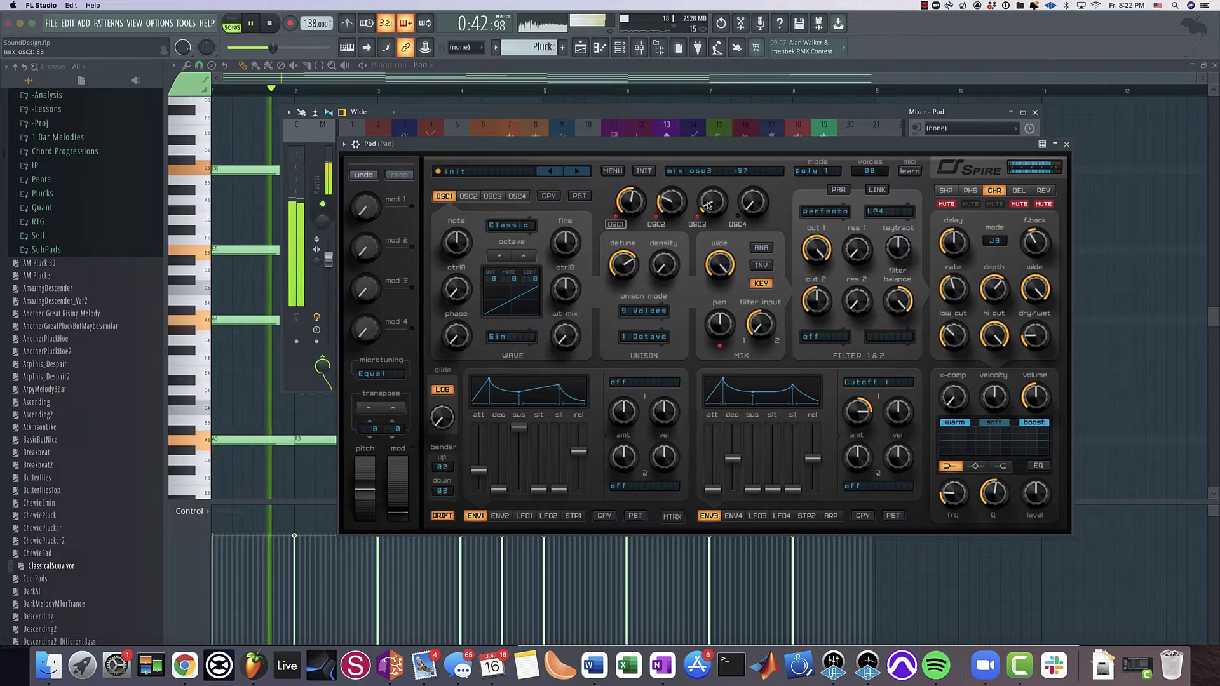
left_click(833, 212)
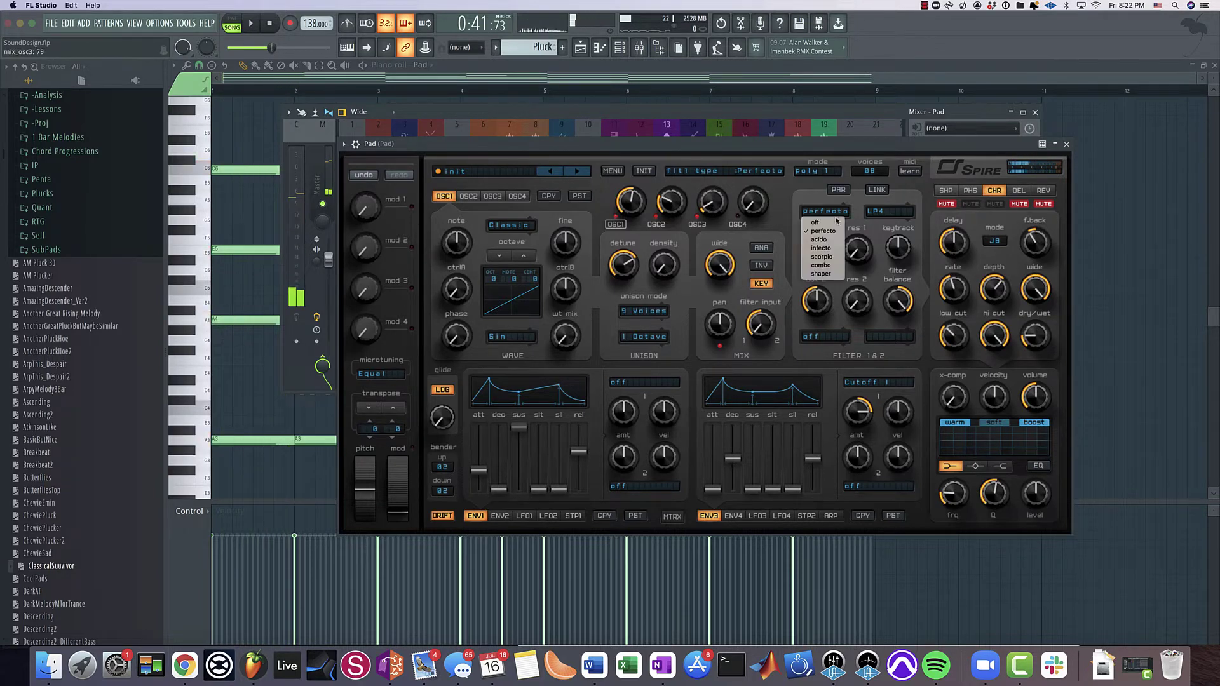
left_click(823, 256)
left_click(820, 214)
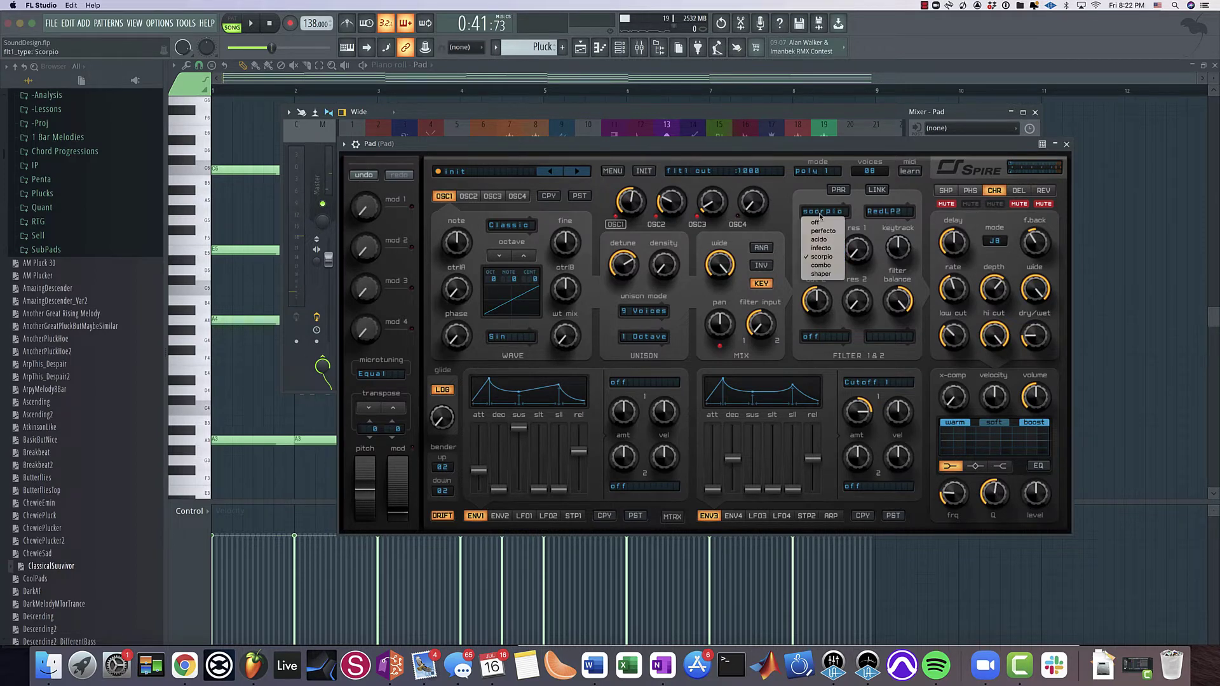
left_click(818, 248)
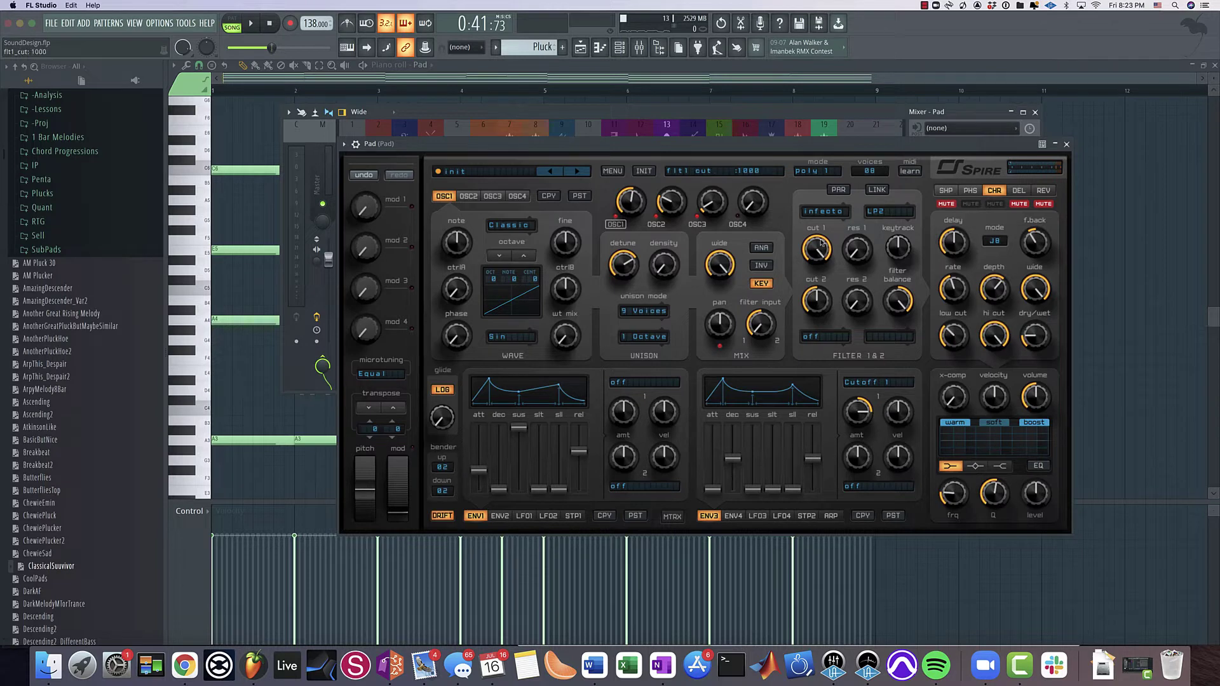
Set filter 1's cutoff to 0, route ModWheel to Cutoff 1 at full amount in the modulation matrix, and test the wheel during playback
left_click(670, 516)
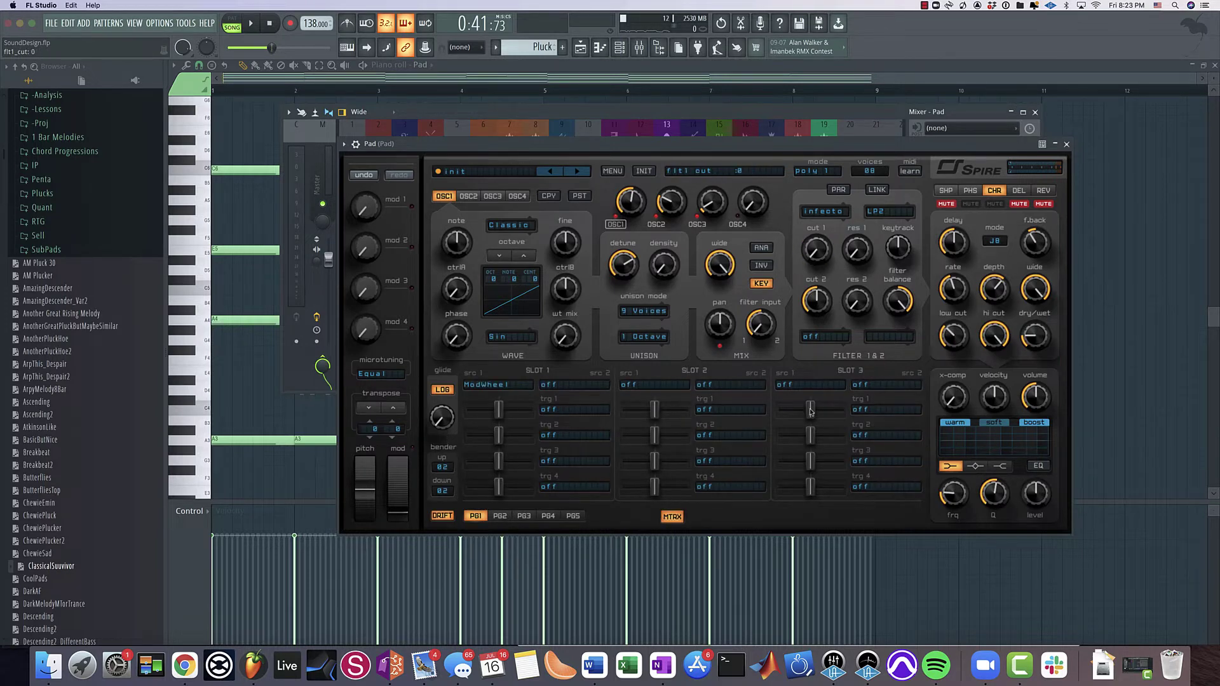
left_click_drag(819, 255, 509, 411)
key("space")
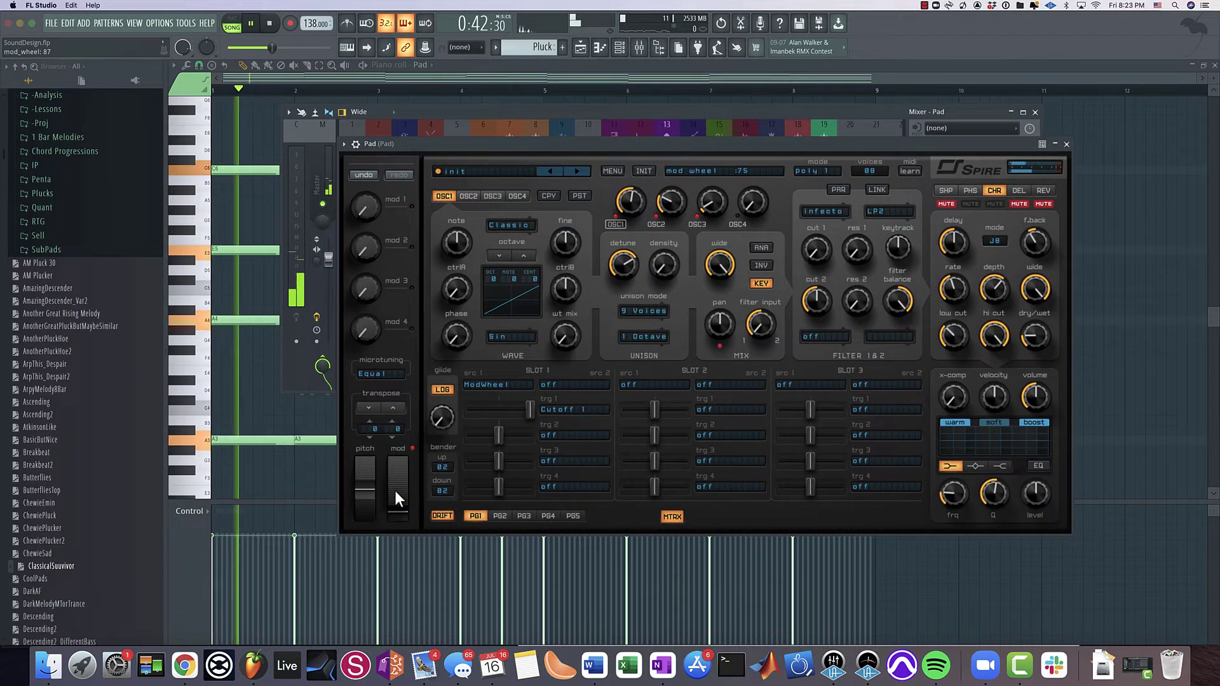
left_click(671, 517)
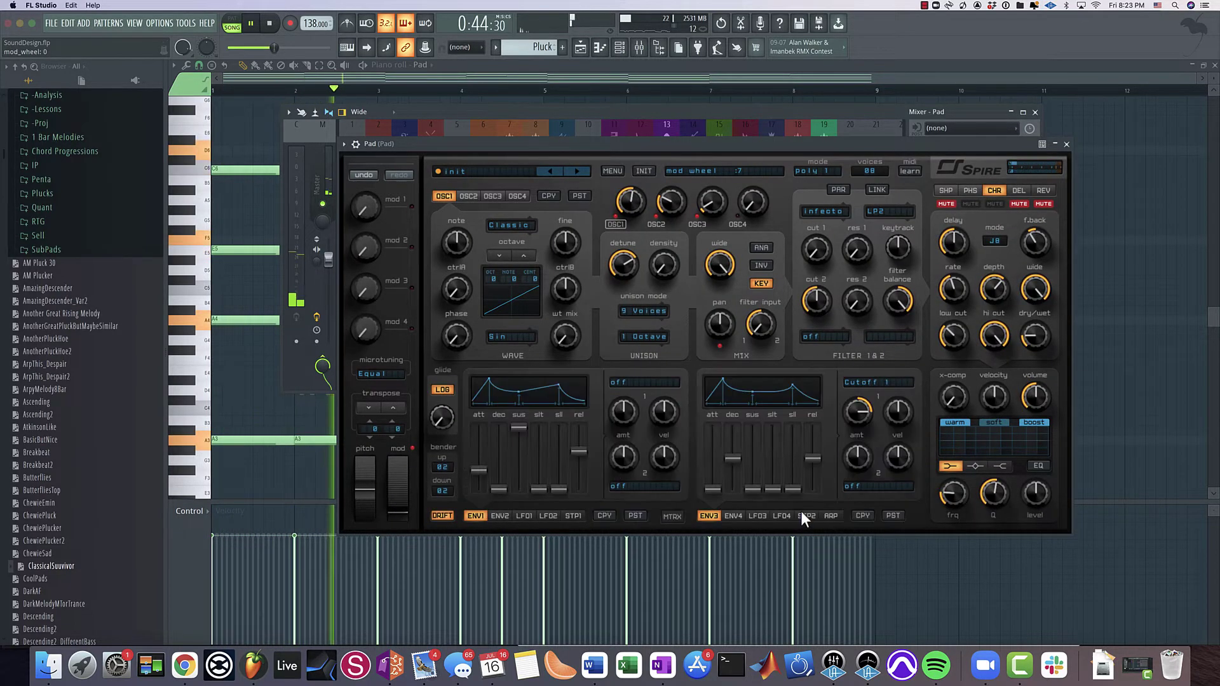
Centre envelope 3's Cutoff 1 amount, bring back the modulation matrix, and raise the mod wheel to 1000 while the chords play
left_click_drag(867, 418, 860, 399)
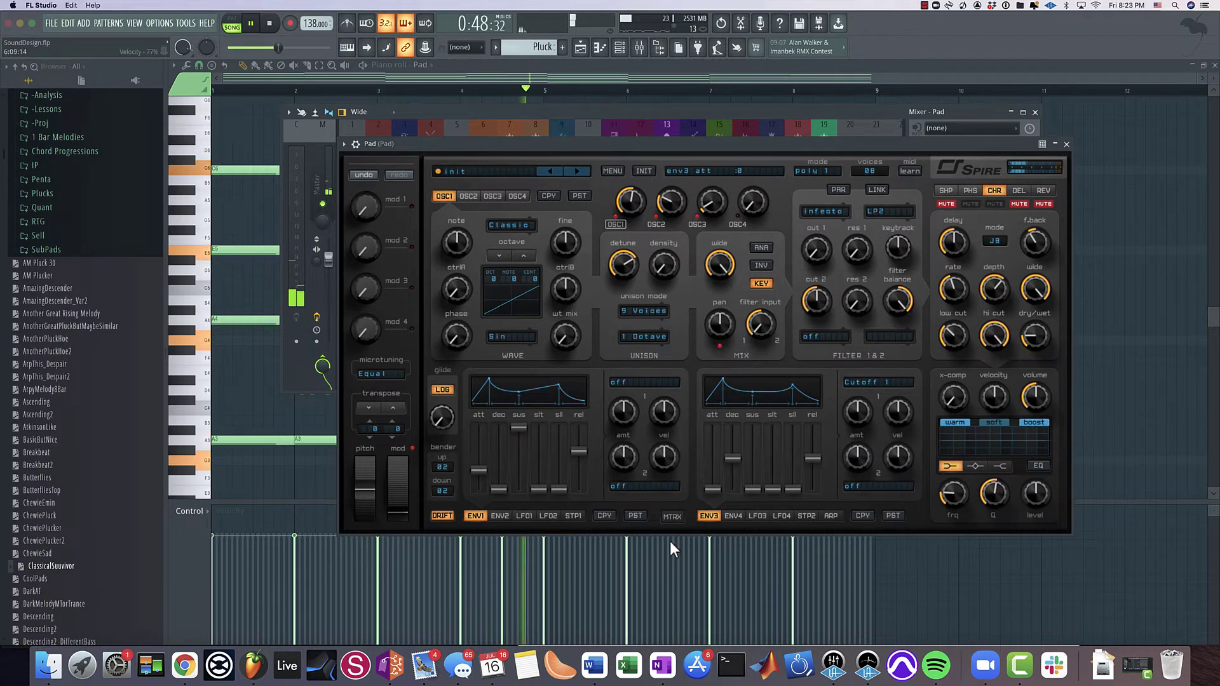
left_click(674, 517)
left_click_drag(399, 511, 388, 402)
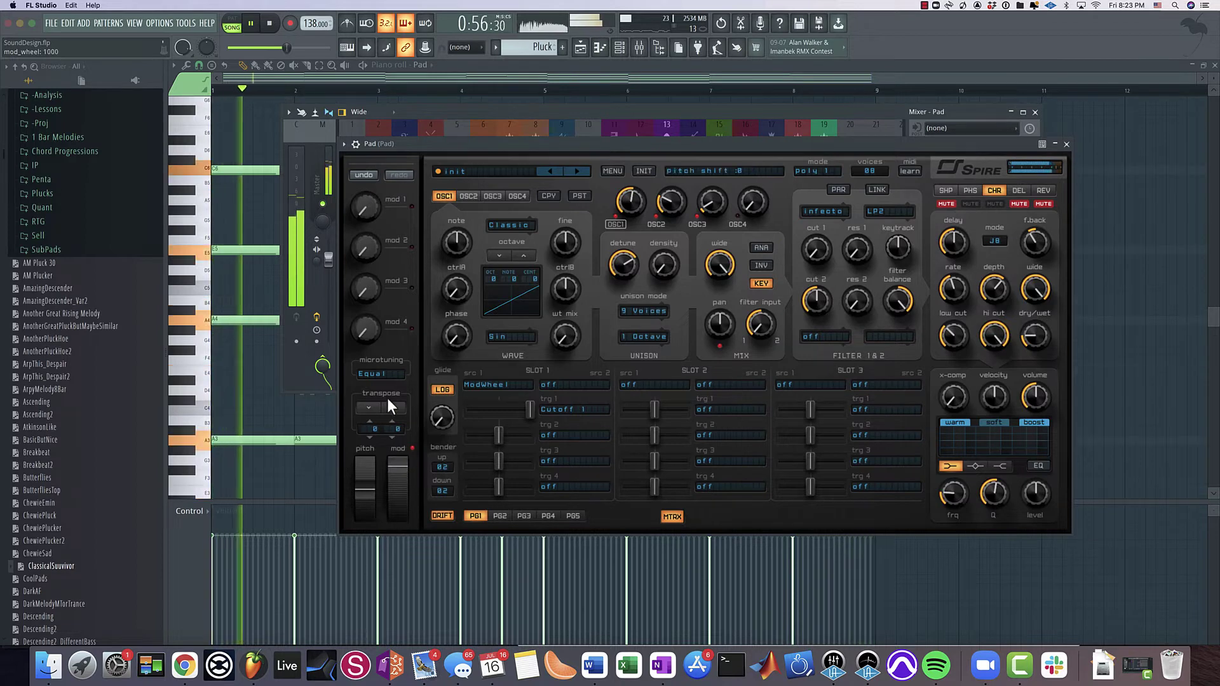
Raise filter 1's resonance to about 300, fine-tune it while sweeping the mod wheel, and return the wheel to 1000
left_click_drag(857, 251, 859, 220)
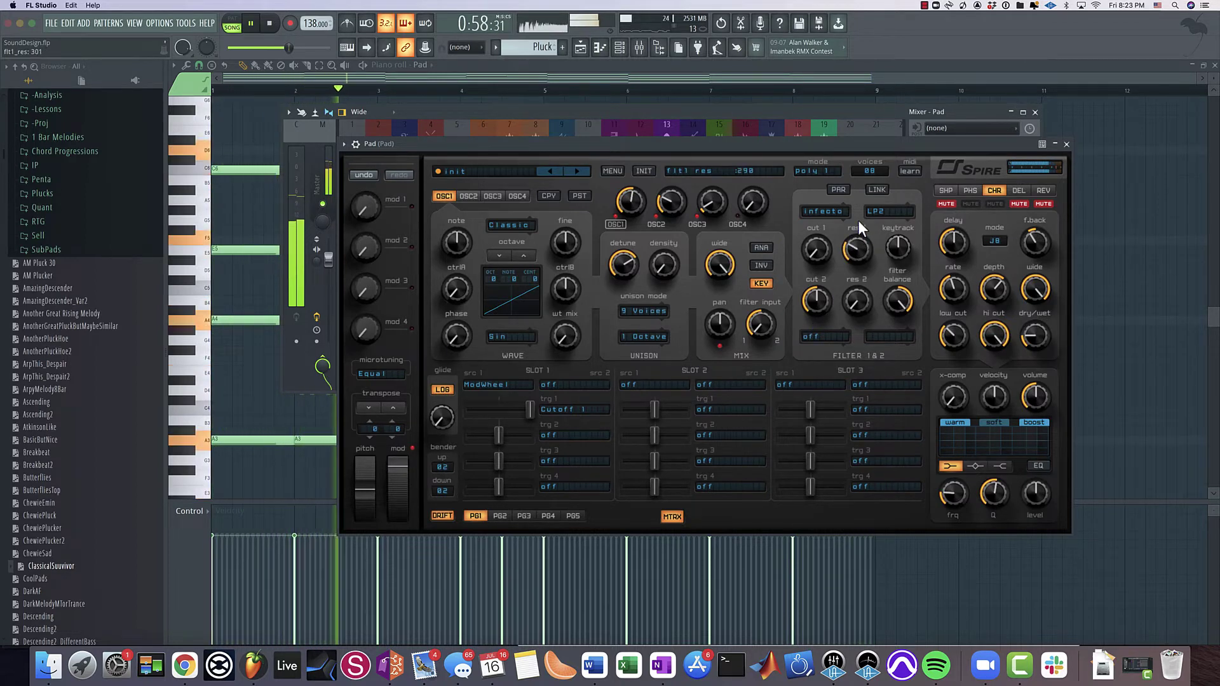
left_click_drag(407, 479, 400, 489)
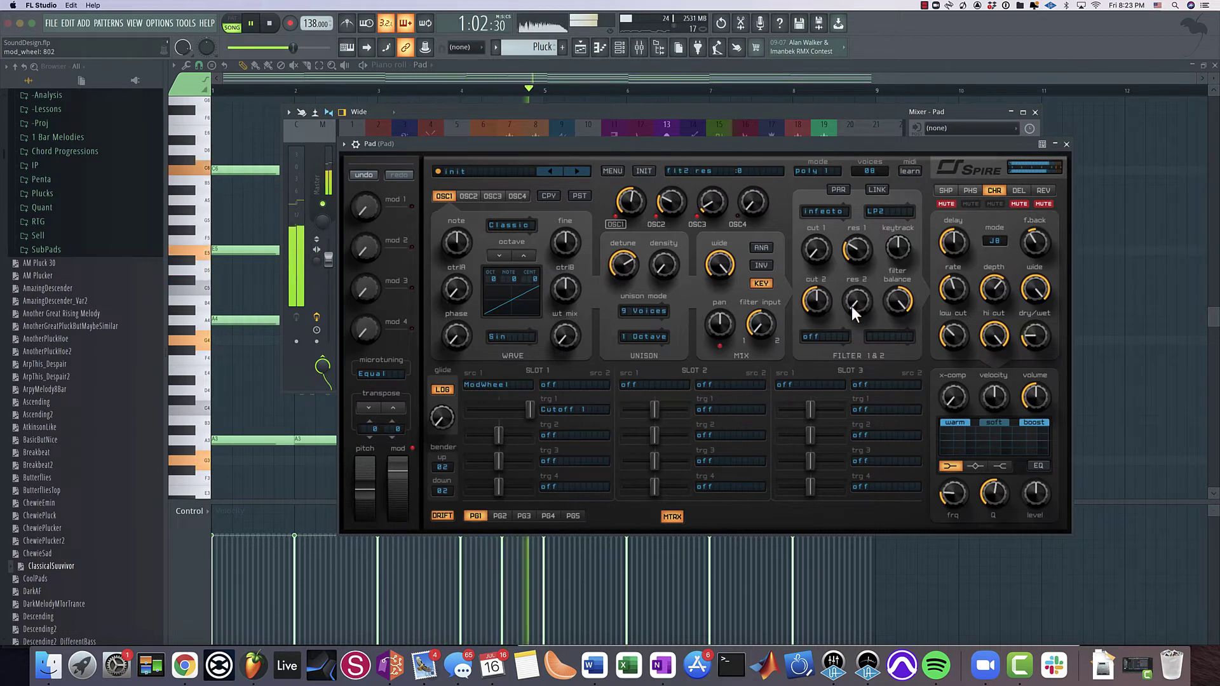
left_click_drag(850, 258, 849, 275)
left_click_drag(400, 478, 398, 493)
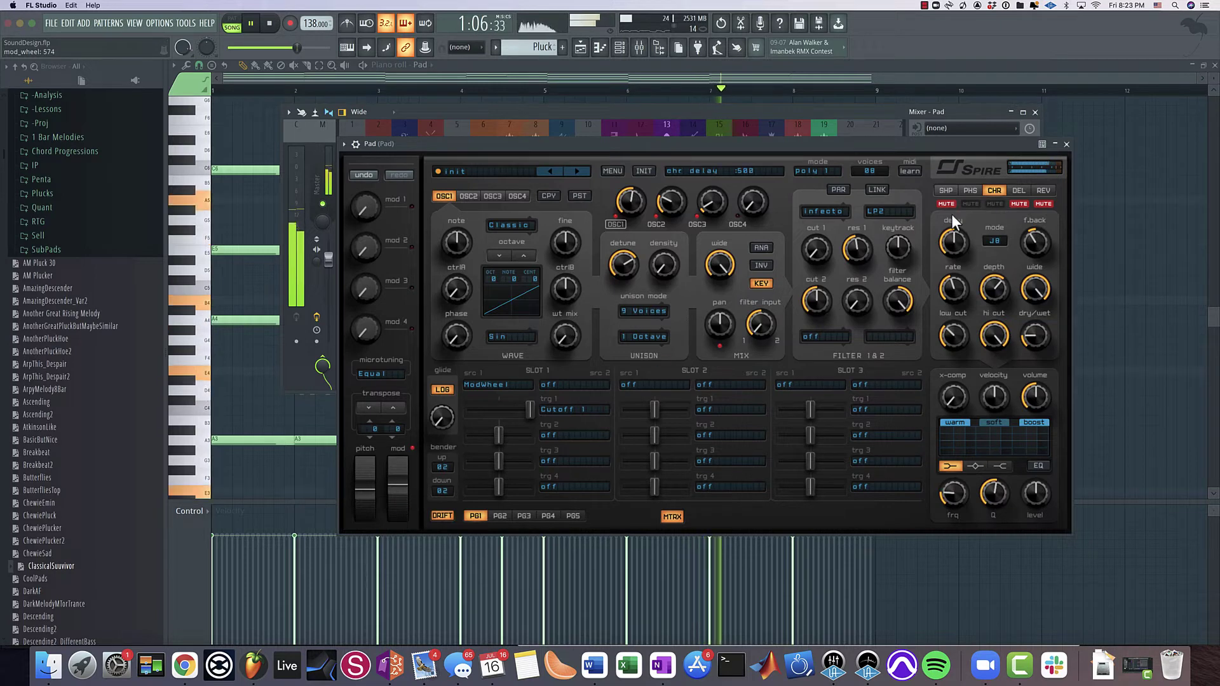
left_click_drag(858, 246, 869, 245)
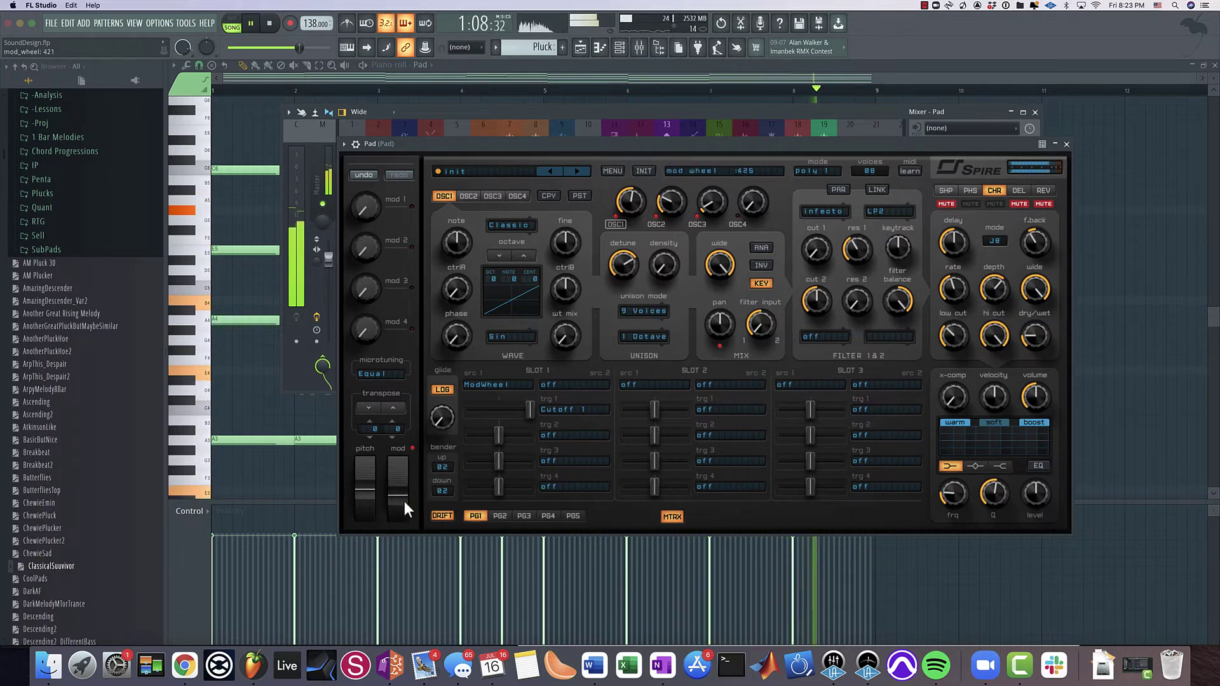
left_click_drag(404, 501, 399, 396)
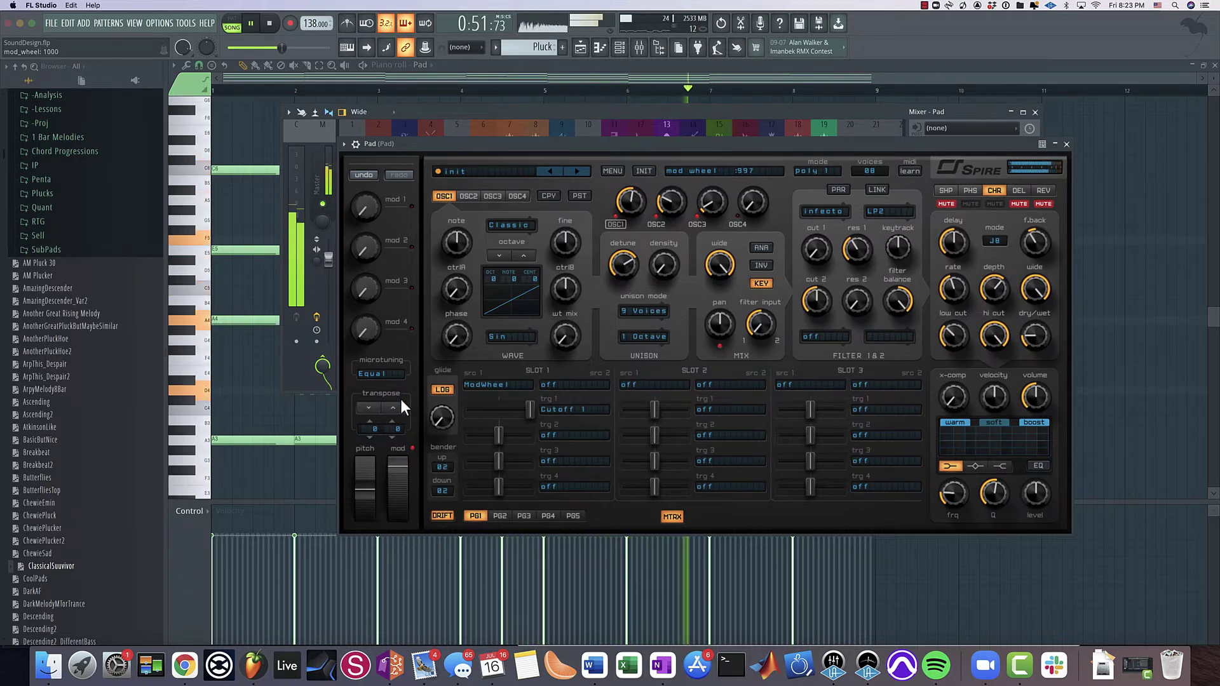
key("space")
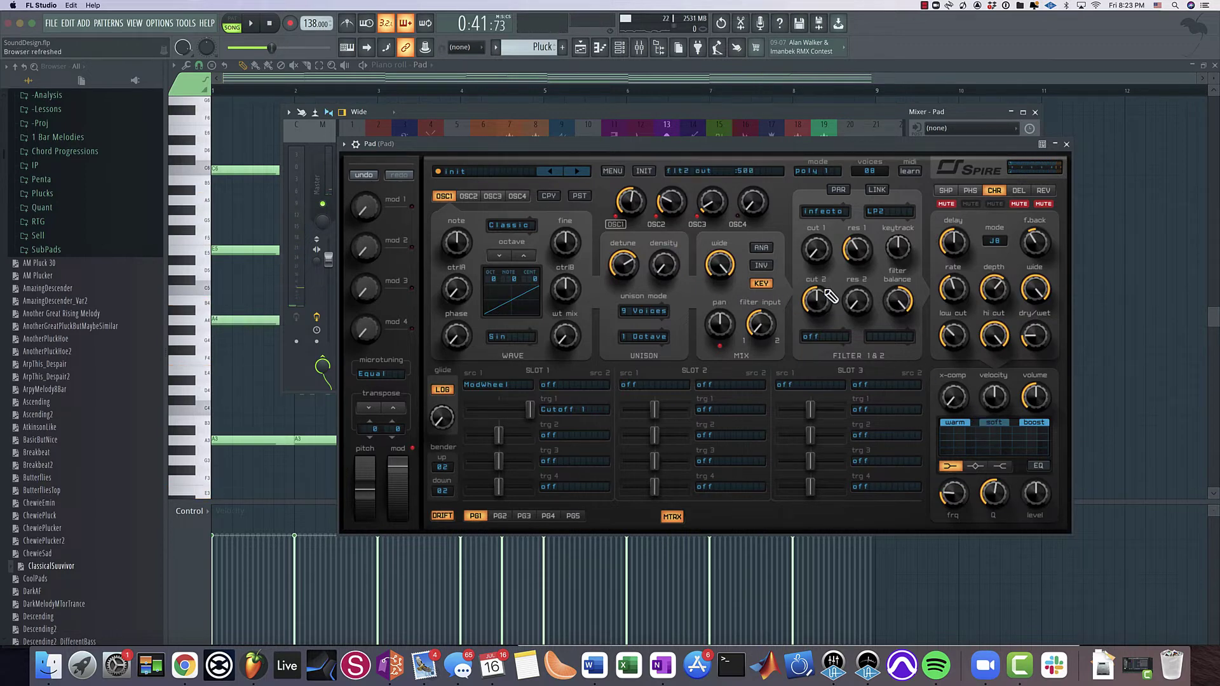
Set filter 2's type to perfecto in LP4 mode and raise its cutoff to about 900
left_click(826, 336)
left_click(823, 356)
left_click(824, 336)
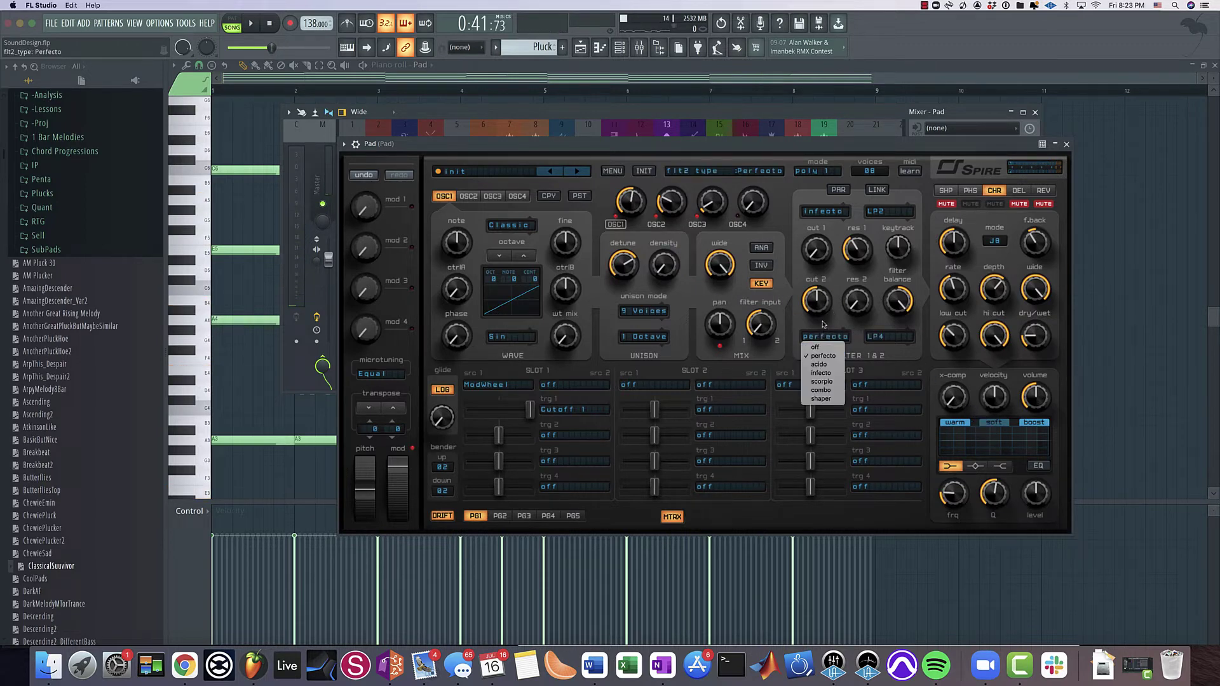
left_click(816, 302)
key("space")
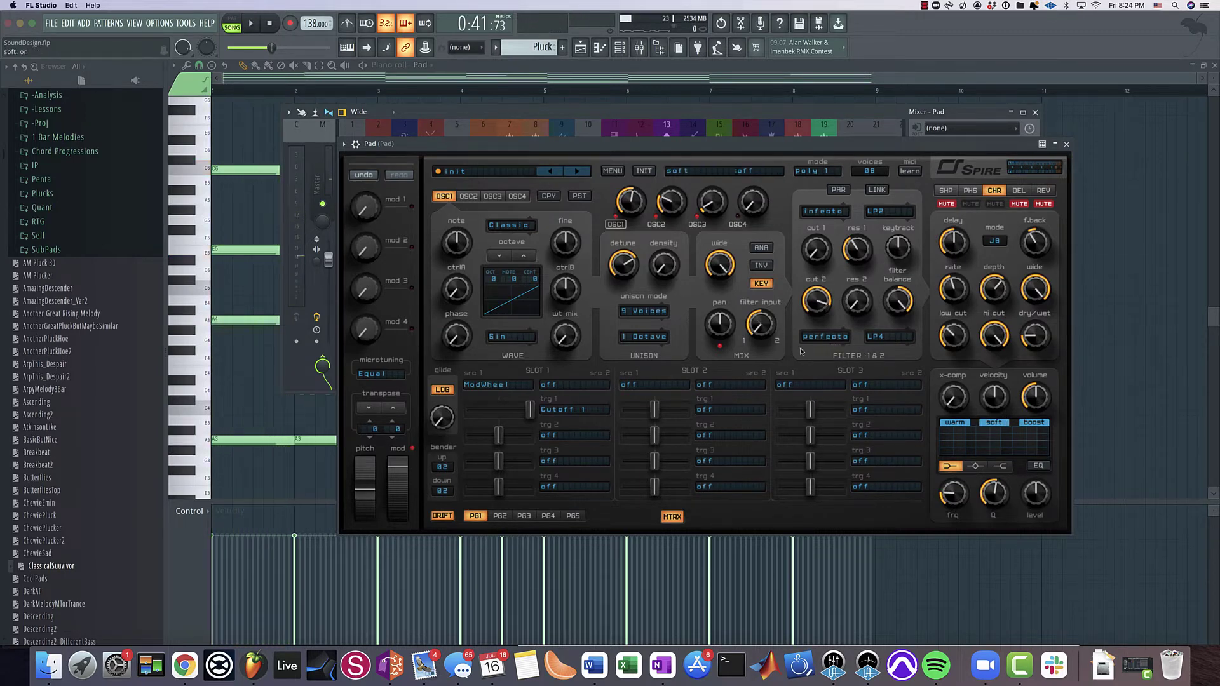
Compare the pad with filter 2 off, restore perfecto with Soft off, and fine-tune cutoff 2 to about 914
left_click(824, 337)
left_click(818, 348)
key("space")
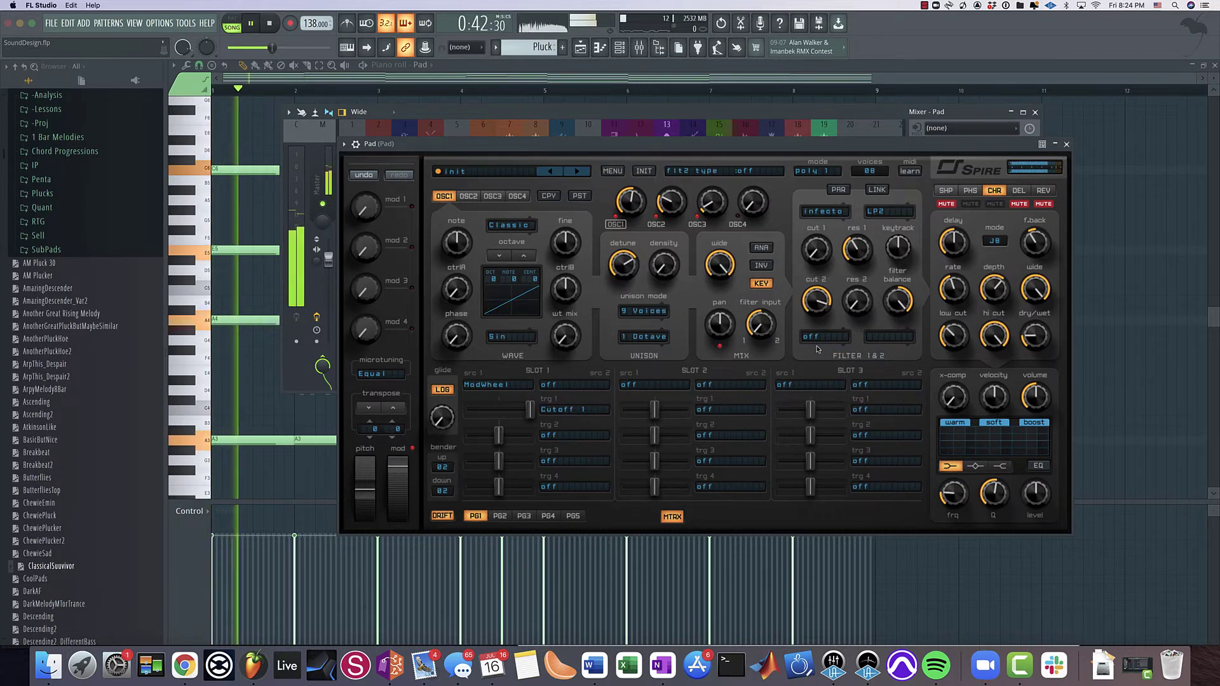
key("space")
left_click(819, 337)
left_click(1024, 427)
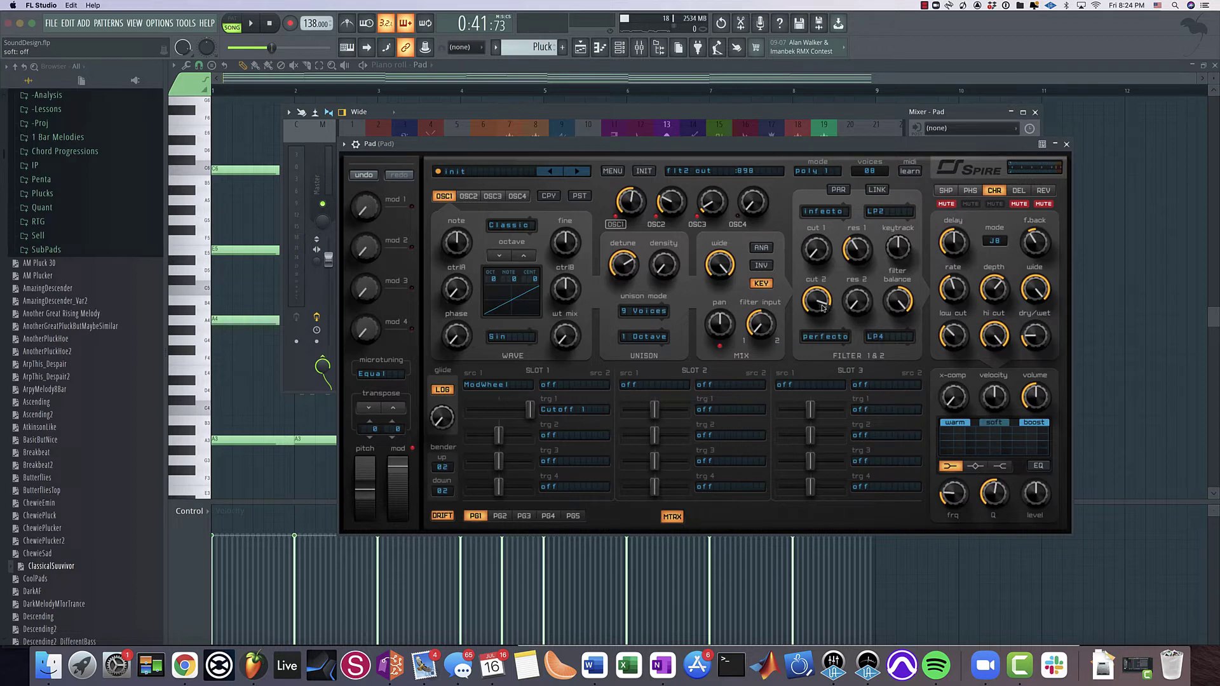
key("space")
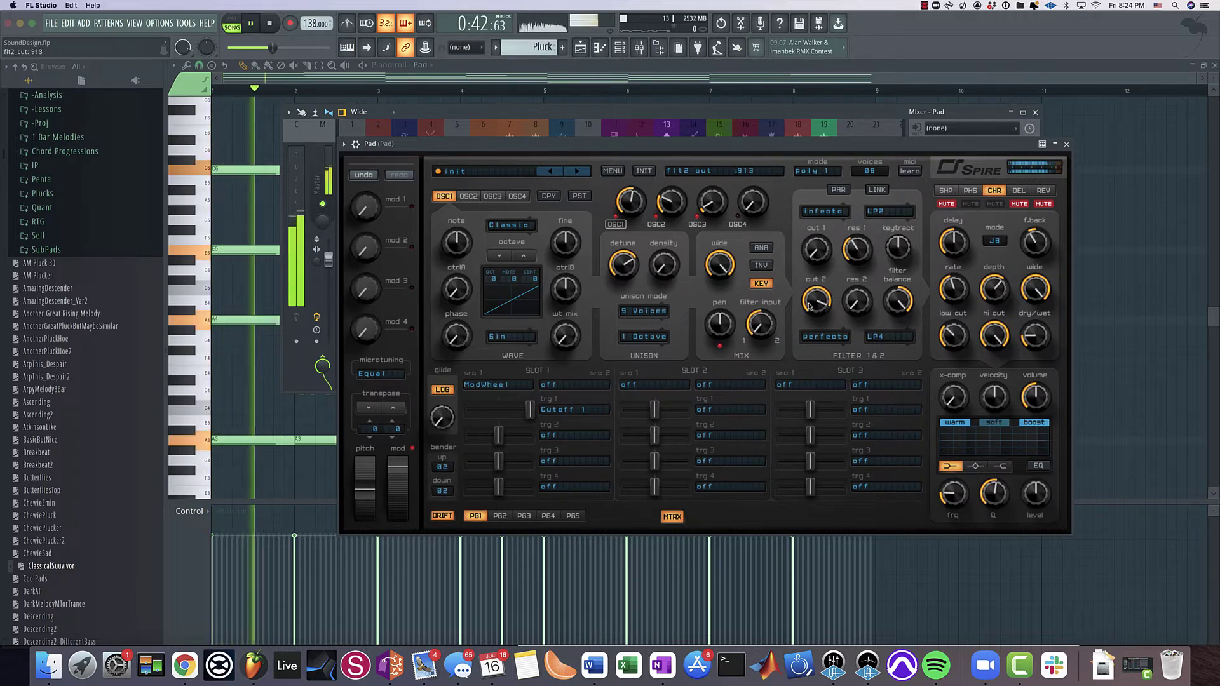
scroll(809, 308, "up", 2)
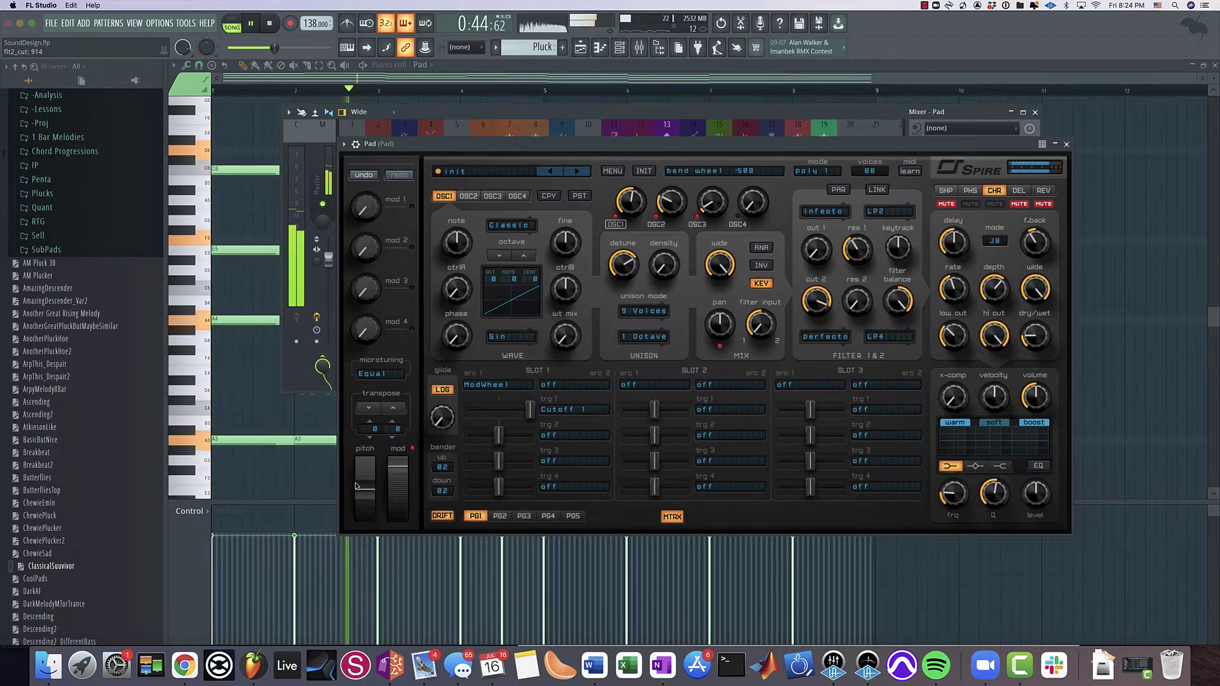
Lower the mod wheel in stages to about 447 while the pad plays to darken filter 1
scroll(398, 493, "down", 2)
scroll(398, 493, "down", 4)
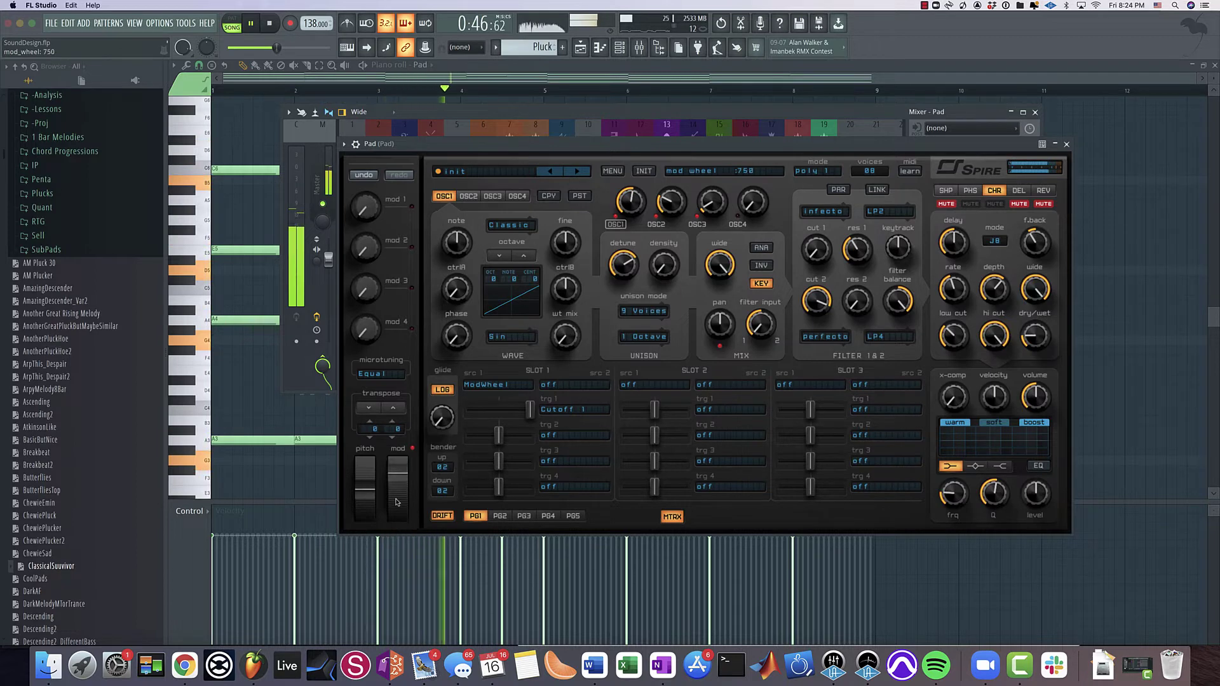
left_click_drag(396, 515, 402, 536)
Set envelope 1's release to about 647 and attack to about 393, and change its attack curve to Pow
left_click(477, 519)
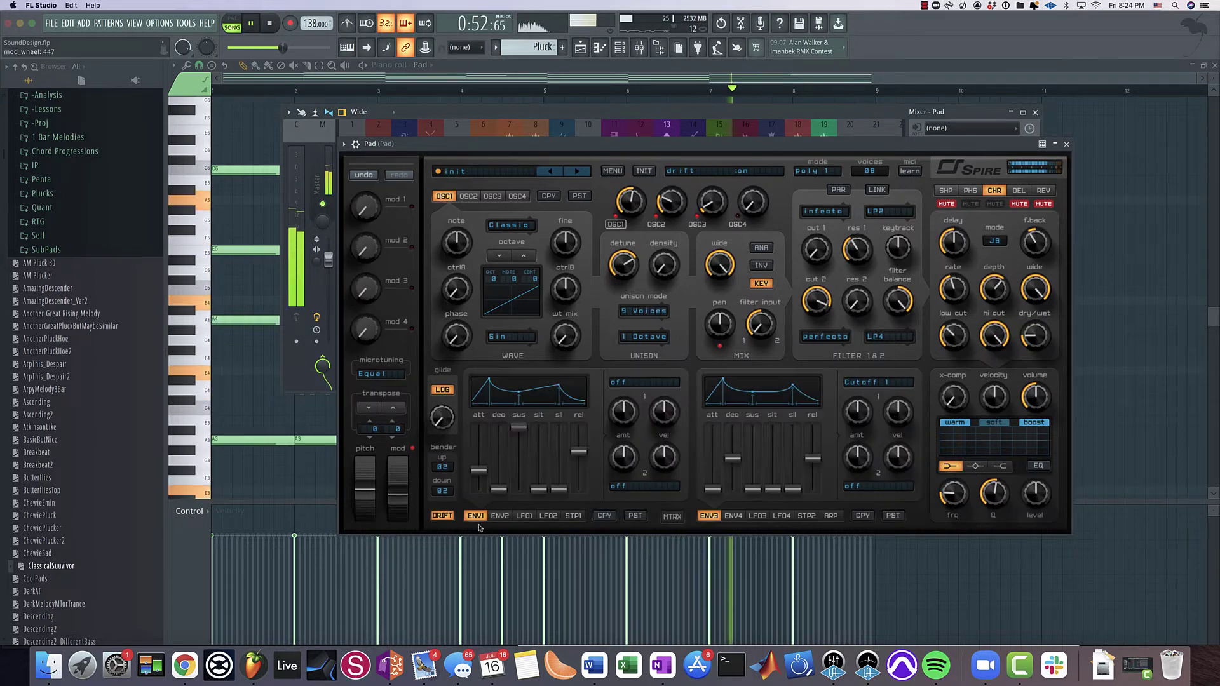
left_click_drag(580, 459, 579, 456)
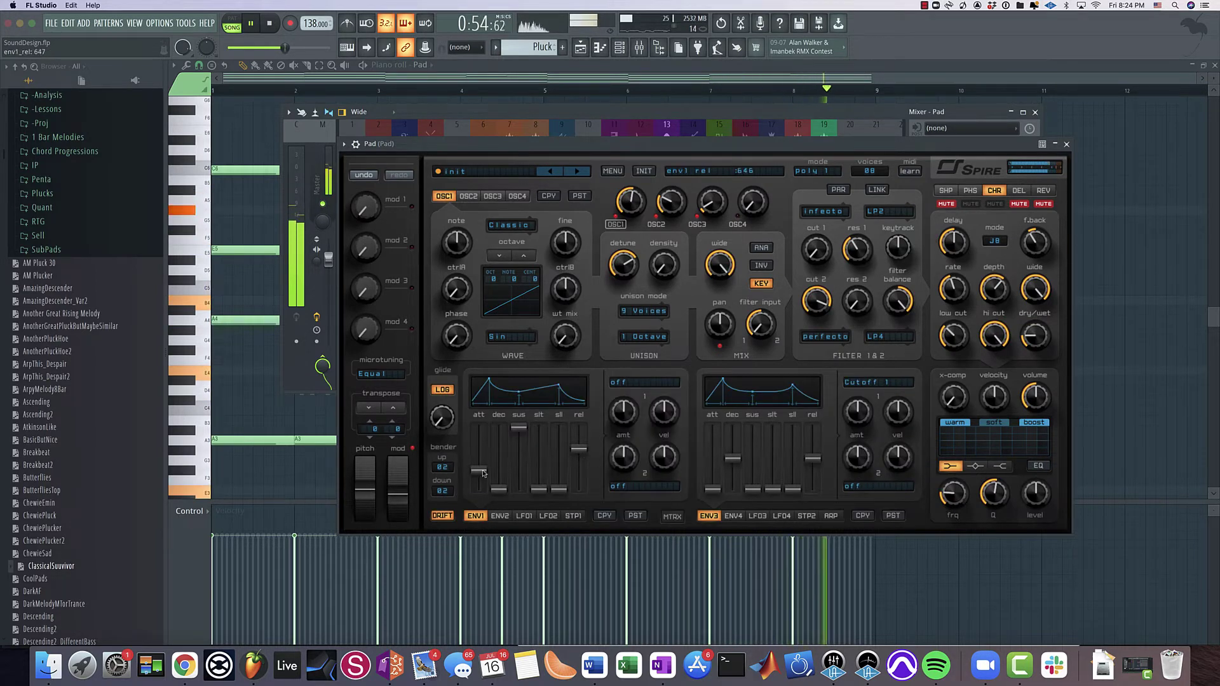
left_click_drag(483, 473, 482, 470)
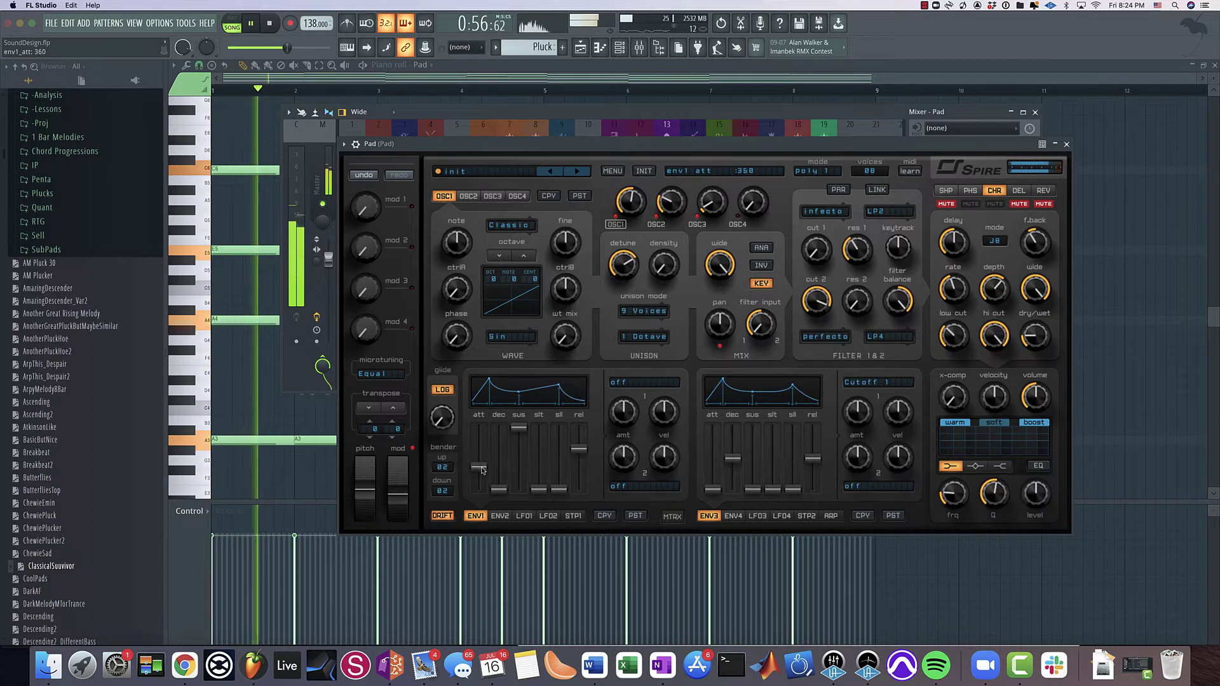
left_click_drag(399, 495, 407, 482)
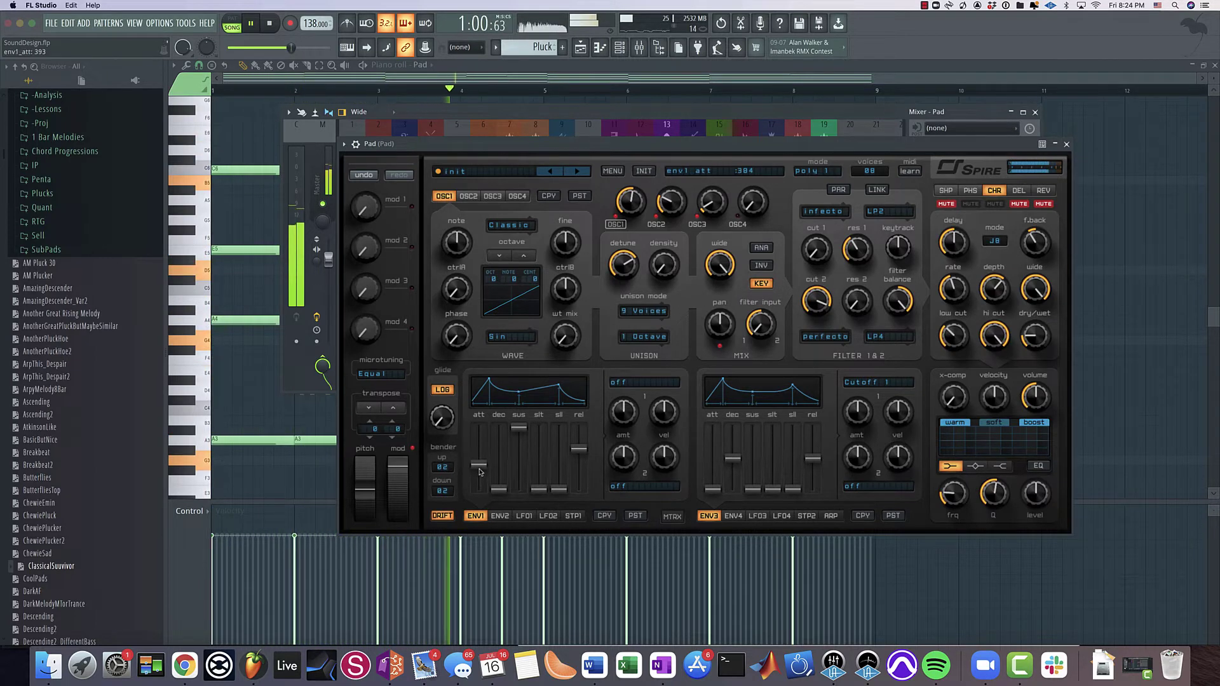
left_click_drag(479, 471, 486, 474)
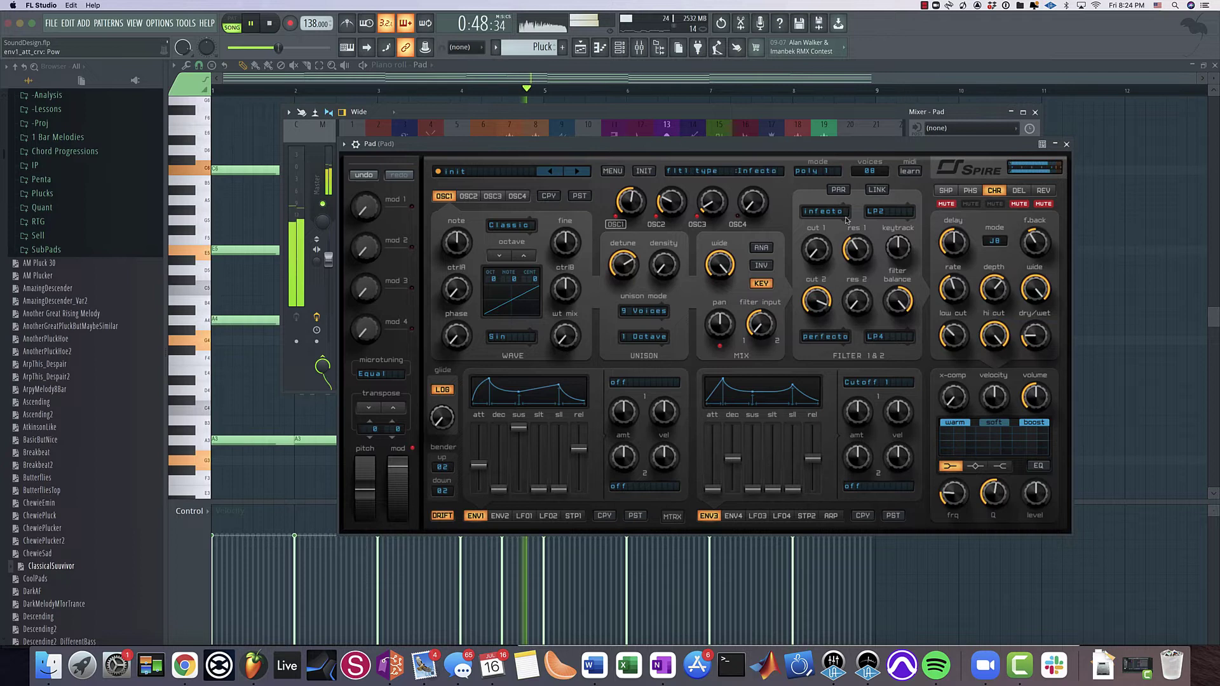
key("space")
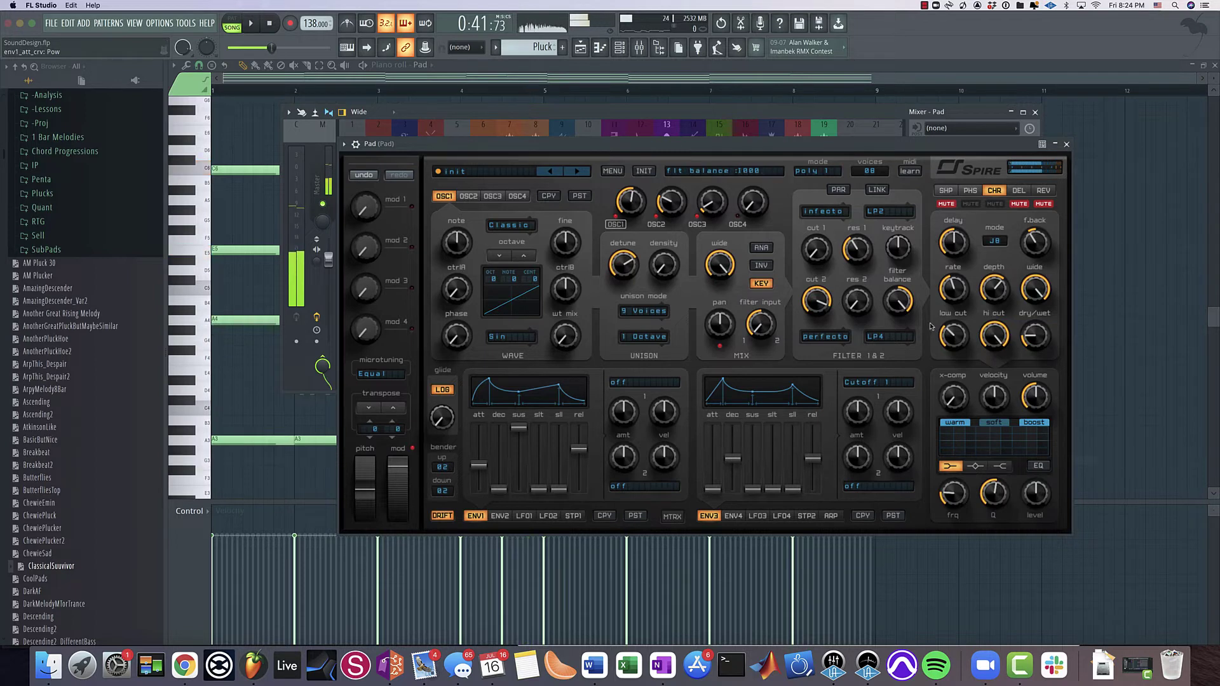
Show the phaser settings and route LFO 1 to All Osc Pitch with an amount of about 528
left_click(972, 190)
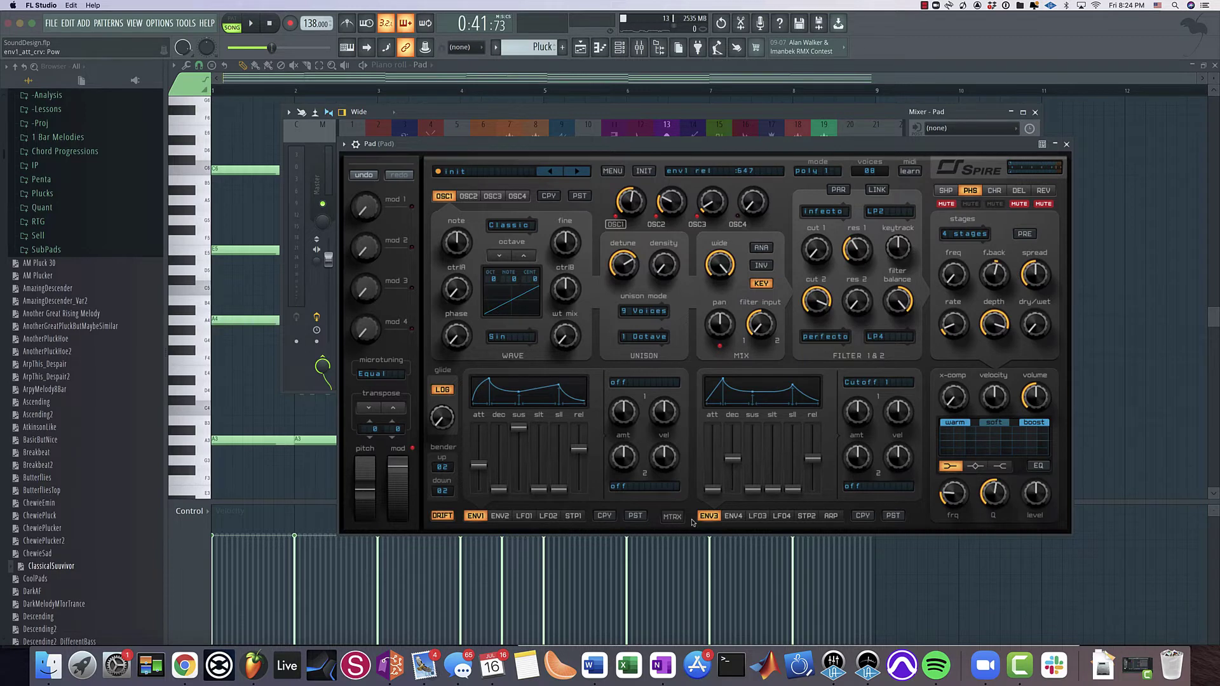
left_click(672, 516)
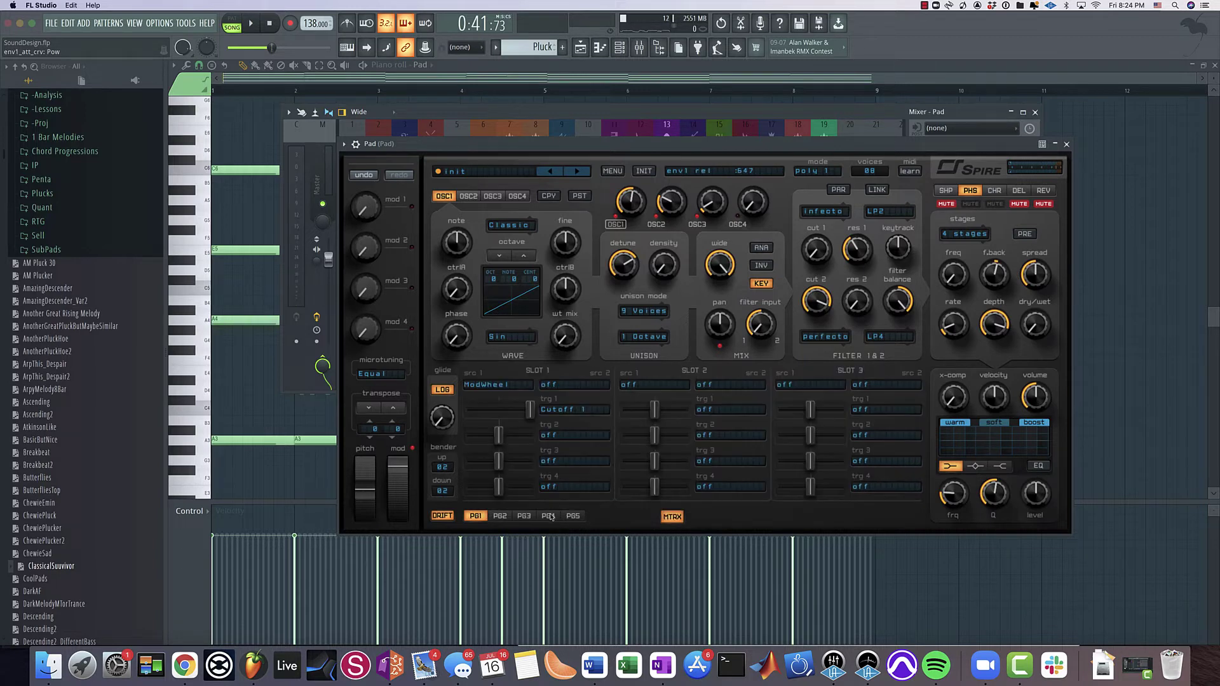
left_click(669, 518)
left_click(523, 516)
left_click(626, 382)
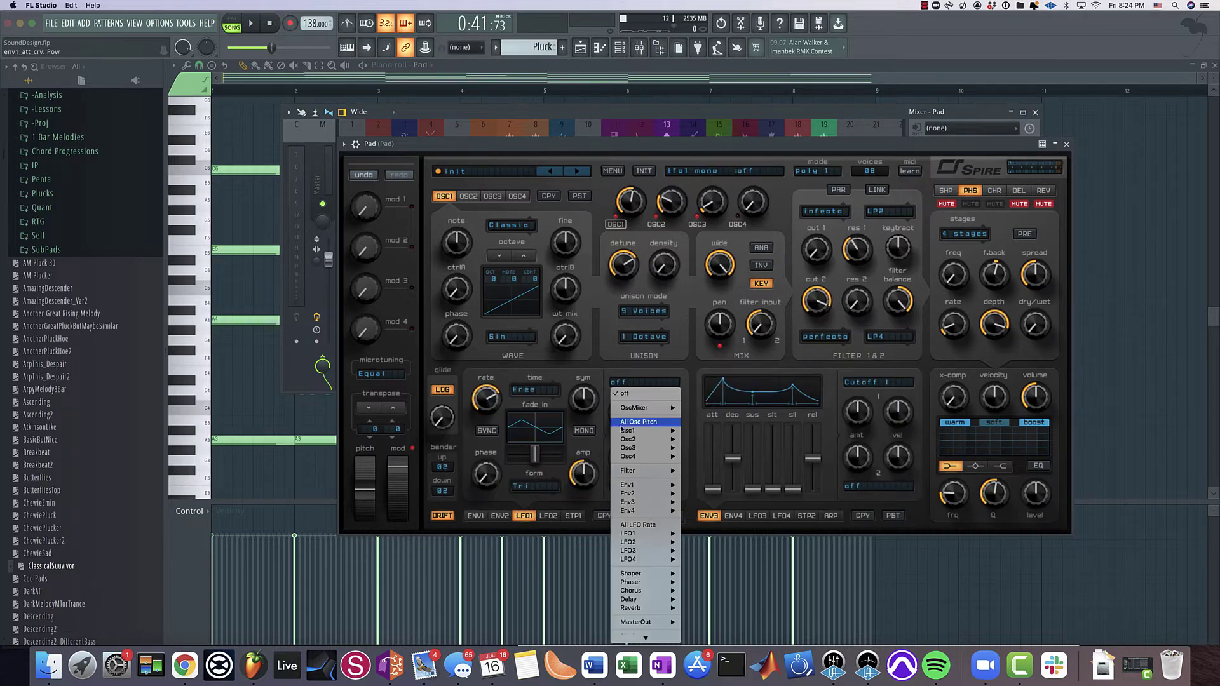
left_click(555, 408)
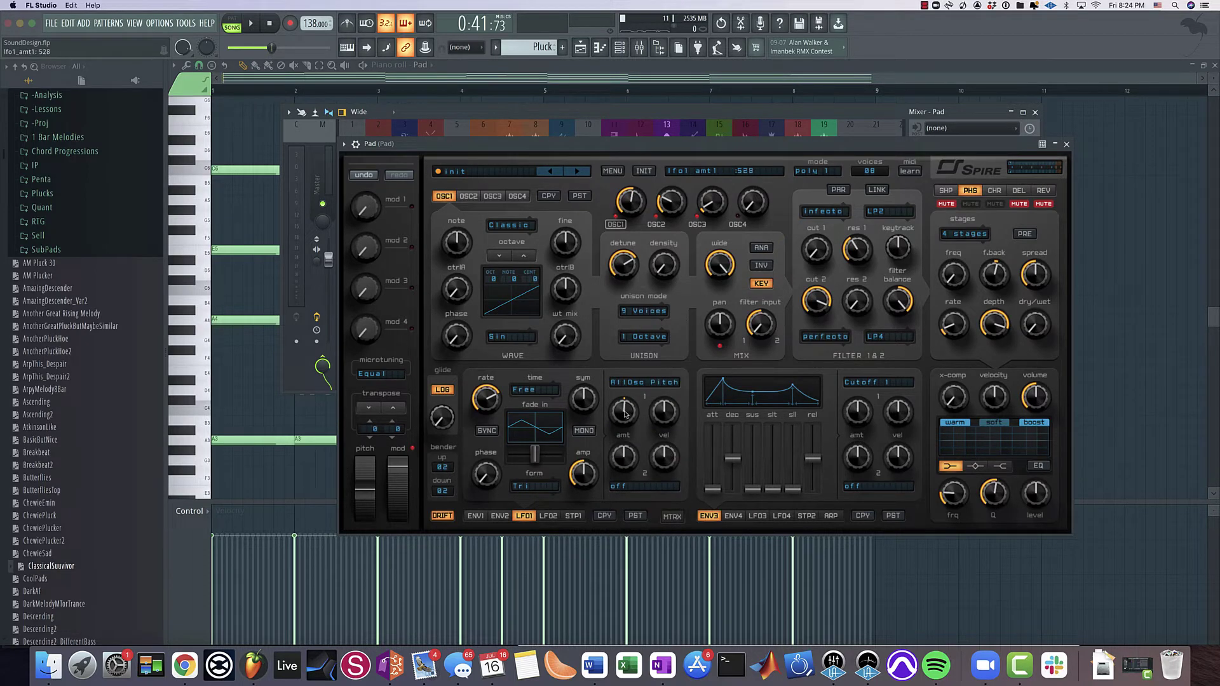
Play the chords and lower LFO 1's rate to about 372 and its amp to near the minimum
key("space")
left_click_drag(583, 473, 584, 492)
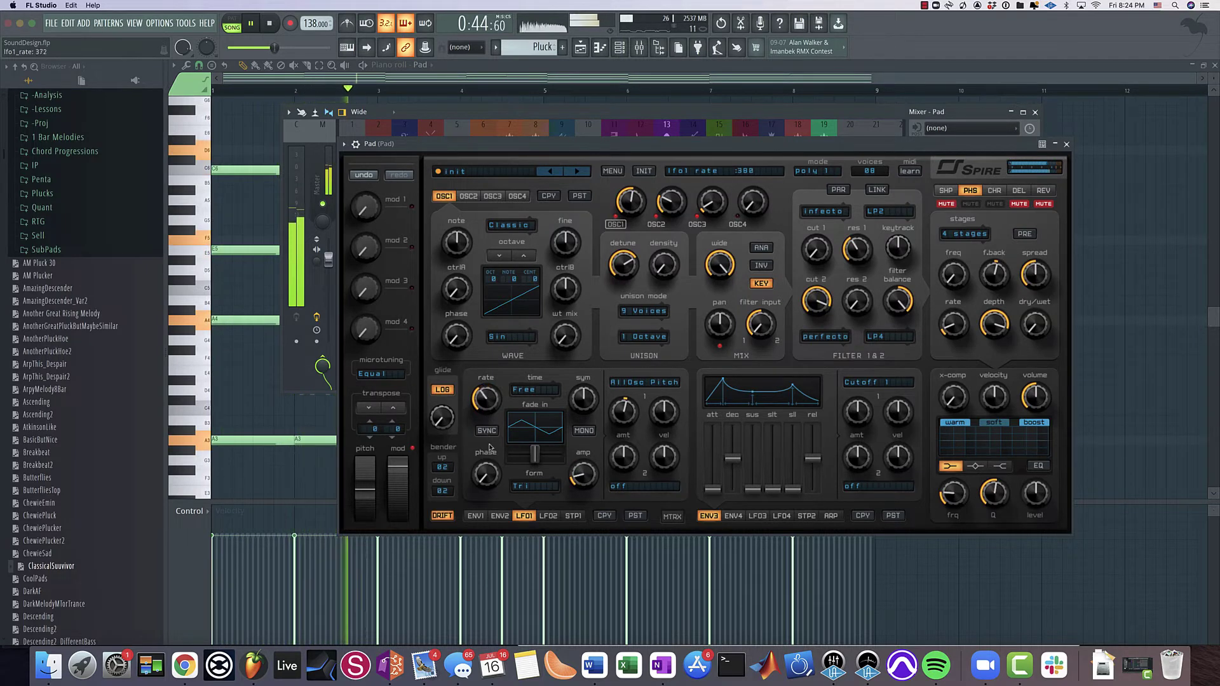
left_click_drag(572, 469, 587, 486)
mouse_move(534, 454)
left_mouse_down()
mouse_move(546, 458)
mouse_move(535, 458)
left_mouse_up()
Change LFO 1's waveform to Sin and set its fade-in to about 282
left_click(534, 486)
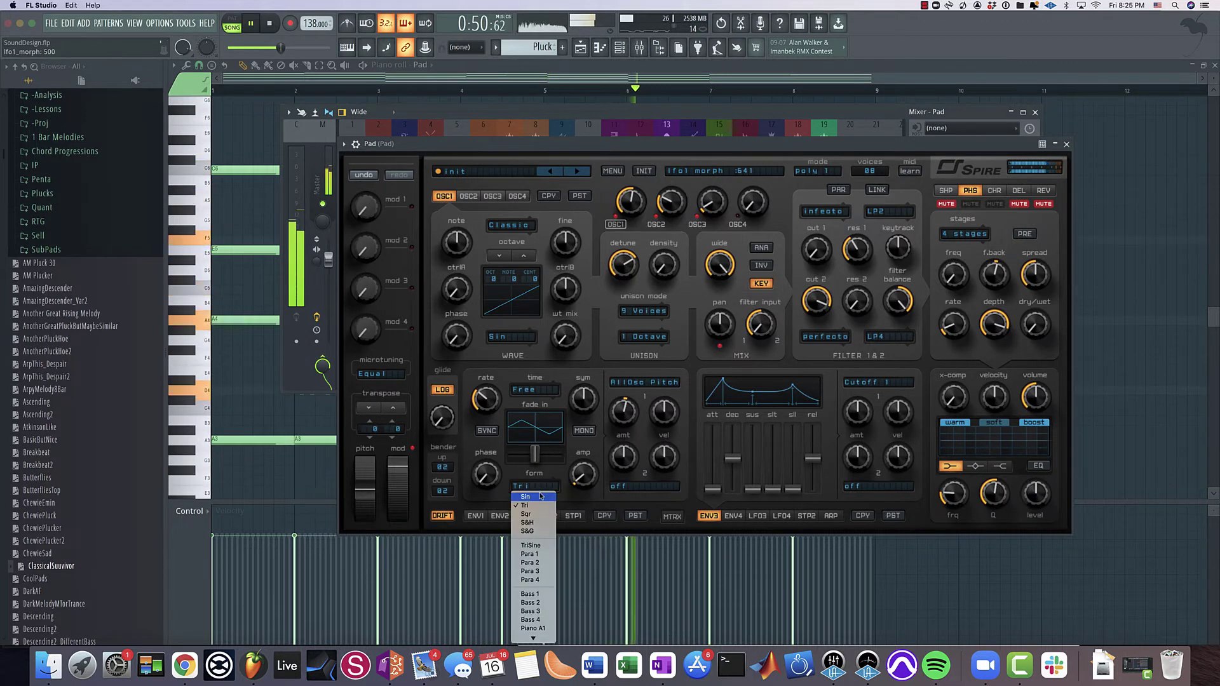
left_click(537, 502)
left_click(534, 486)
left_click(537, 502)
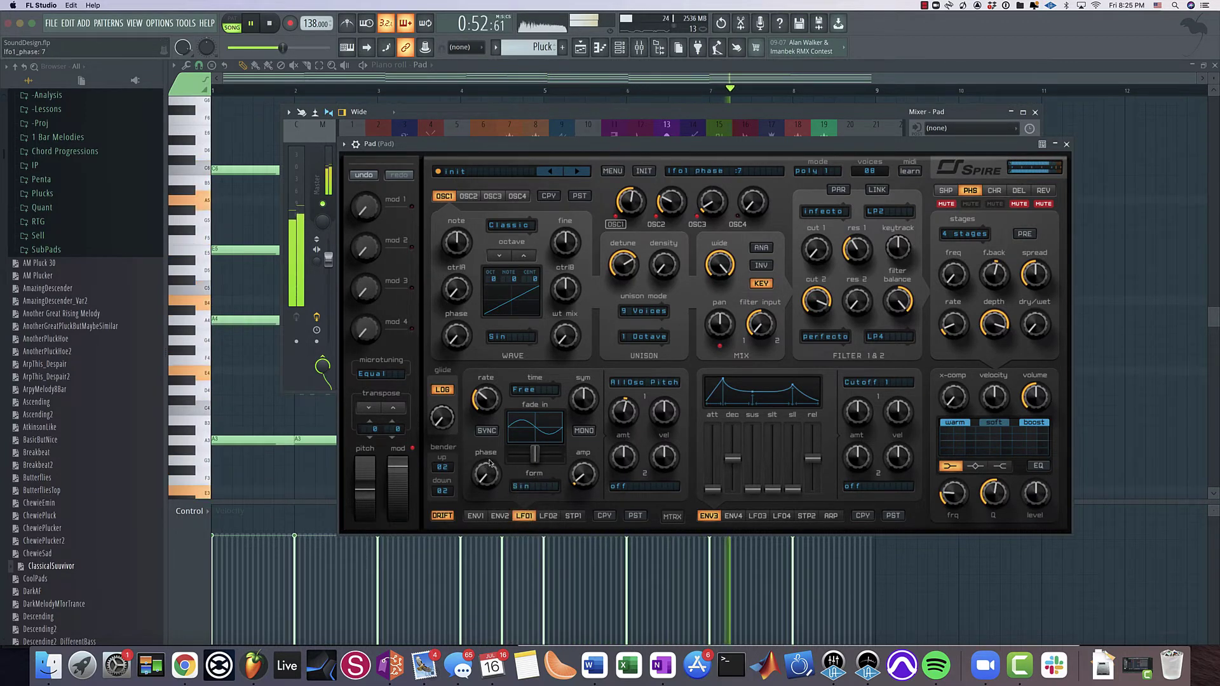
key("space")
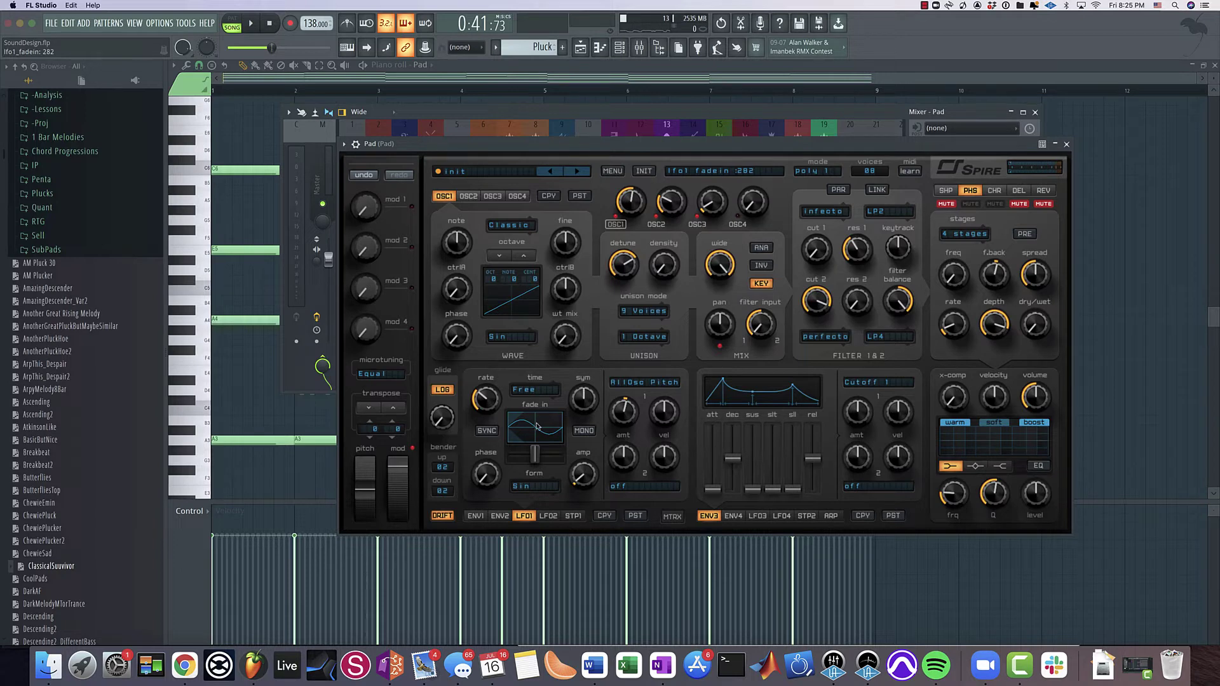
Raise LFO 1's pitch amount to about 540 and settle its amp at about 30 while the chords play
key("space")
scroll(532, 432, "up", 3)
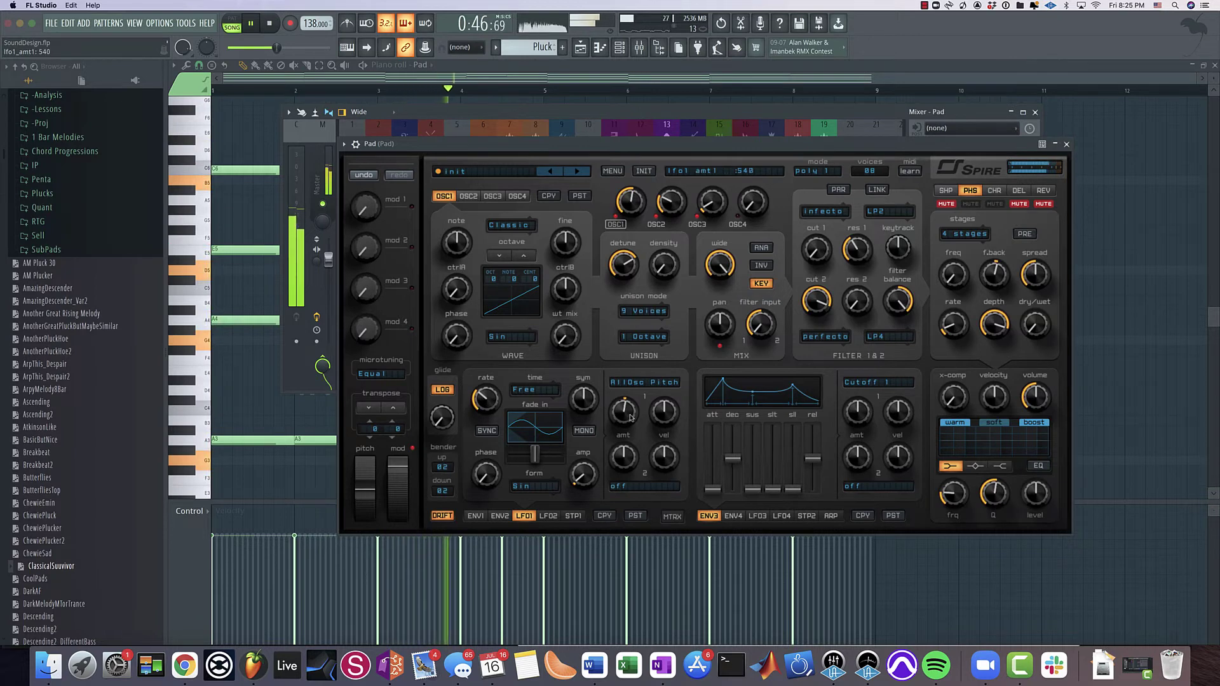
scroll(629, 418, "down", 1)
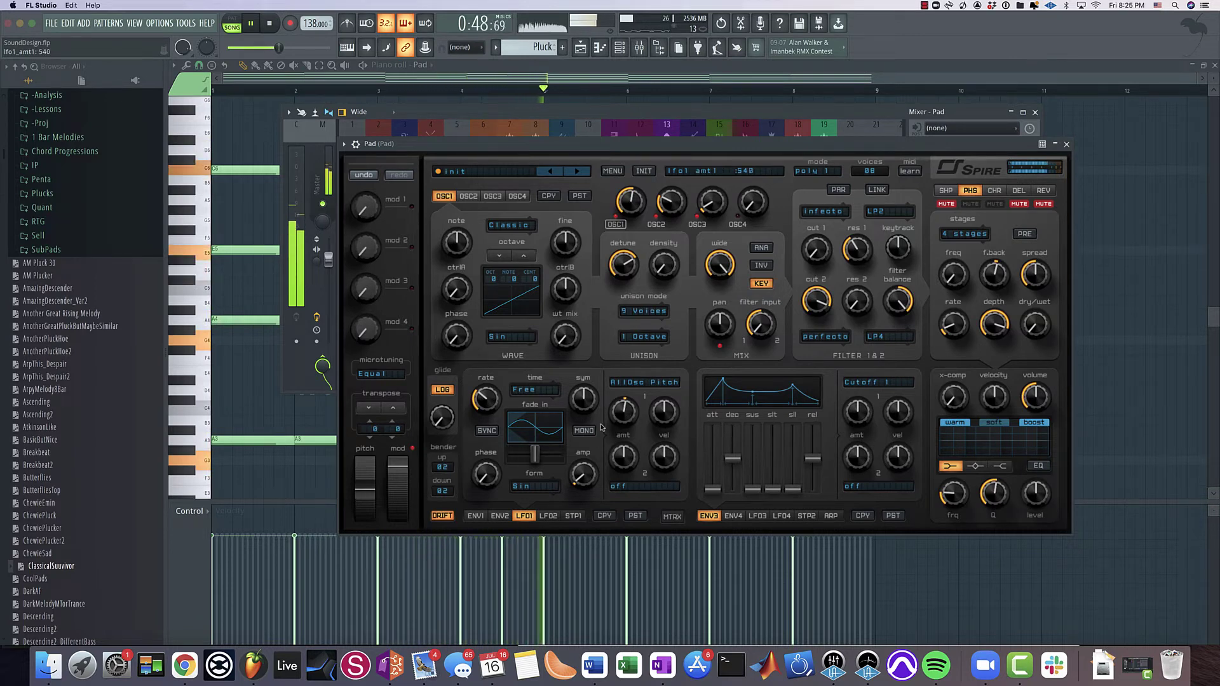
scroll(589, 465, "up", 8)
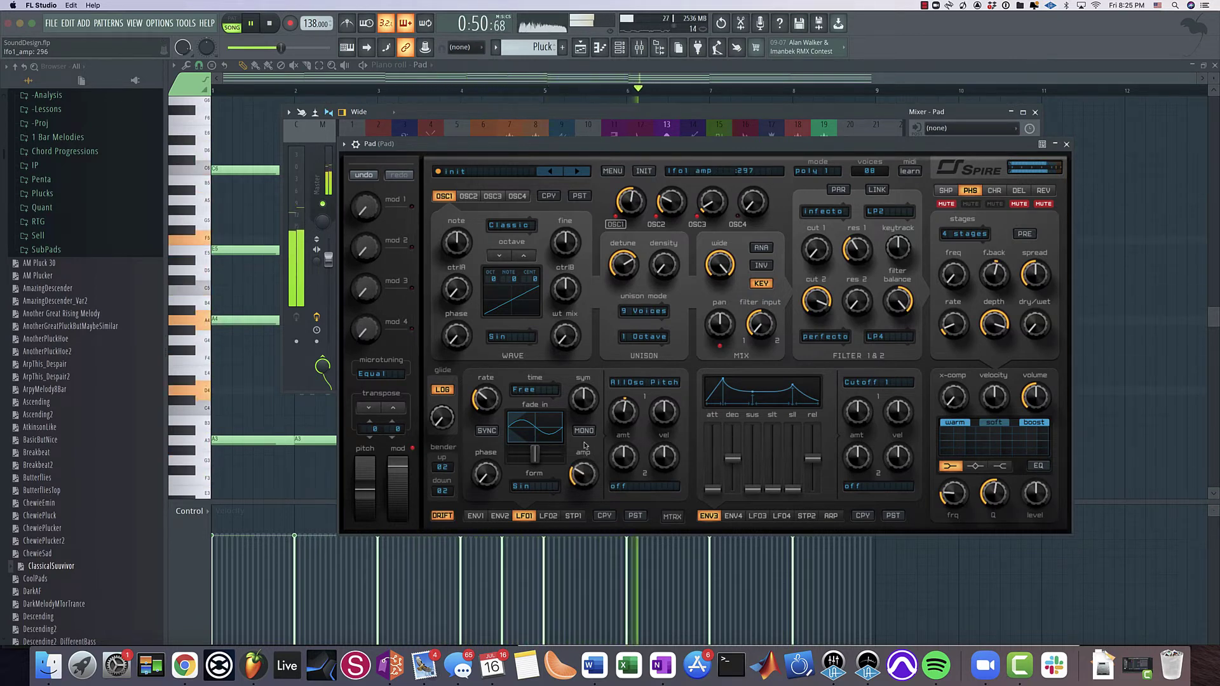
scroll(585, 473, "down", 11)
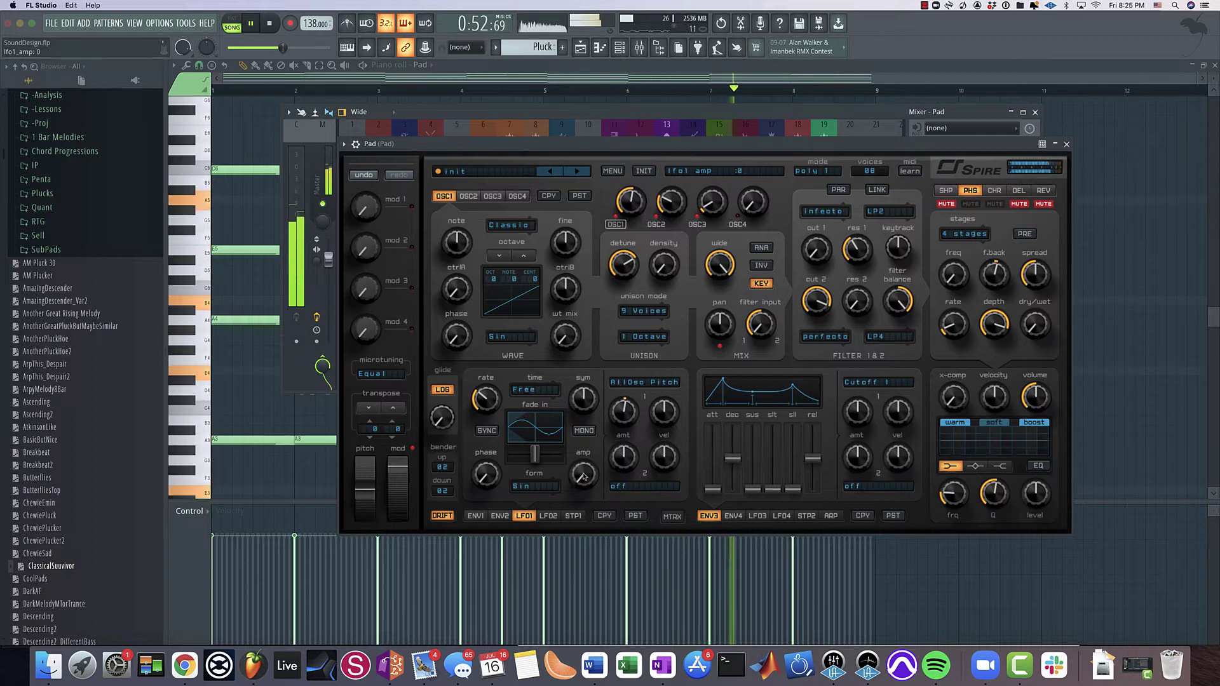
scroll(585, 473, "up", 2)
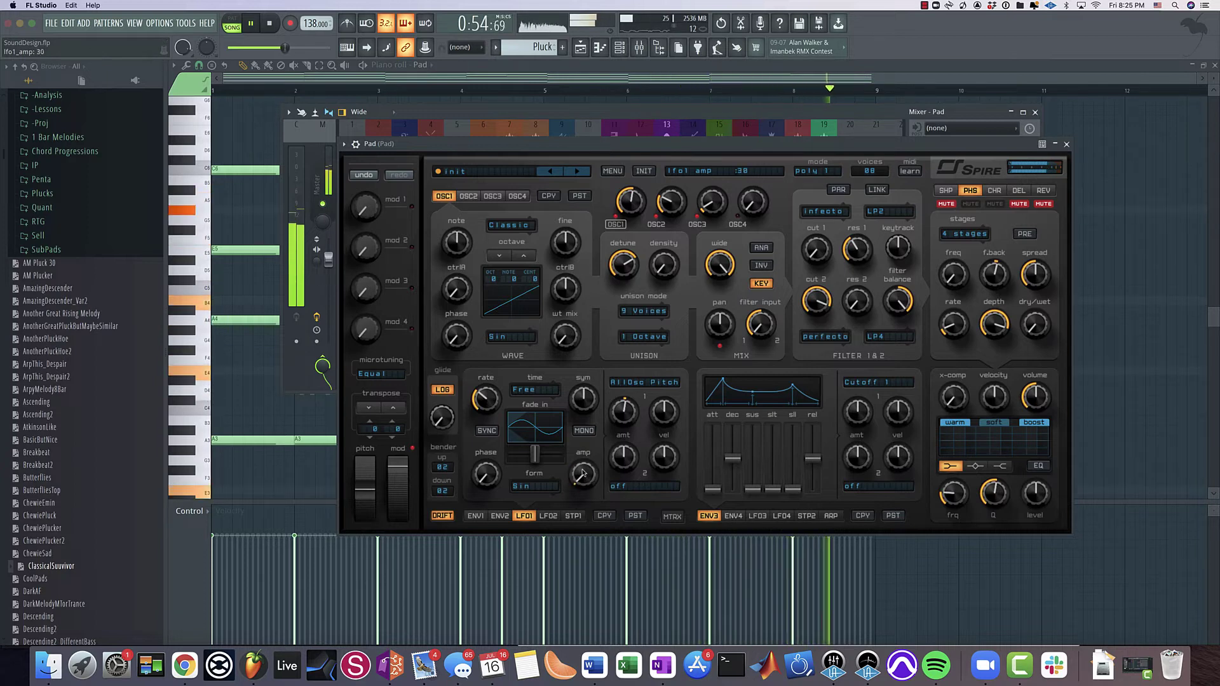
key("space")
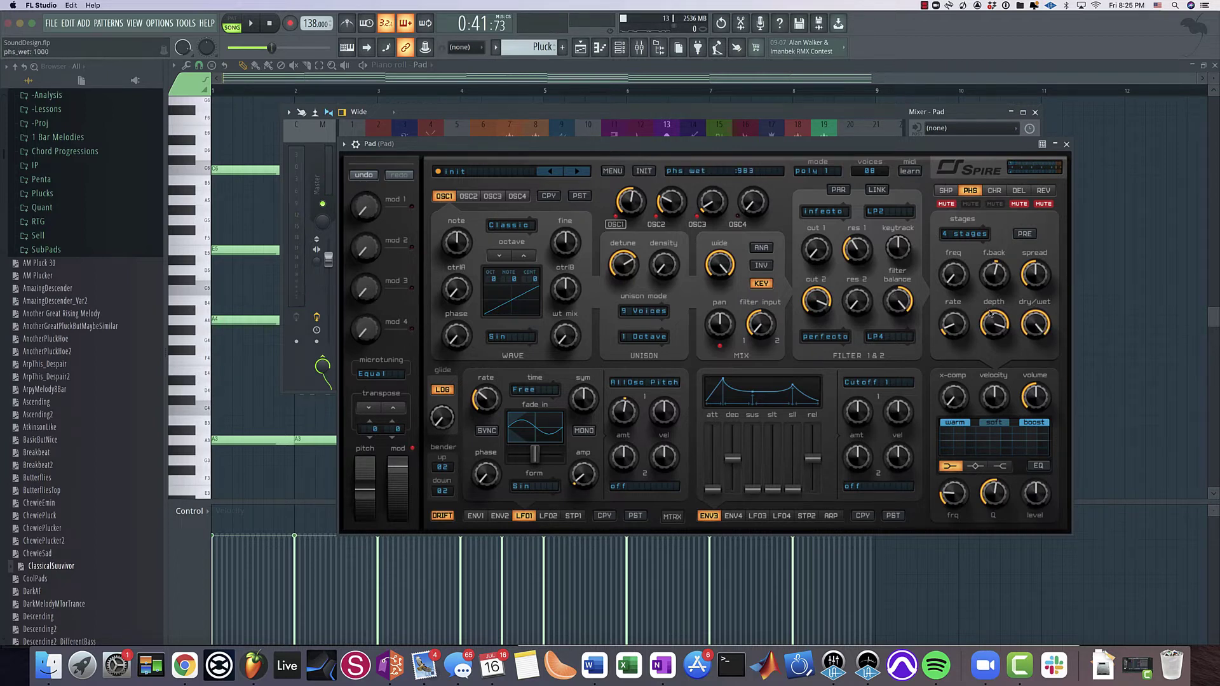
Play the chords while sweeping the phaser's frequency, setting its rate to about 179 and its dry/wet to about 193
key("space")
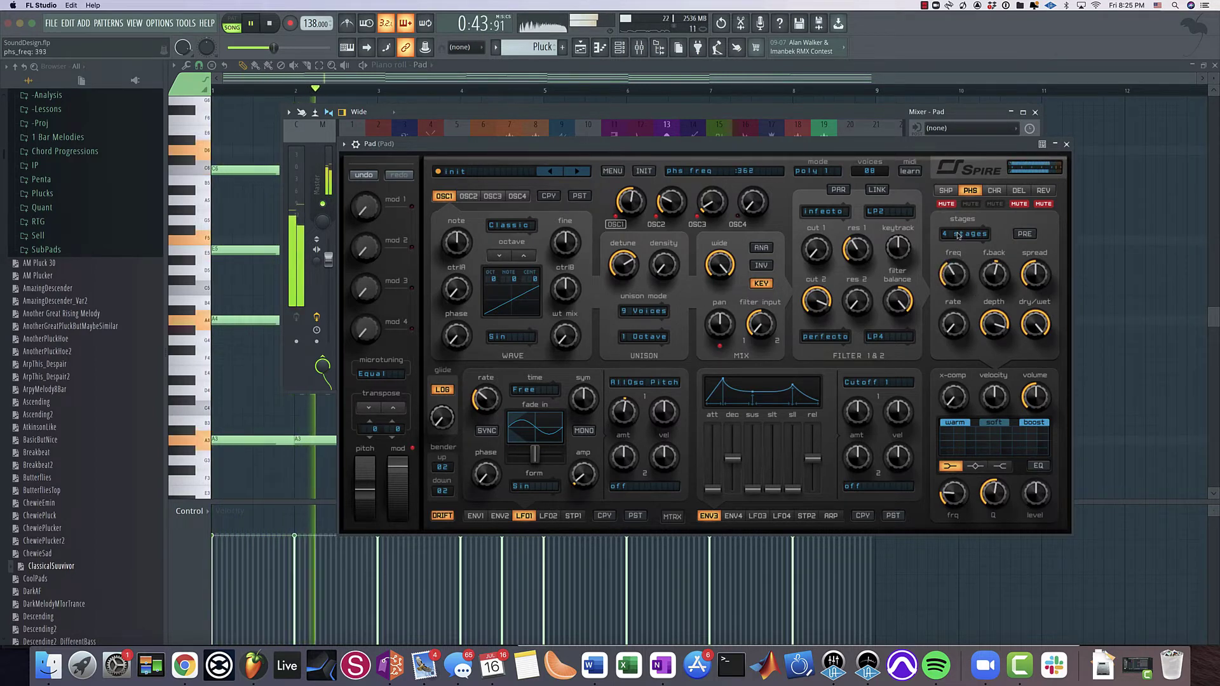
left_click_drag(960, 252, 958, 207)
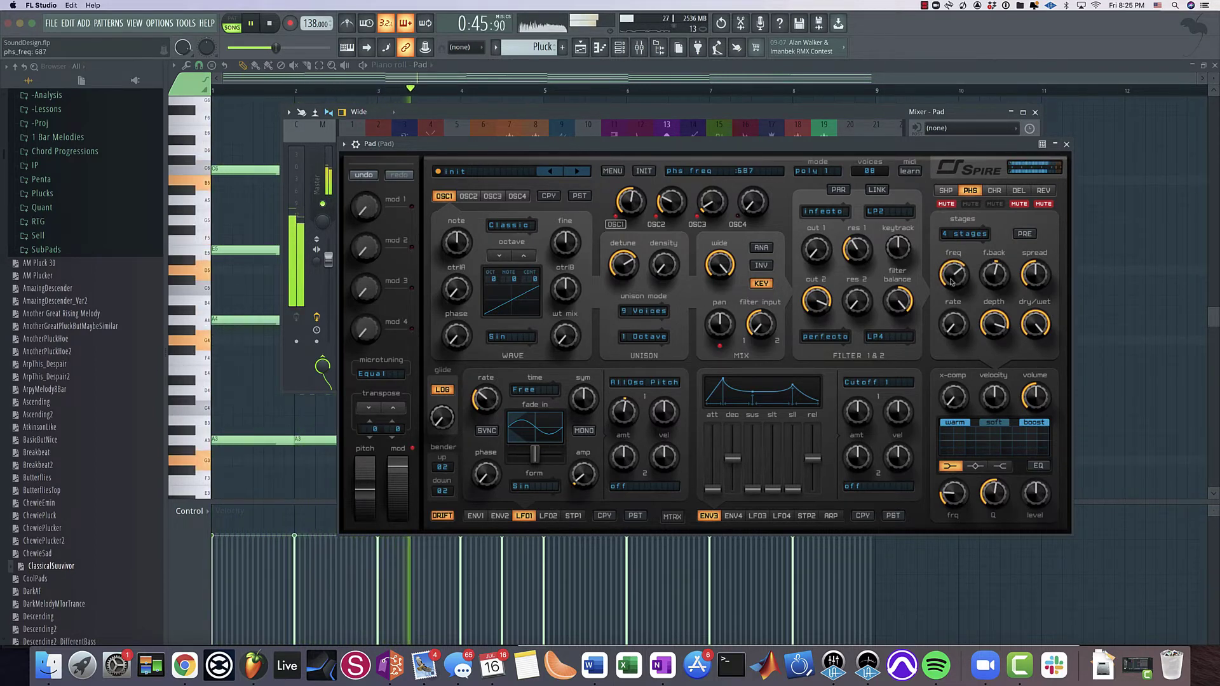
left_click_drag(1017, 323, 1023, 280)
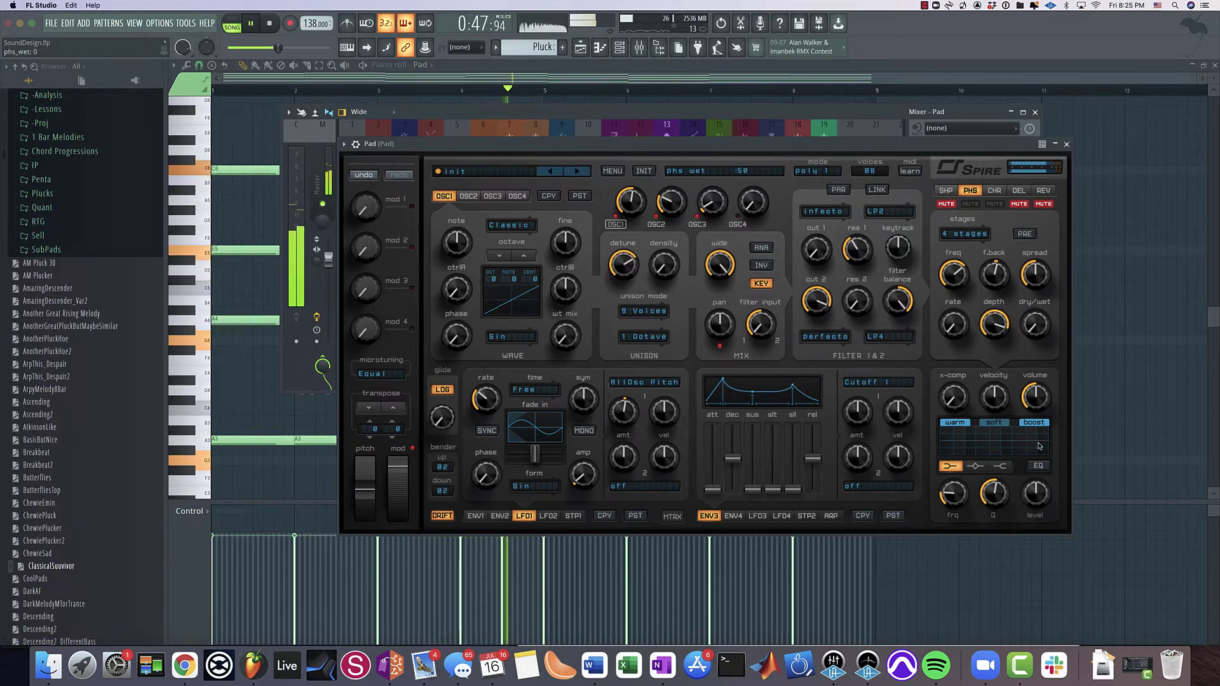
key("ctrl+z")
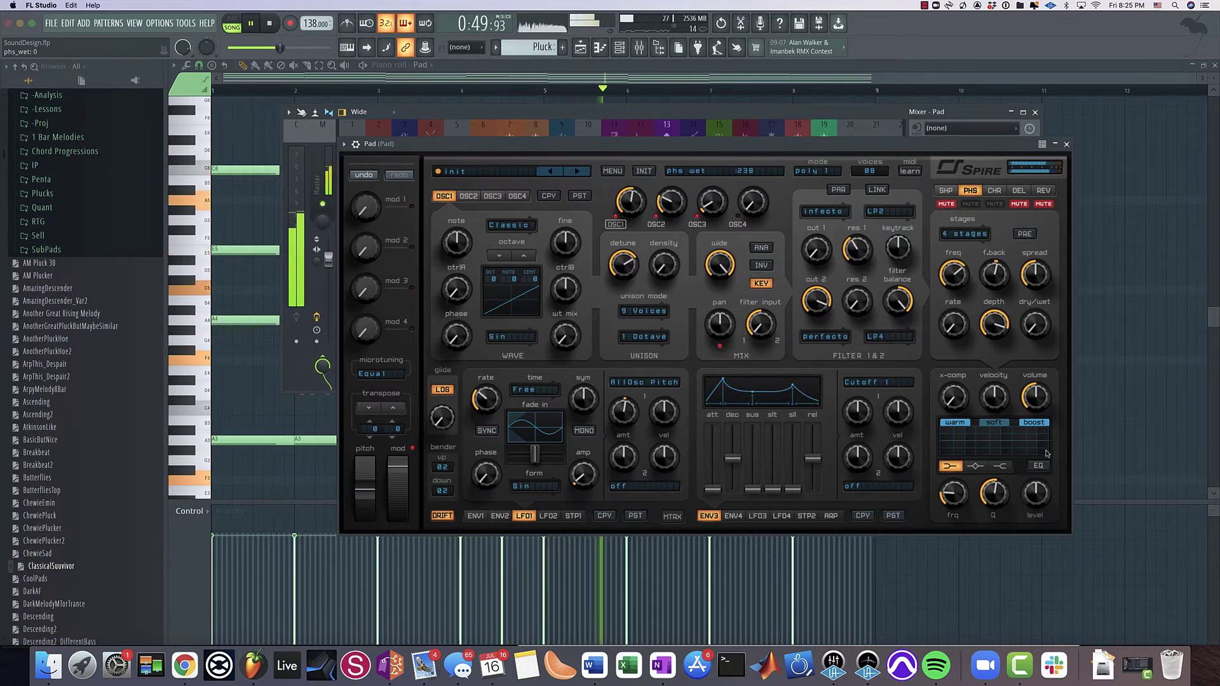
key("space")
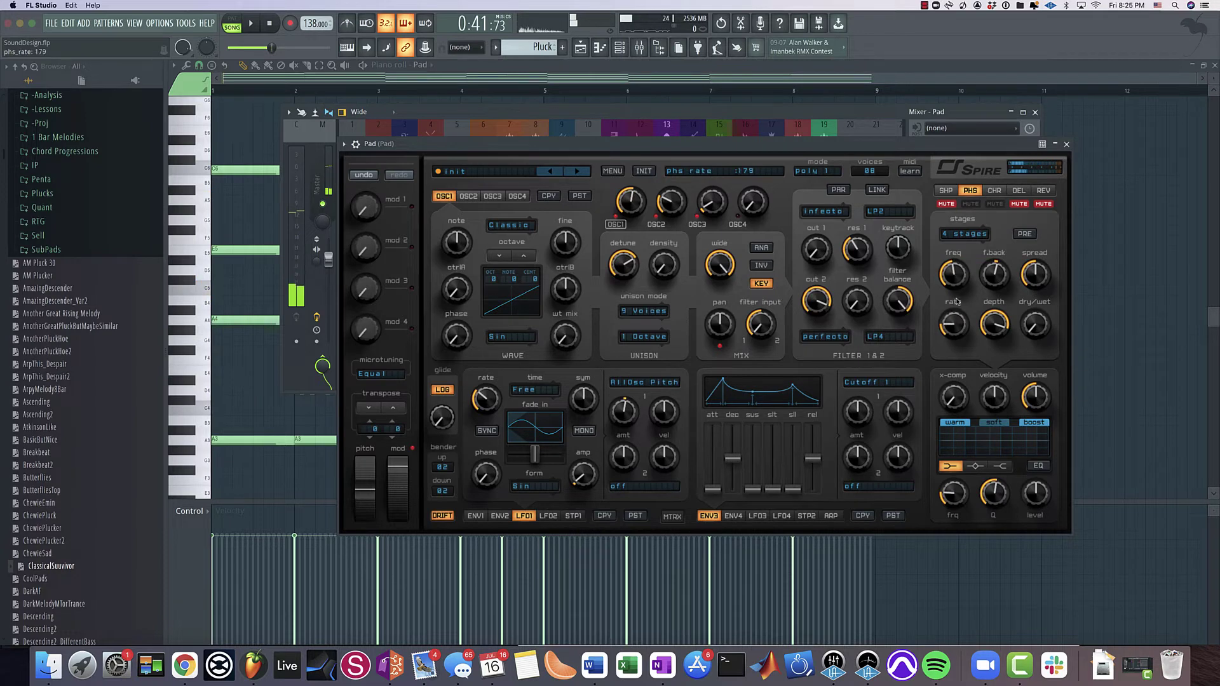
key("space")
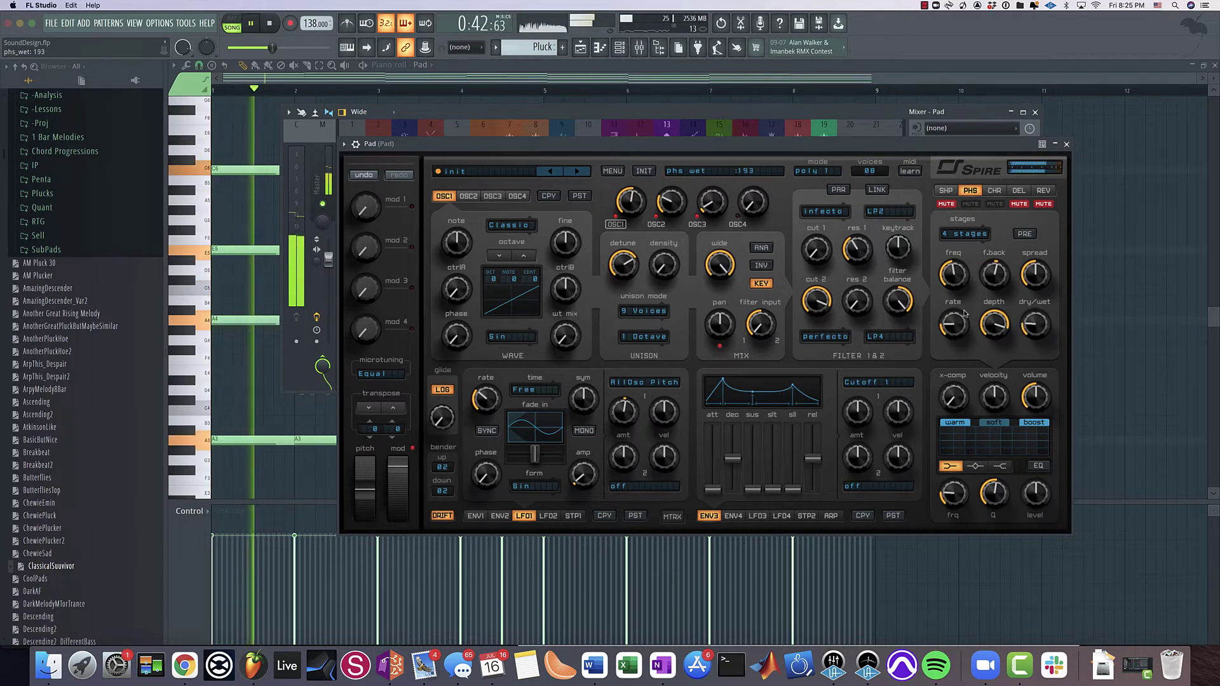
Set the phaser's spread to about 472, feedback to about 586 and dry/wet to about 89, toggling its mute to compare
left_click_drag(953, 276, 979, 315)
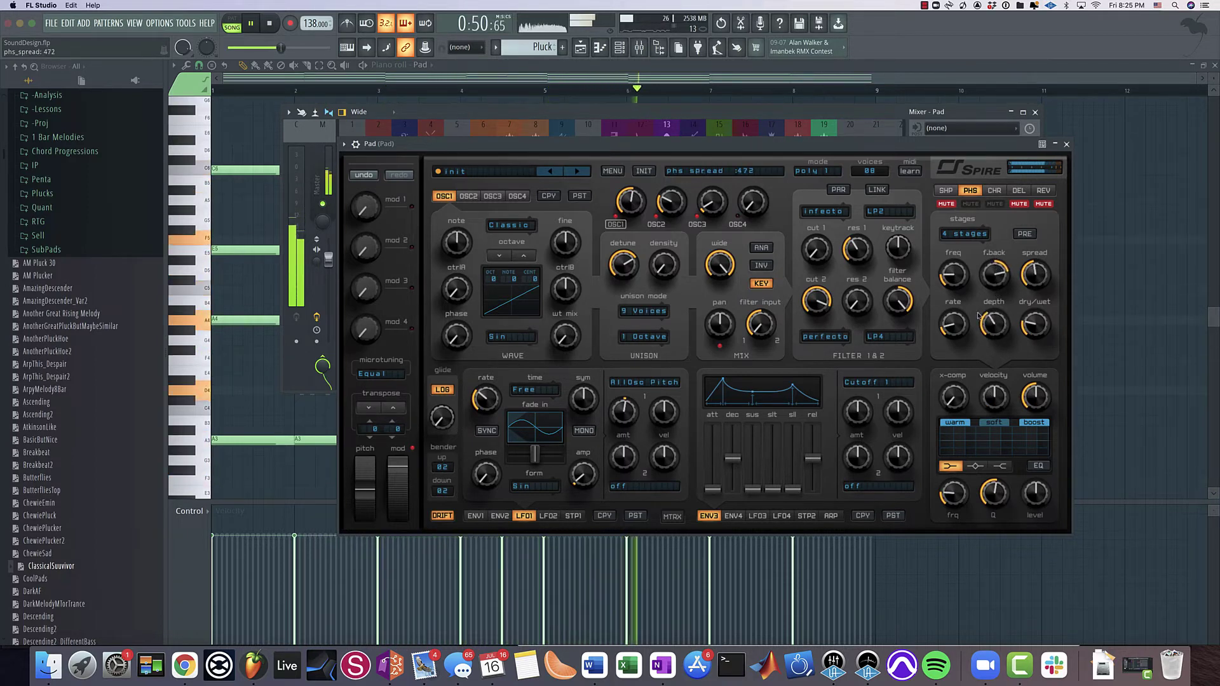
left_click_drag(1034, 324, 982, 293)
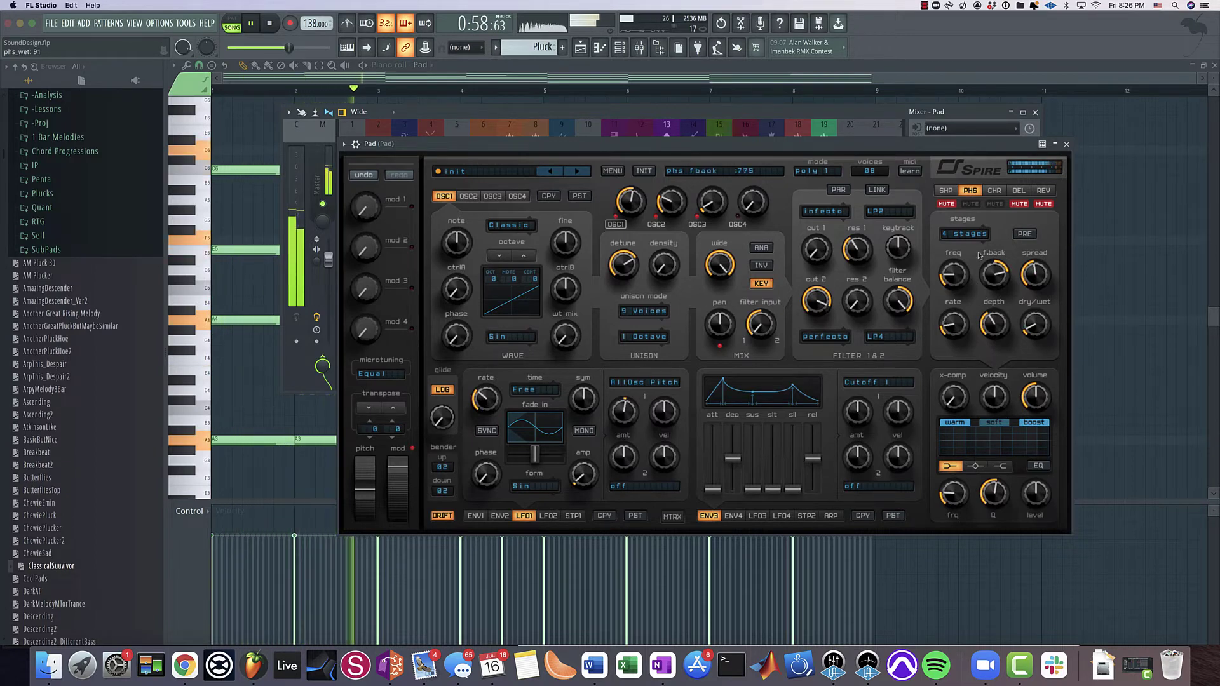
left_click(971, 204)
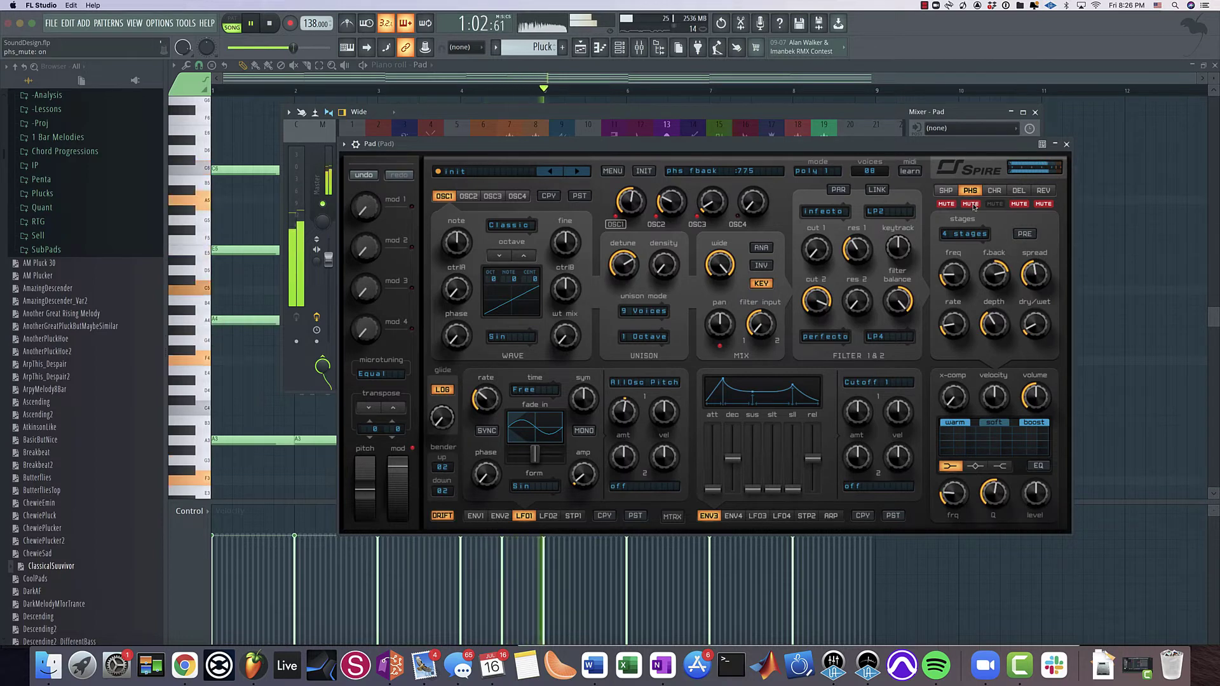
left_click(972, 204)
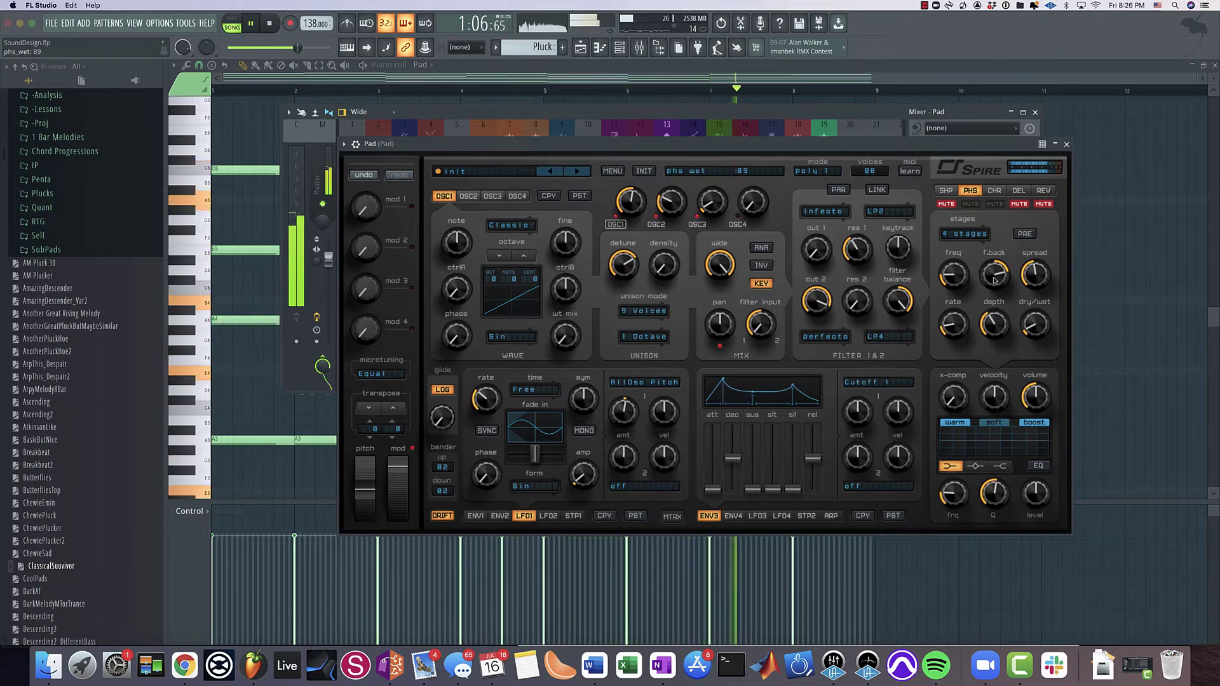
left_click_drag(953, 274, 991, 298)
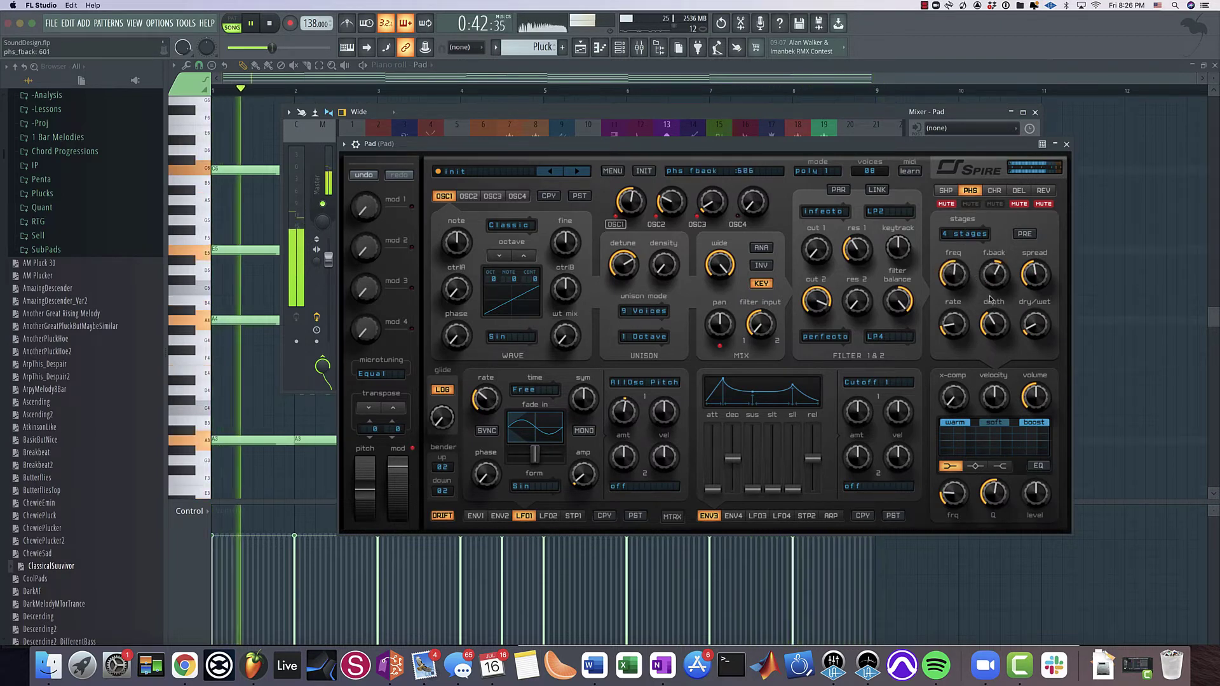
Change the phaser to 2 stages
left_click(964, 234)
left_click(963, 253)
left_click(969, 235)
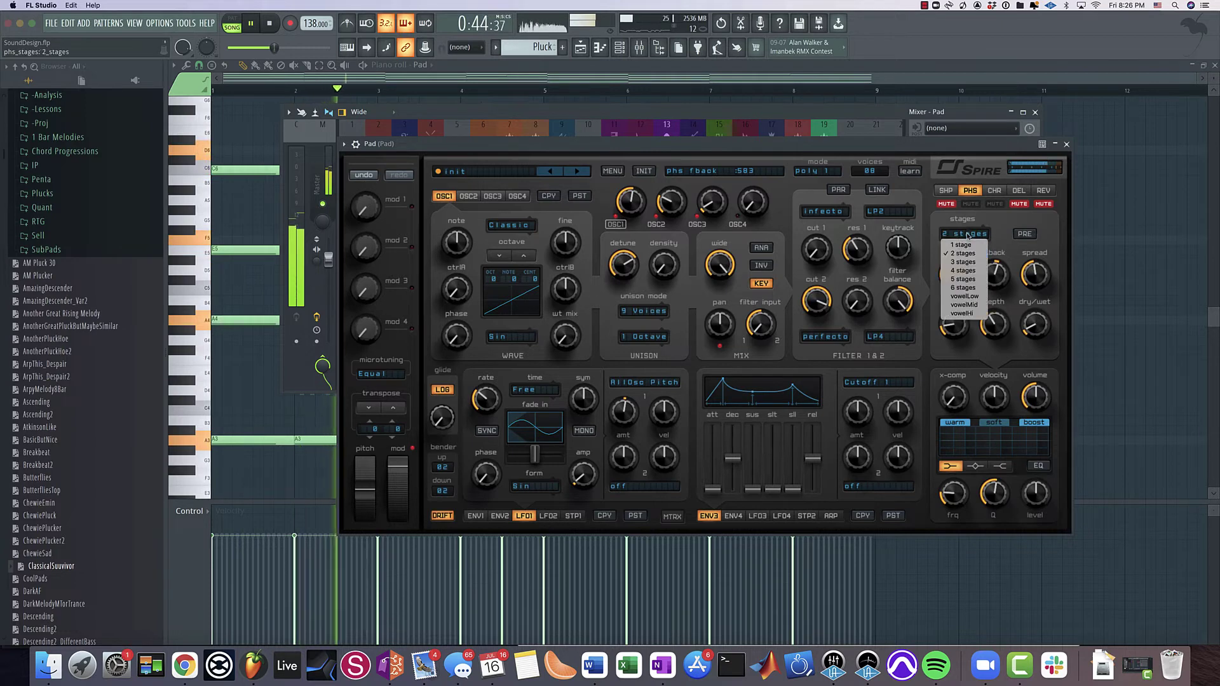
left_click(985, 219)
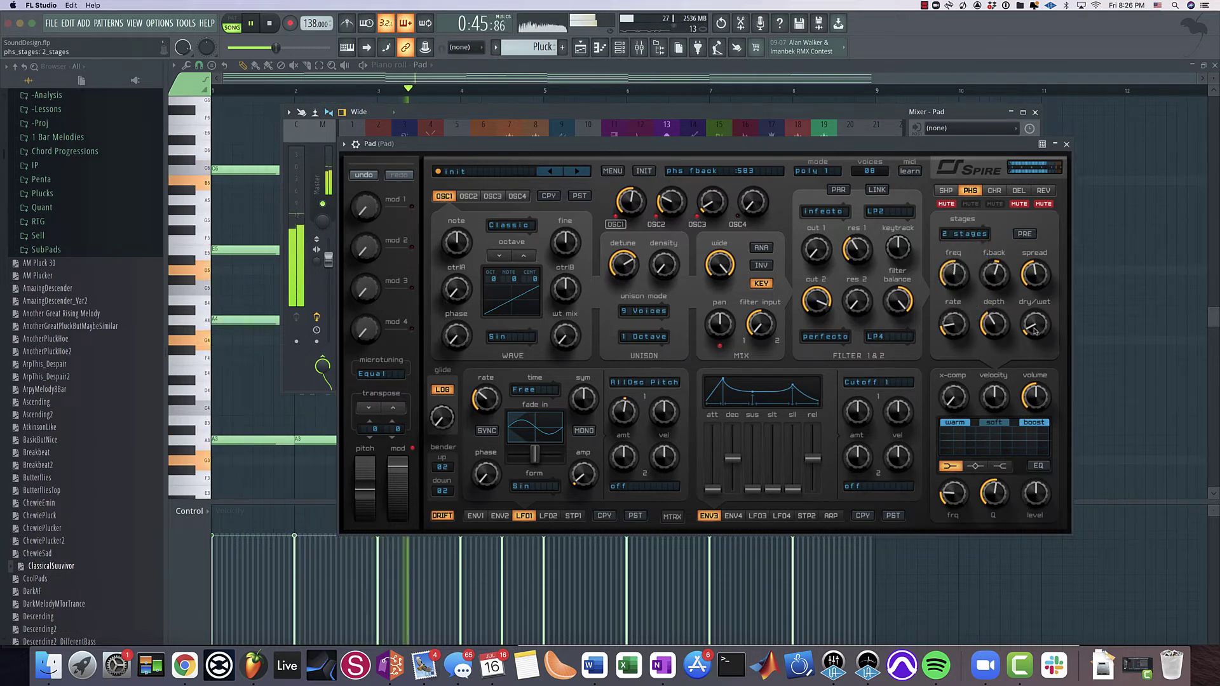
Toggle the phaser's mute and replay the chords to compare the pad with and without the effect
left_click(971, 204)
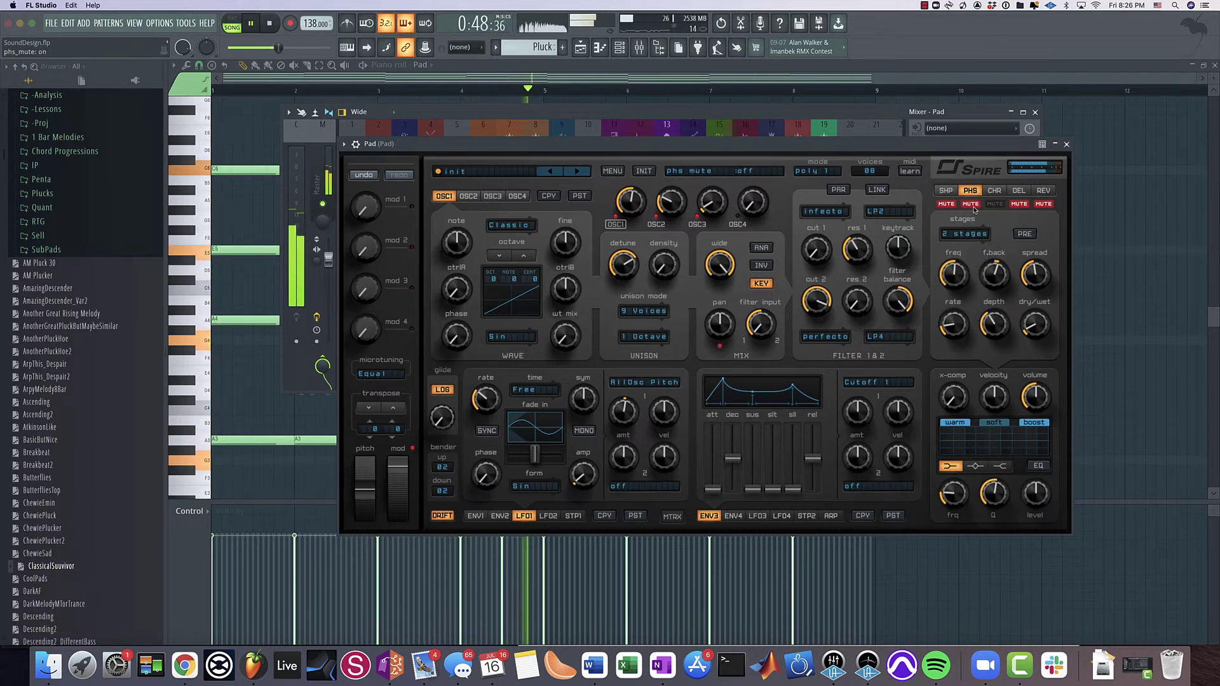
left_click(970, 204)
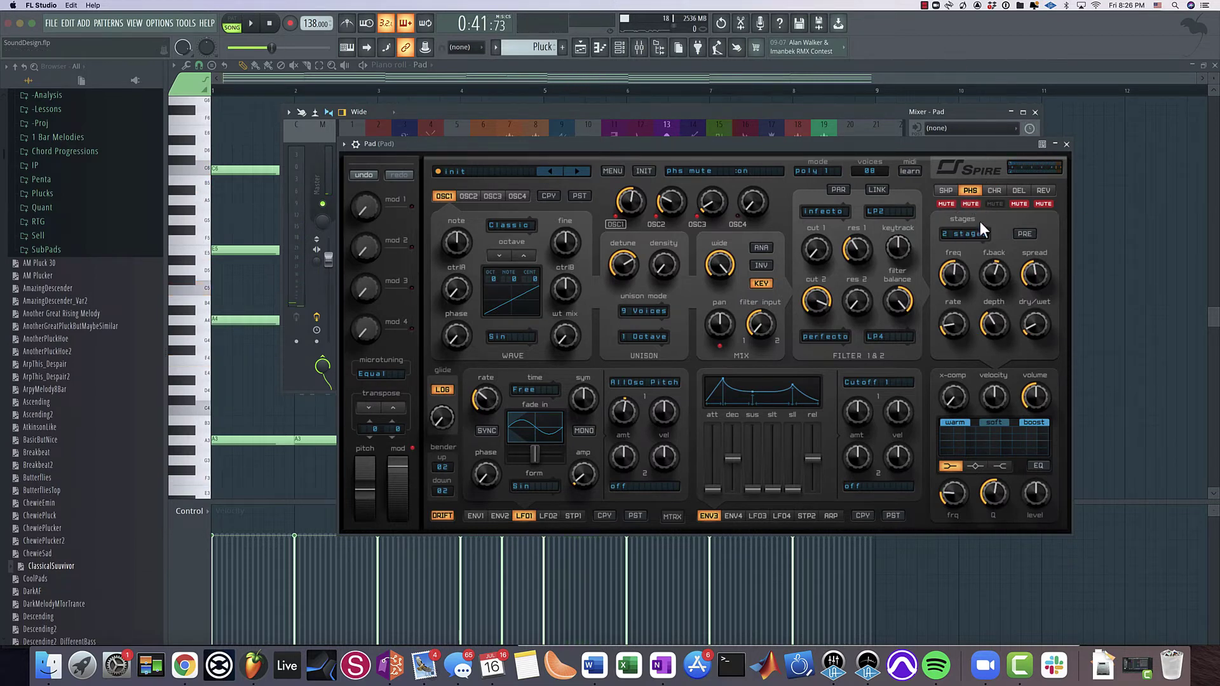
key("space")
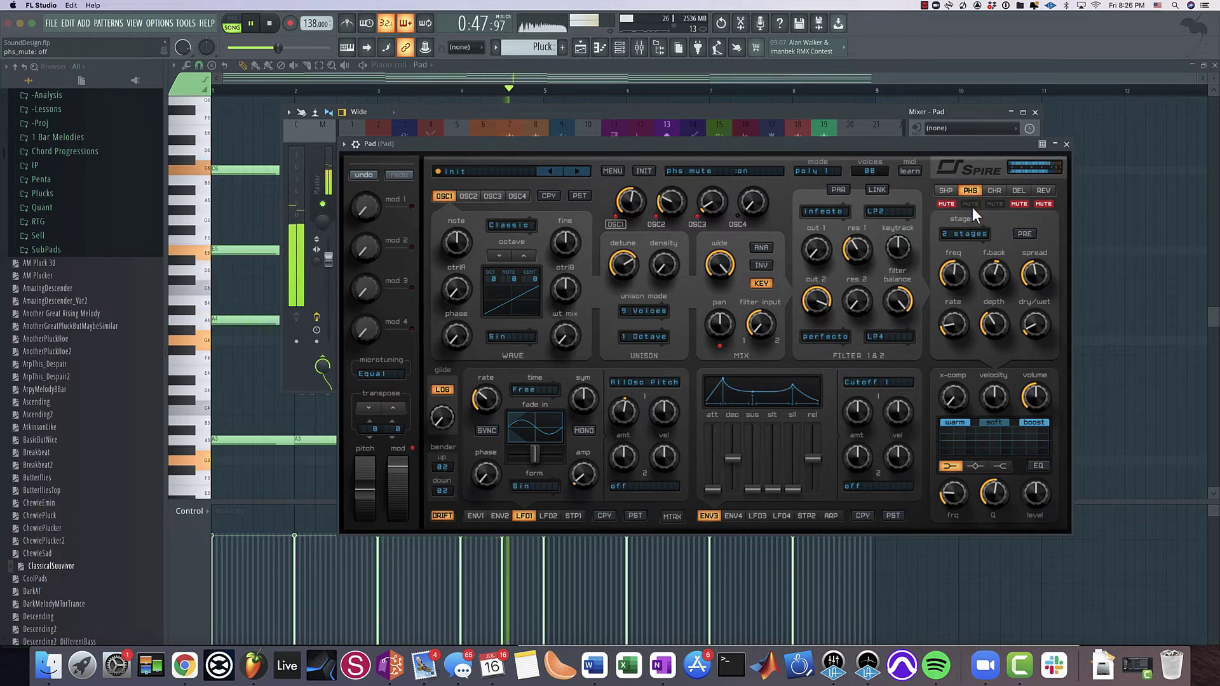
key("space")
left_click(970, 204)
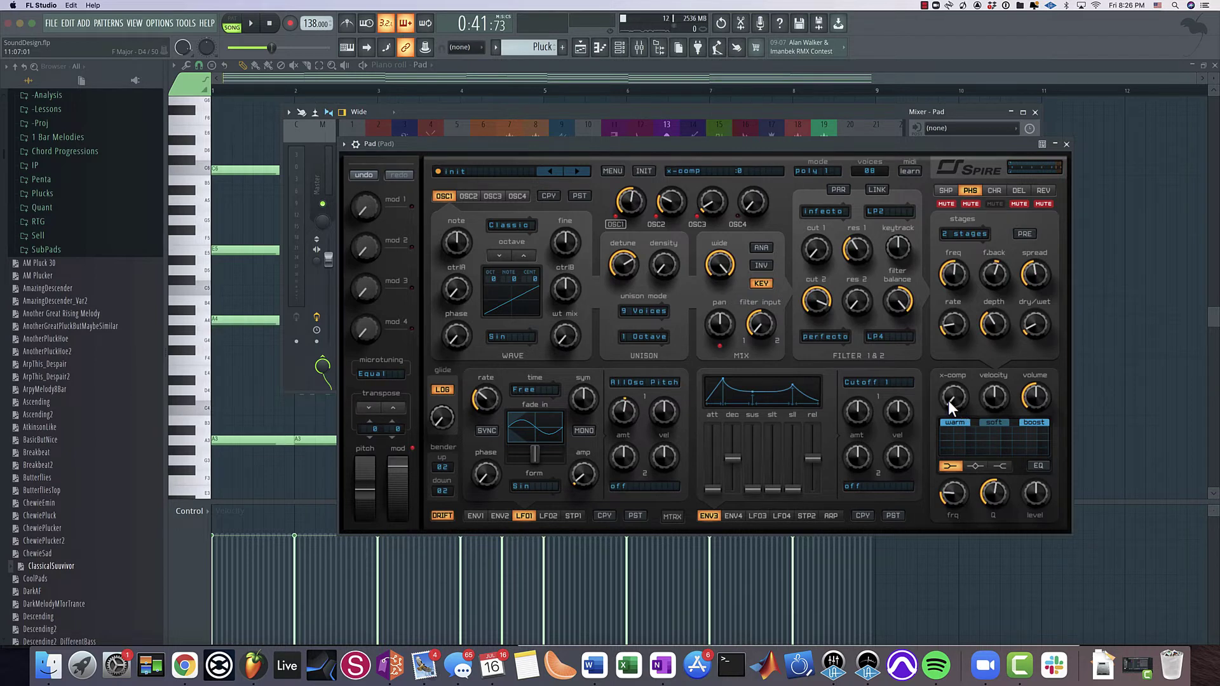
Play the chords while nudging the X-comp amount up to about 21
key("space")
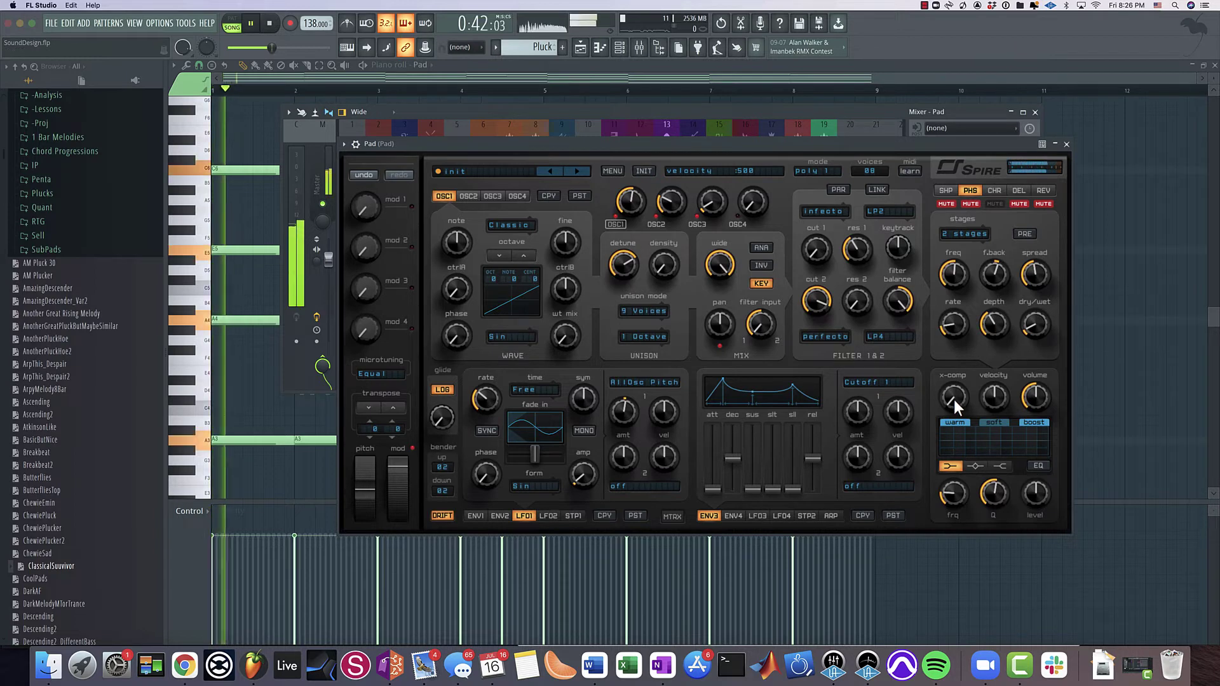
left_click_drag(954, 399, 954, 394)
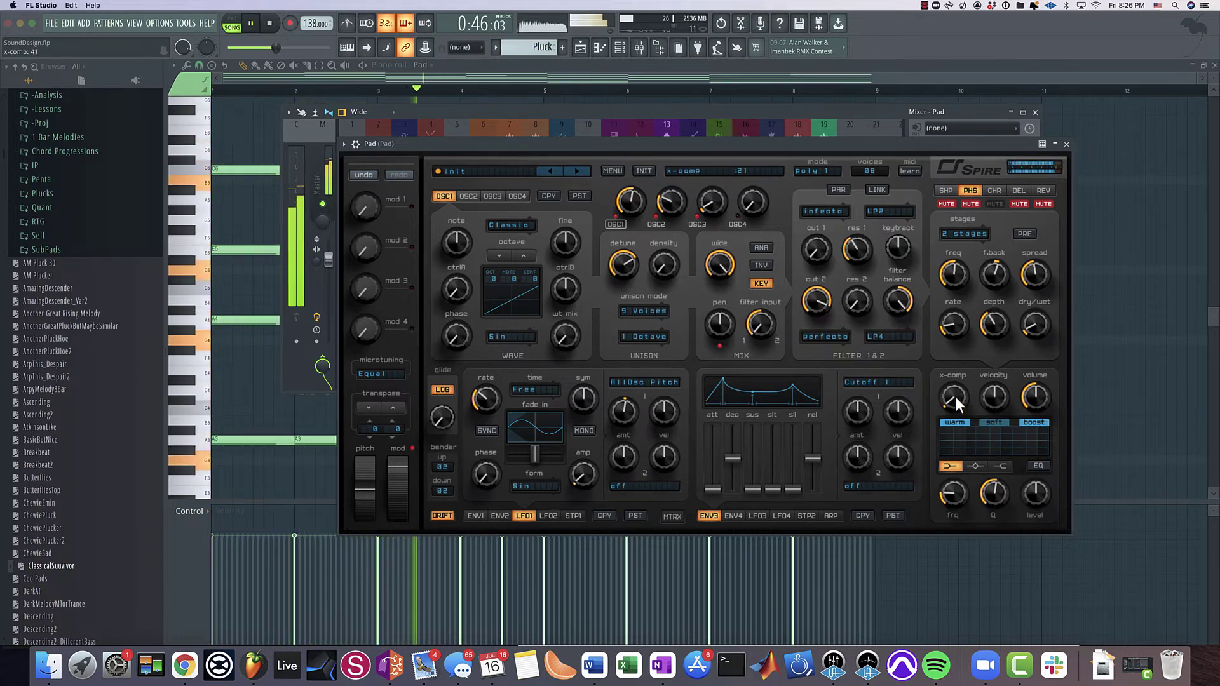
mouse_move(954, 394)
left_mouse_down()
mouse_move(956, 406)
mouse_move(959, 395)
left_mouse_up()
key("space")
Enable the EQ, cut its low band's level and set the low frequency to about 282 during playback
left_click(1040, 466)
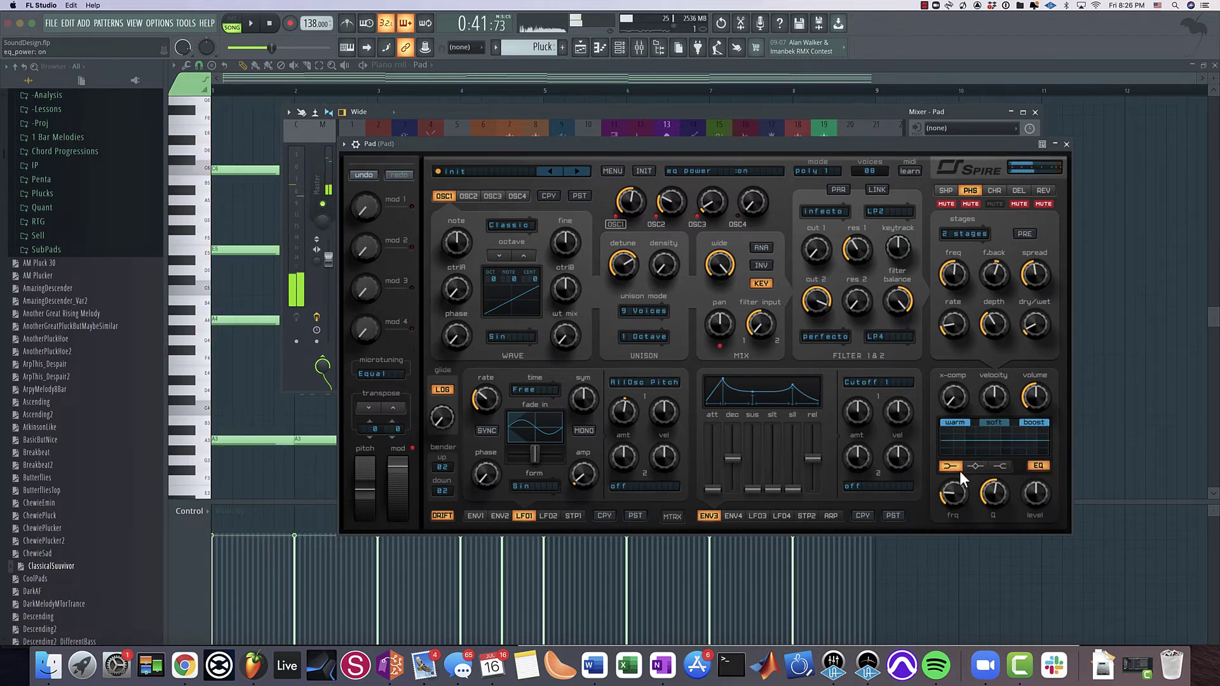
left_click_drag(1039, 486, 951, 495)
key("space")
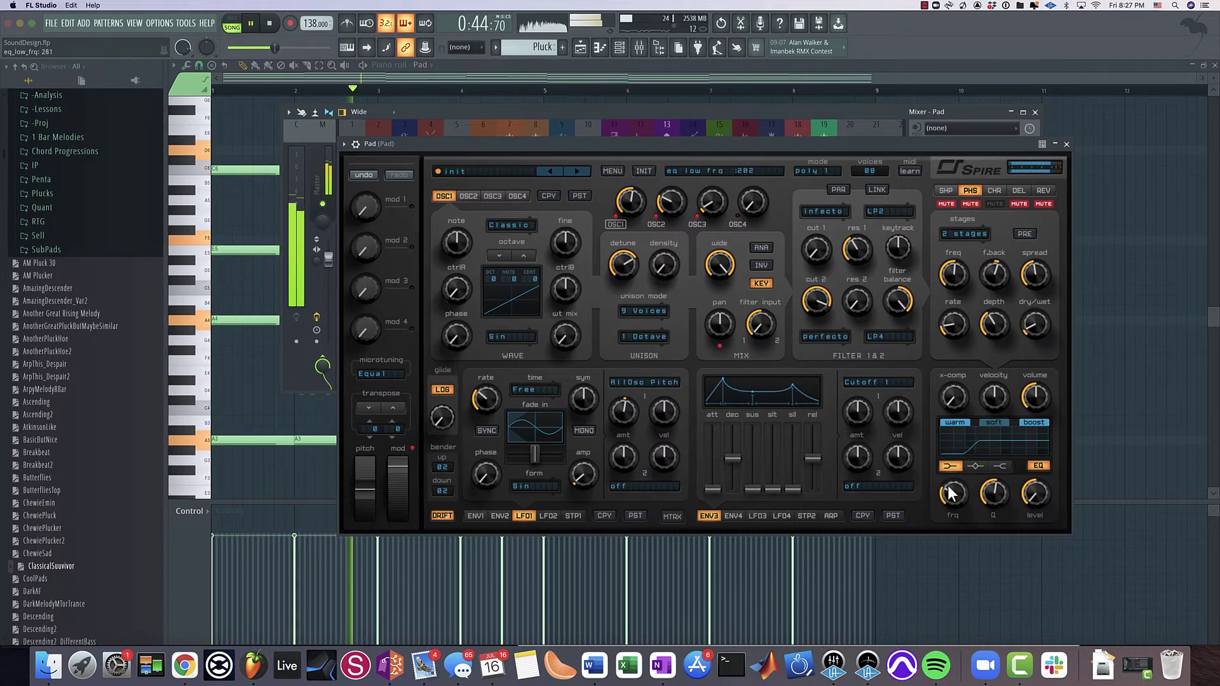
Raise the EQ's high band level to about 523 and adjust oscillator 3's mix to about 42
left_click(1000, 466)
left_click_drag(1031, 488, 1028, 500)
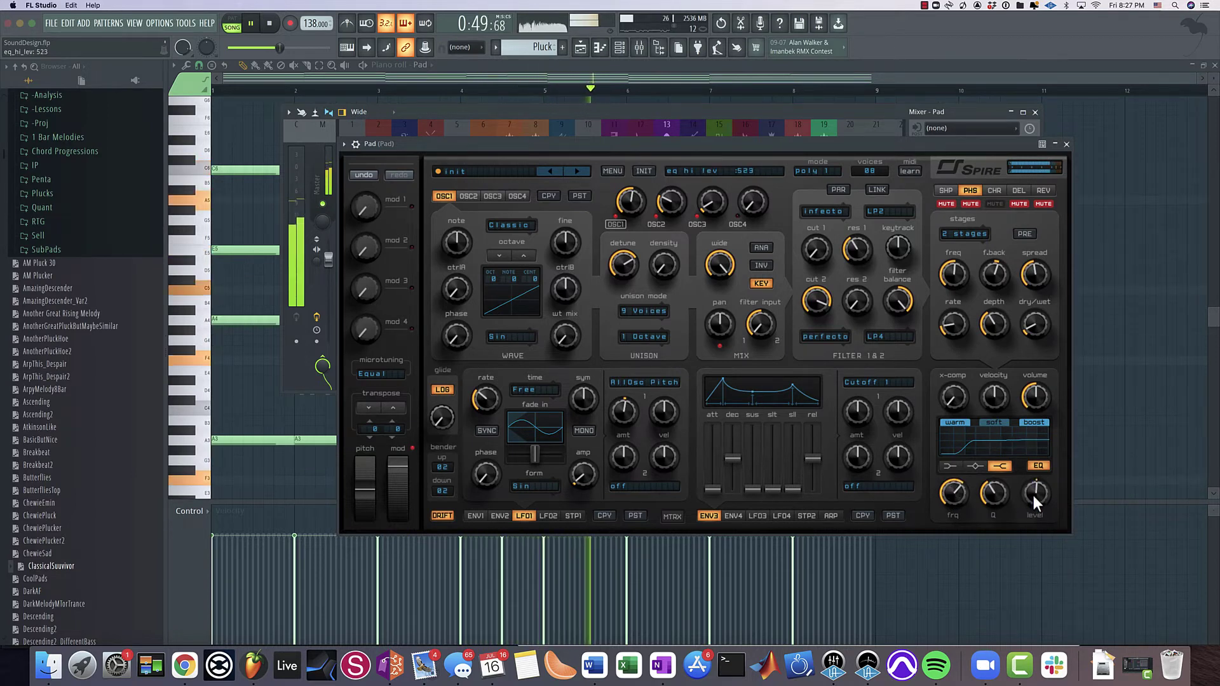
left_click_drag(715, 203, 724, 211)
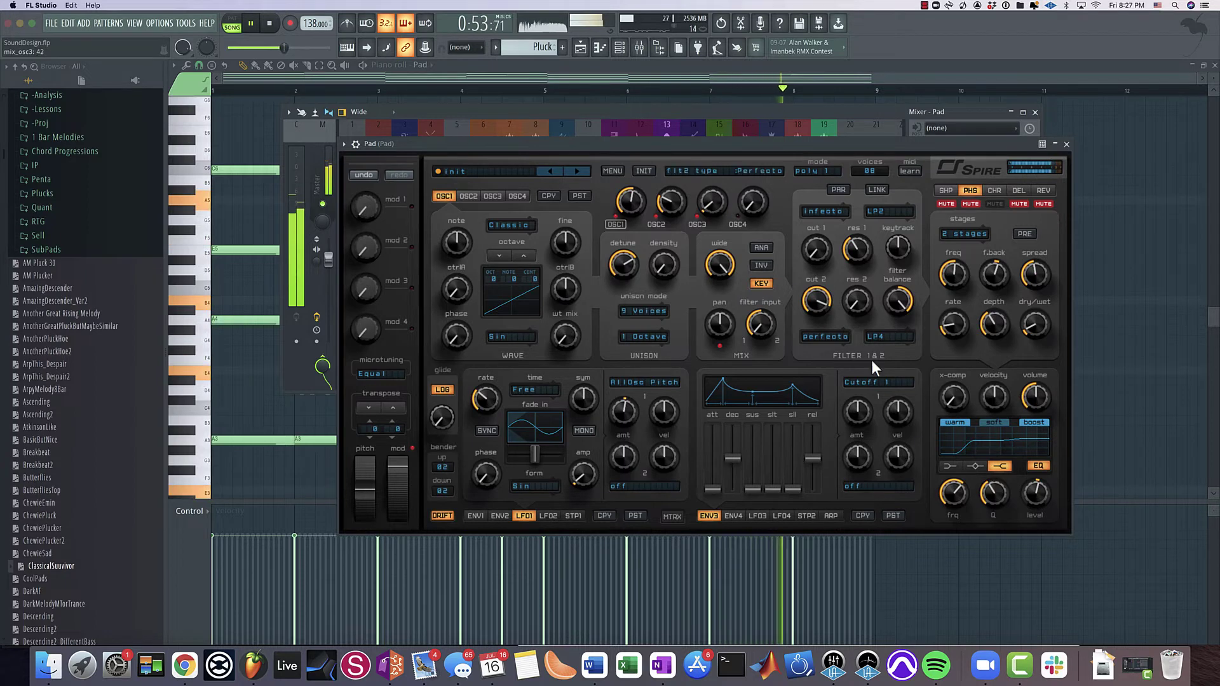
Adjust the EQ's mid band, setting its frequency to about 655 and its level to 500
left_click(975, 466)
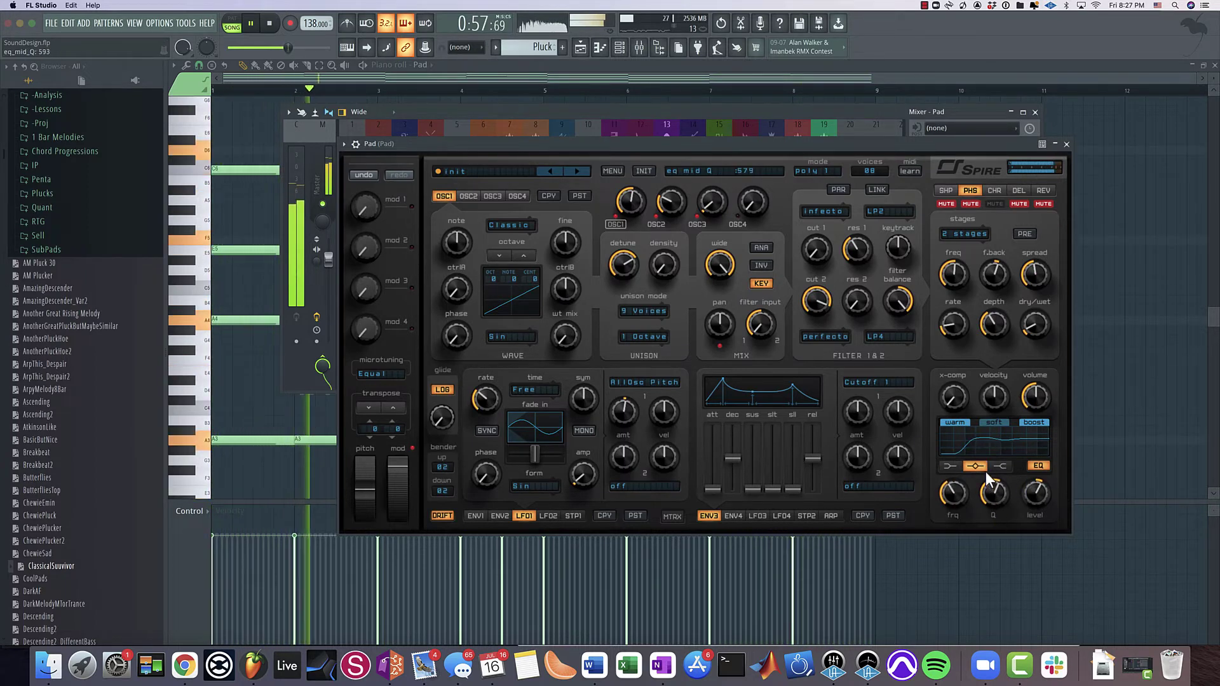
mouse_move(953, 490)
left_mouse_down()
mouse_move(950, 480)
mouse_move(954, 490)
left_mouse_up()
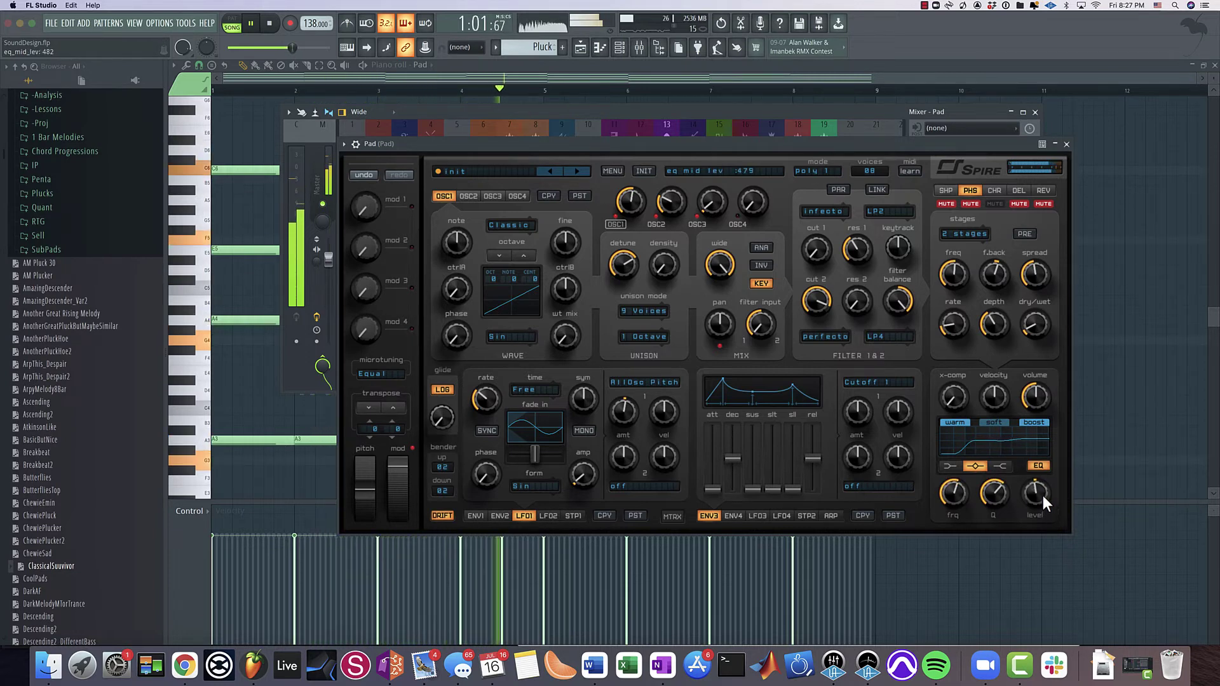
left_click_drag(972, 493, 1031, 481)
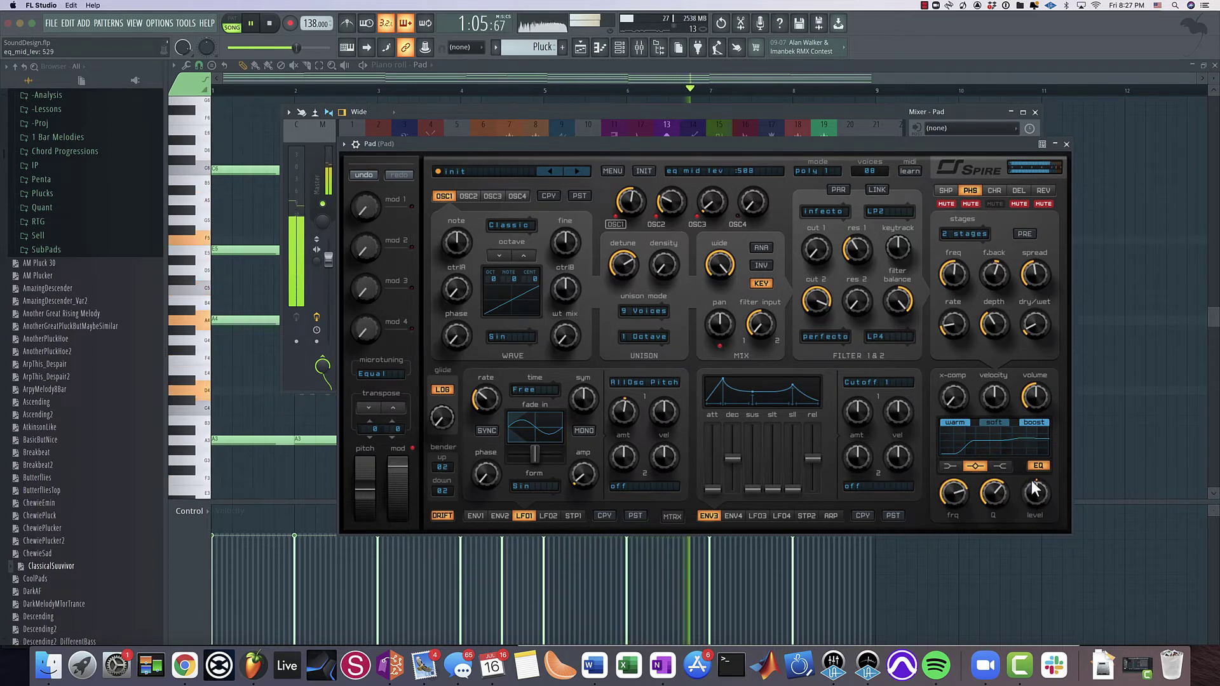
left_click(964, 491)
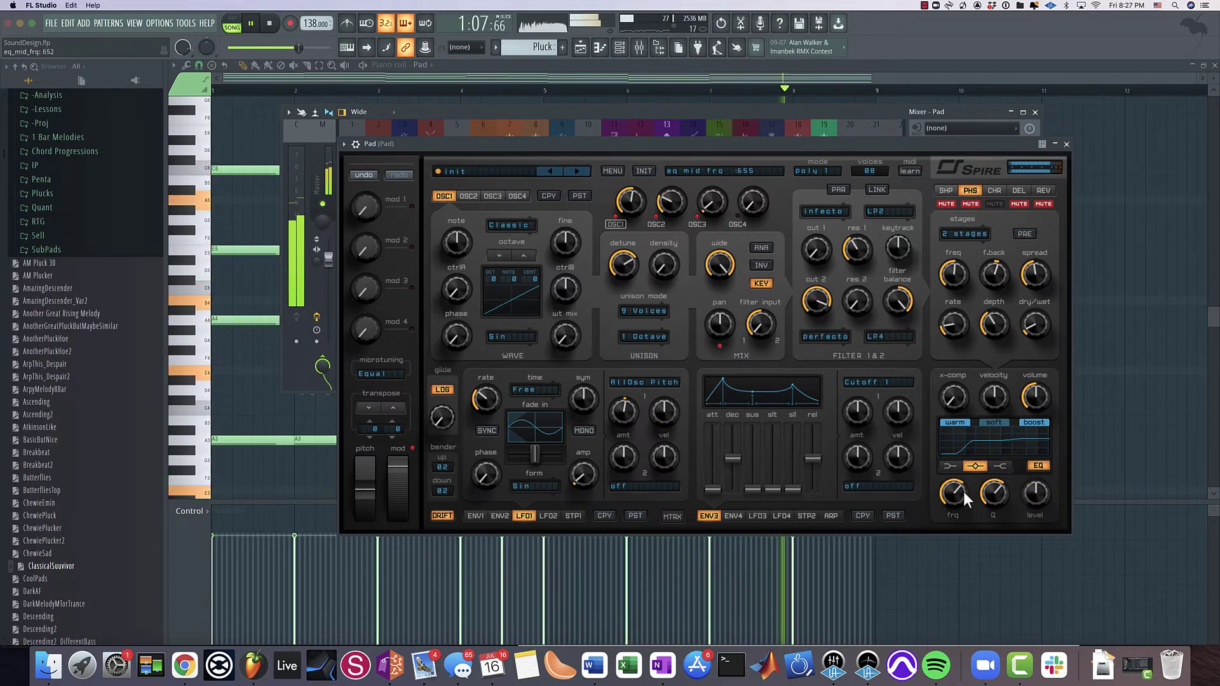
Toggle the Soft option to compare the sound and set filter 2's cutoff to about 881
left_click(997, 422)
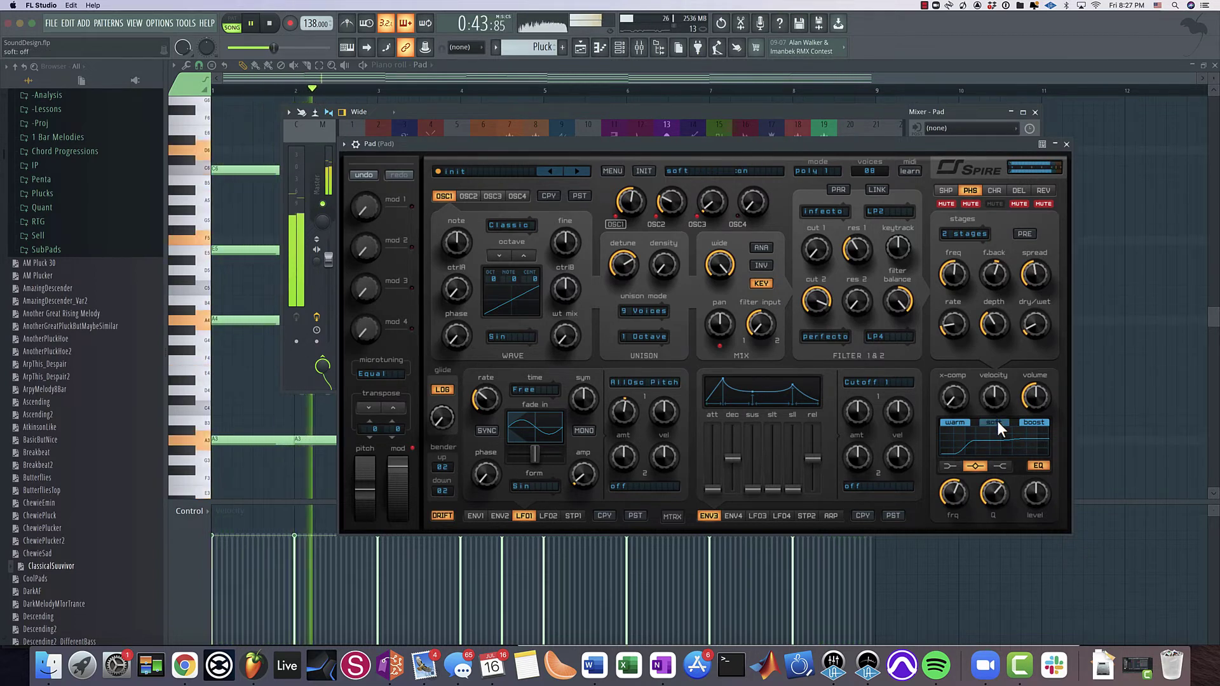
left_click(997, 420)
left_click(815, 304)
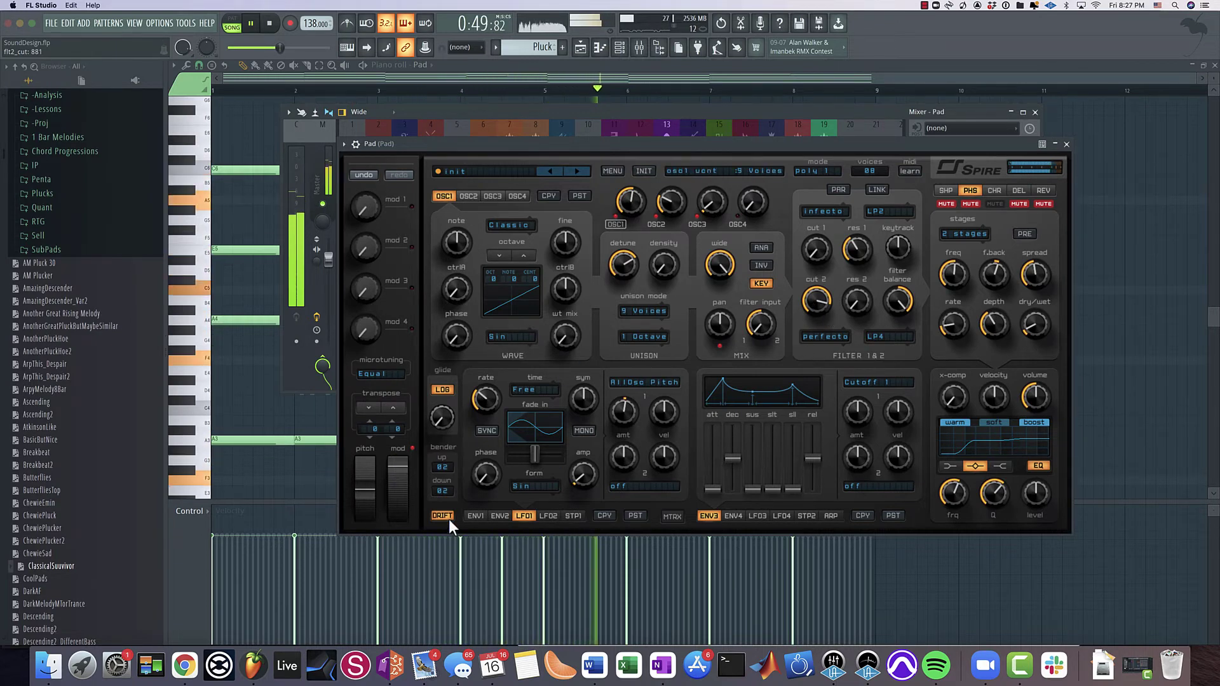
Sweep the mod wheel down and back up to about 936 while the chords play, and stop playback
left_click_drag(389, 465, 395, 474)
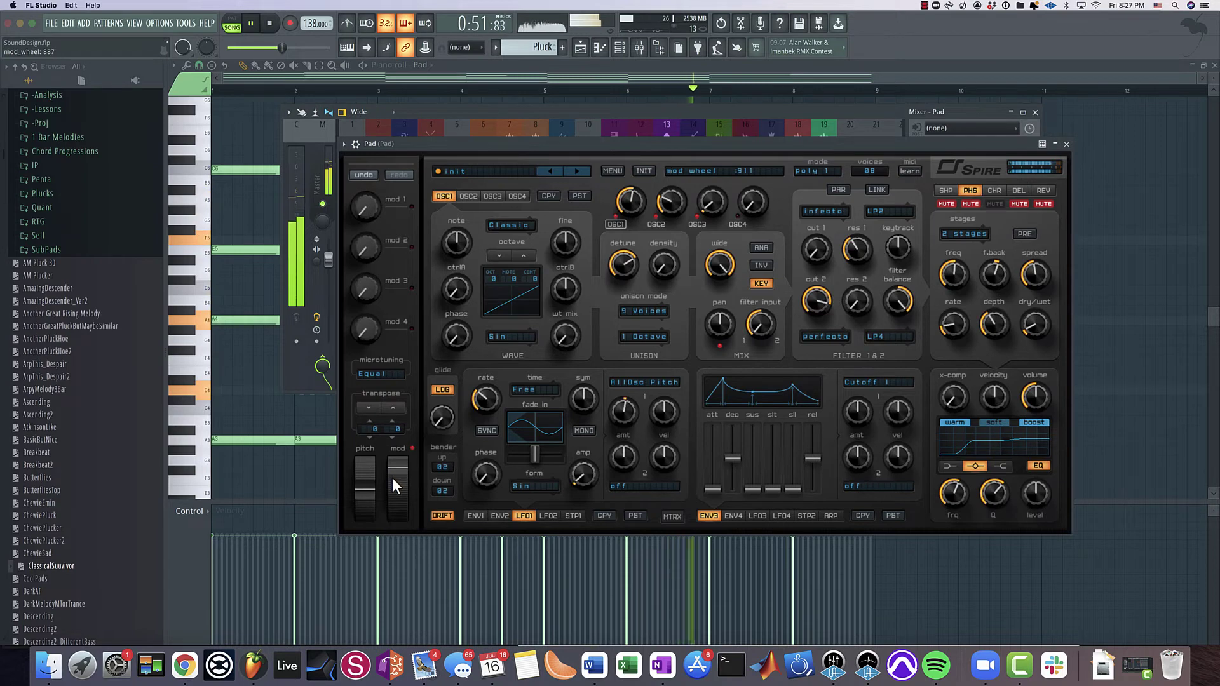
left_click_drag(391, 478, 391, 482)
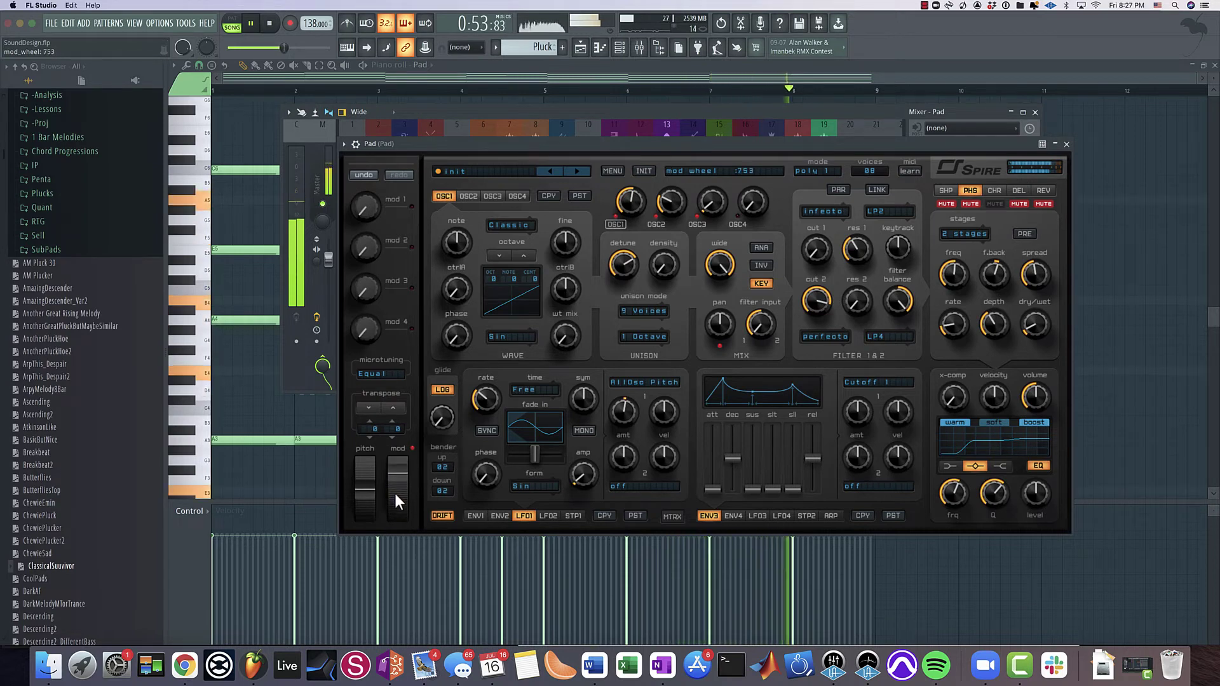
left_click_drag(397, 515, 408, 477)
key("space")
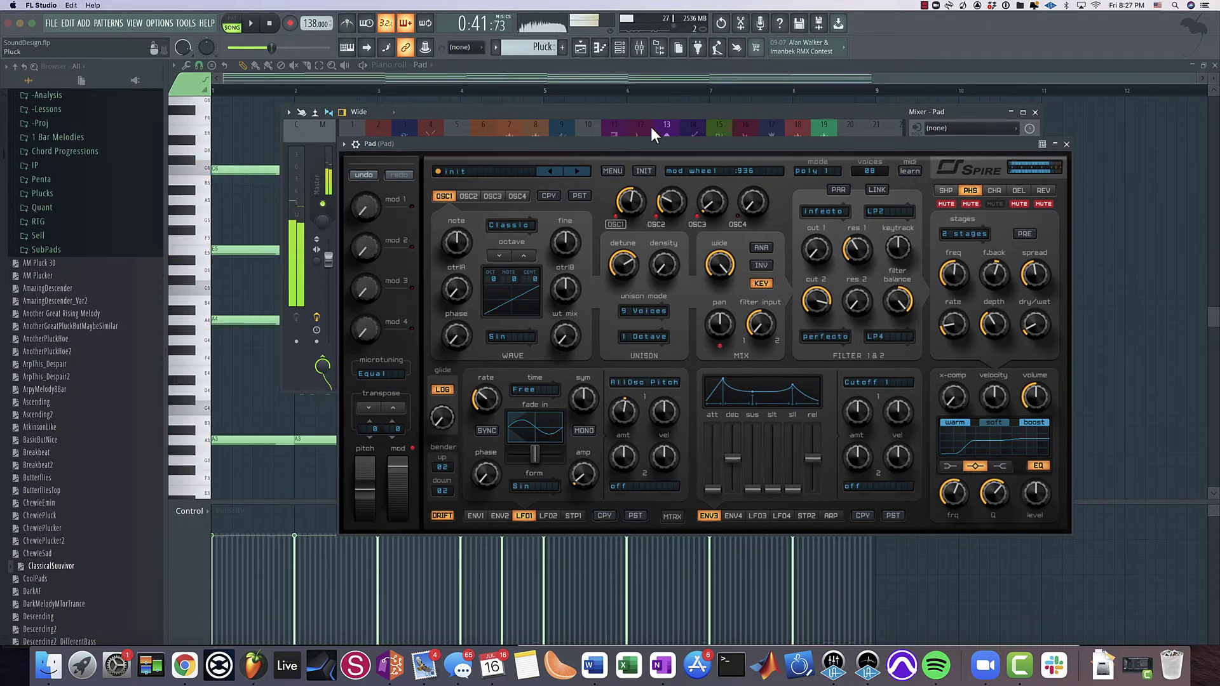
Close the pad synth, lower the Pad track's mixer fader while playing it with the other layers, and hide the mixer
left_click(1066, 144)
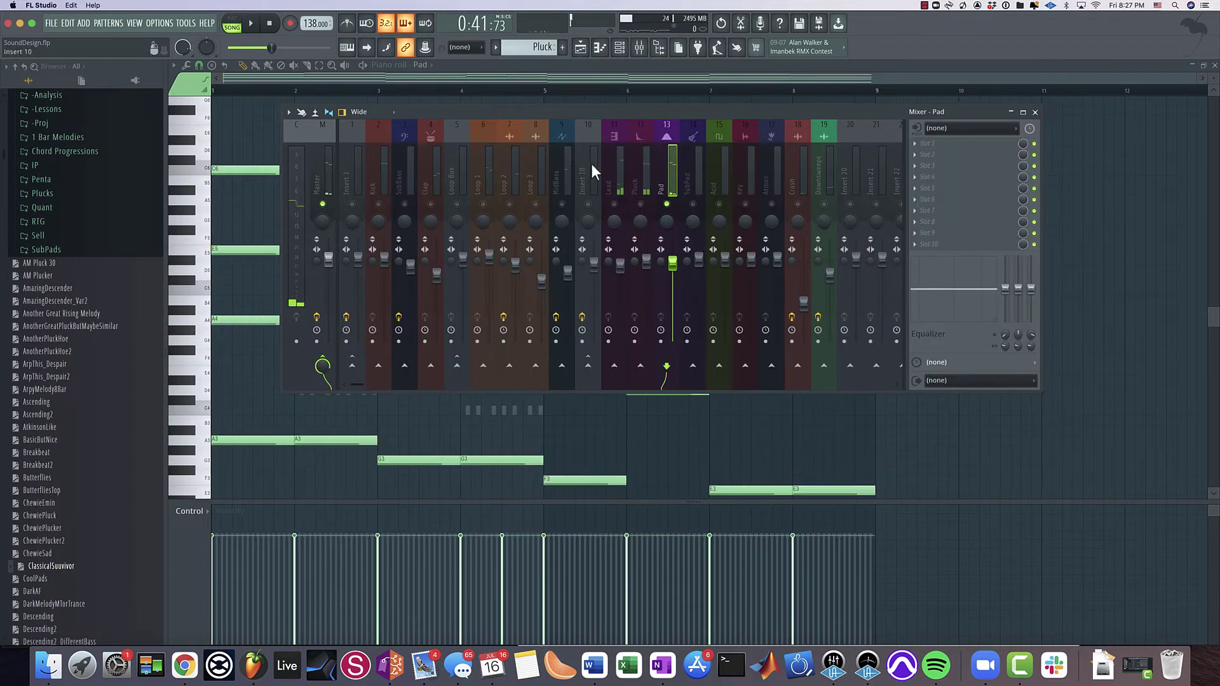
key("space")
left_click_drag(673, 261, 673, 278)
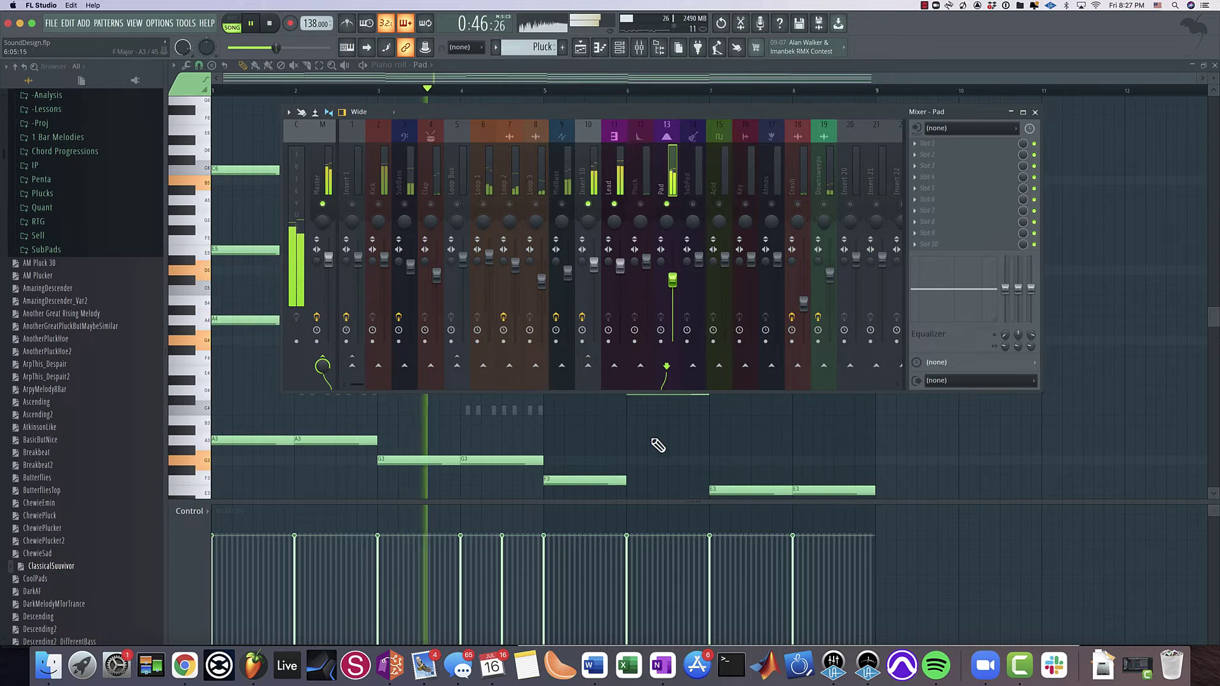
key("F9")
scroll(695, 383, "down", 1)
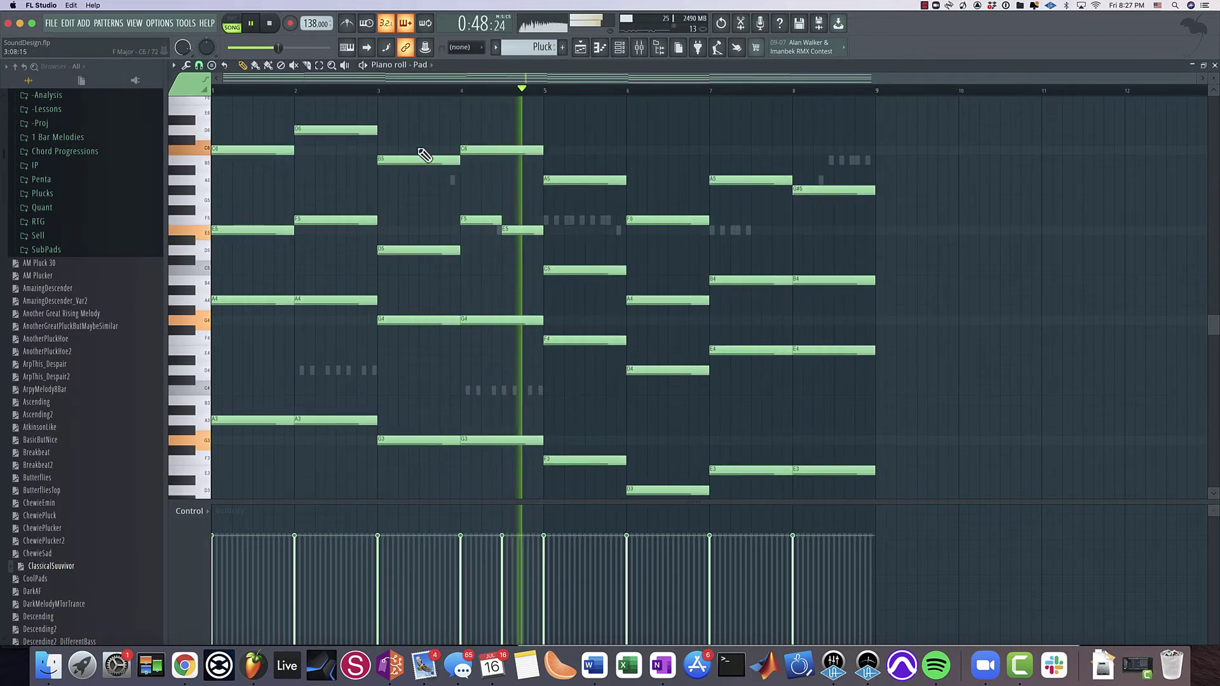
Lower the highest notes of bars 2 and 4 in the Pad progression by one octave and play the result
left_click_drag(461, 153, 456, 141)
key("super+z")
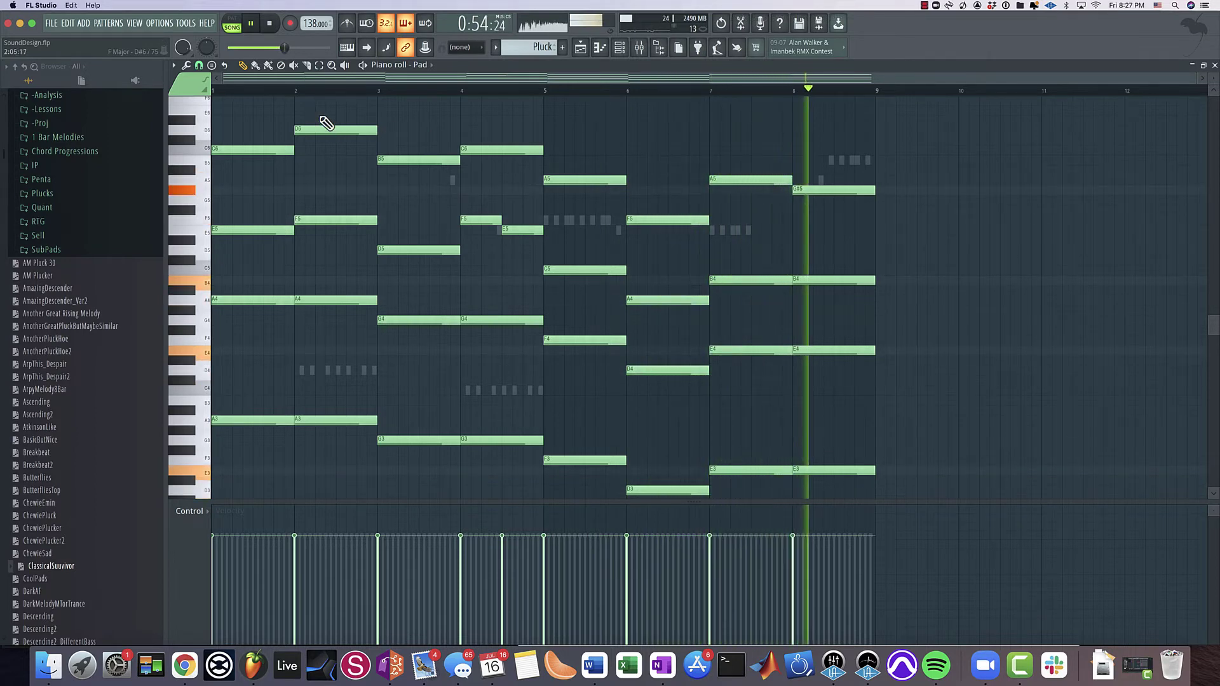
left_click_drag(321, 117, 543, 153)
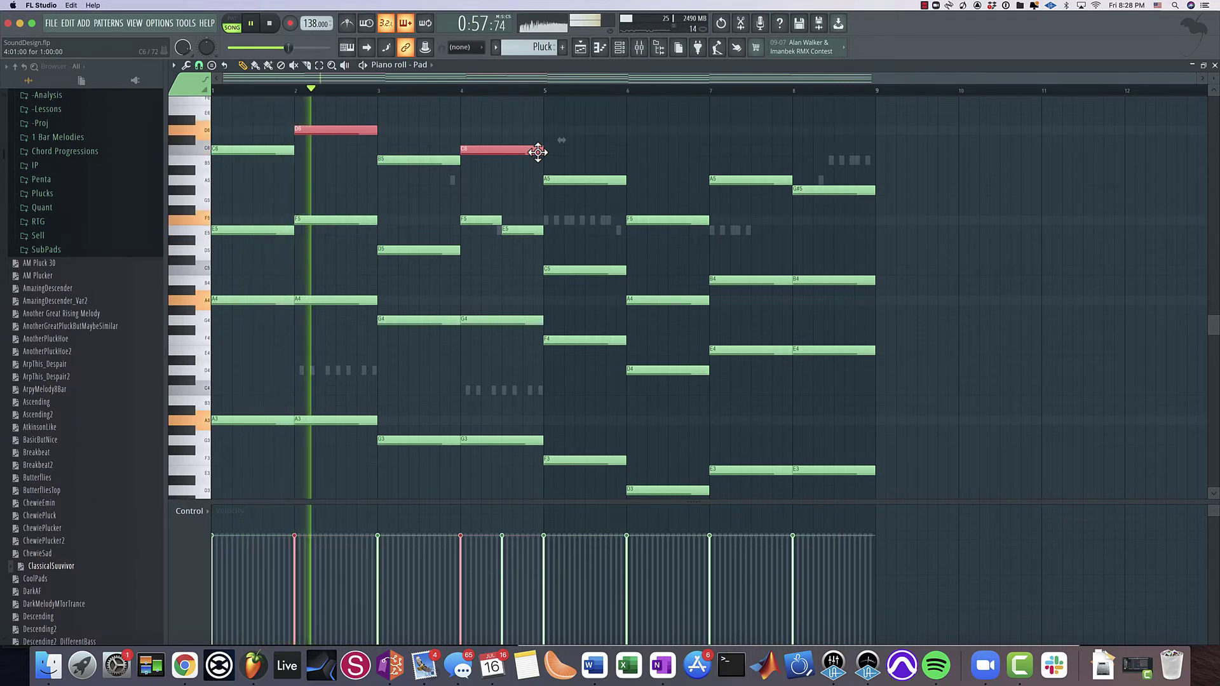
key("space")
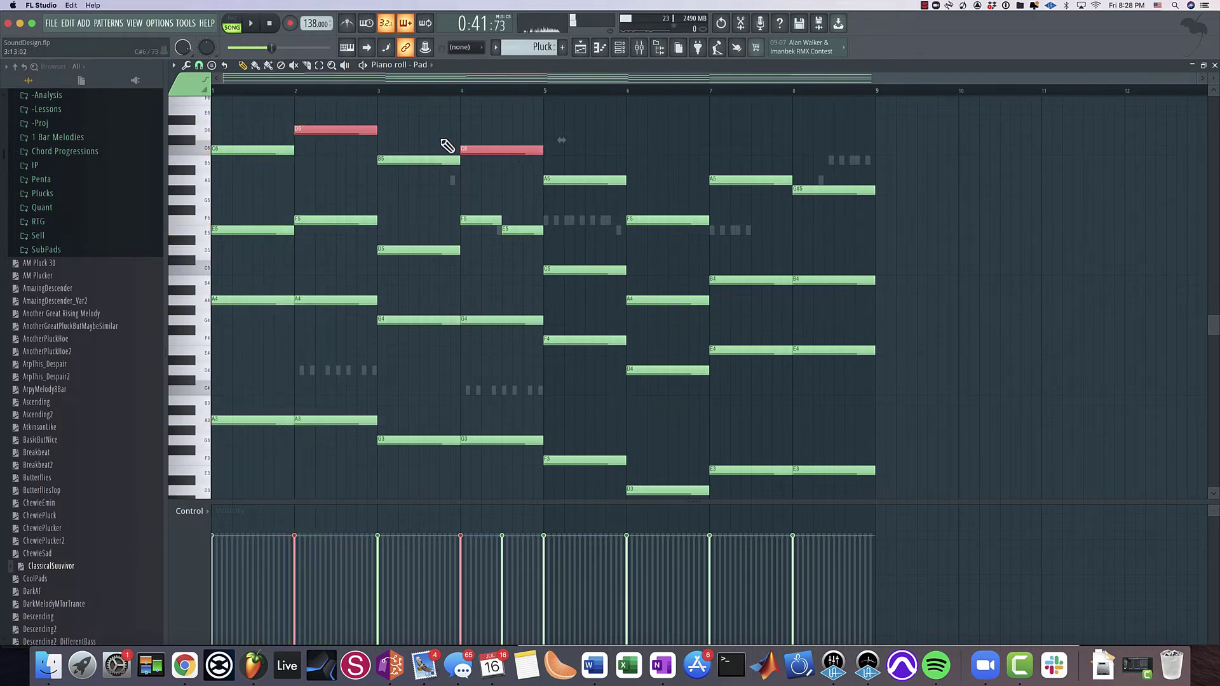
key("ctrl+Down")
key("ctrl+Down")
key("ctrl+Up")
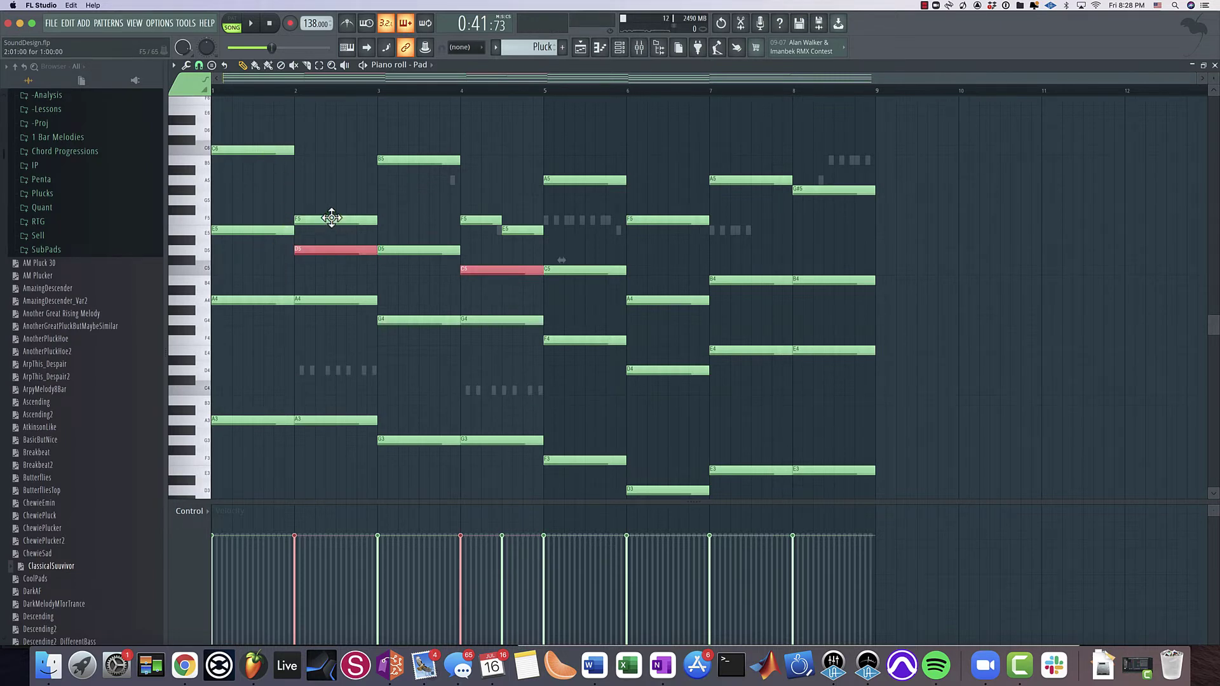
key("space")
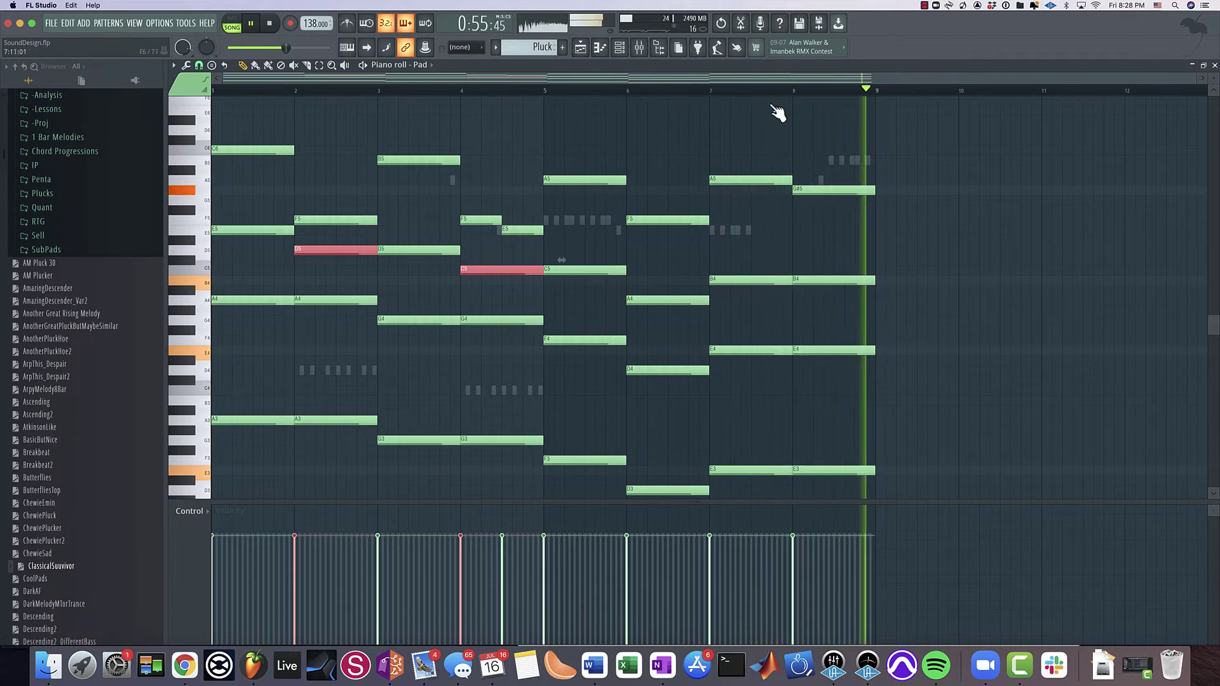
Add LFOTool to the Pad track's third effect slot and raise the volume curve's starting point to 52%
left_click(639, 47)
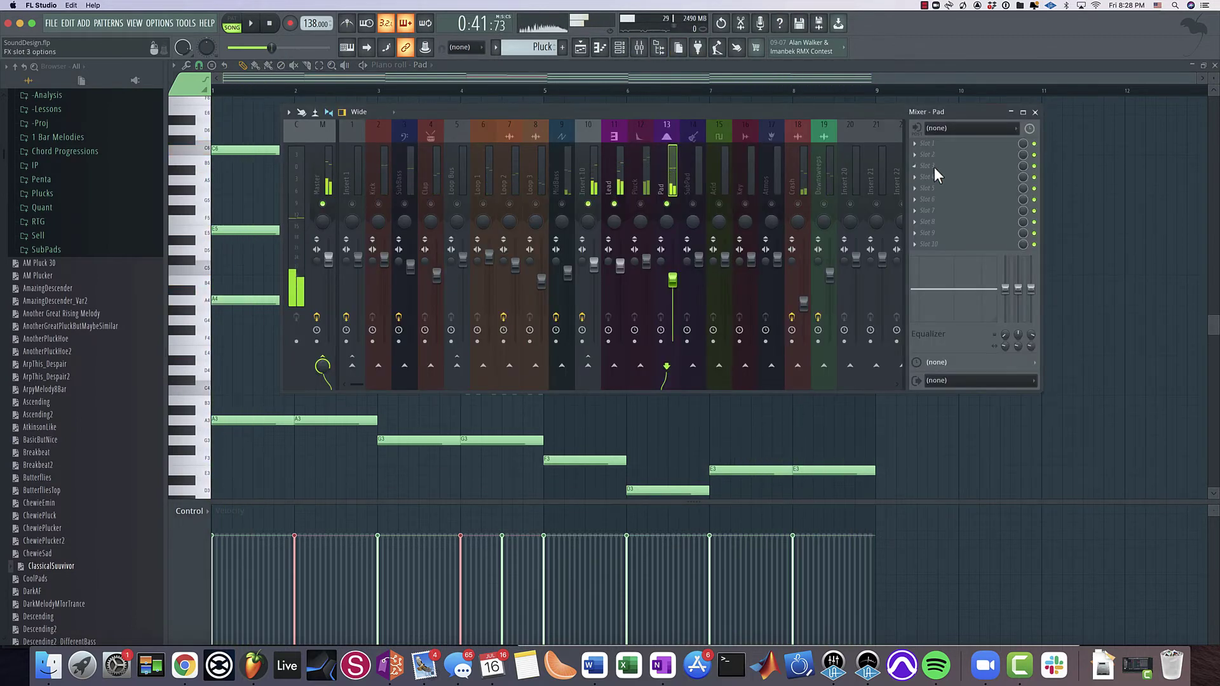
left_click(934, 169)
left_click(602, 132)
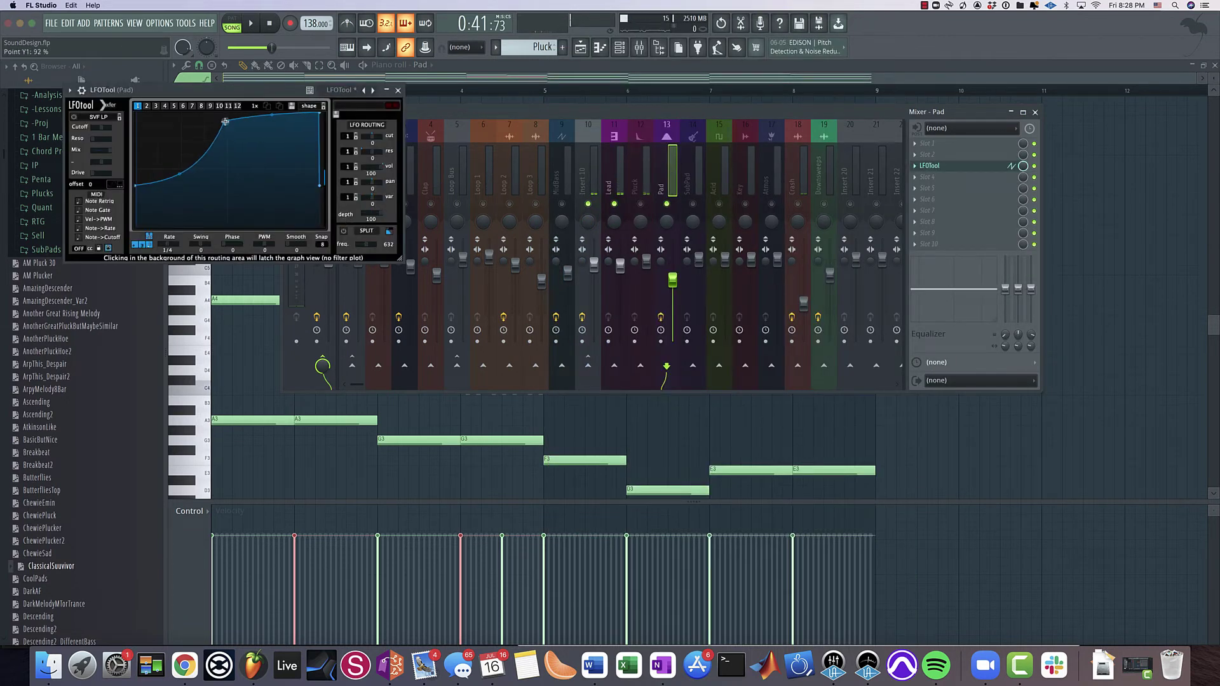
key("space")
left_click_drag(135, 185, 136, 167)
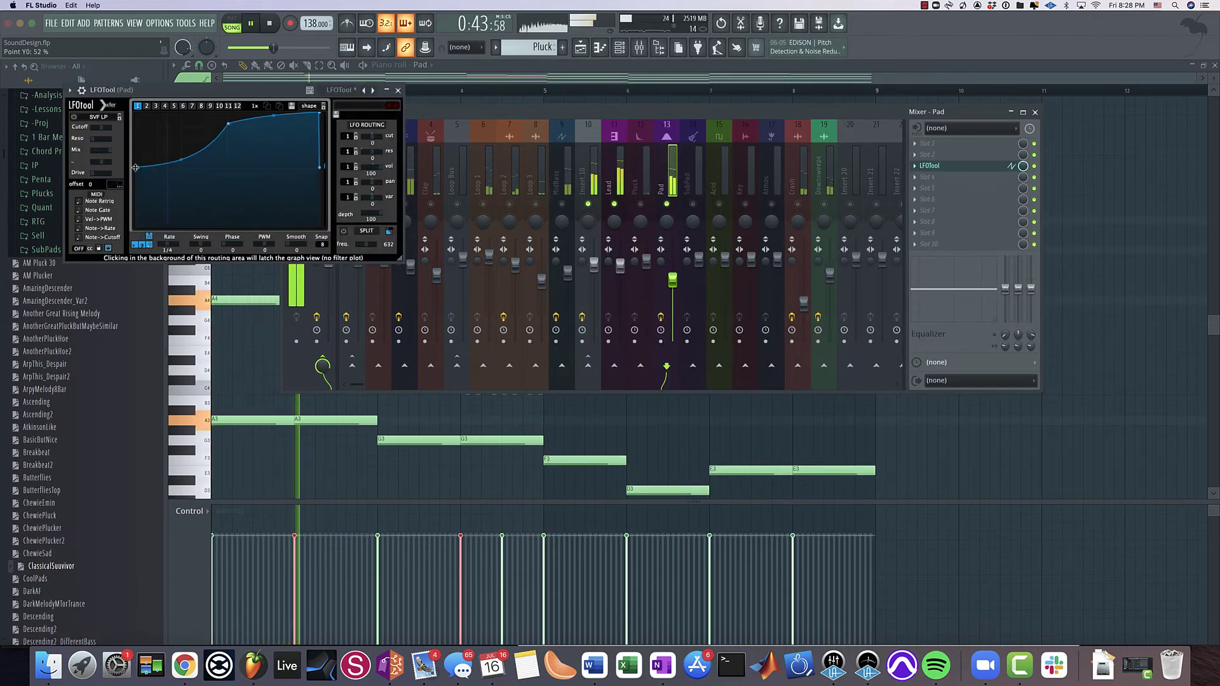
left_click(640, 204)
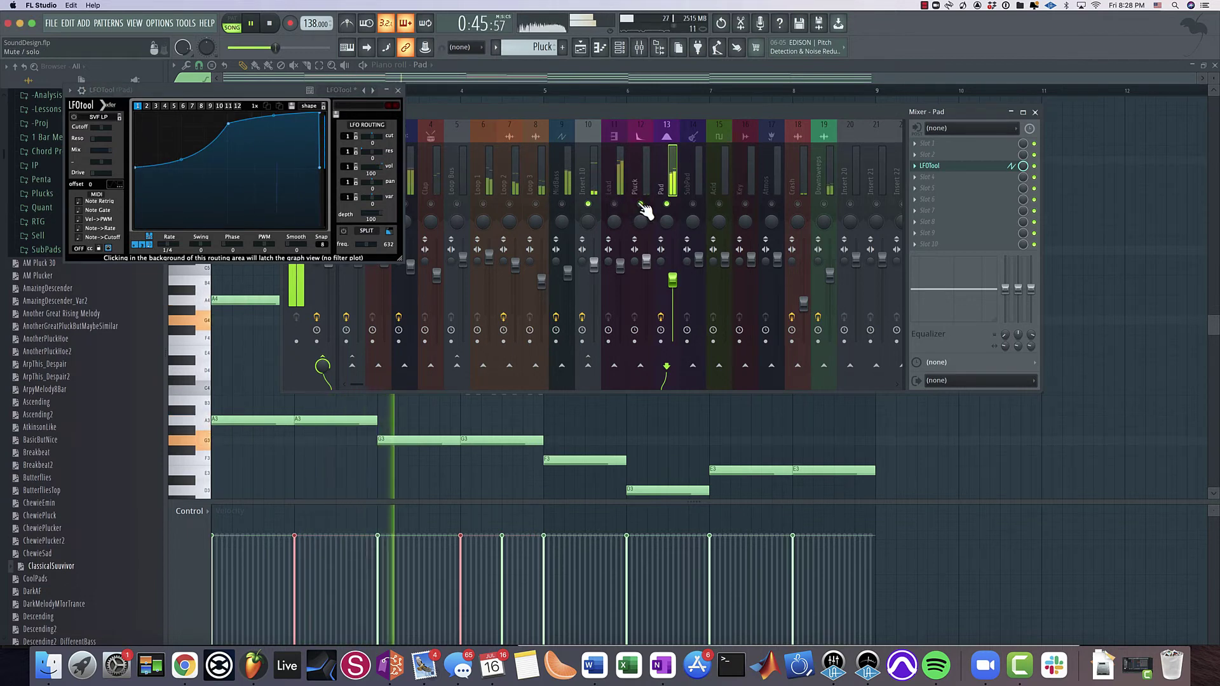
Boost the high EQ band in the Pad synth, lower the mid band's level to about 469, and close the synth
left_click(619, 47)
left_click(787, 353)
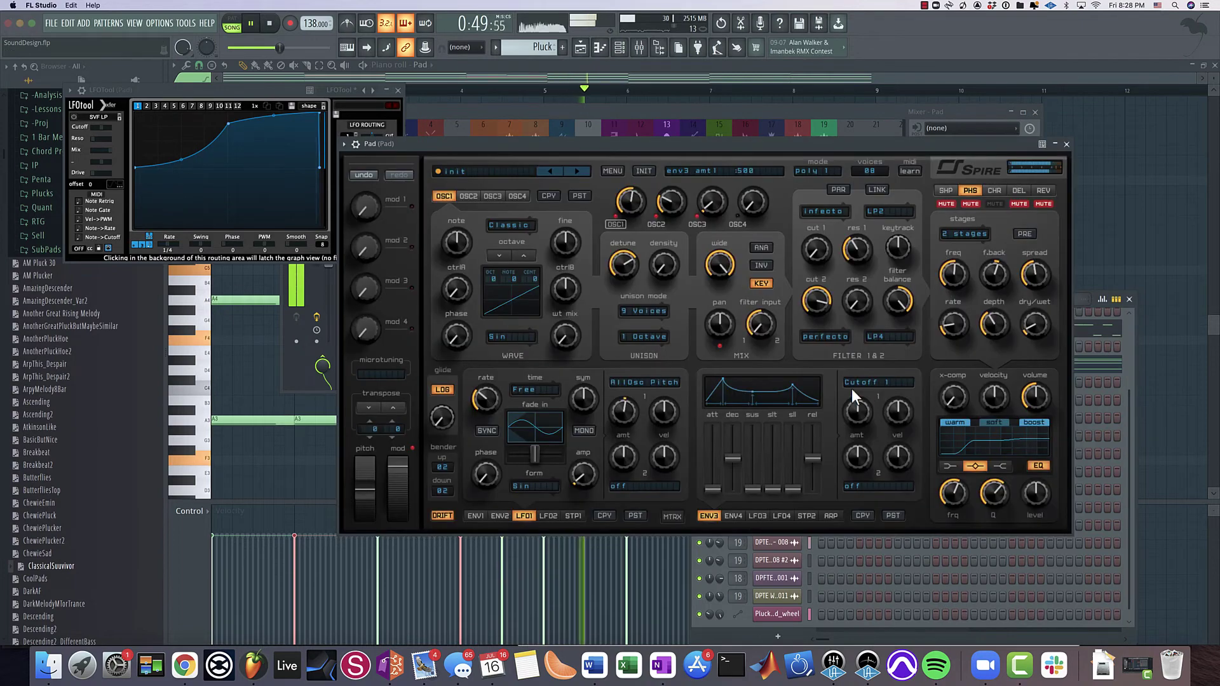
left_click(1000, 466)
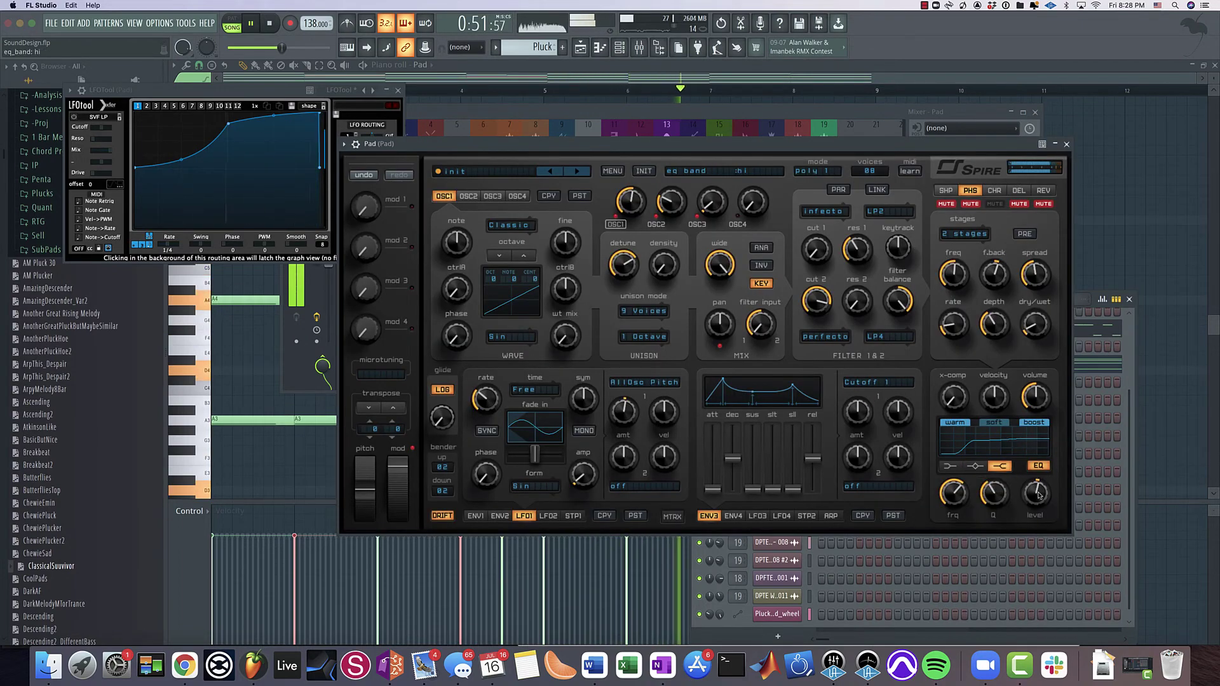
left_click_drag(1039, 492, 1035, 494)
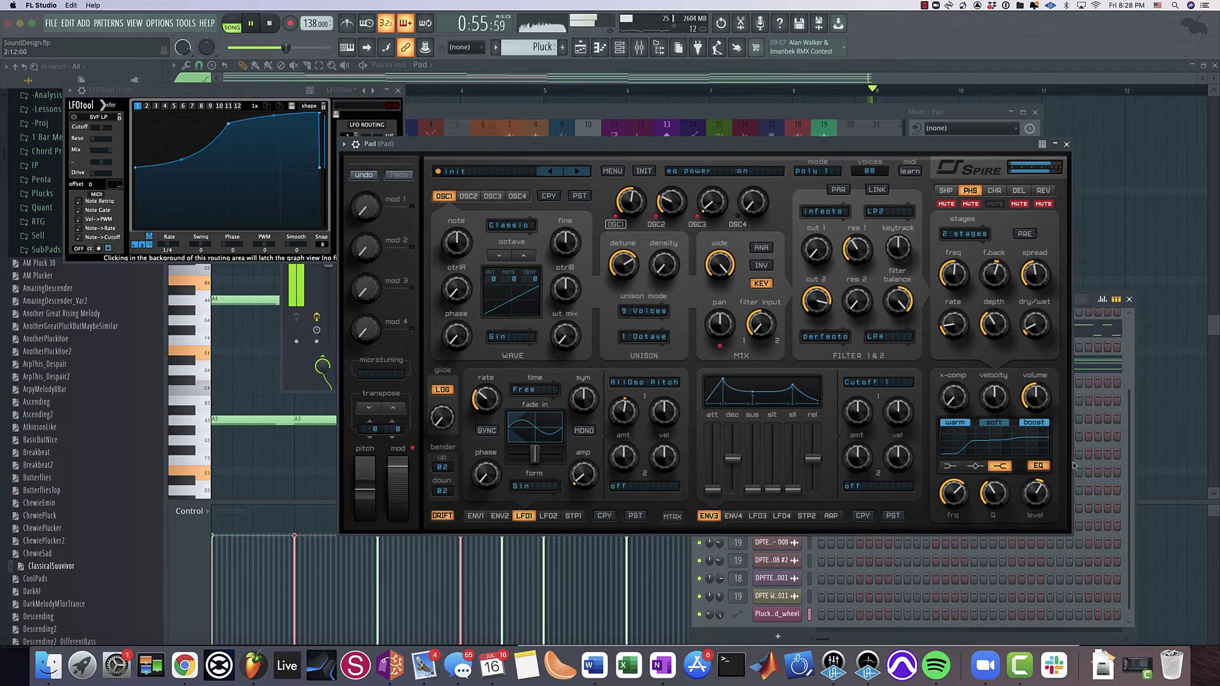
left_click(979, 465)
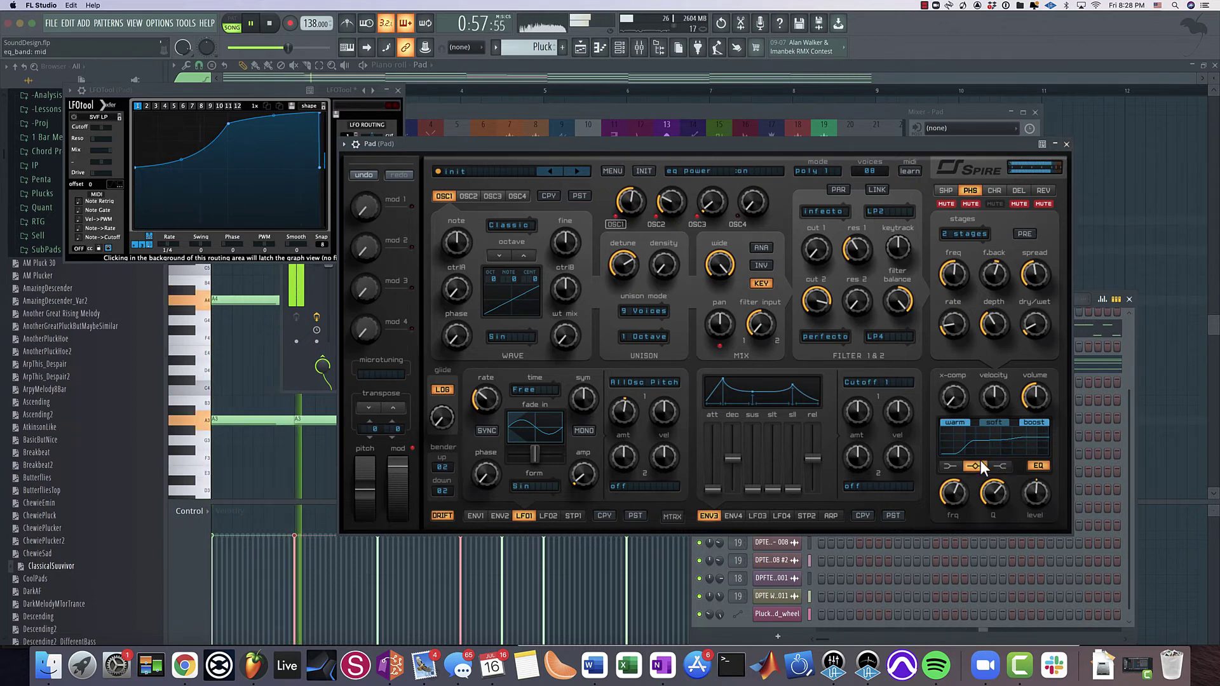
left_click_drag(1039, 488, 1036, 498)
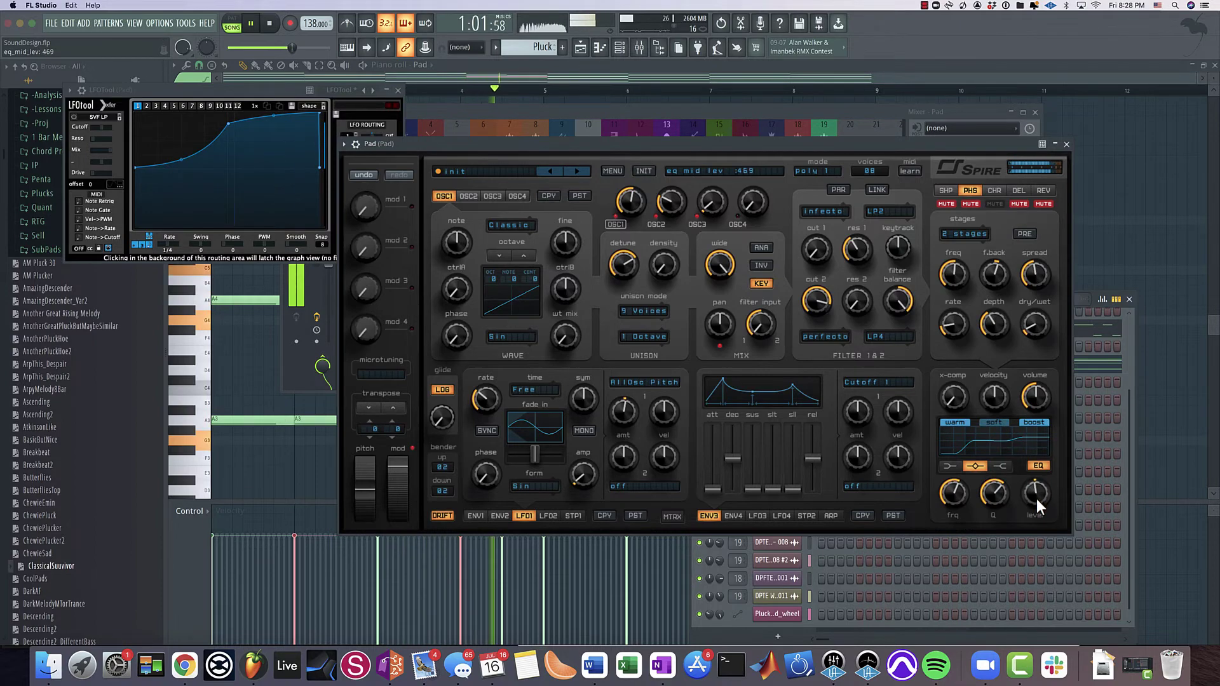
left_click(1066, 144)
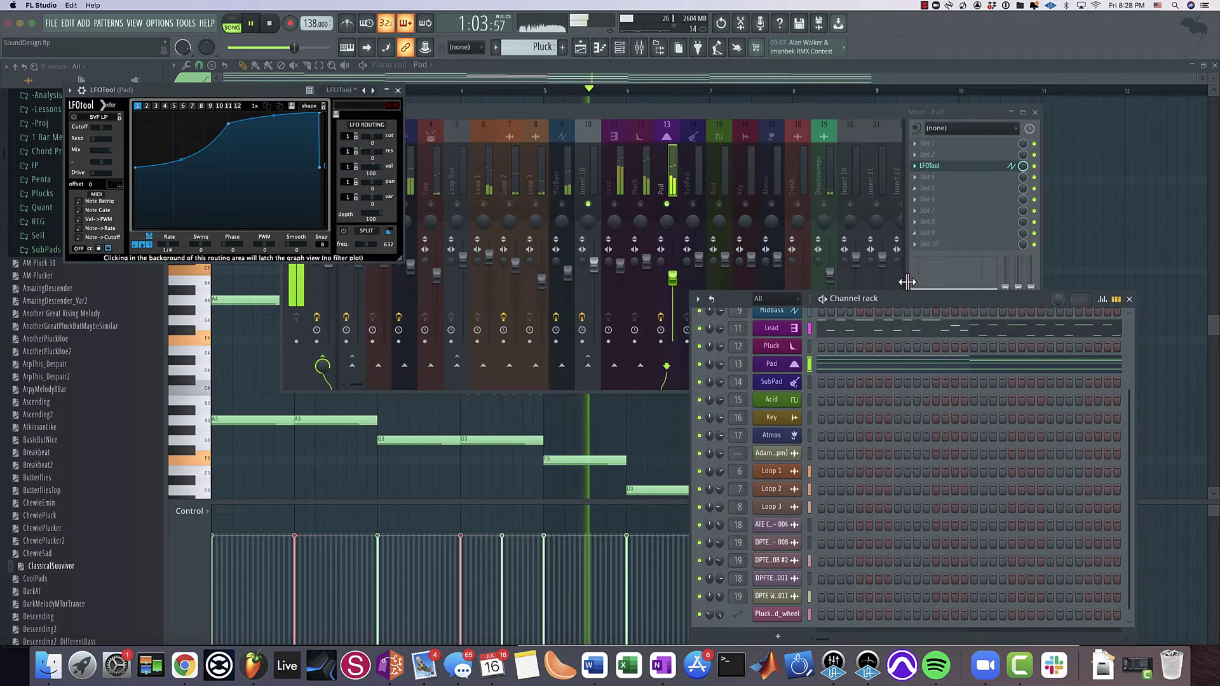
Rebalance the Pad track's volume against the playing layers, settling its mixer fader at about 76% (-5.6 dB)
left_click_drag(672, 278, 672, 269)
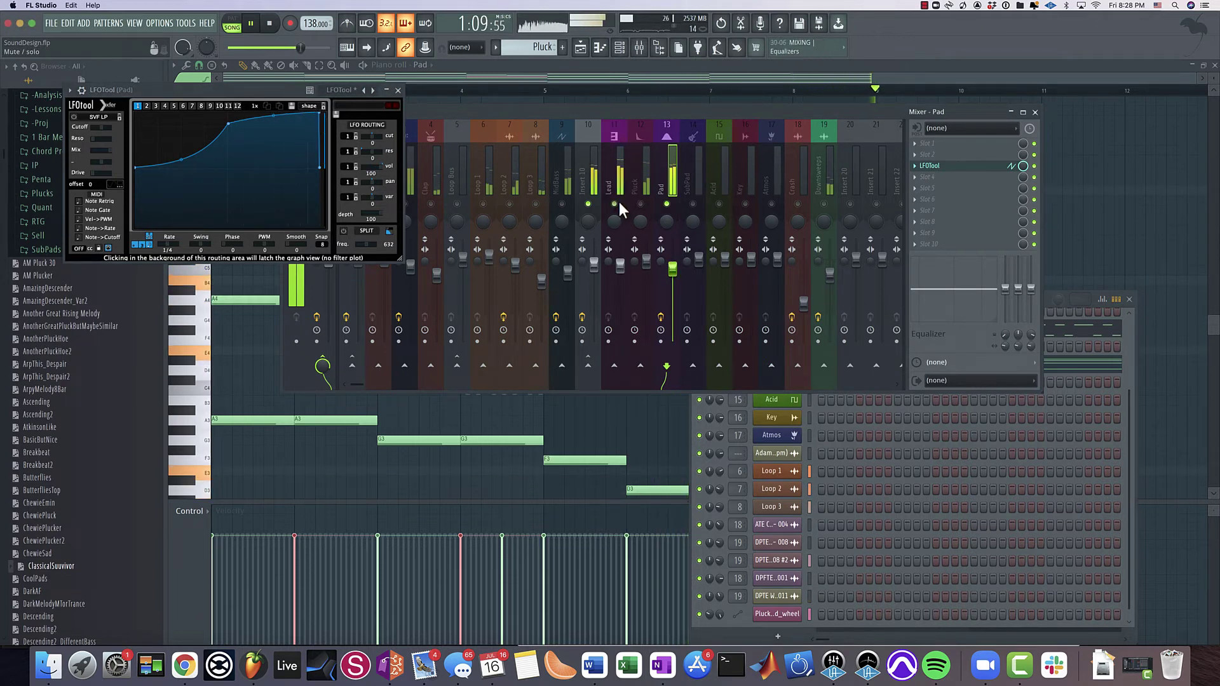
key("space")
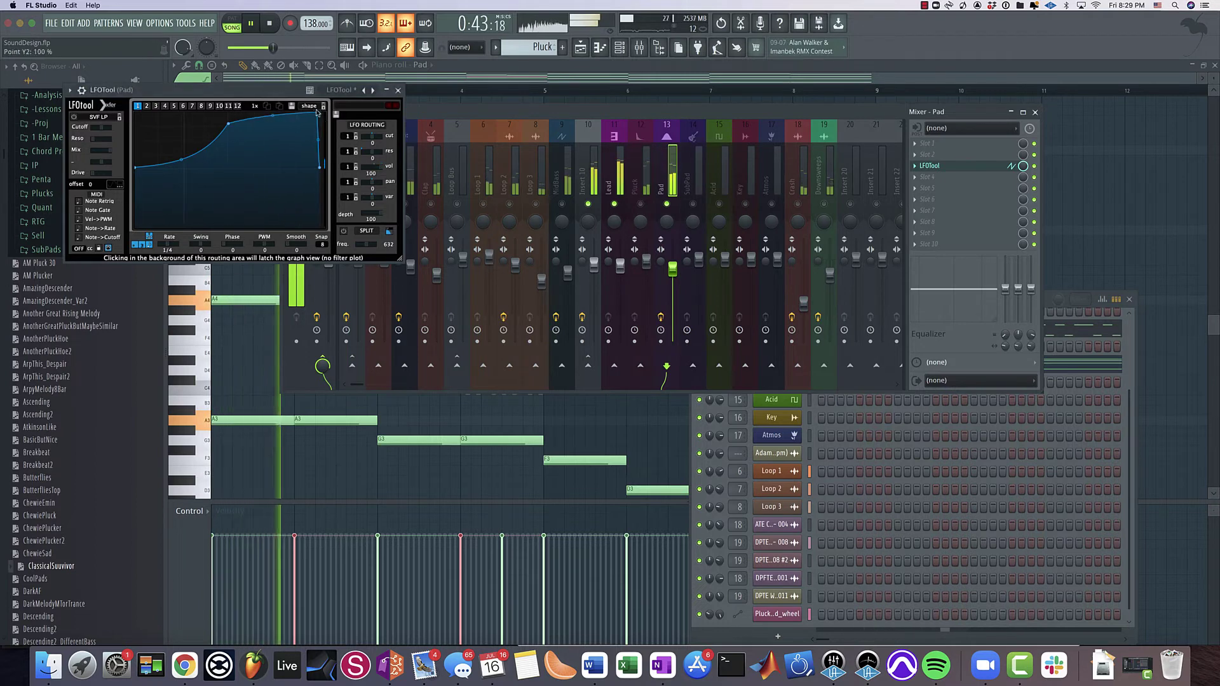
left_click_drag(926, 111, 1128, 145)
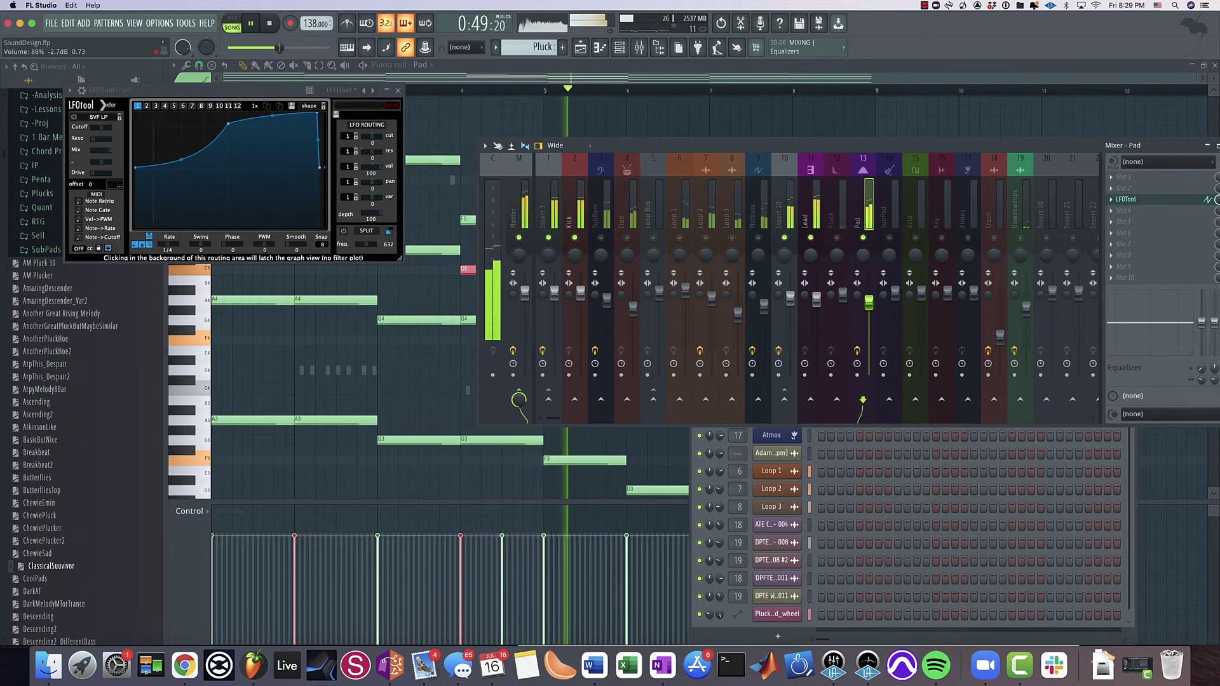
left_click_drag(869, 303, 868, 312)
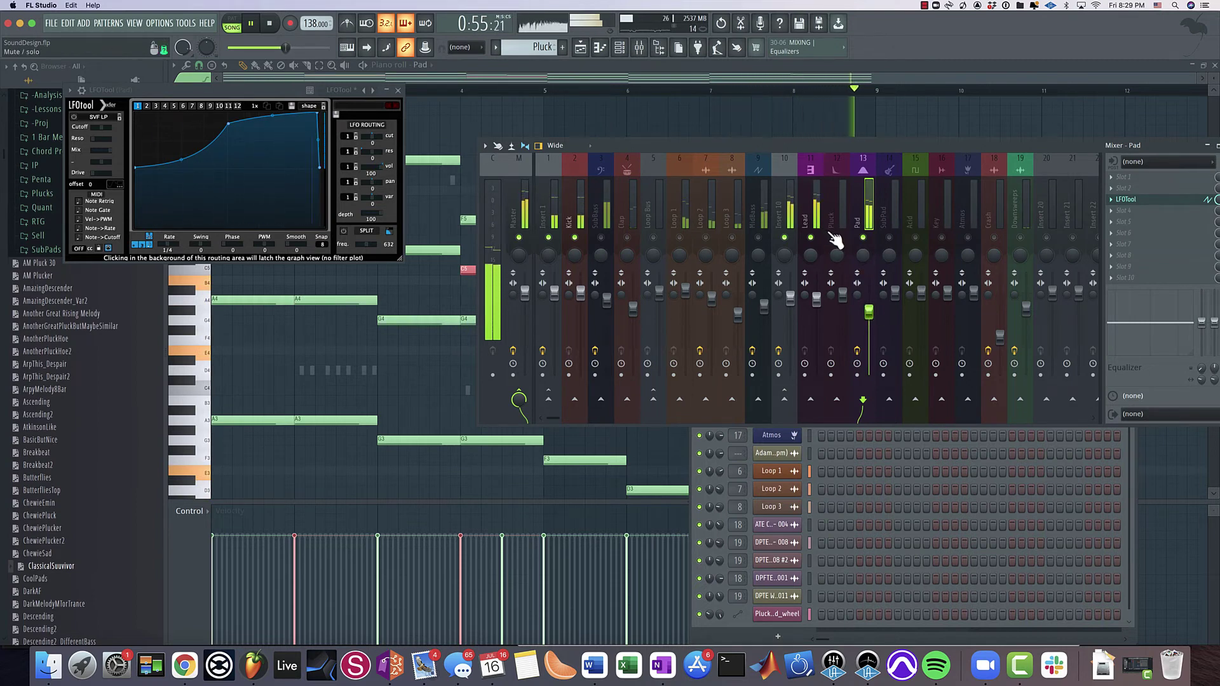
left_click_drag(868, 311, 869, 313)
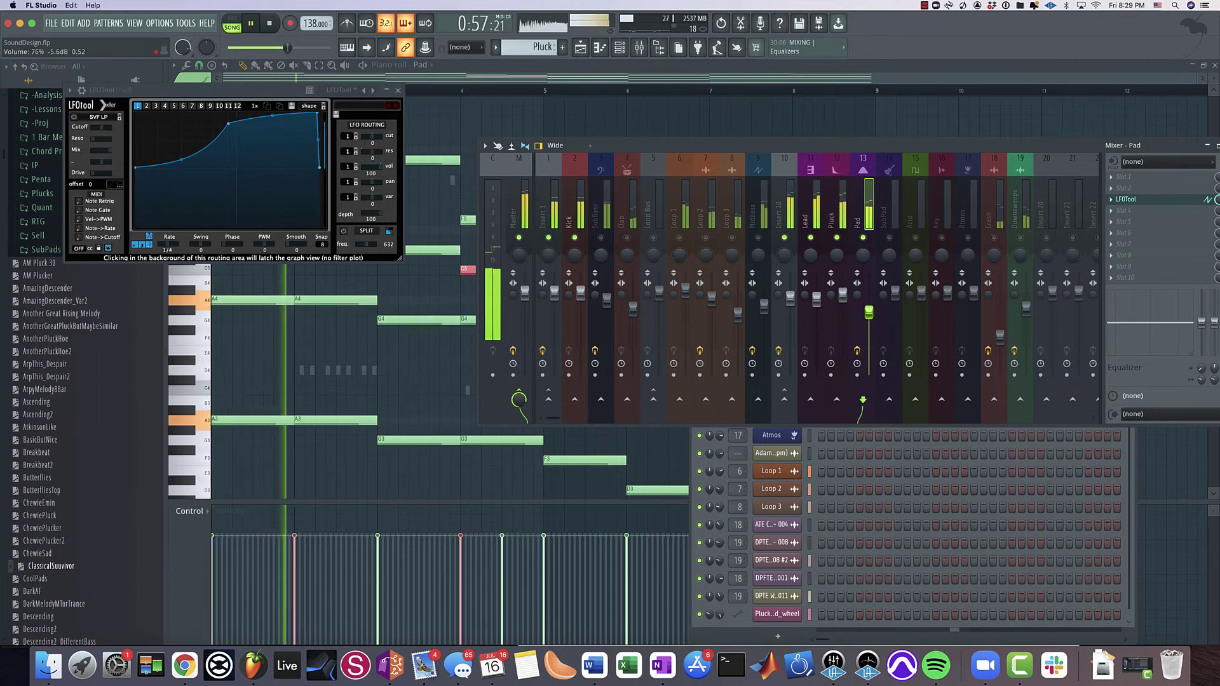
Bring up the mixer over the playlist, unsolo the tracks to hear the full mix, and mute the Lead track
left_click(580, 47)
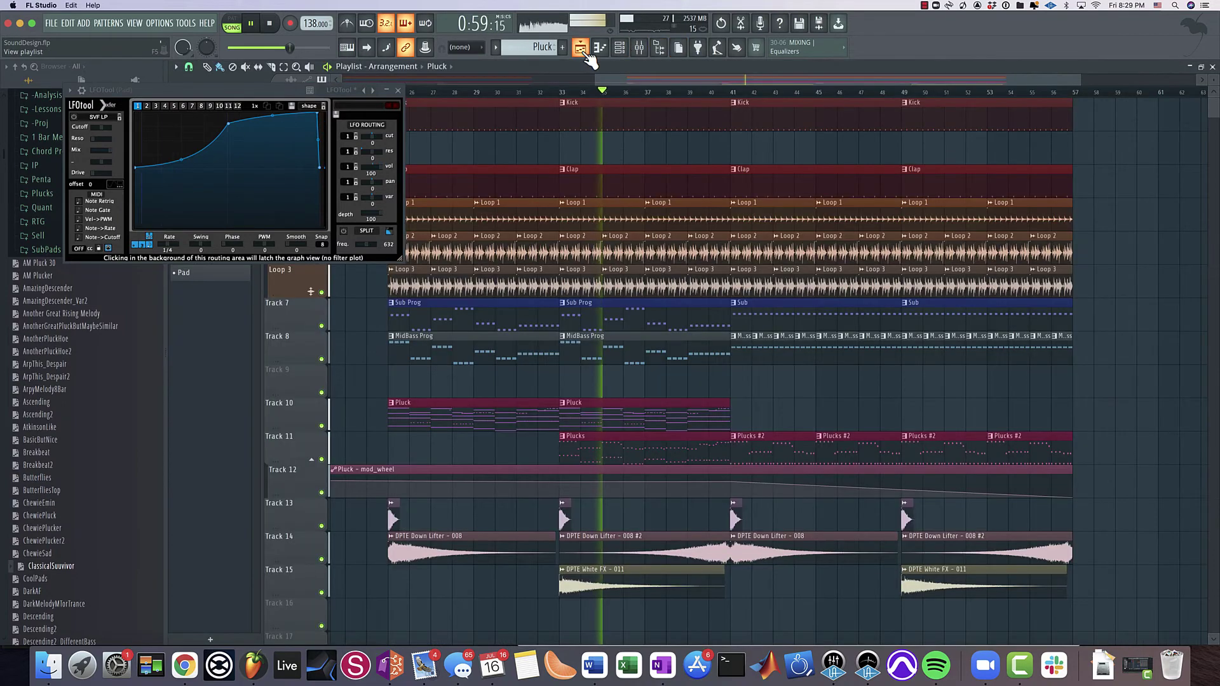
key("F9")
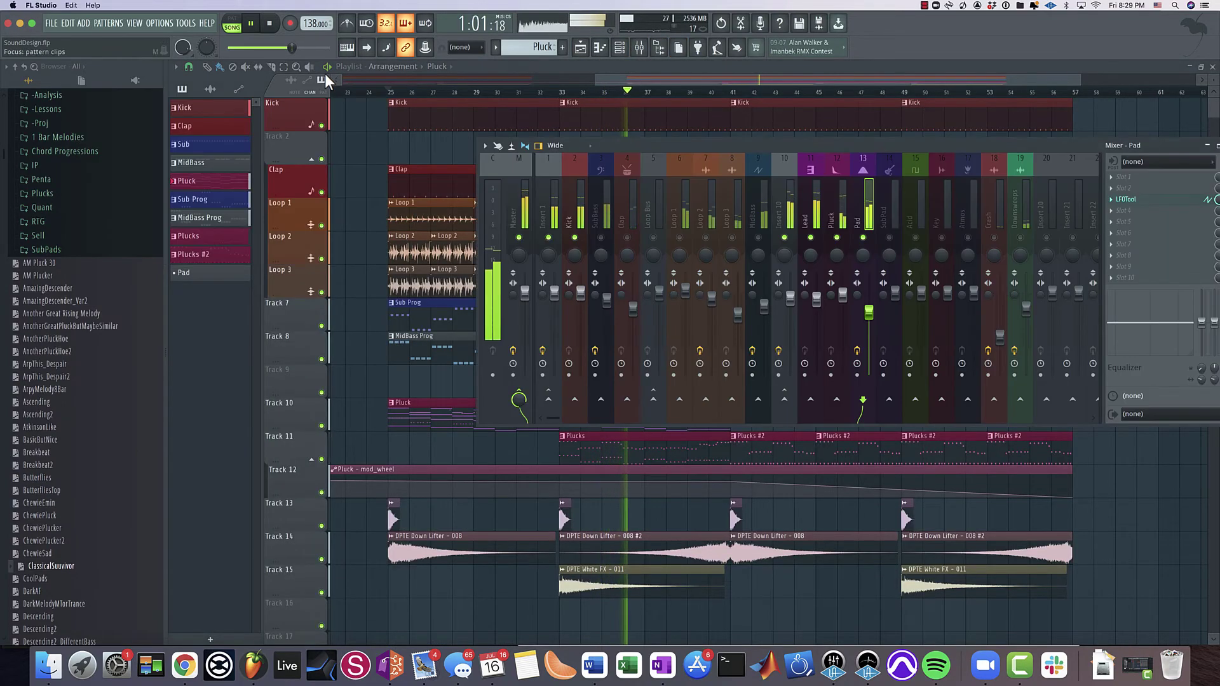
left_click_drag(817, 145, 679, 137)
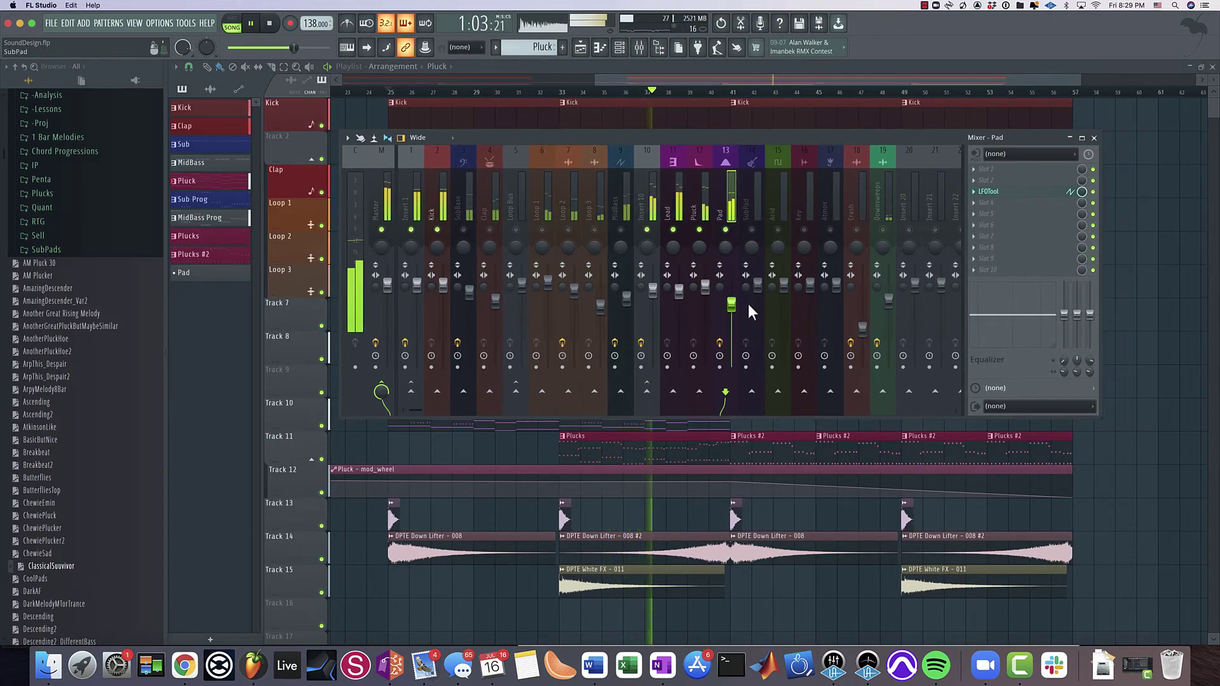
right_click(674, 230)
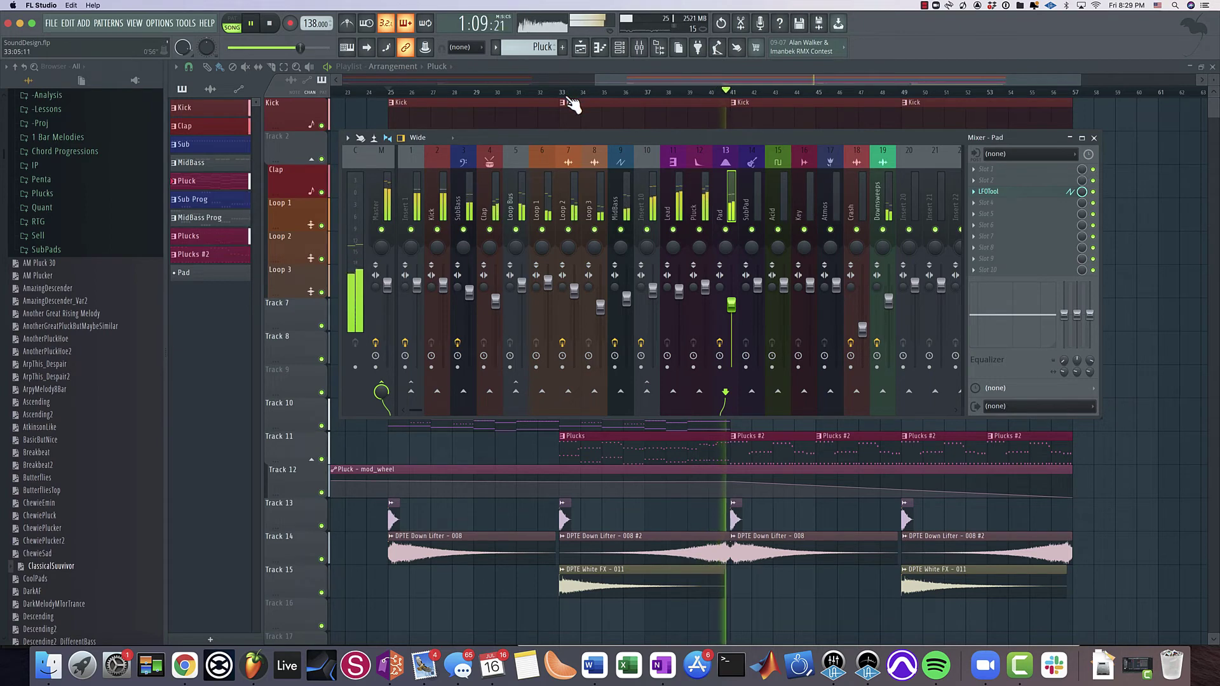
left_click(675, 230)
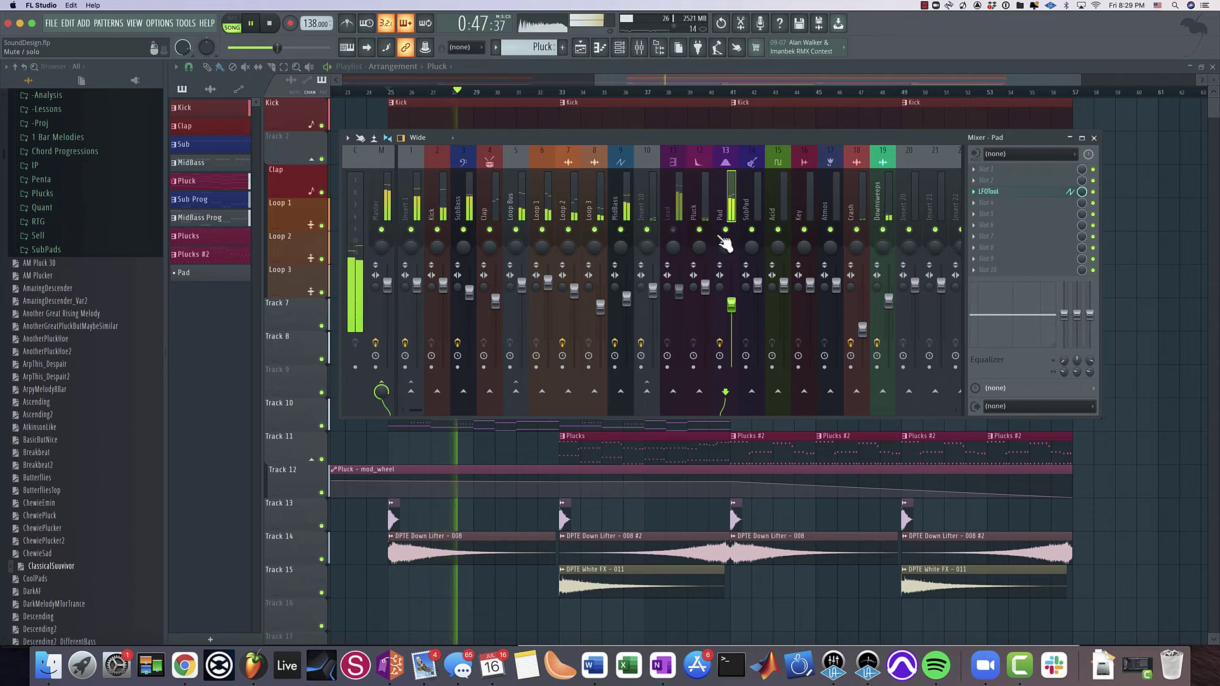
Stop playback and delete the lowest note of every chord in the Pad's piano roll
left_click(498, 438)
double_click(486, 424)
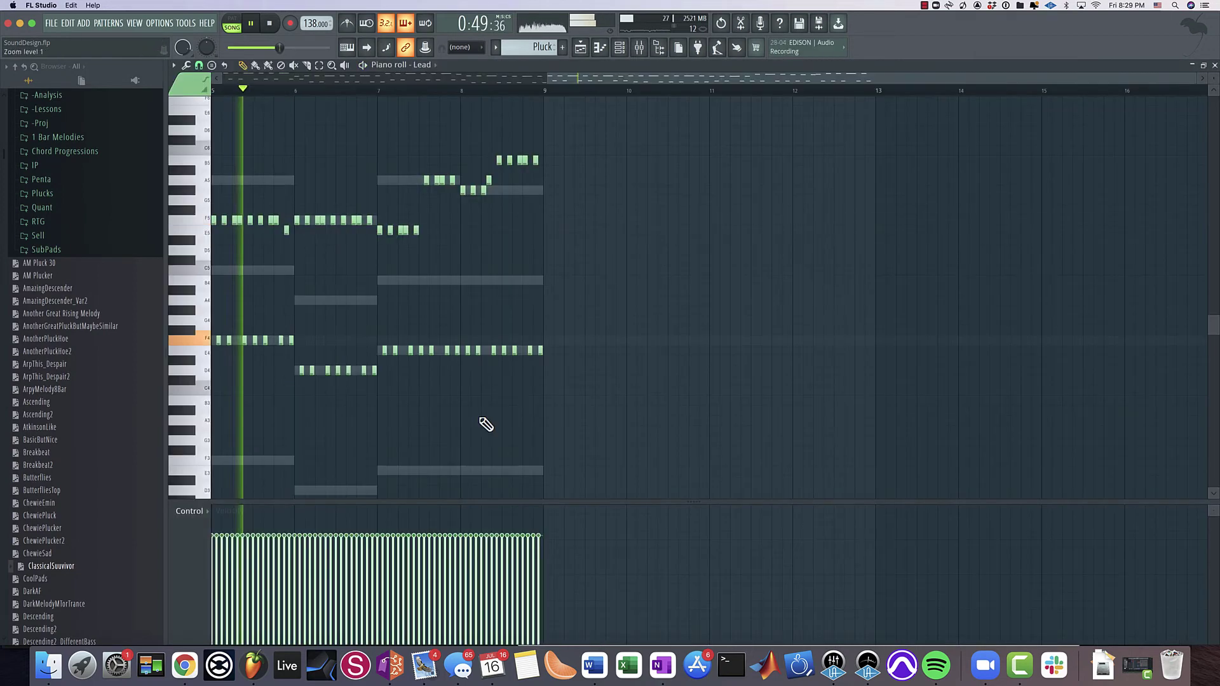
key("space")
double_click(308, 420)
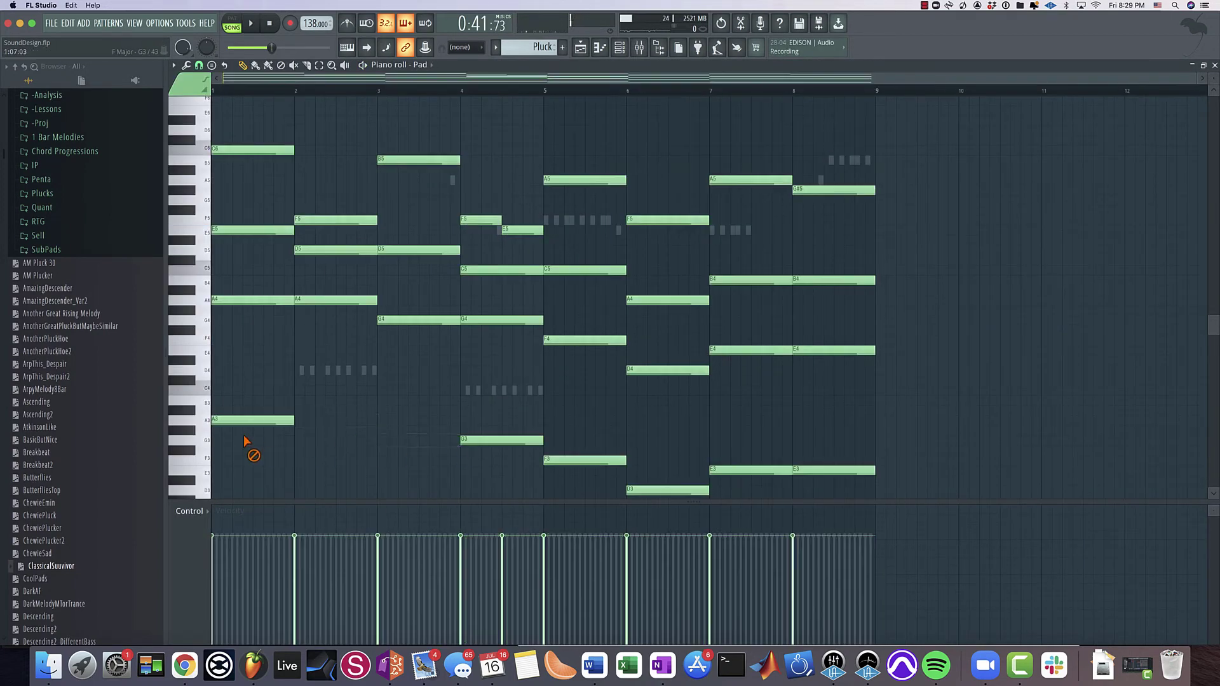
right_click(737, 472)
Compare the thinned pad soloed, together with the Lead, and muted within the full mix
key("space")
key("F9")
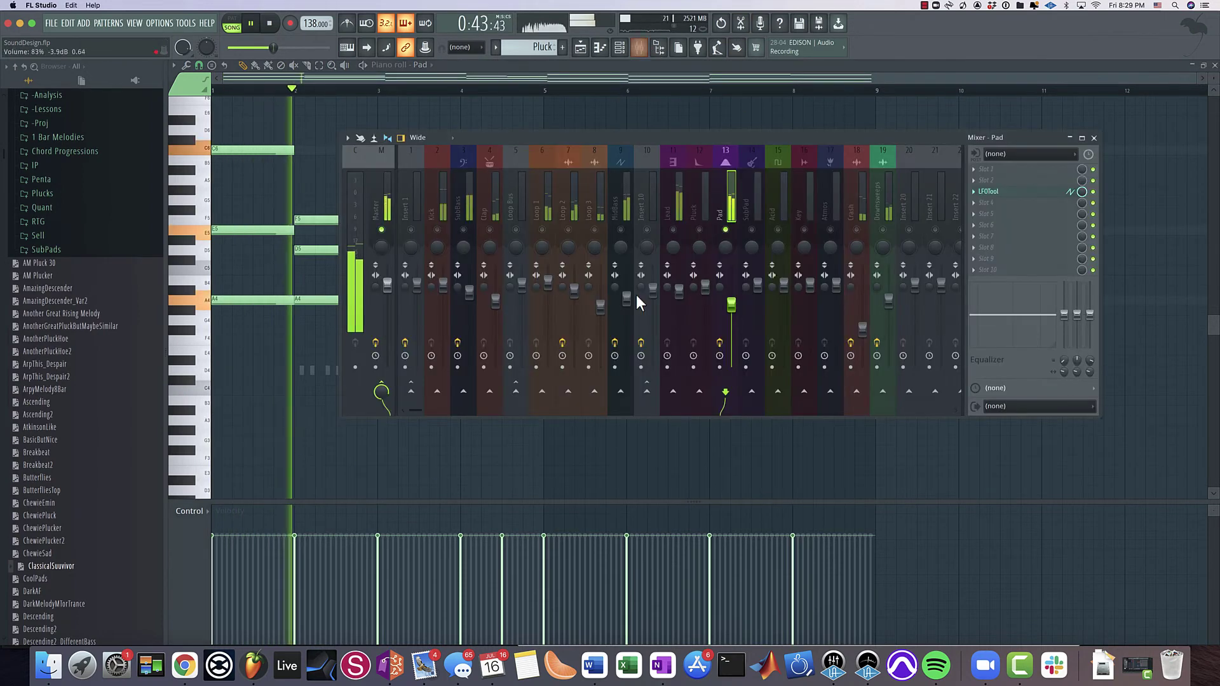
key("space")
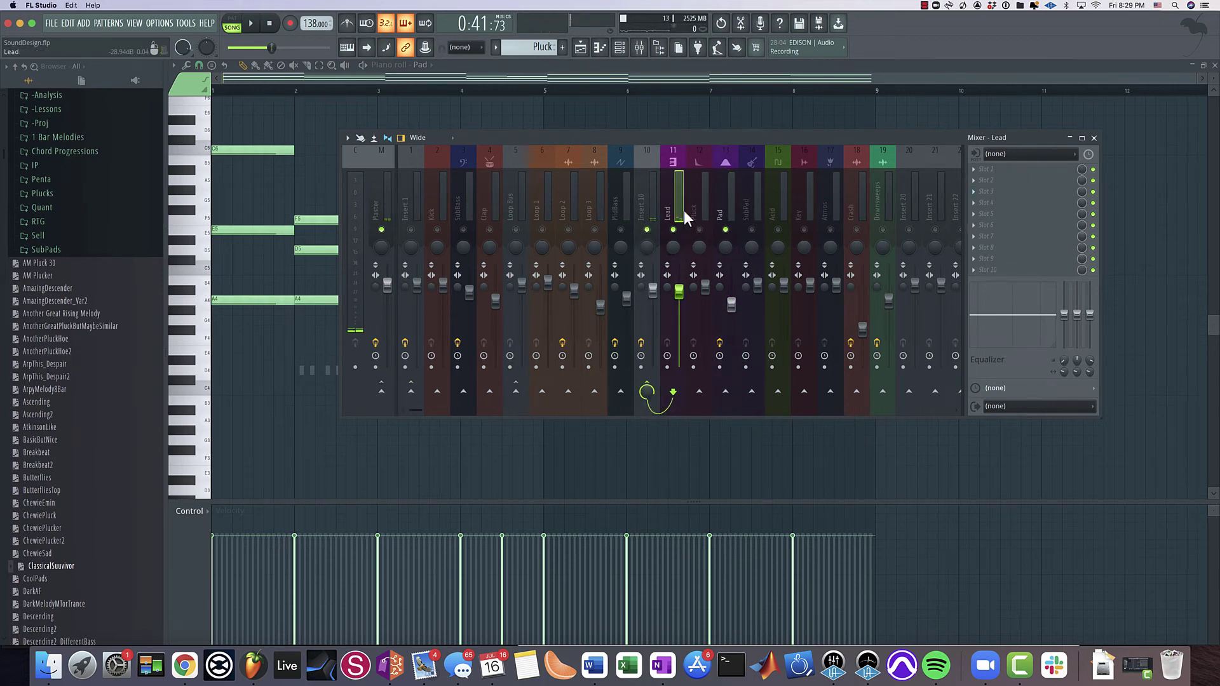
left_click(729, 197)
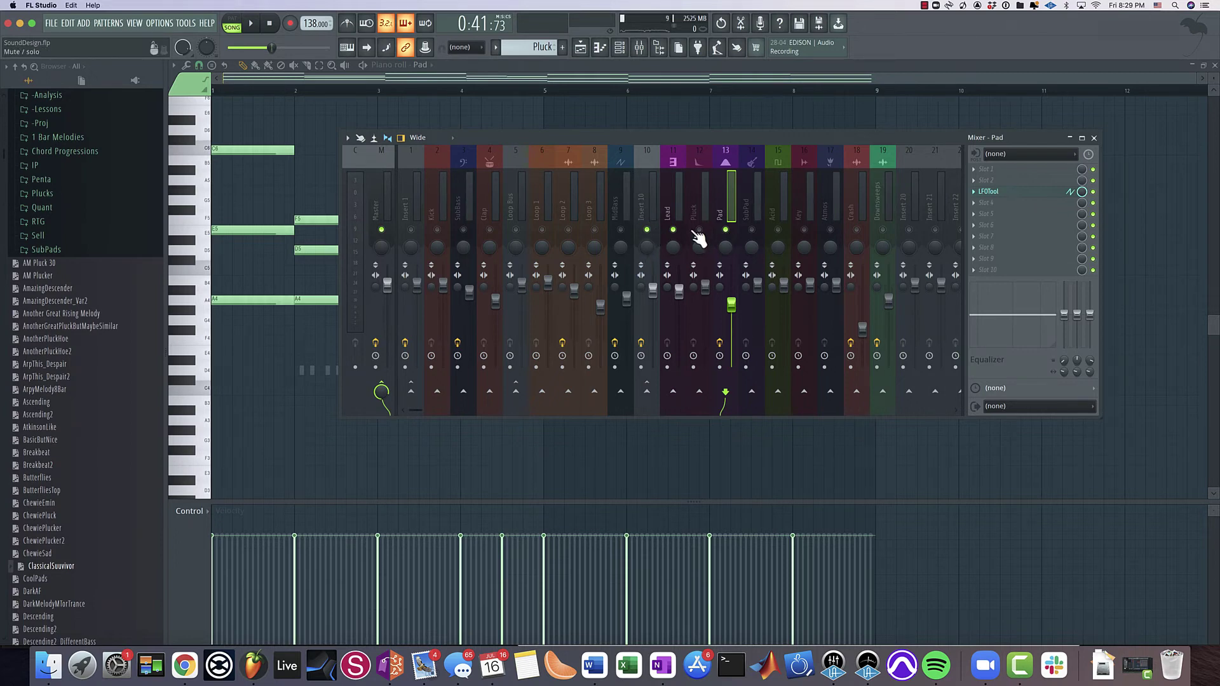
key("space")
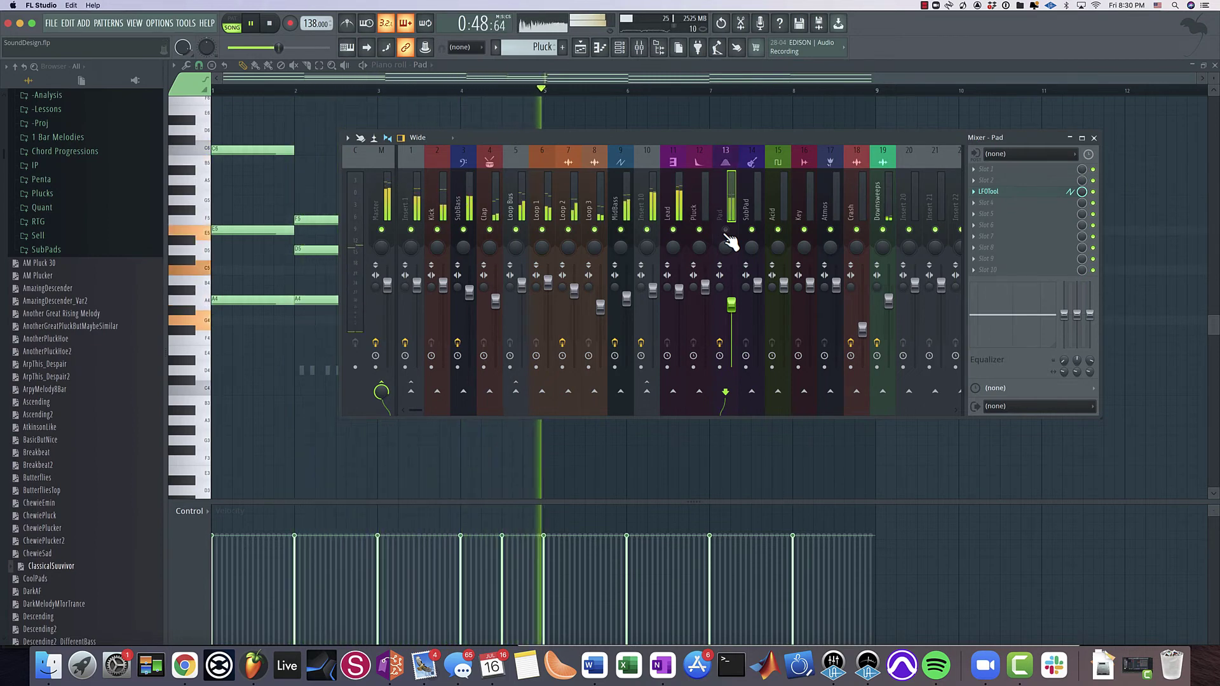
Review the whole arrangement in the playlist during playback, and bring back the channel rack and mixer
left_click(640, 48)
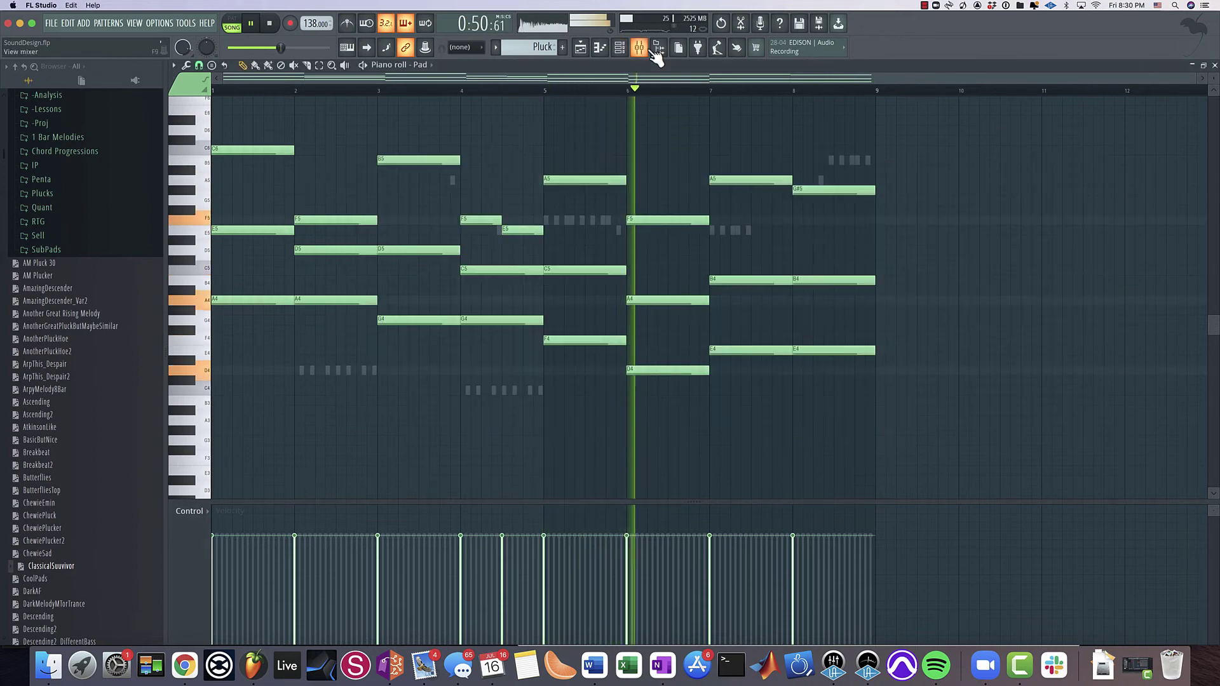
left_click(609, 50)
scroll(638, 397, "down", 4)
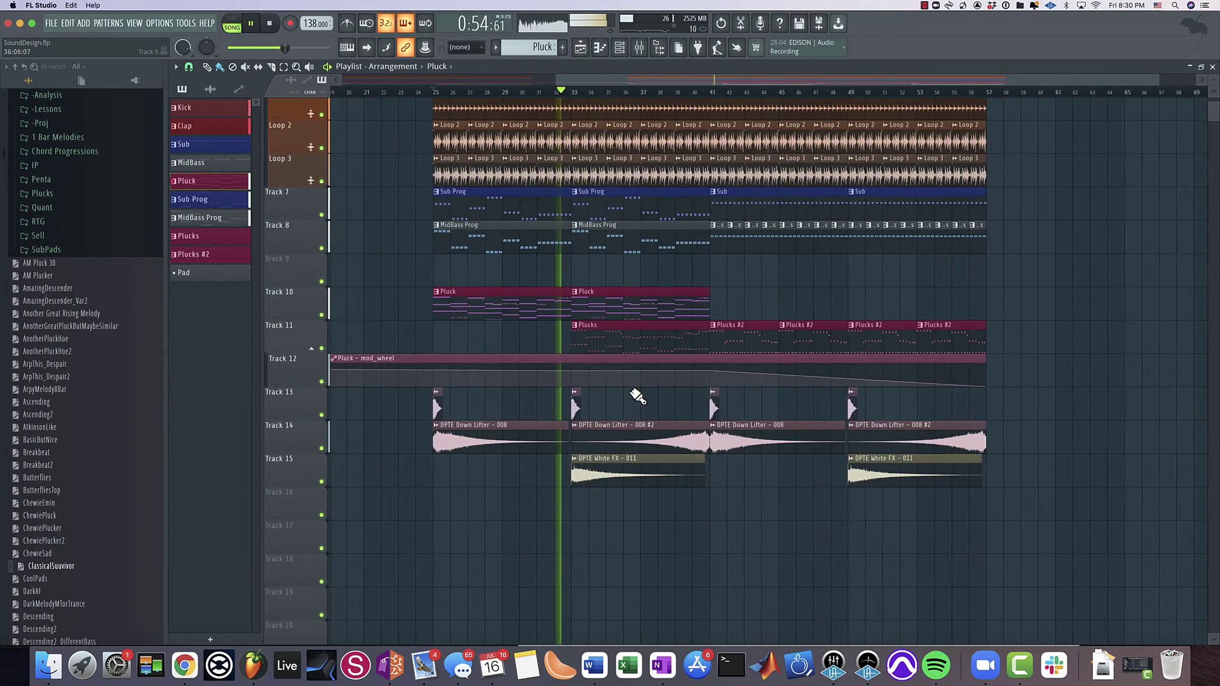
scroll(637, 396, "down", 3)
scroll(684, 488, "up", 3)
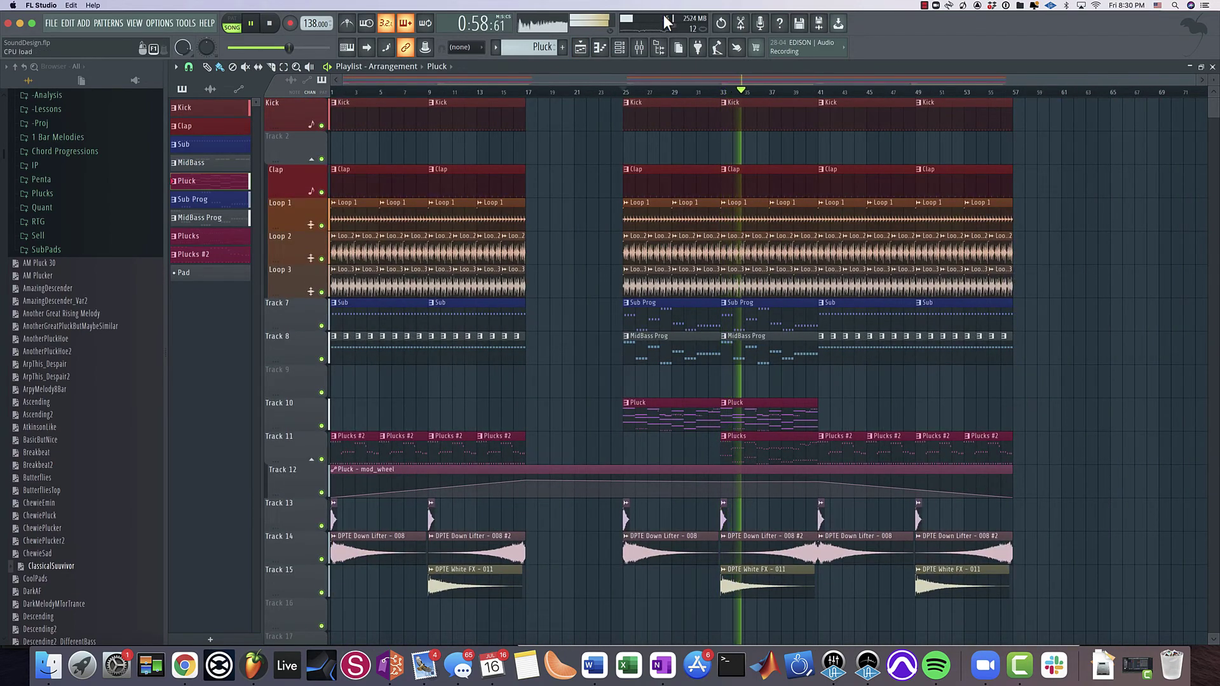
left_click(634, 48)
left_click(641, 51)
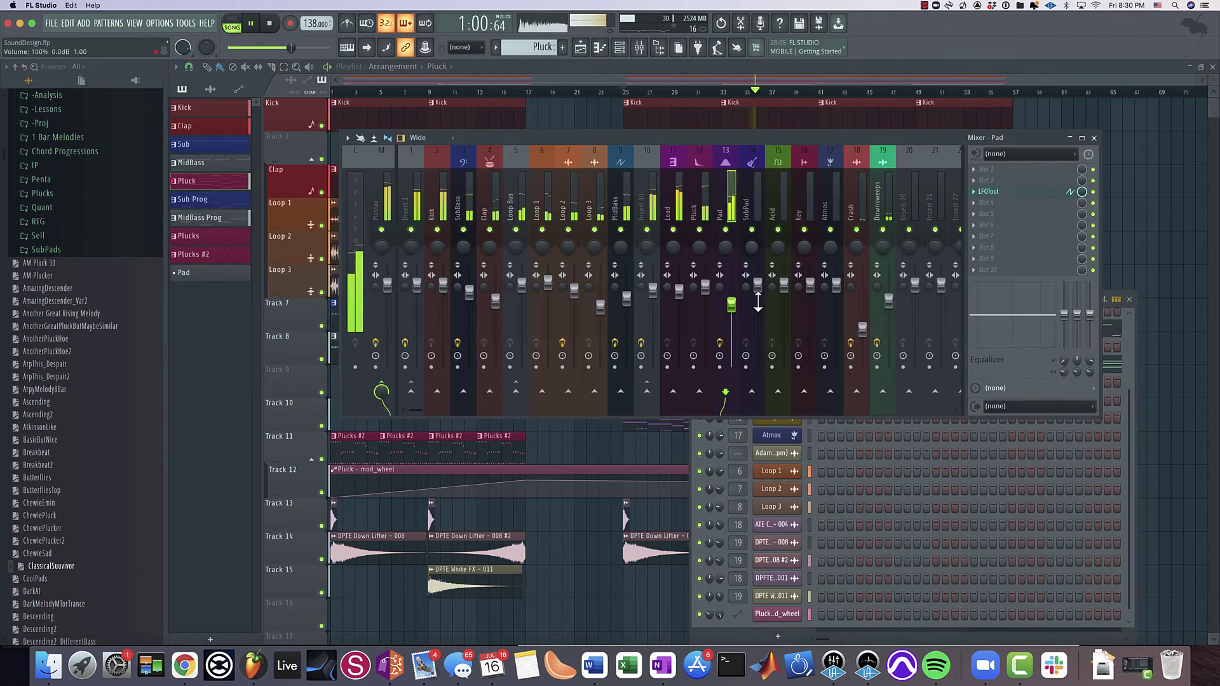
Raise the Pluck mixer track's level to 104% (0.8 dB) and restart the playback
left_click(697, 191)
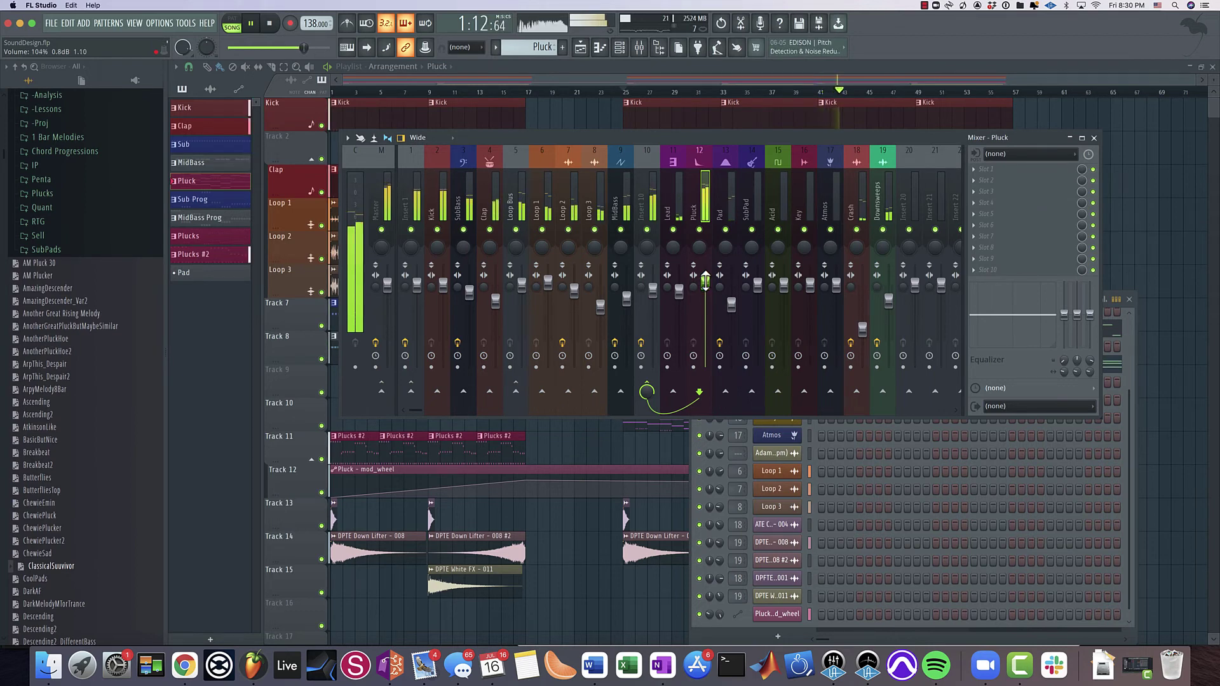
key("space")
key("space")
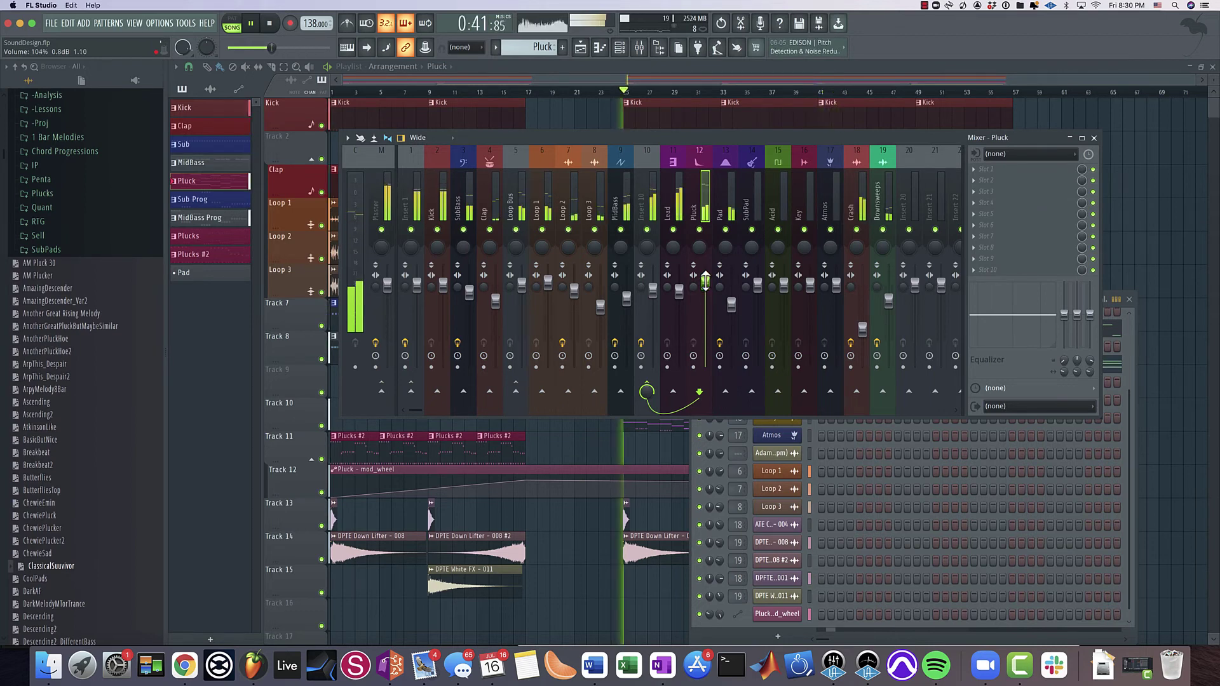
Play the mix from bar 33 and compare it with the Lead and Pluck tracks muted and unmuted
left_click(724, 91)
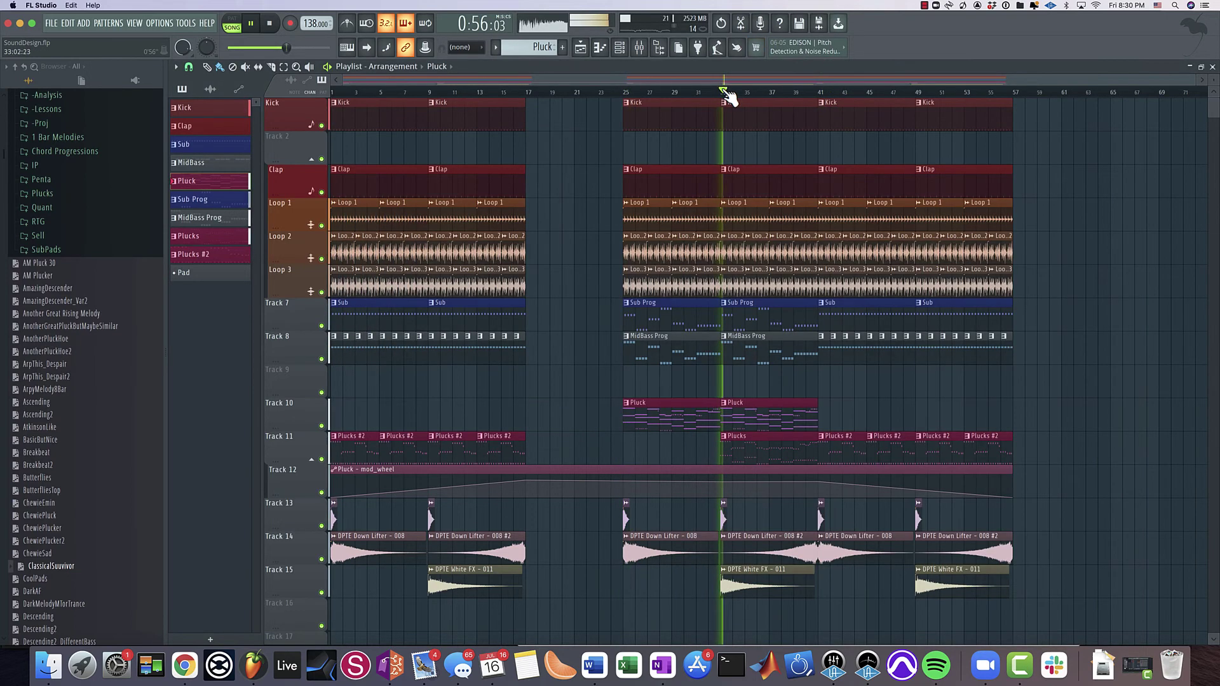
left_click(639, 47)
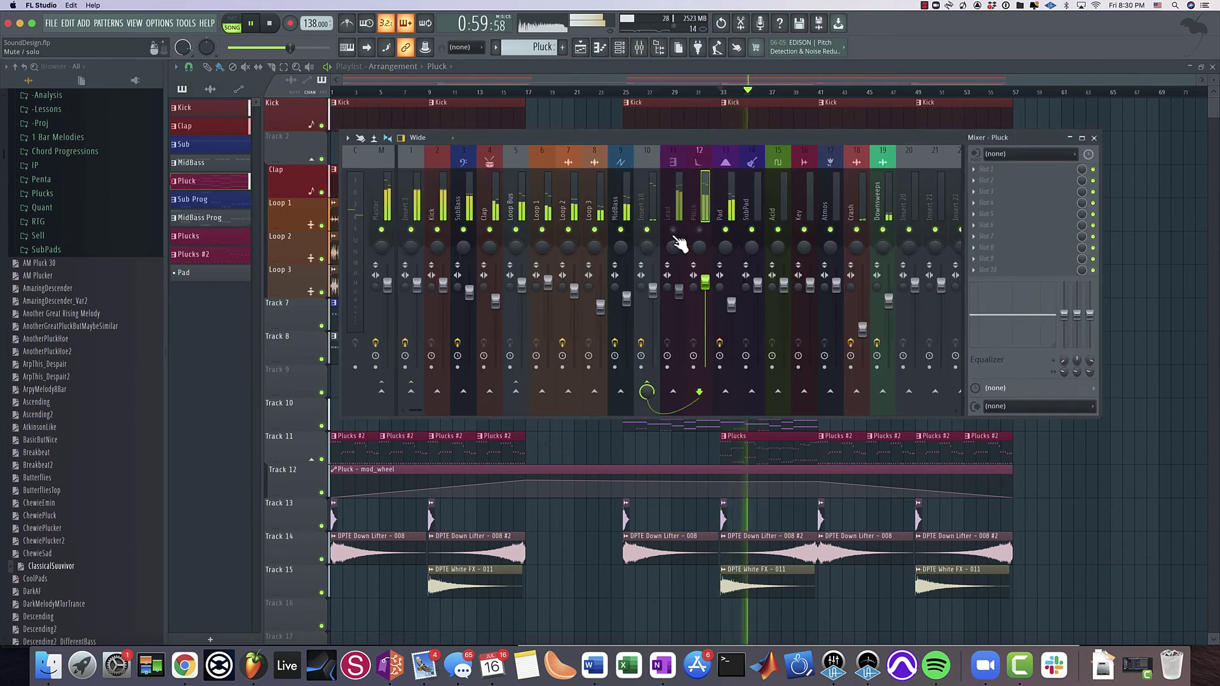
left_click(699, 229)
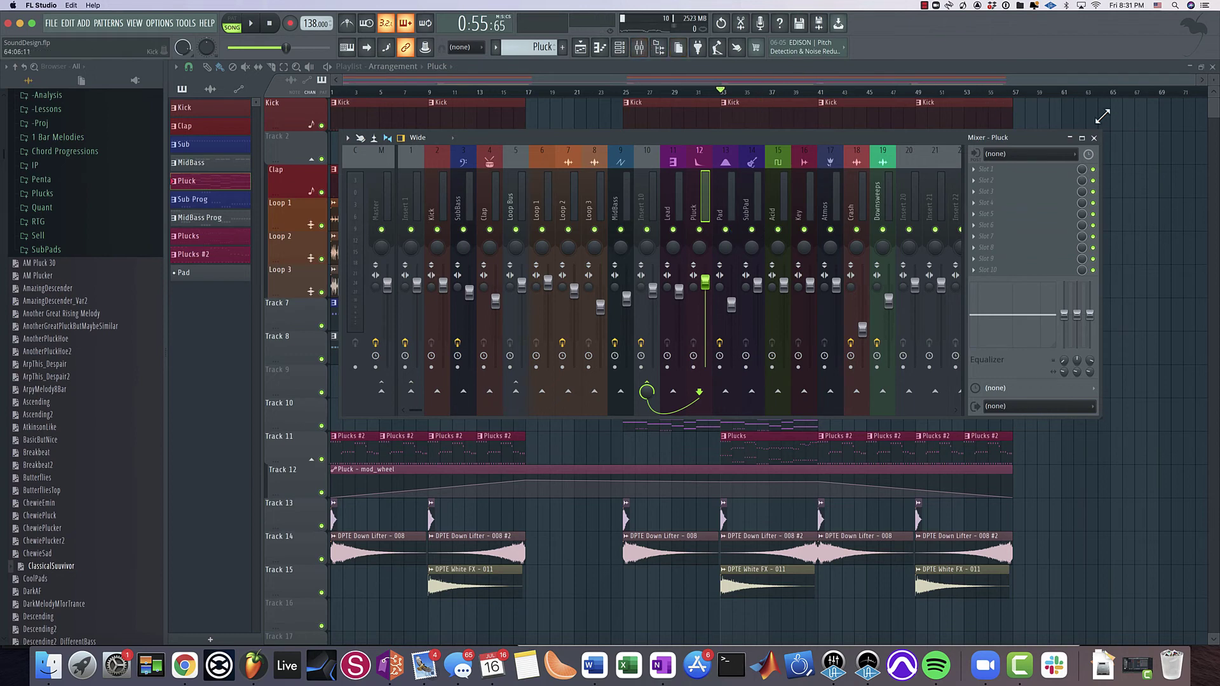
Save the Pad channel's Spire sound as a new preset named "Pad - Background" in the MYR Pure Custom bank
left_click(1094, 139)
left_click(618, 49)
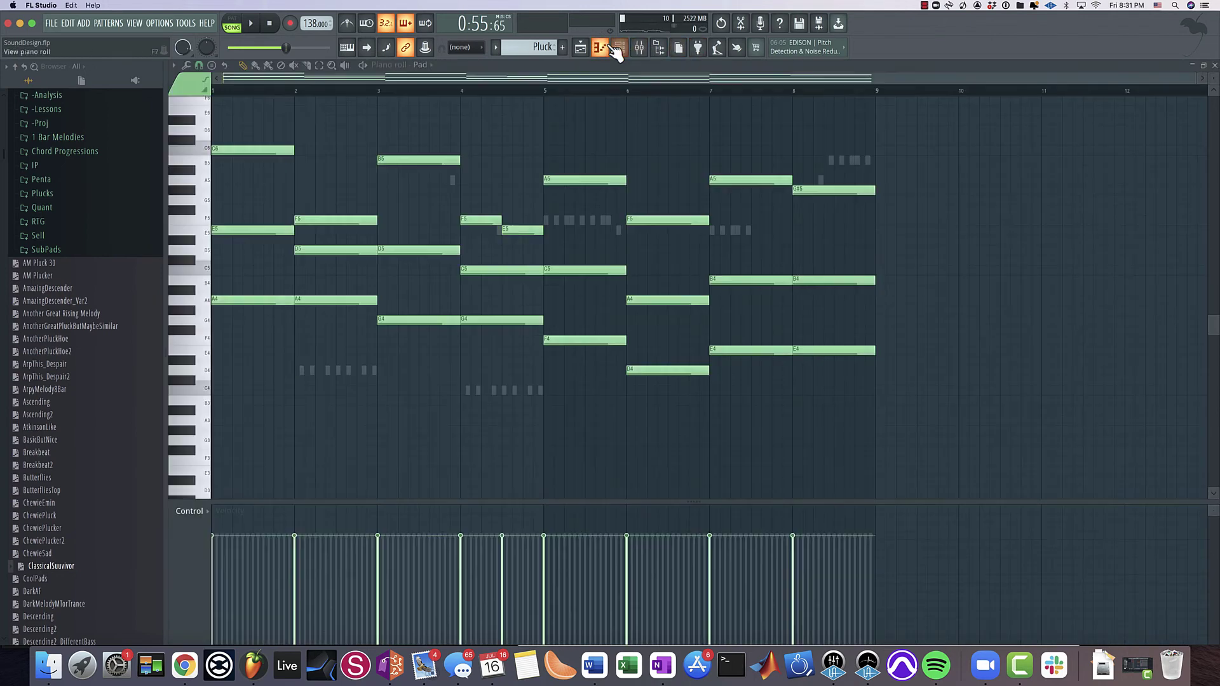
left_click(620, 51)
left_click(772, 359)
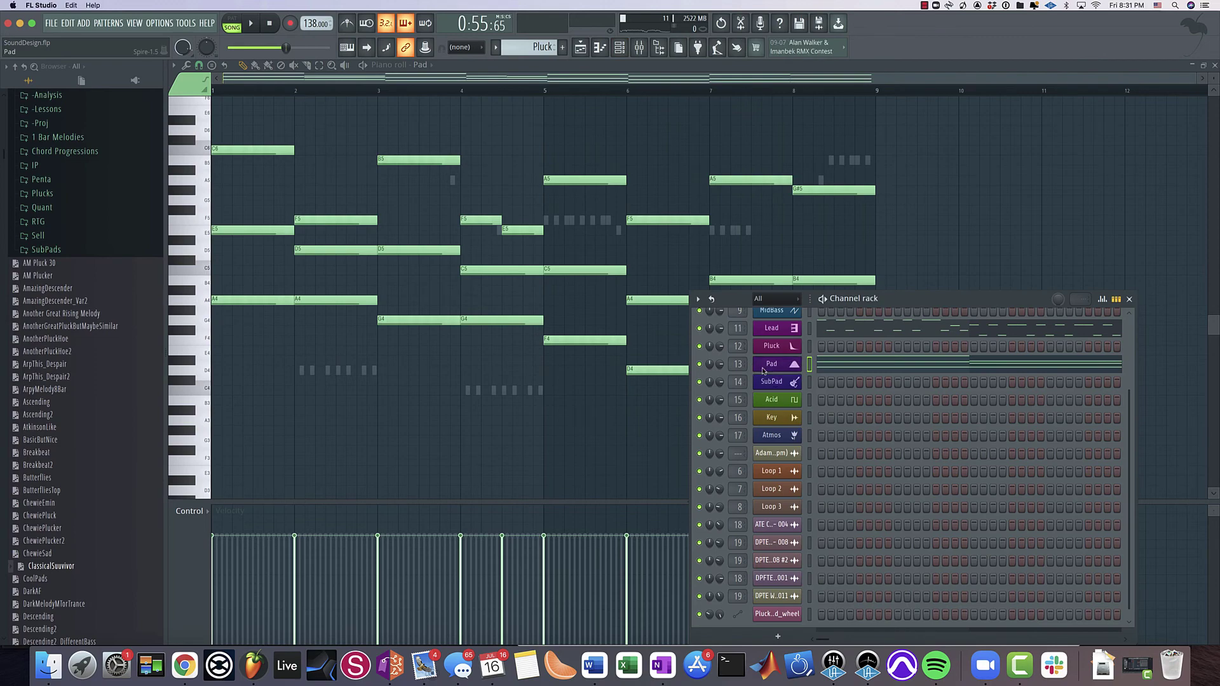
left_click(478, 171)
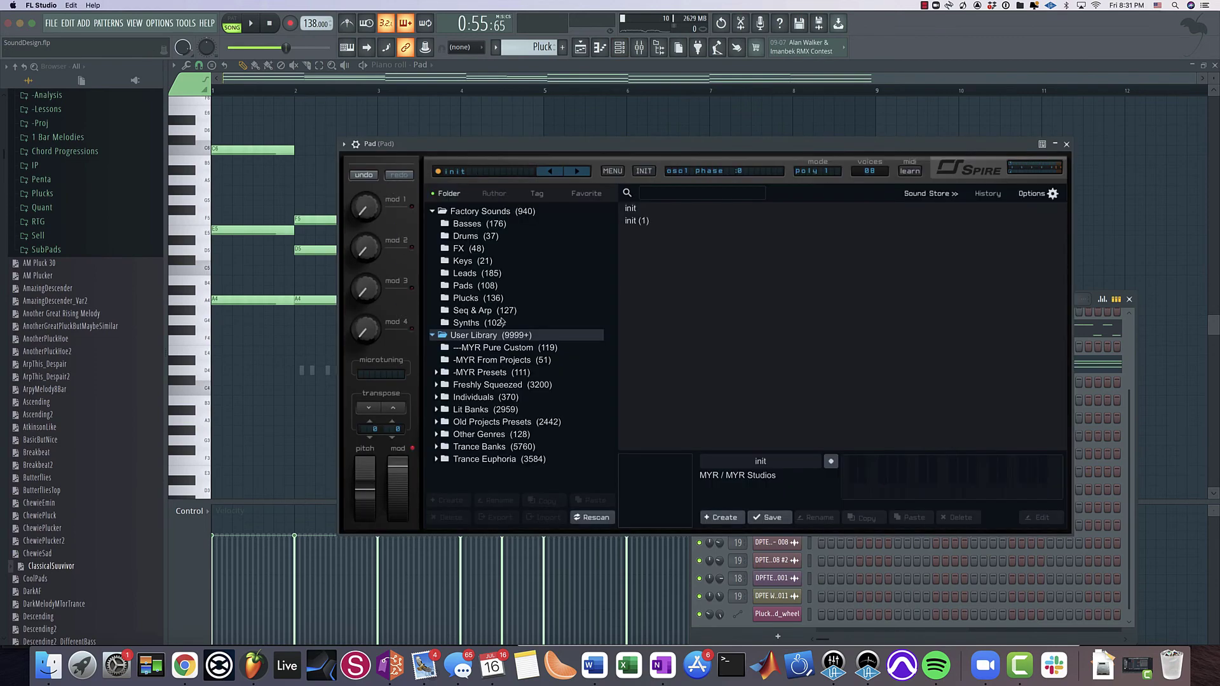
left_click(721, 518)
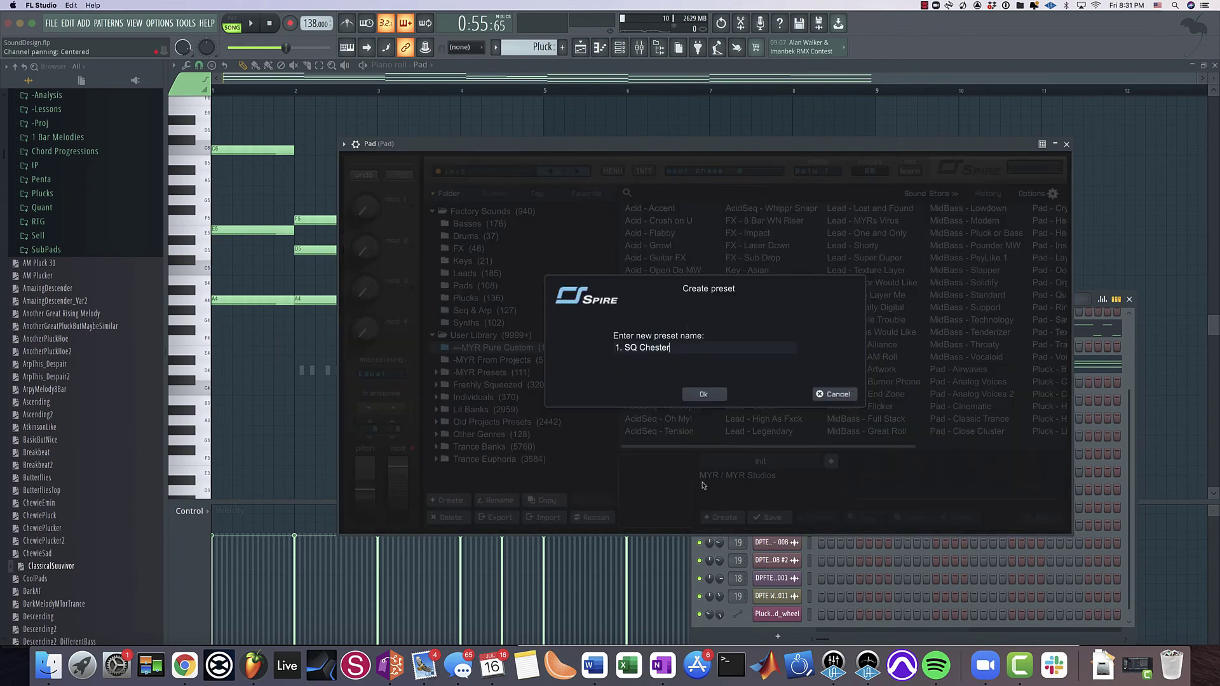
key("super+a")
type("Pa")
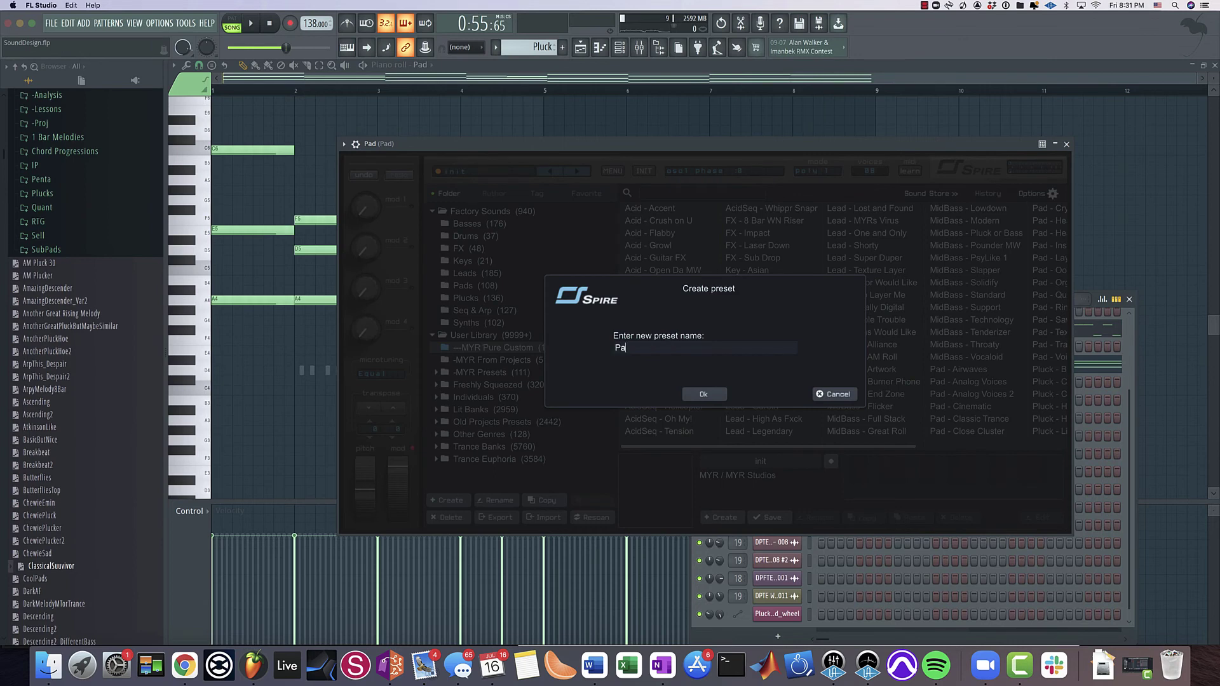
type("d - Background")
left_click(697, 395)
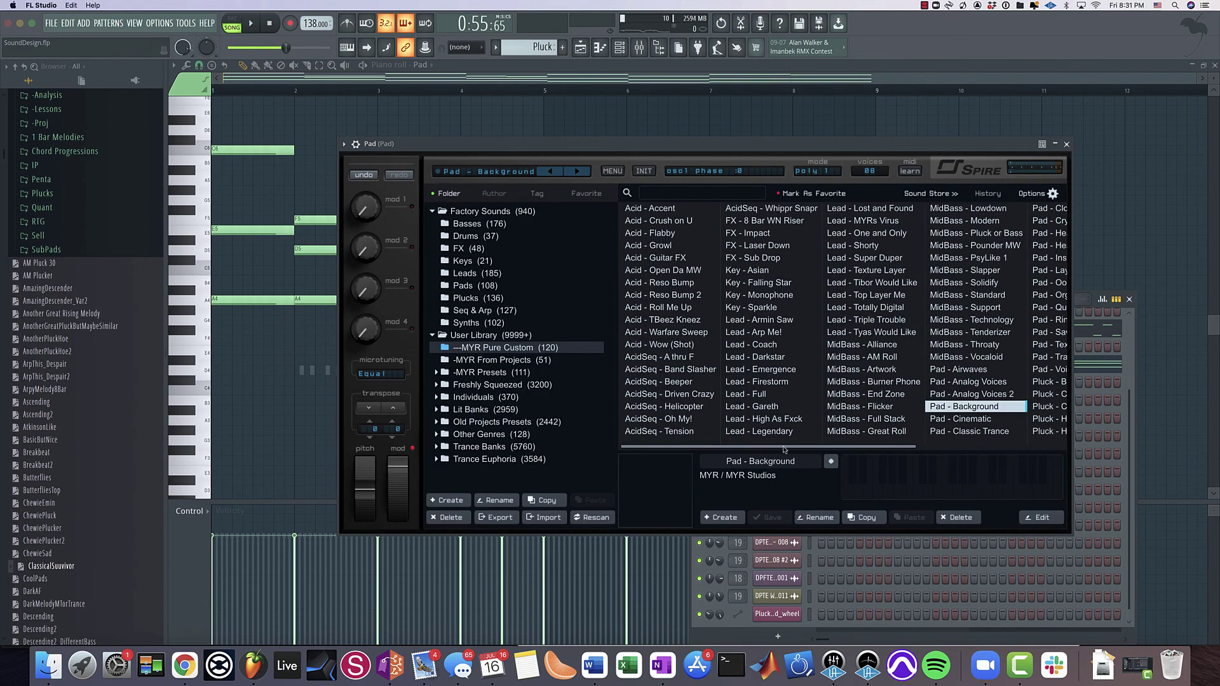
Look through the MYR Pure Custom preset bank, go back to the synth controls, and close Spire
left_click_drag(784, 448, 713, 430)
left_click(511, 172)
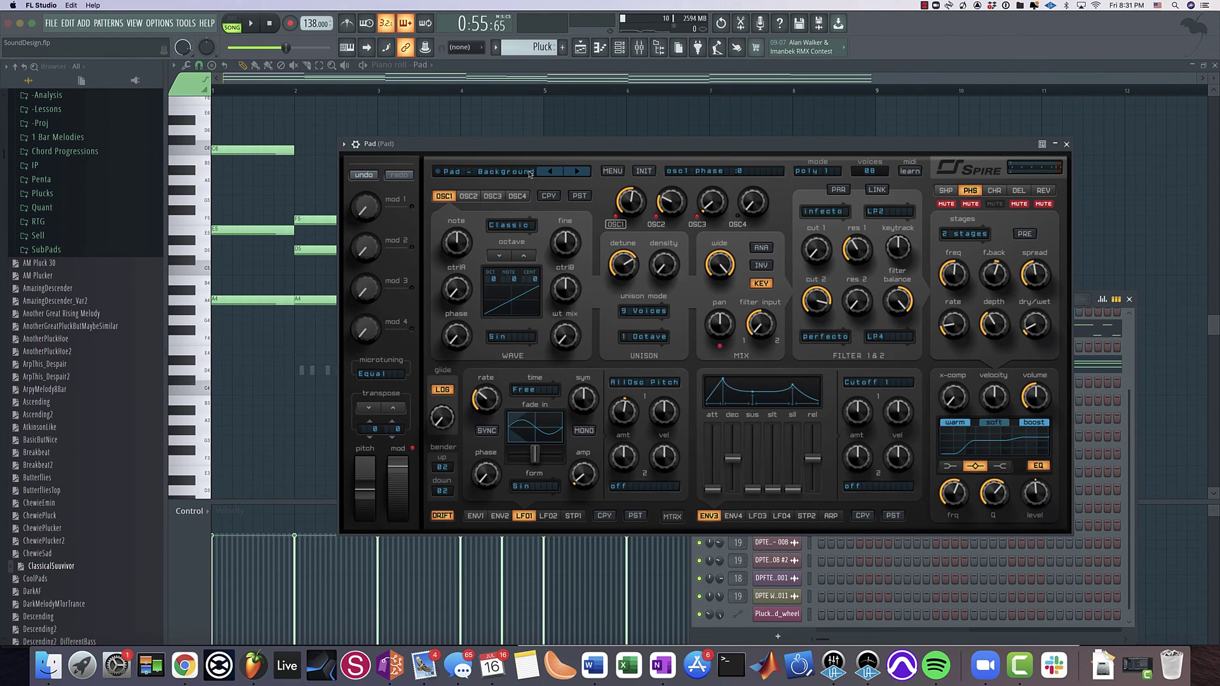
left_click(530, 173)
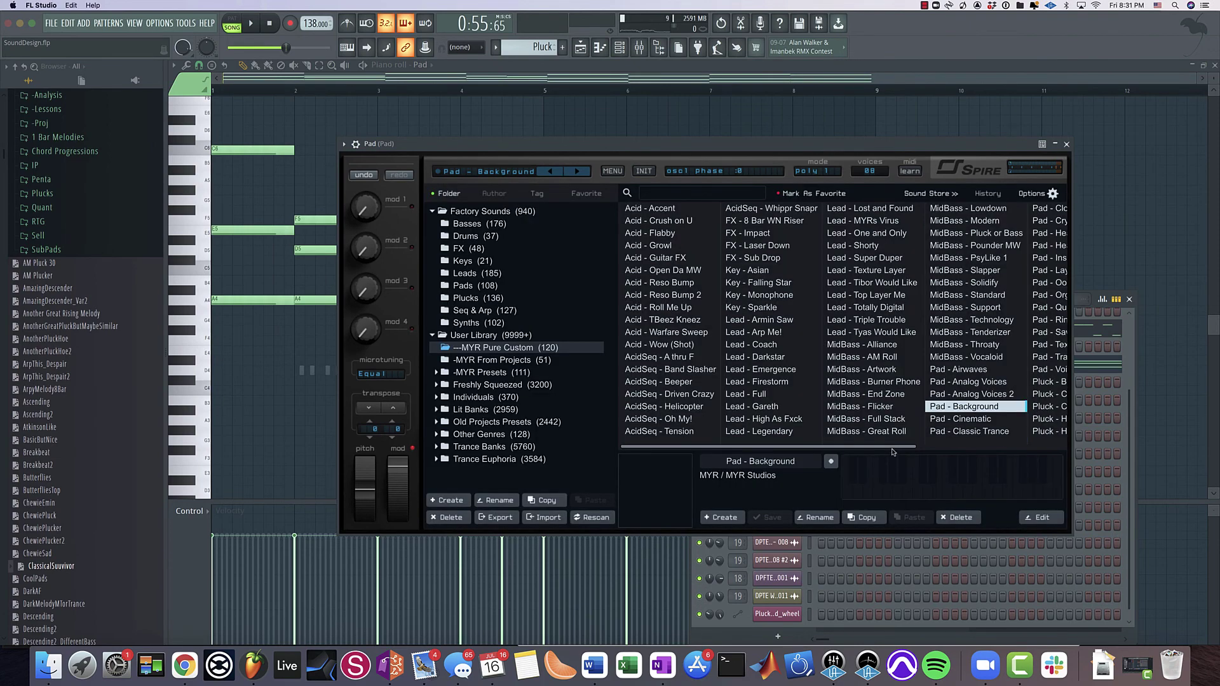
scroll(893, 452, "right", 5)
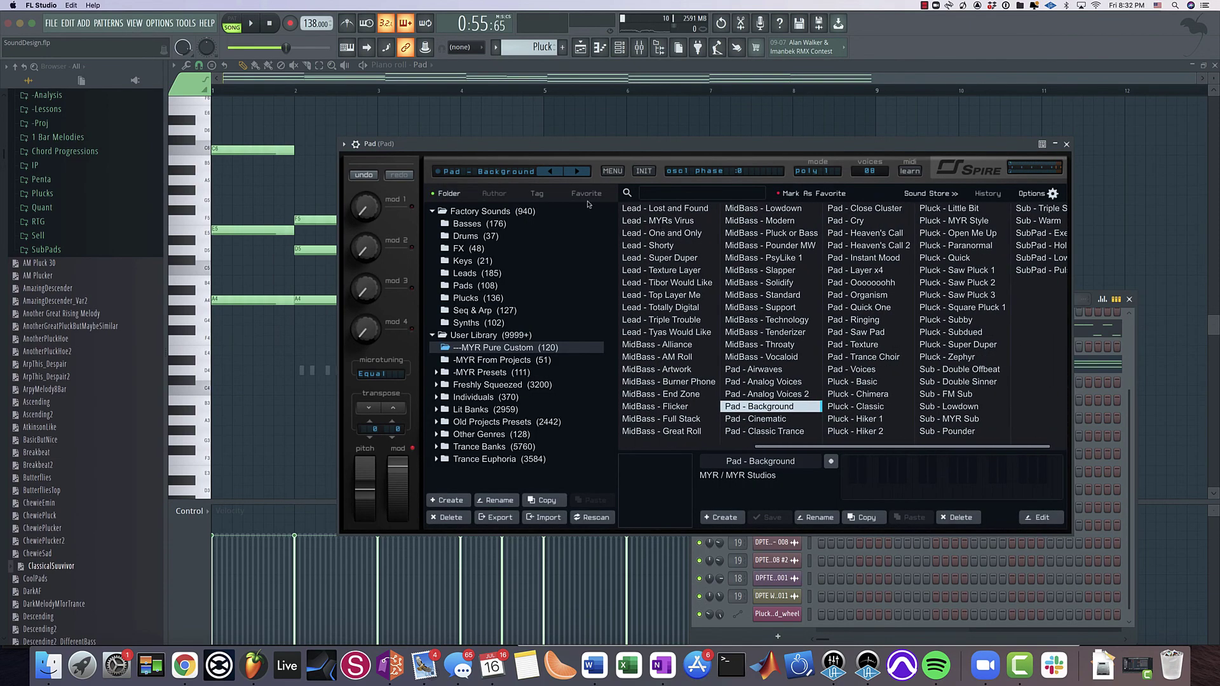
left_click(497, 175)
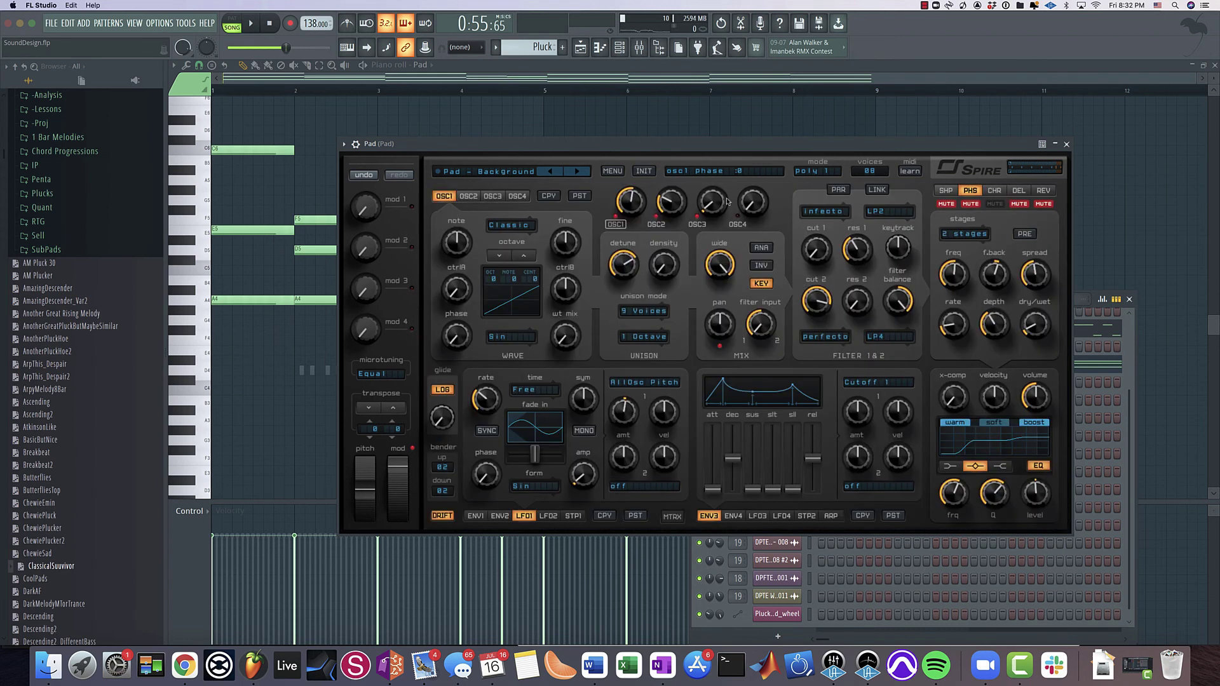
left_click(1067, 144)
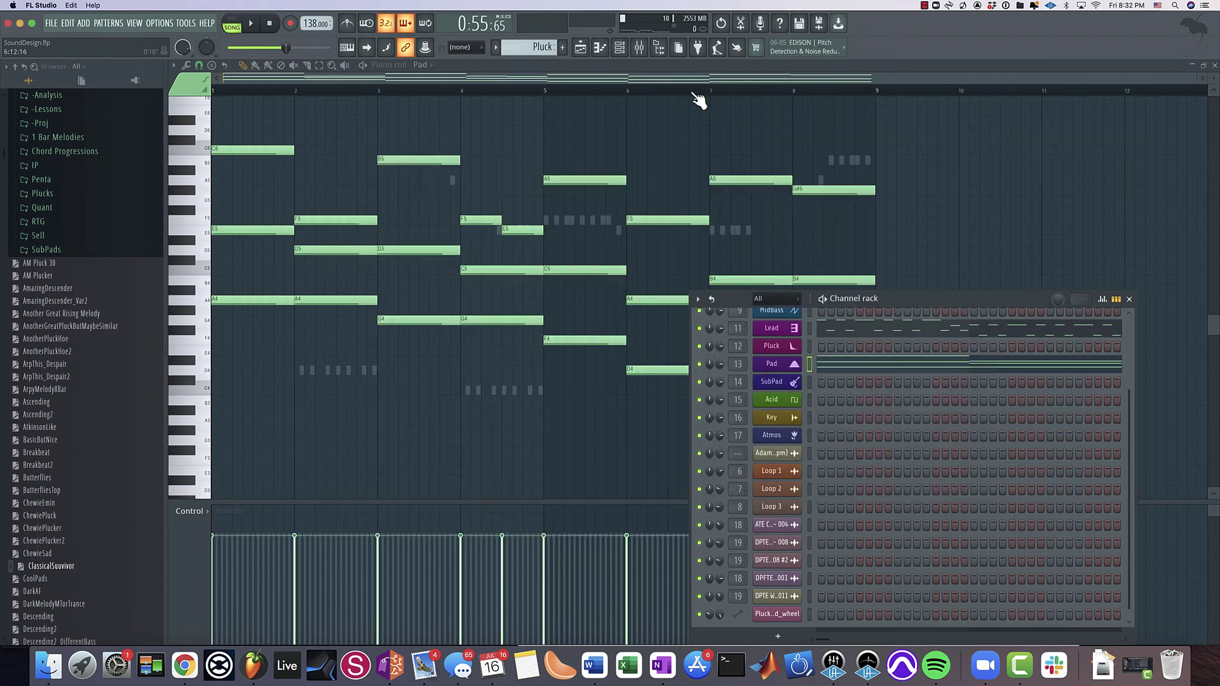
Bring up the playlist and play the arrangement from bar 25
left_click(581, 48)
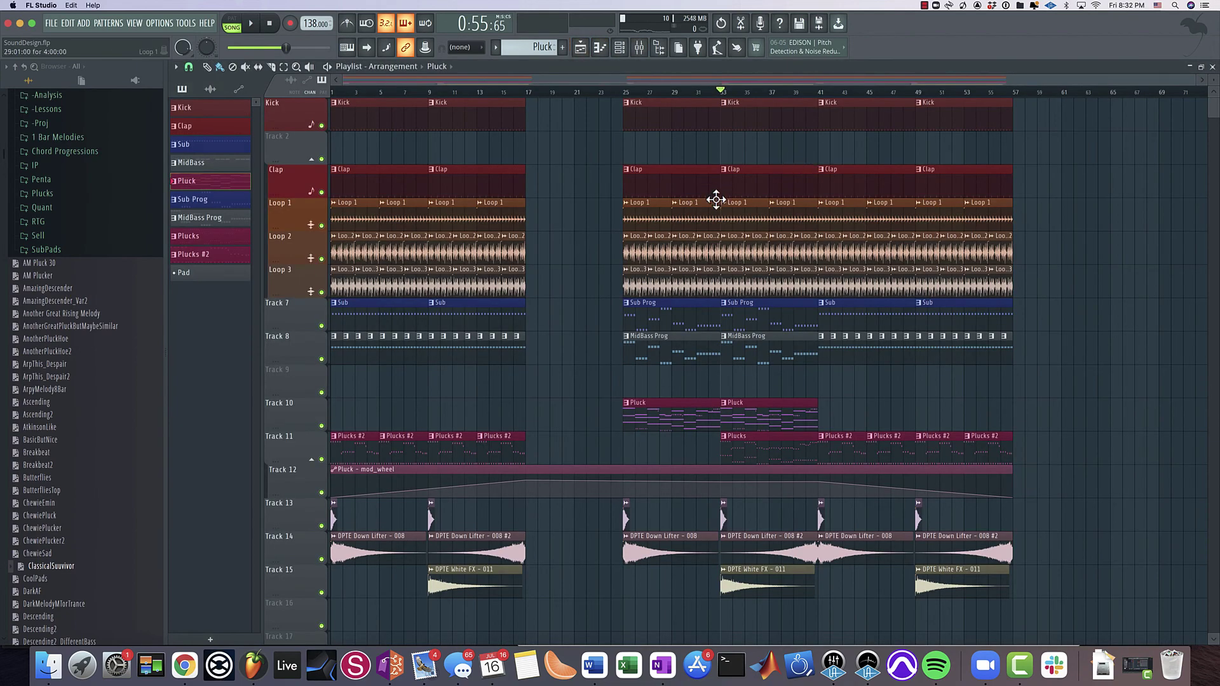
scroll(713, 199, "up", 4)
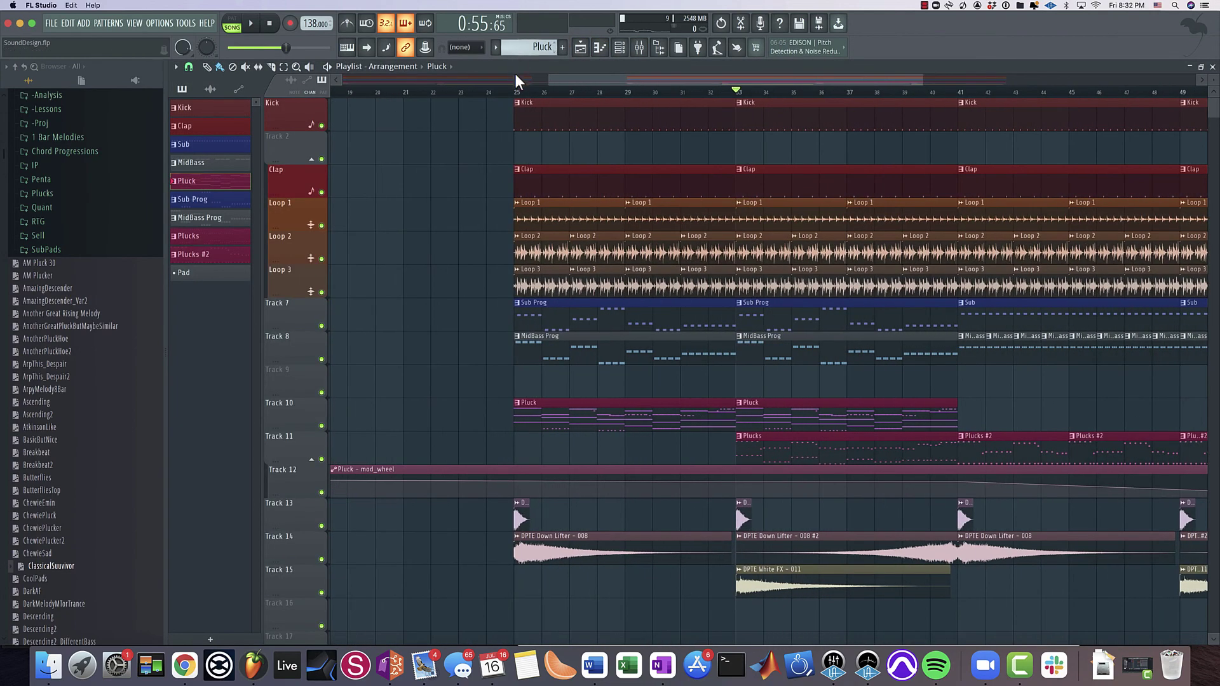
left_click(516, 94)
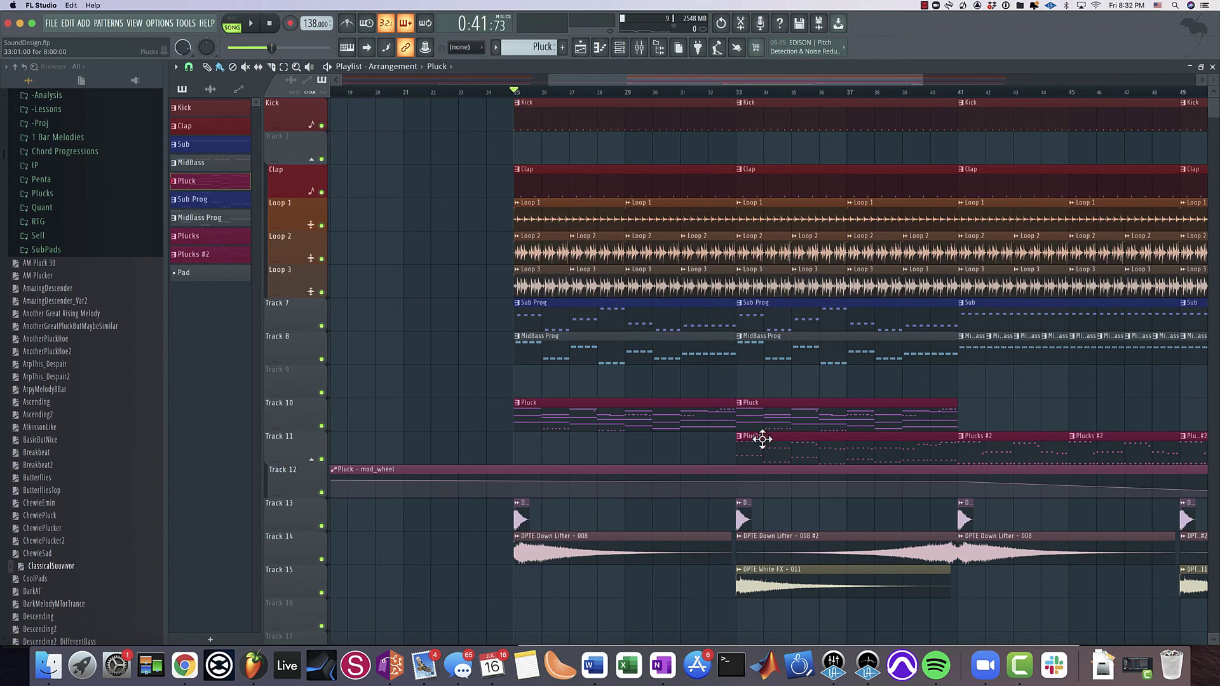
scroll(940, 413, "down", 4)
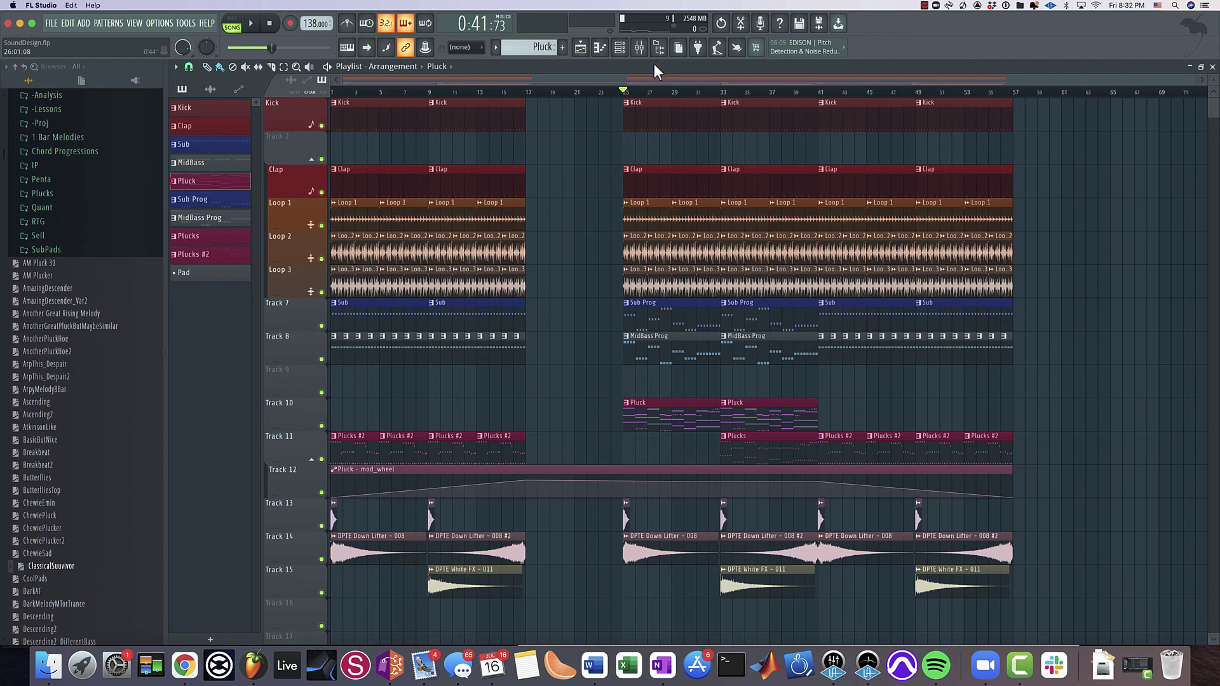
key("space")
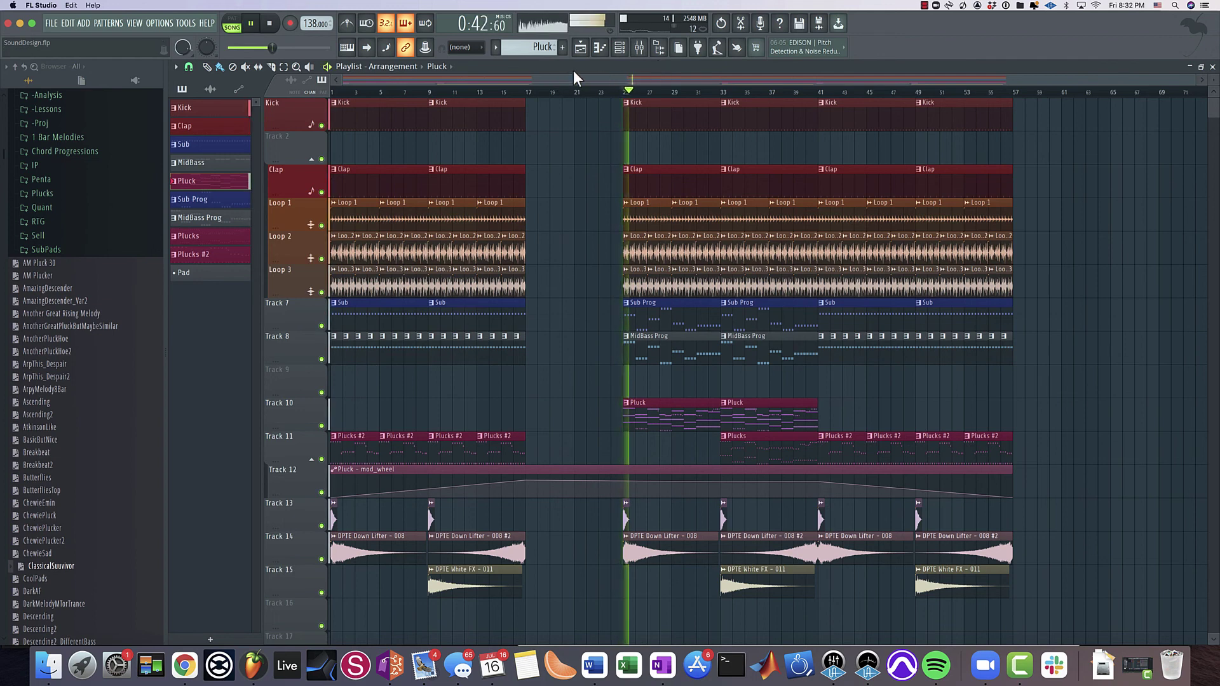
Rename the Insert 10 mixer track as "Lead & Pluck"
left_click(640, 48)
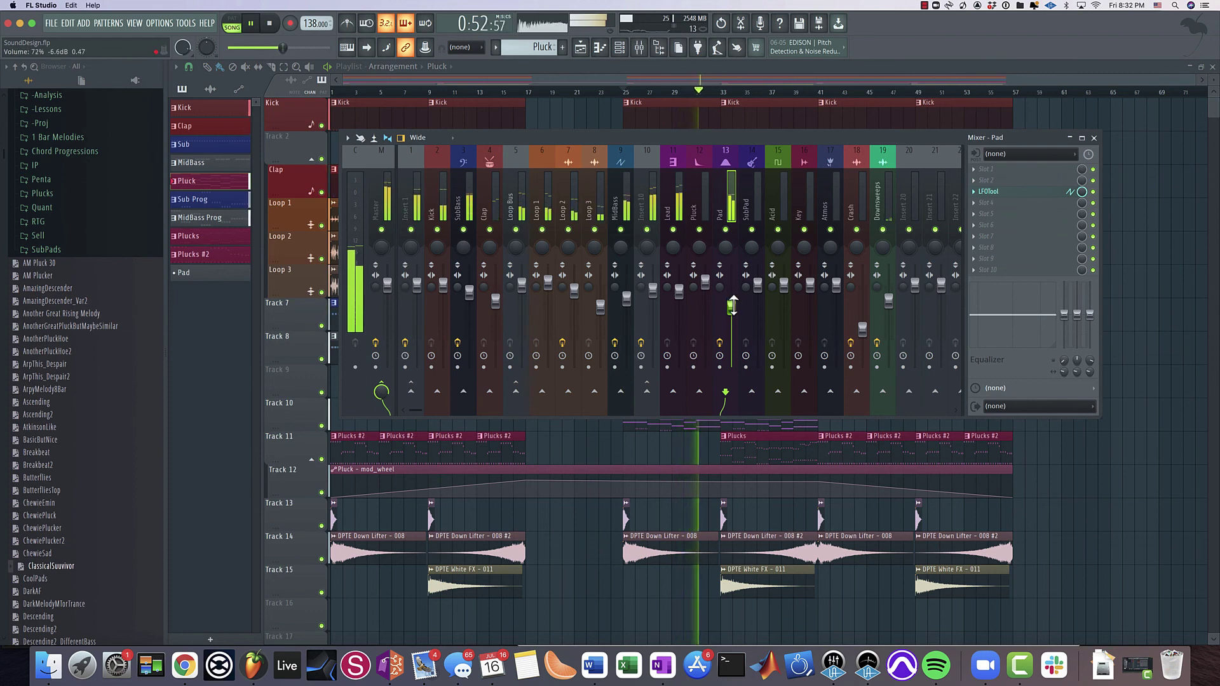
double_click(643, 197)
type("Le")
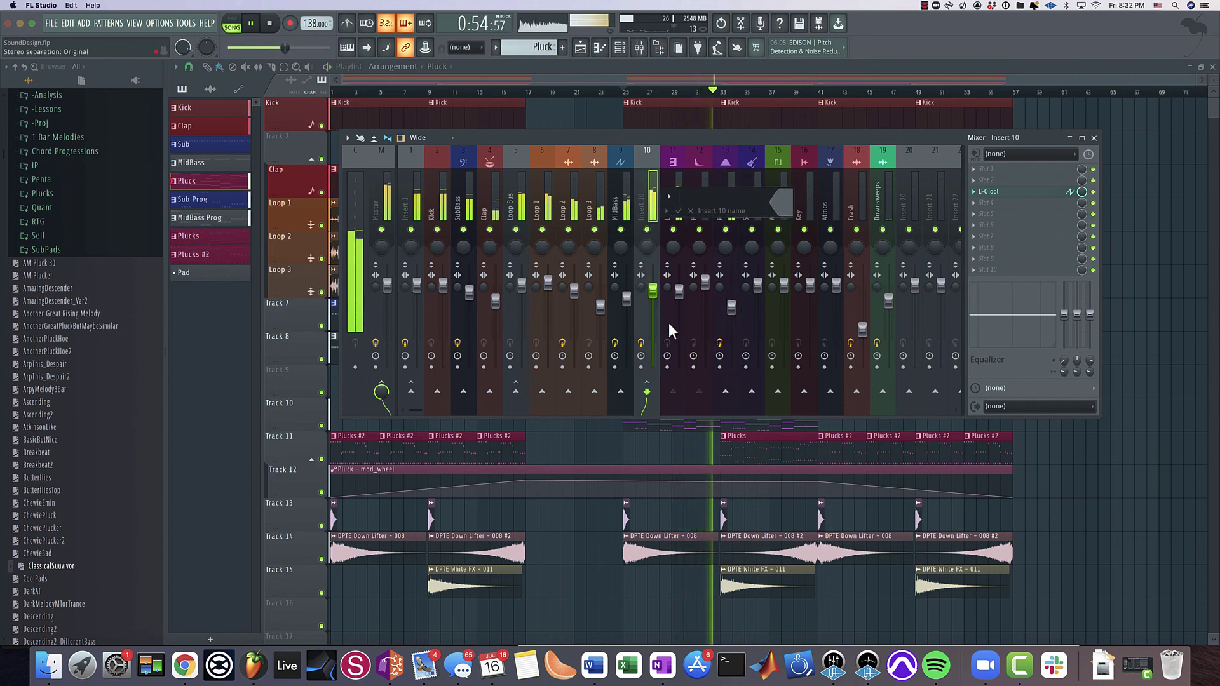
type("ad & Plcc")
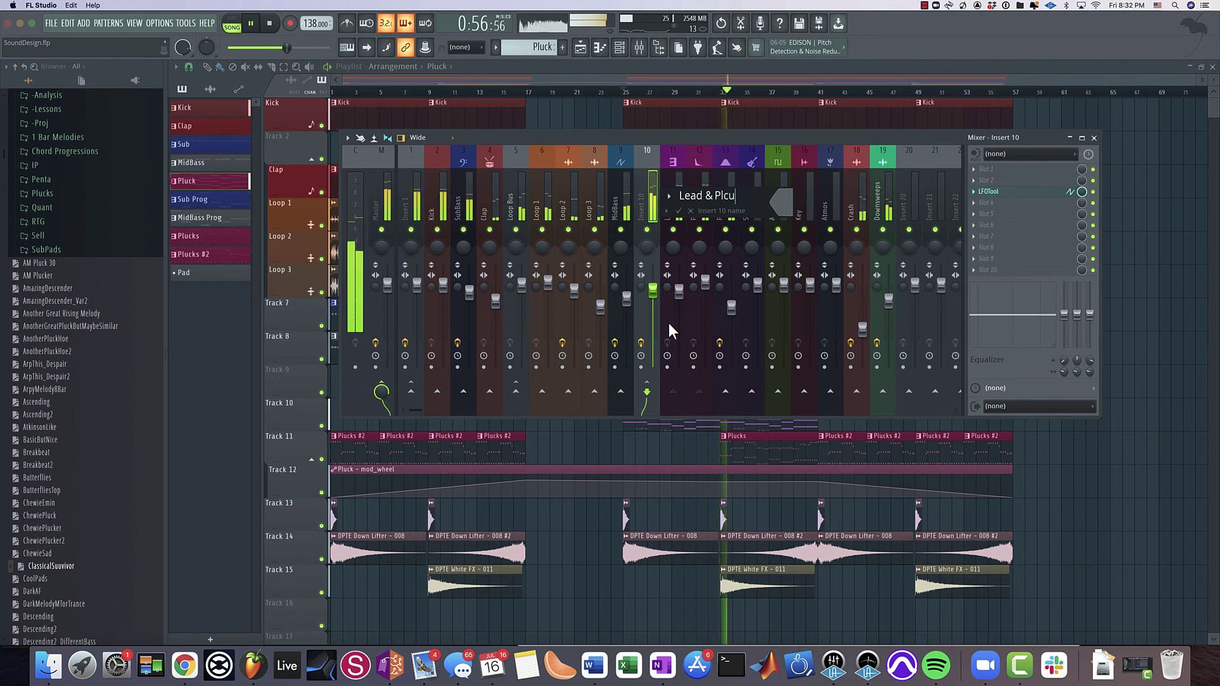
key("BackSpace")
key("BackSpace")
type("uck")
key("Return")
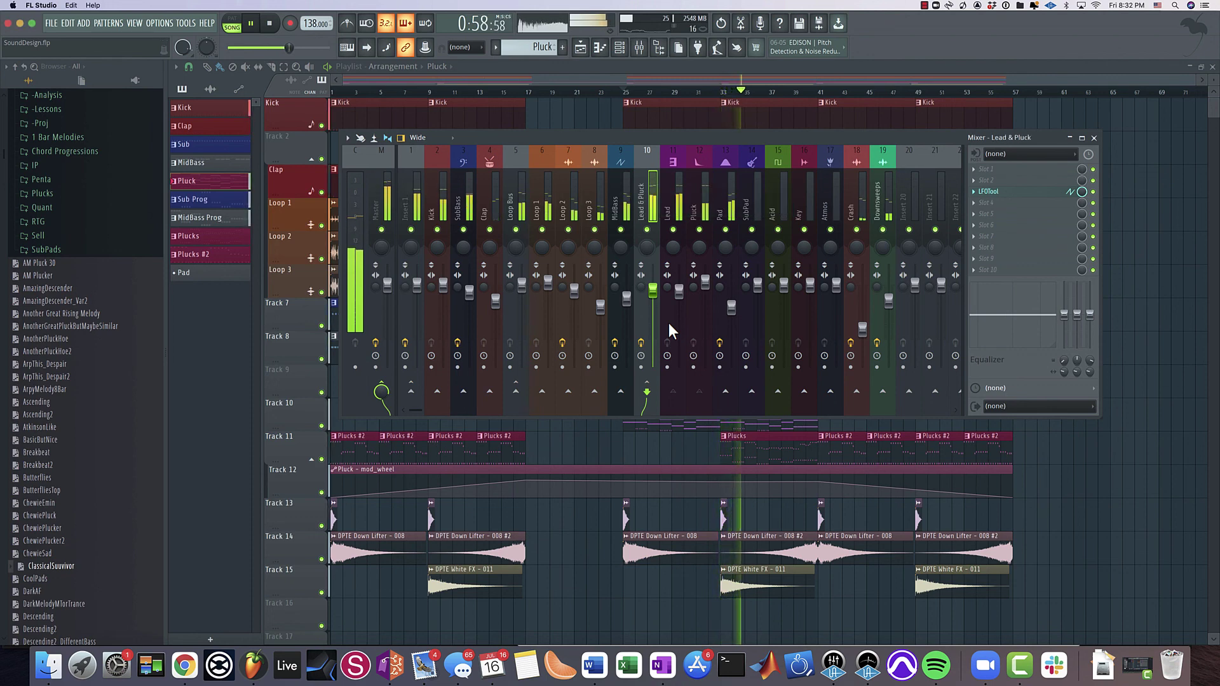
Lower the Pluck mixer track's level to 101% (0.3 dB), listen through the arrangement in the playlist, and stop playback
left_click(705, 280)
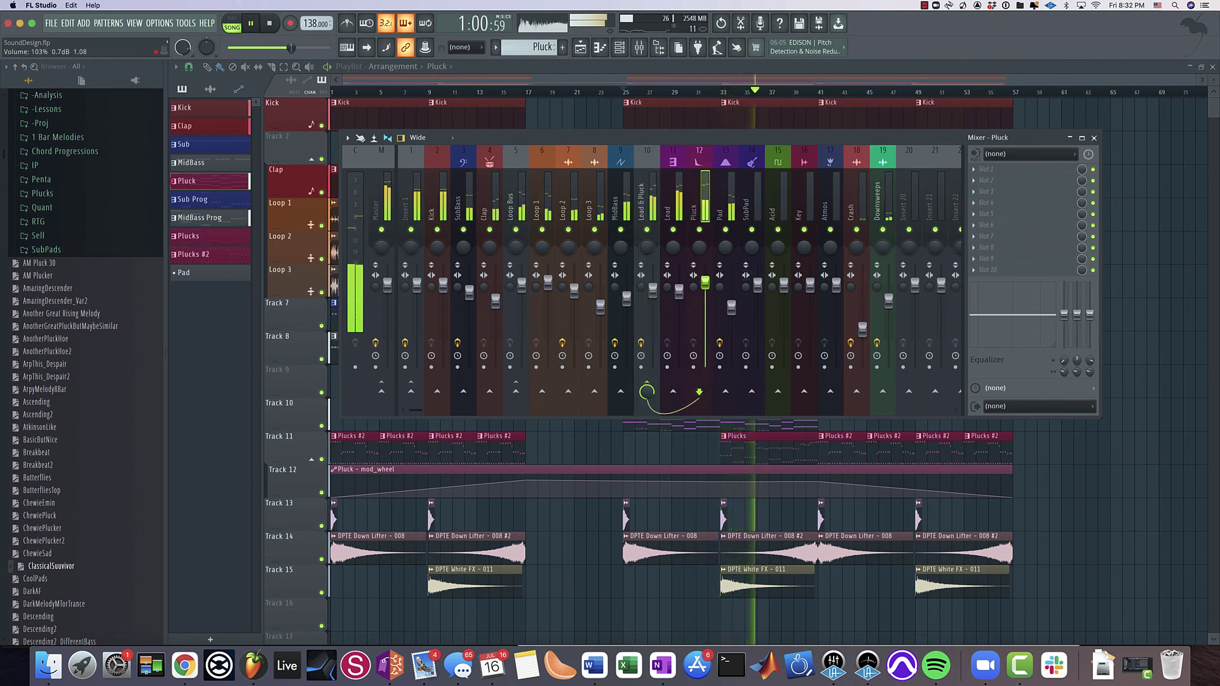
scroll(705, 279, "down", 1)
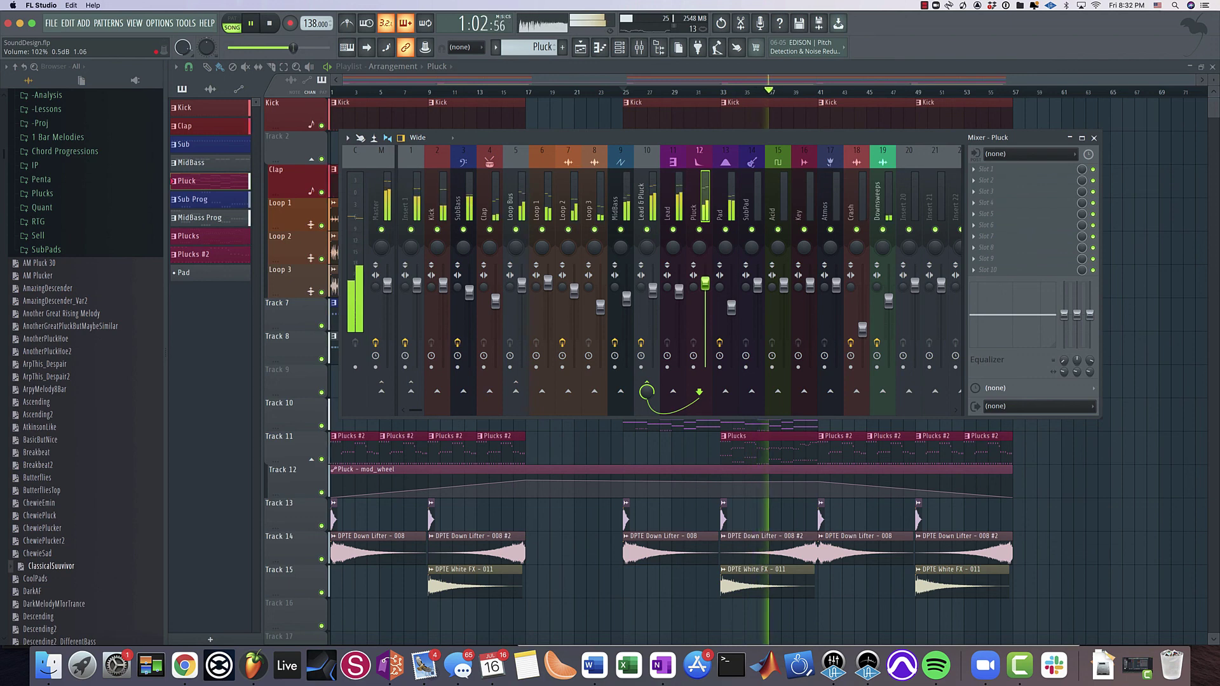
scroll(706, 280, "down", 1)
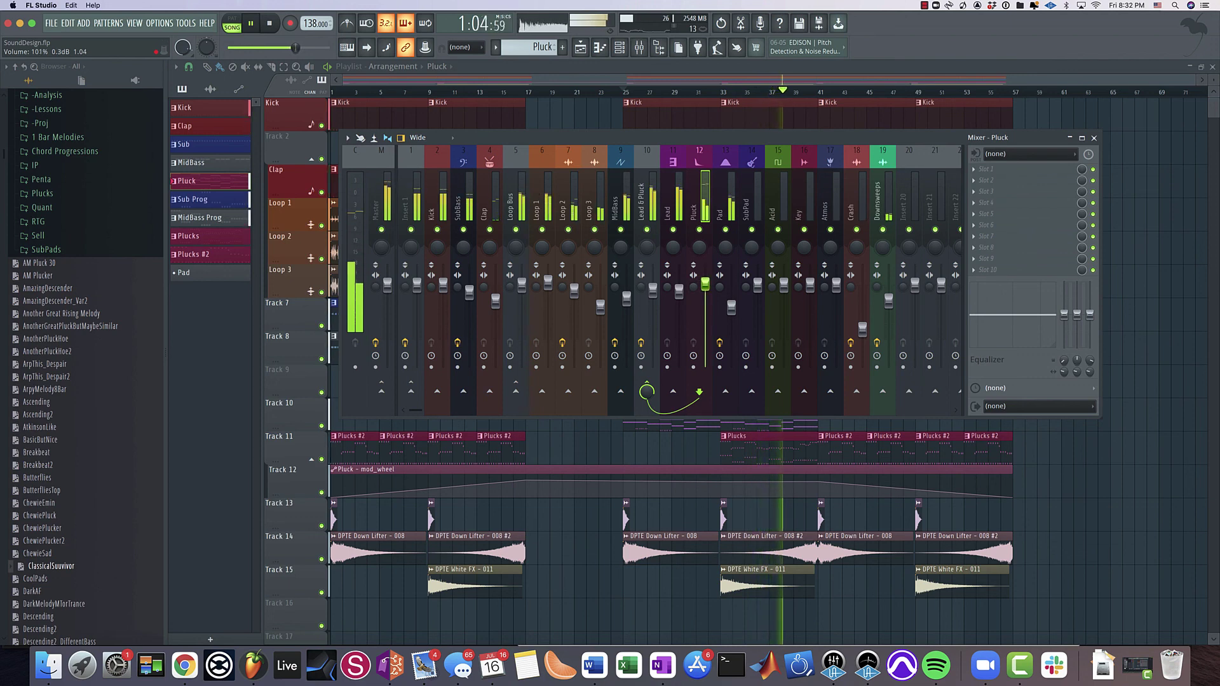
left_click_drag(756, 79, 768, 79)
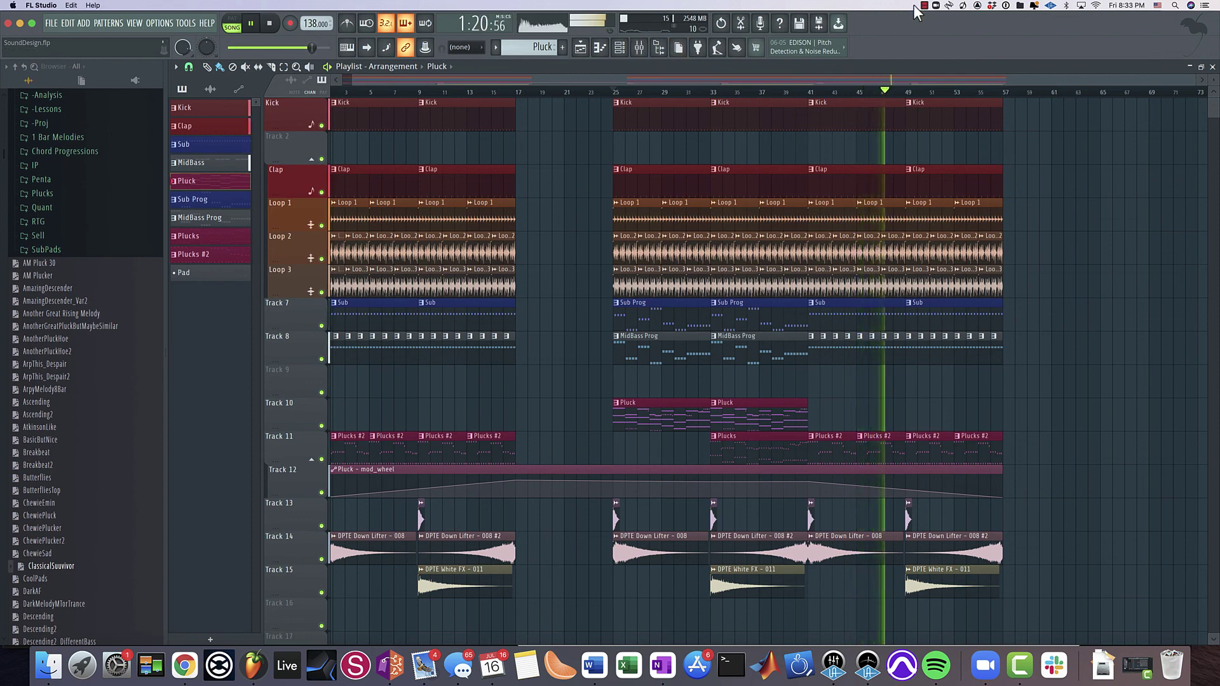
key("space")
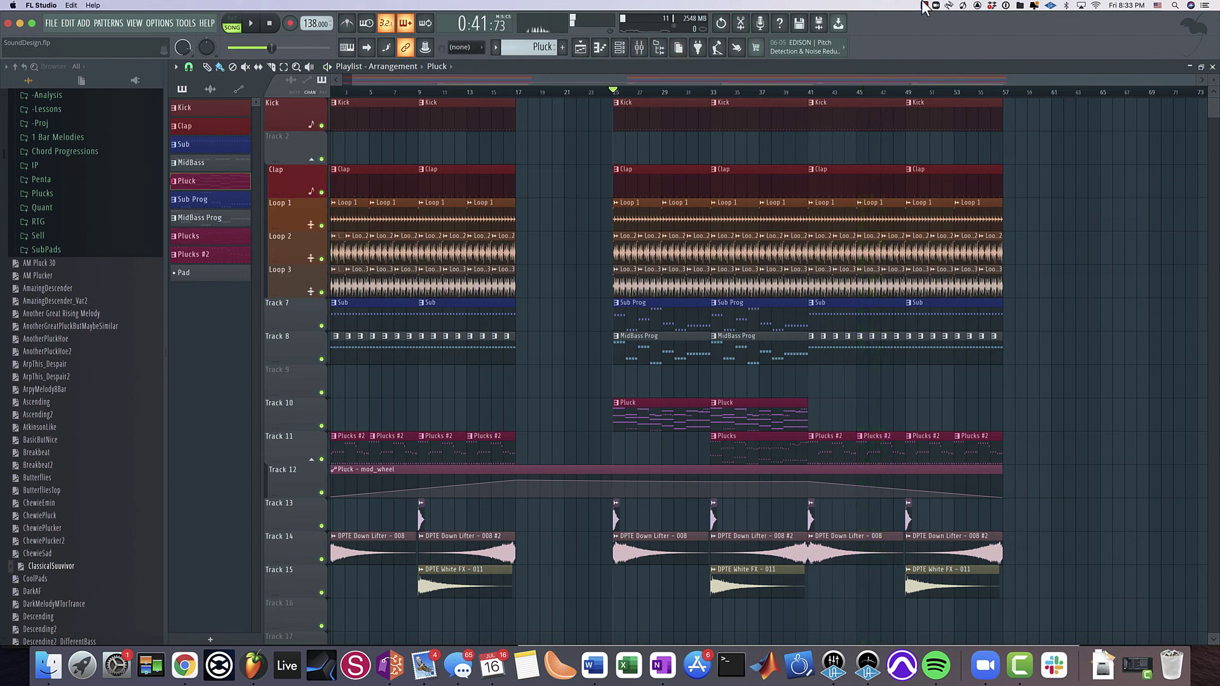